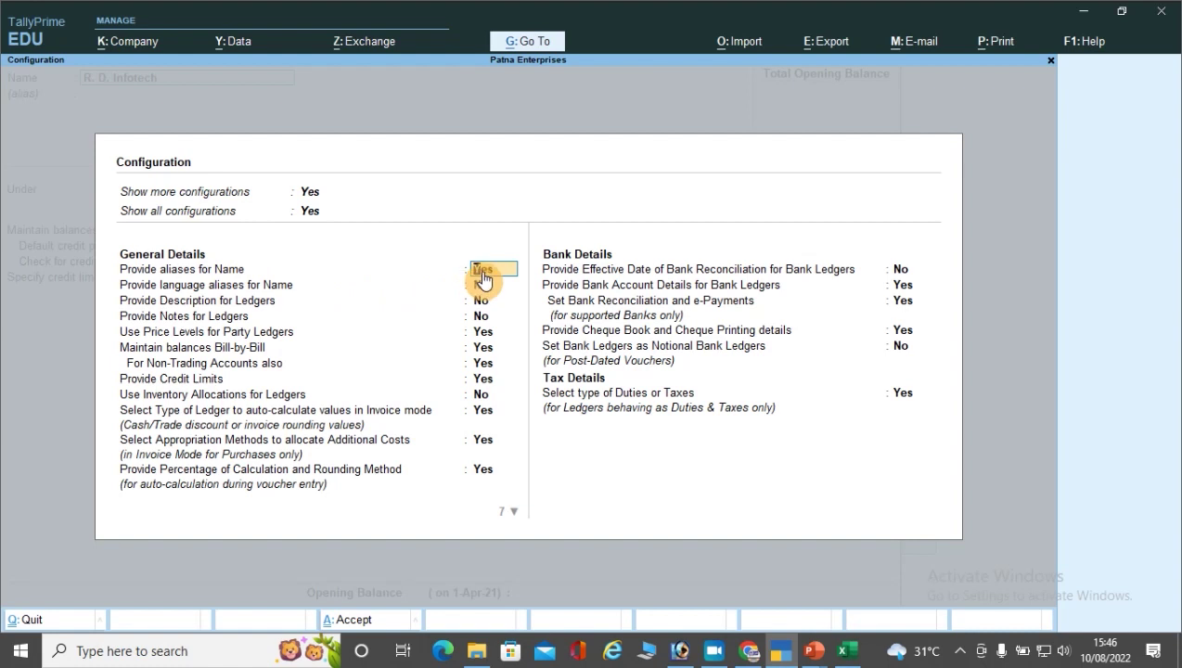
Step: Accept the ledger configuration and enter "Inftoech R.D" as the alias of the R. D. Infotech ledger
key("ctrl+a")
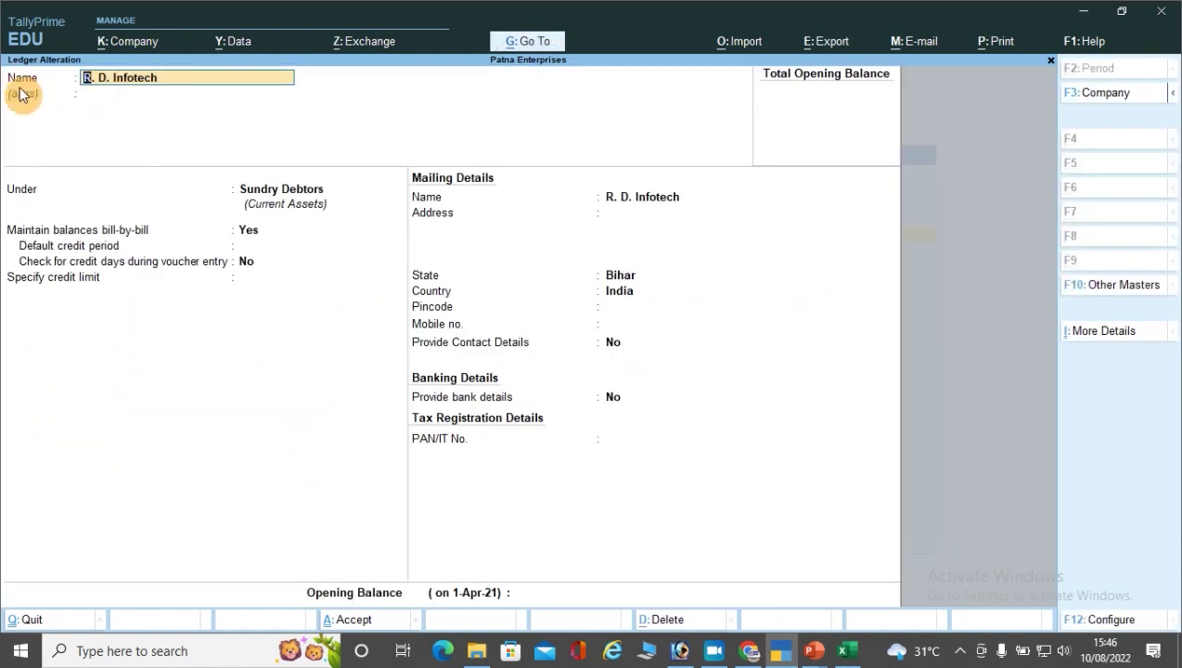
key("Return")
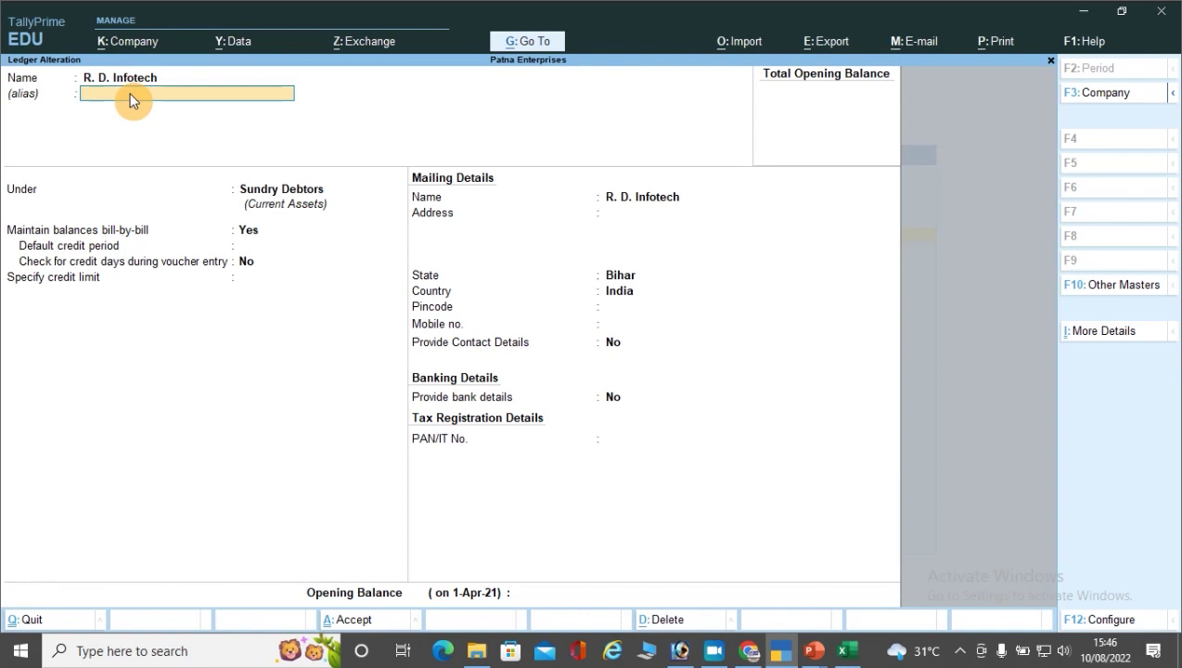
left_click(107, 83)
left_click(102, 89)
type("Infotech R.D")
key("Return")
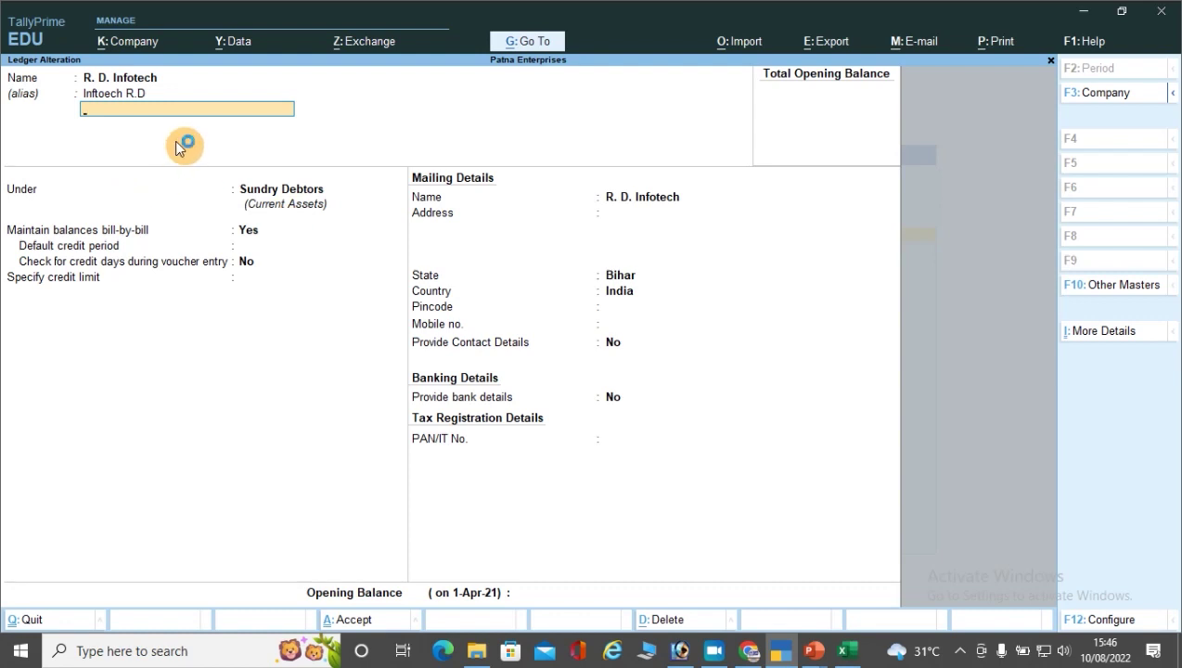
Step: Enable language aliases for names in the ledger configuration and accept it
key("F12")
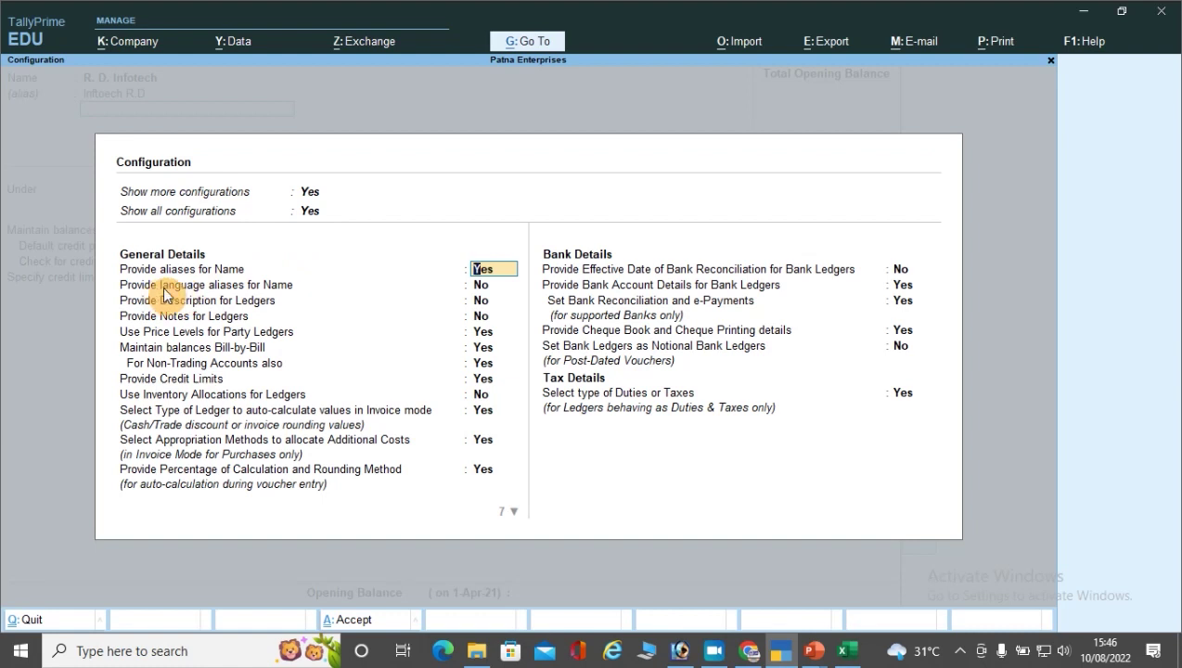
left_click(297, 289)
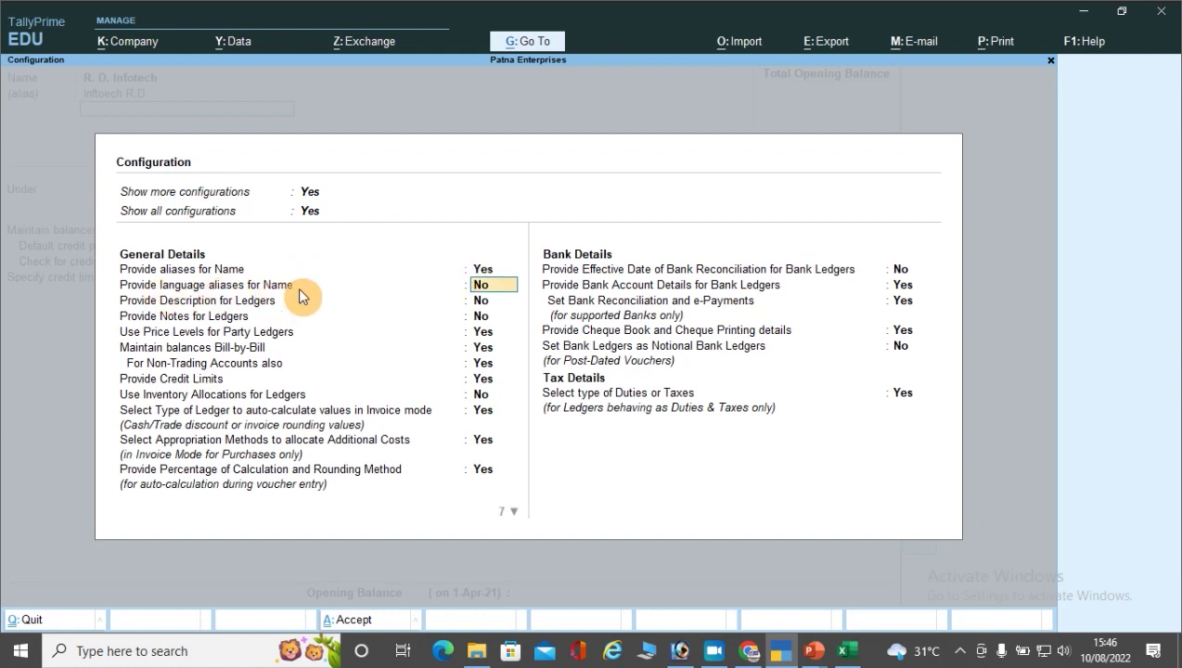
type("y")
key("Return")
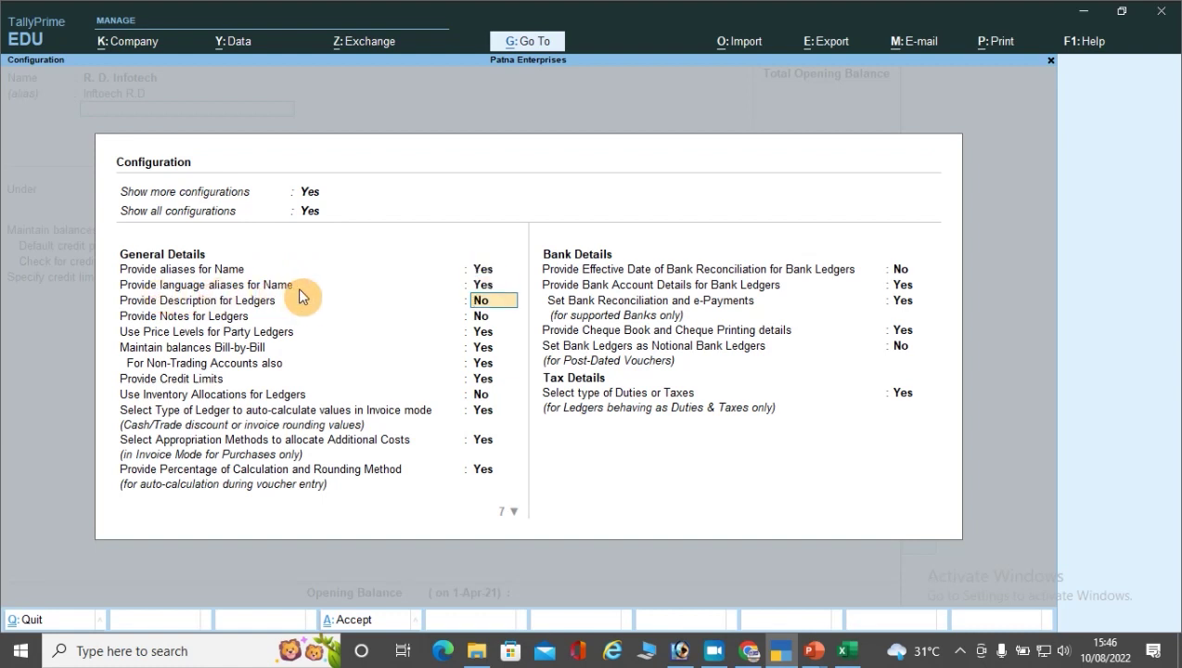
key("ctrl+a")
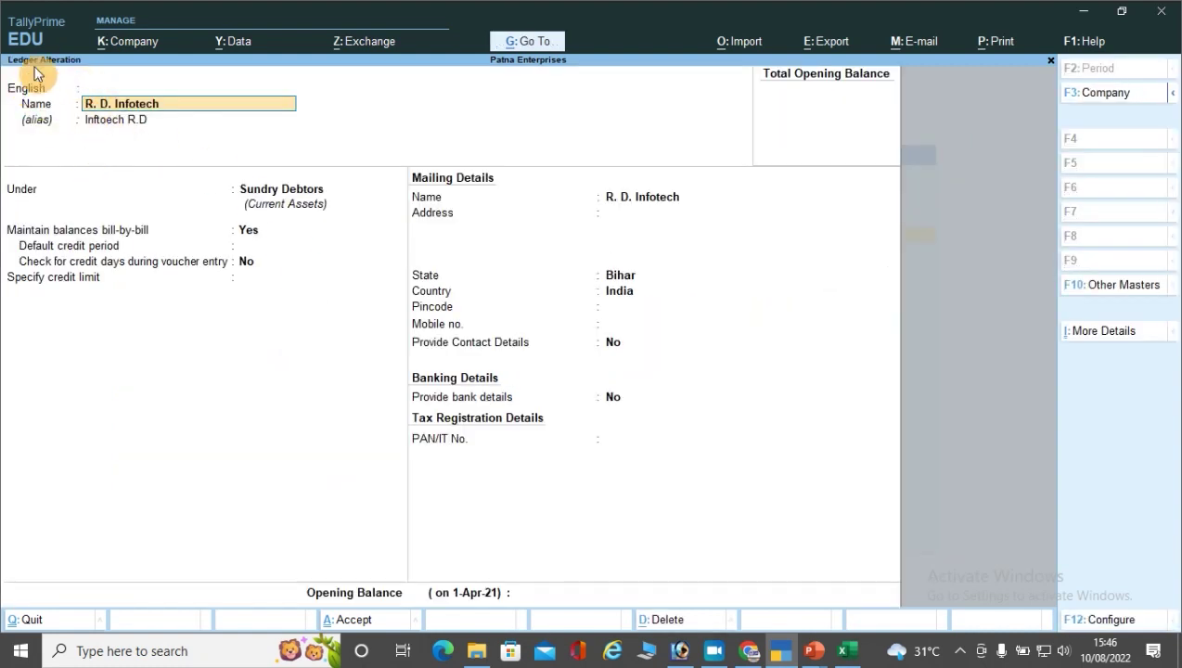
Step: Set the language of the ledger's name to Hindi, check the name and alias, and return it to English
key("BackSpace")
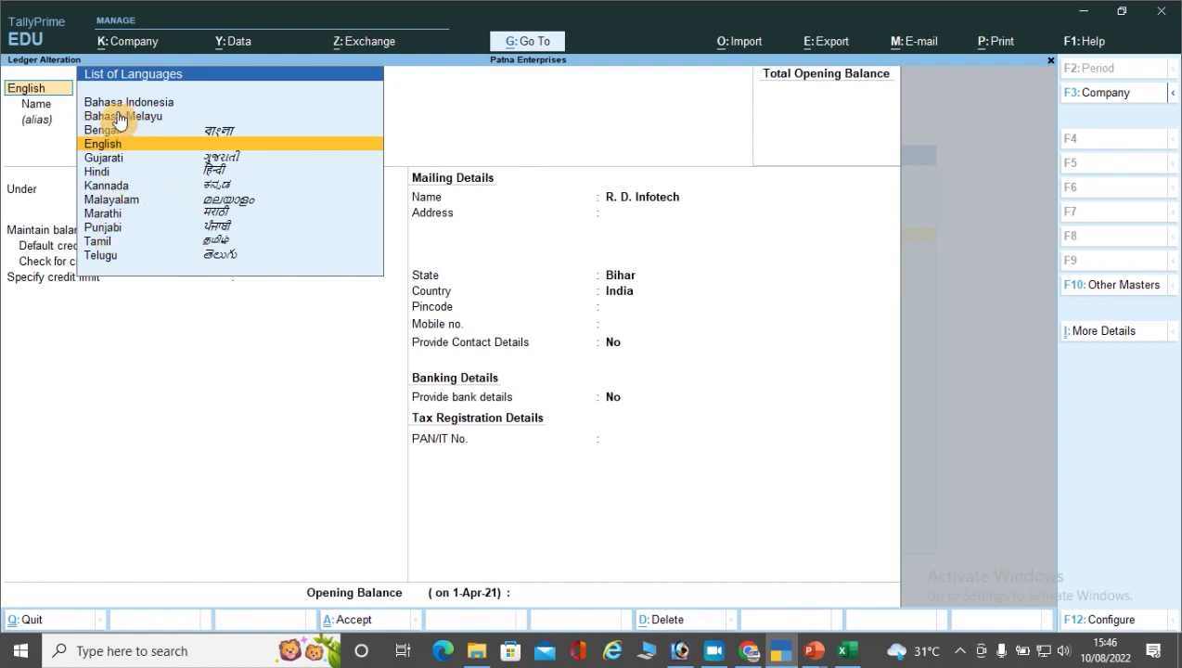
left_click(101, 174)
left_click(98, 174)
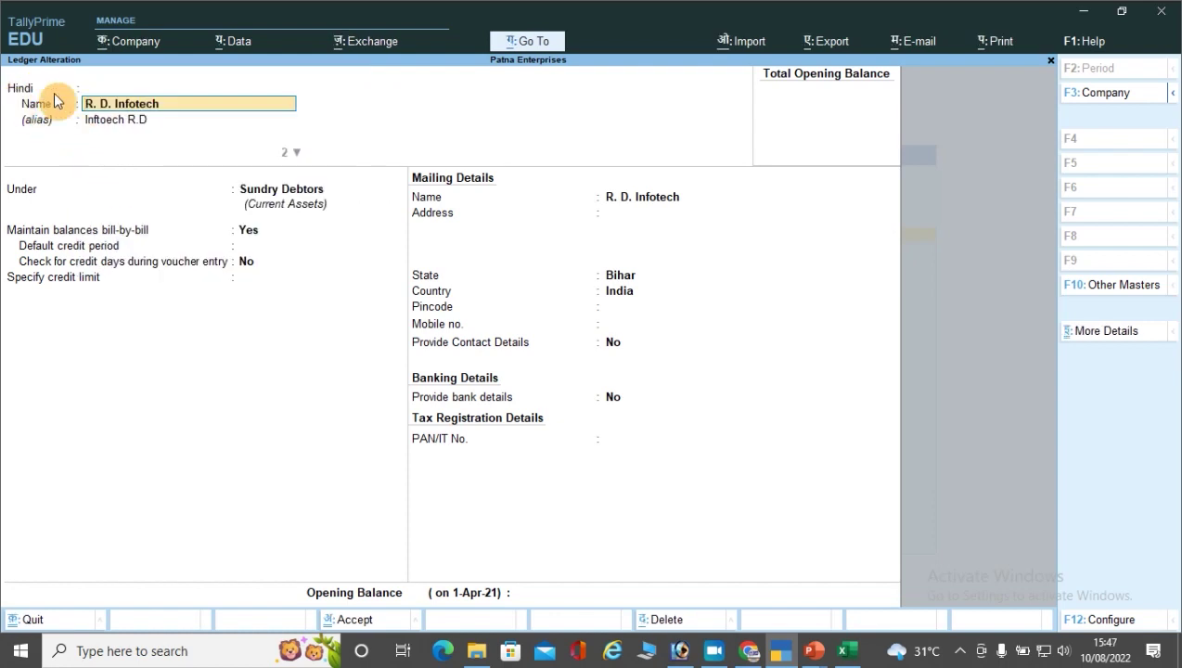
left_click(100, 123)
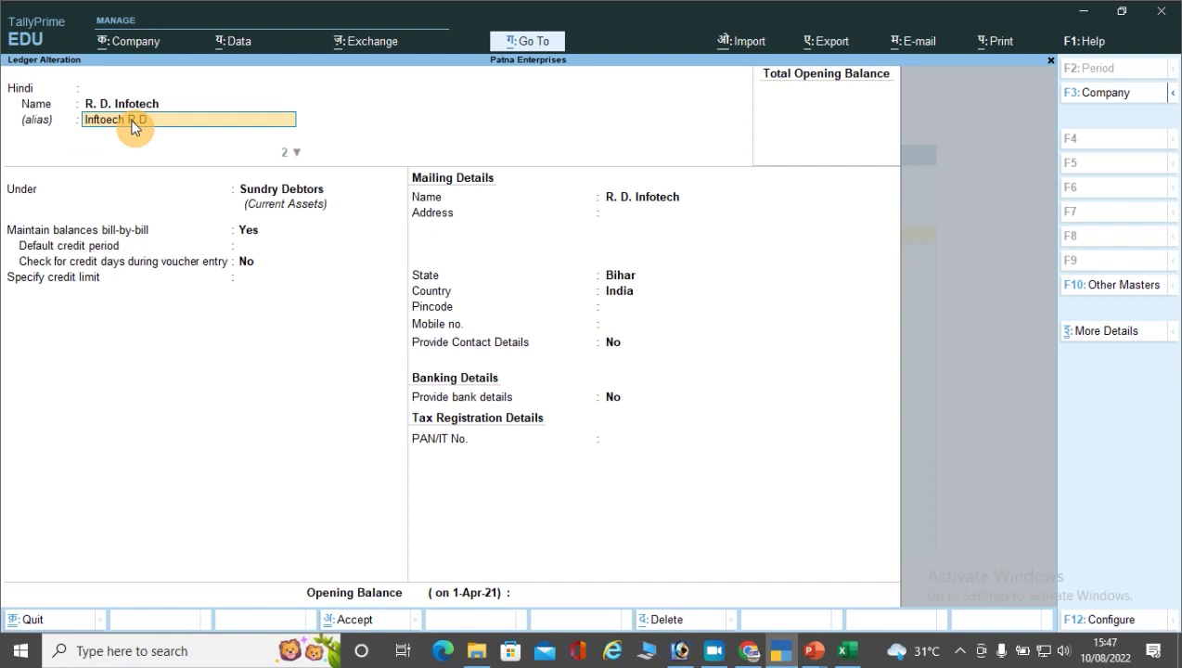
left_click(28, 89)
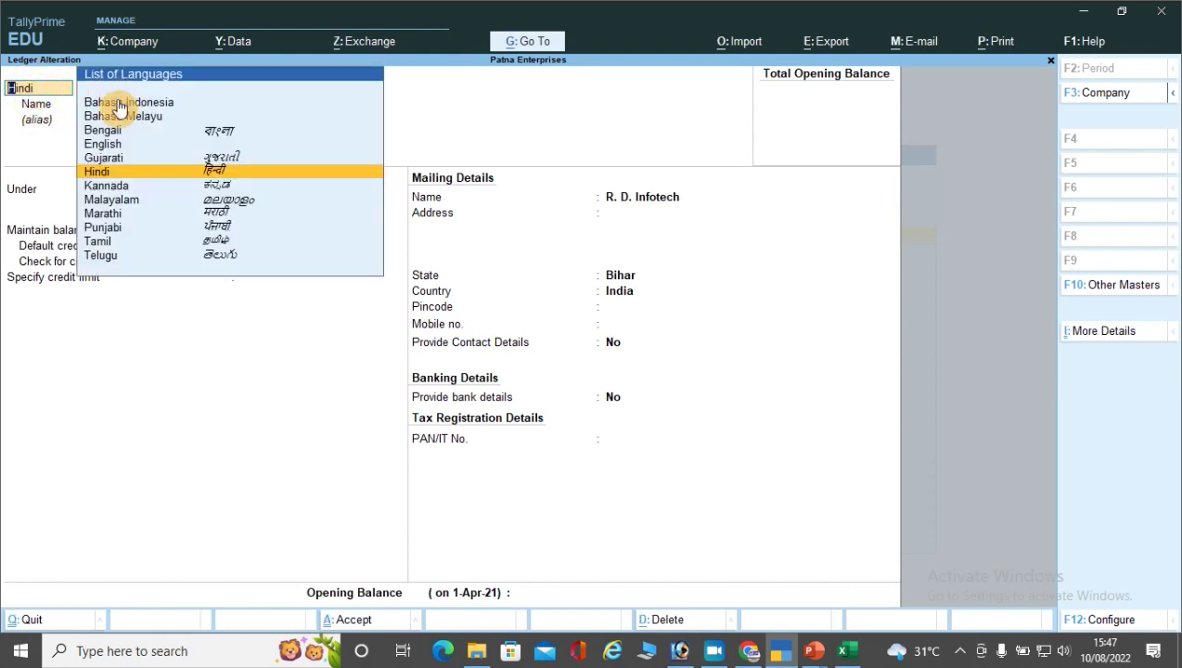
left_click(106, 143)
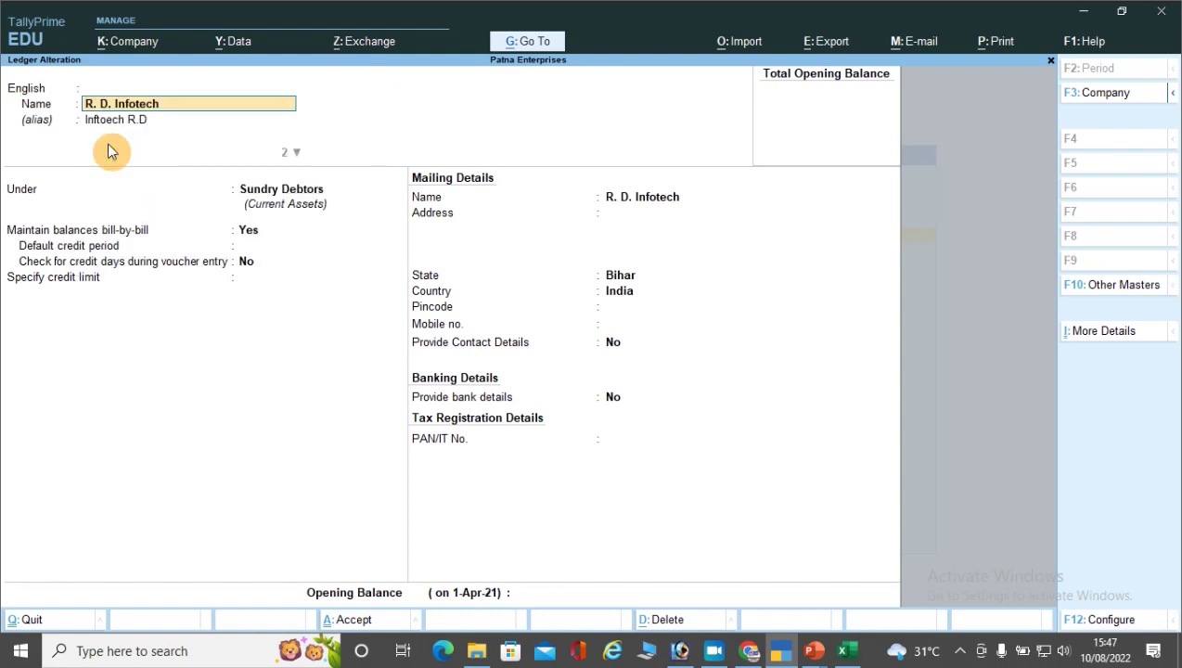
Step: Disable language aliases for names in the ledger configuration and accept it
key("F12")
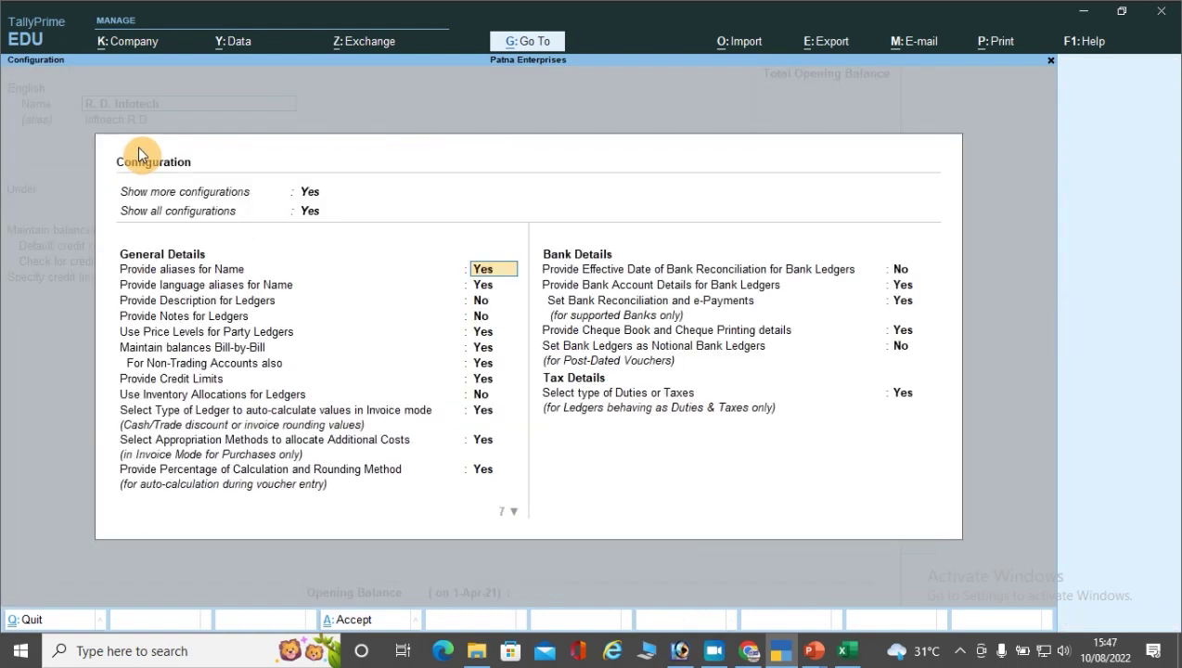
left_click(484, 285)
key("n")
key("ctrl+a")
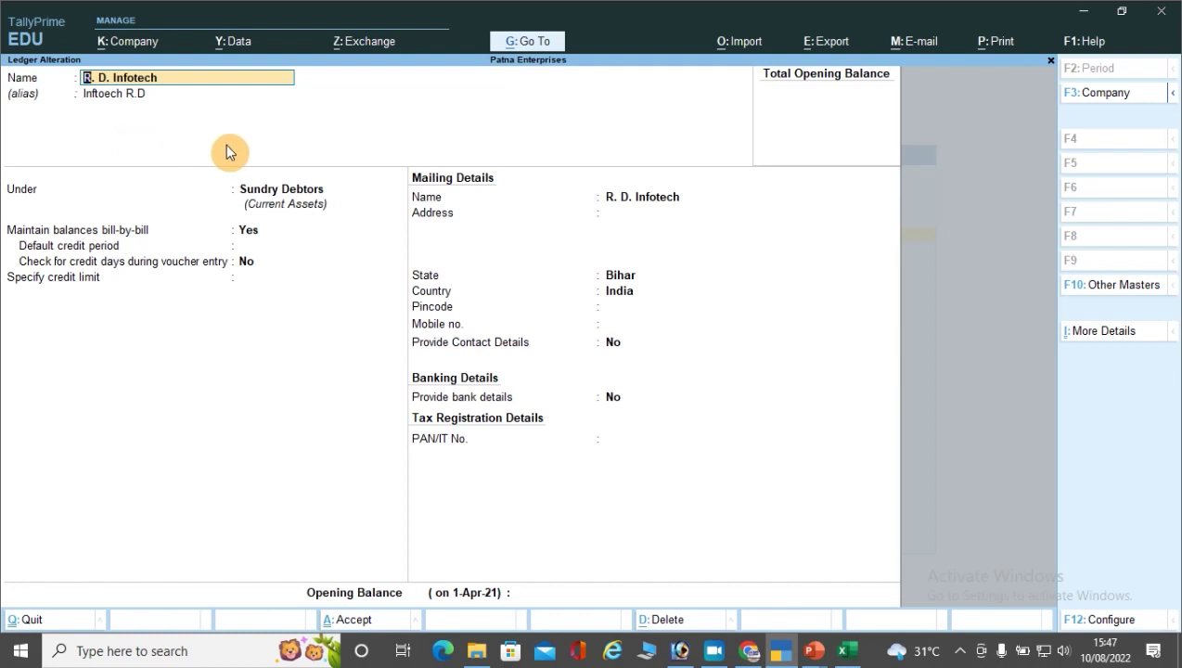
Step: Enable descriptions for ledgers in the configuration, accept it and go to the ledger's Description field
key("F12")
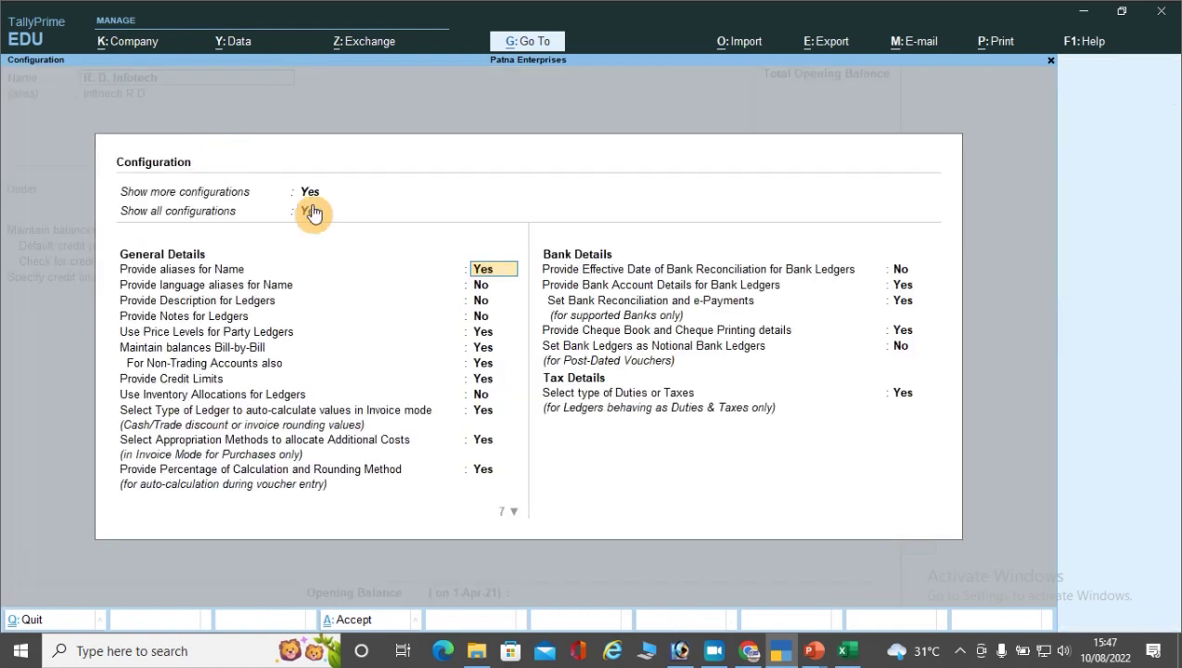
left_click(251, 304)
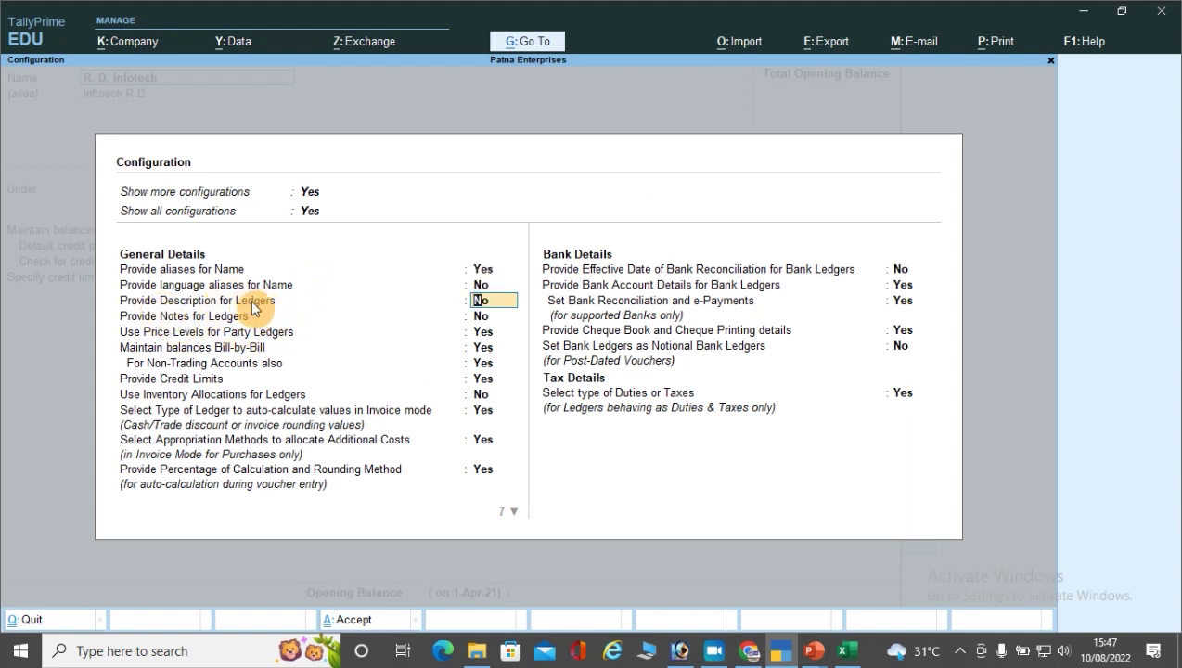
key("y")
key("ctrl+a")
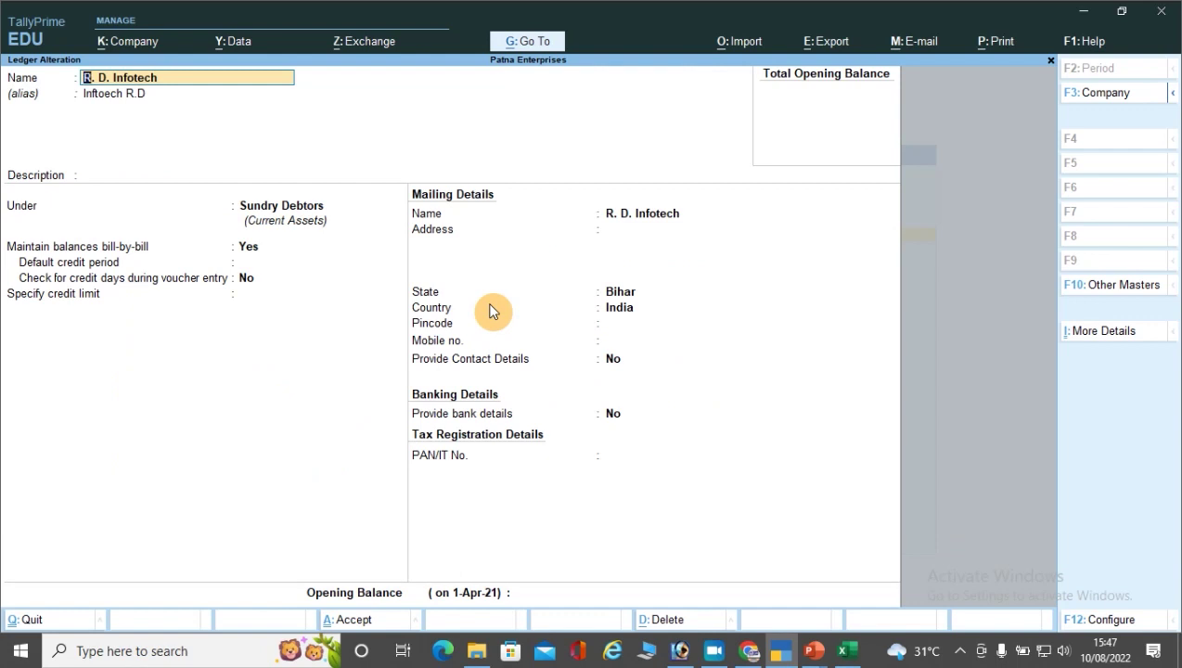
left_click(7, 181)
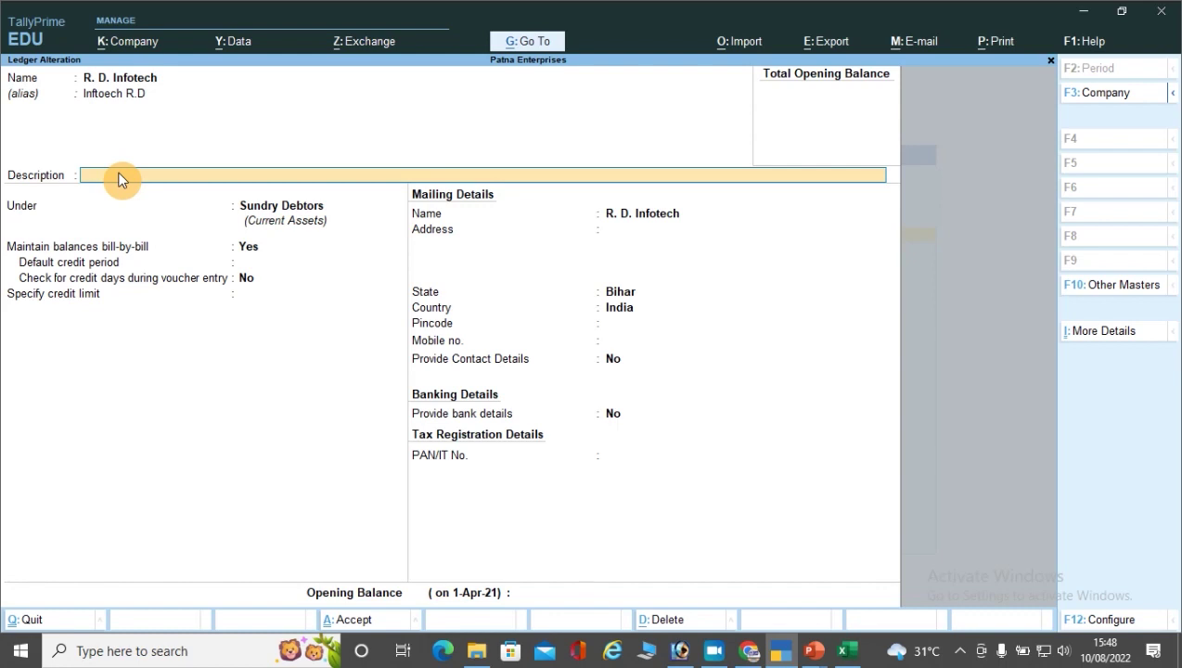
Step: Enable notes for ledgers in the configuration, accept it and go to the ledger's Notes field
key("F12")
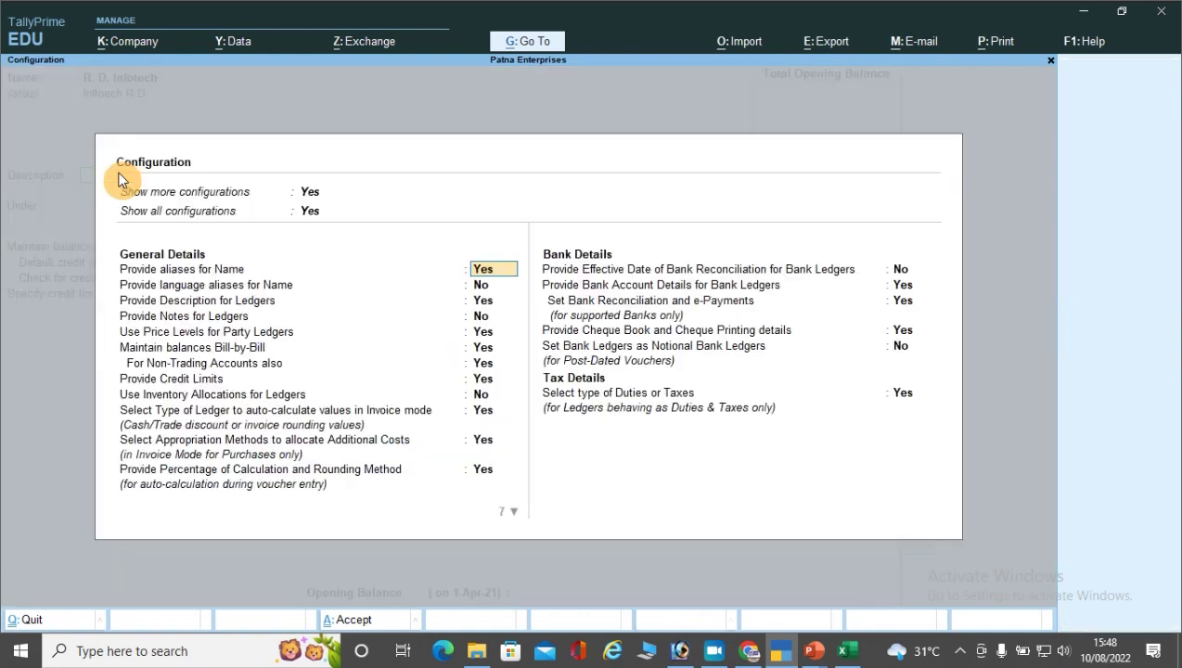
left_click(480, 317)
key("y")
key("ctrl+a")
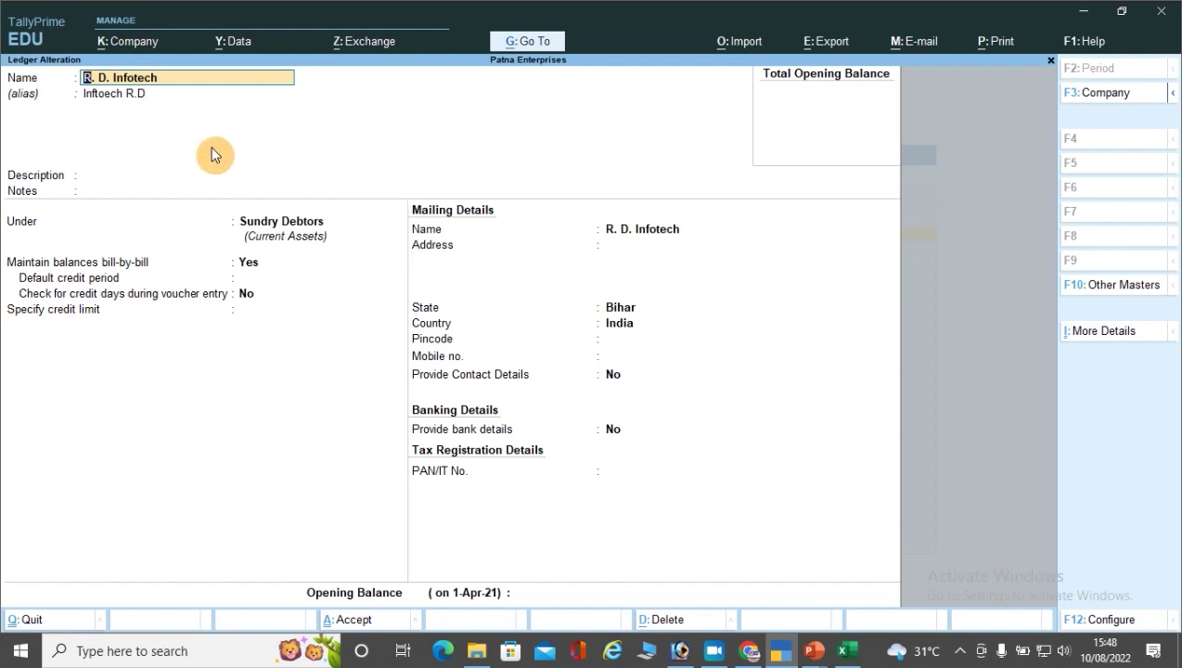
key("Return")
key("Return")
key("Return")
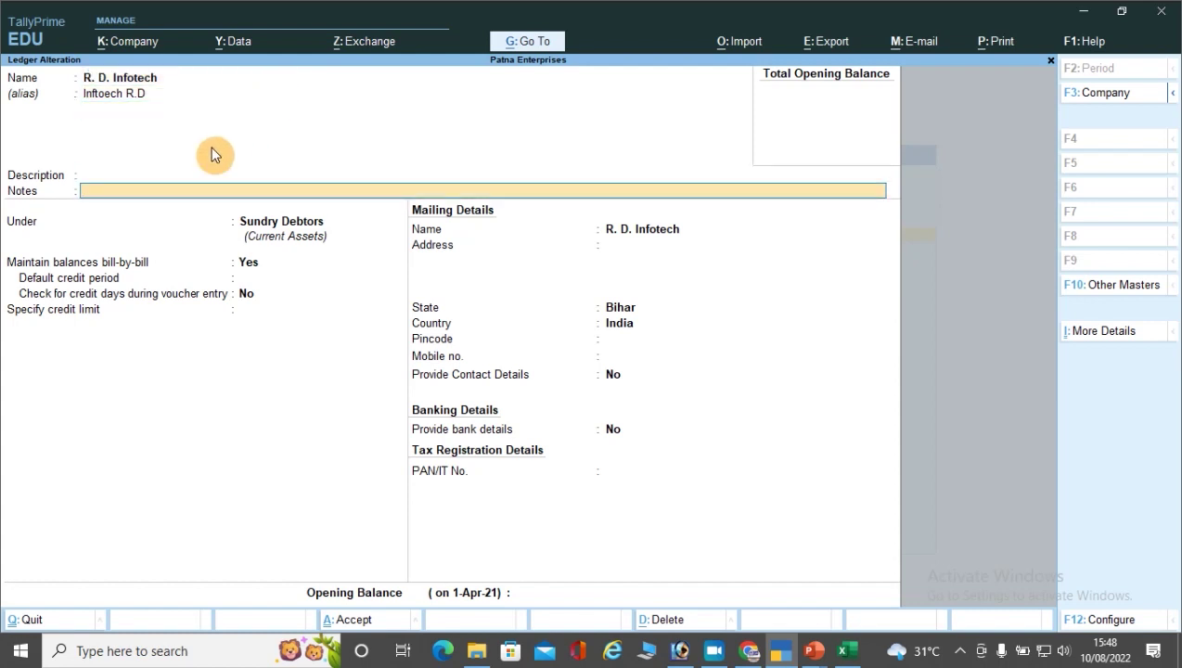
key("BackSpace")
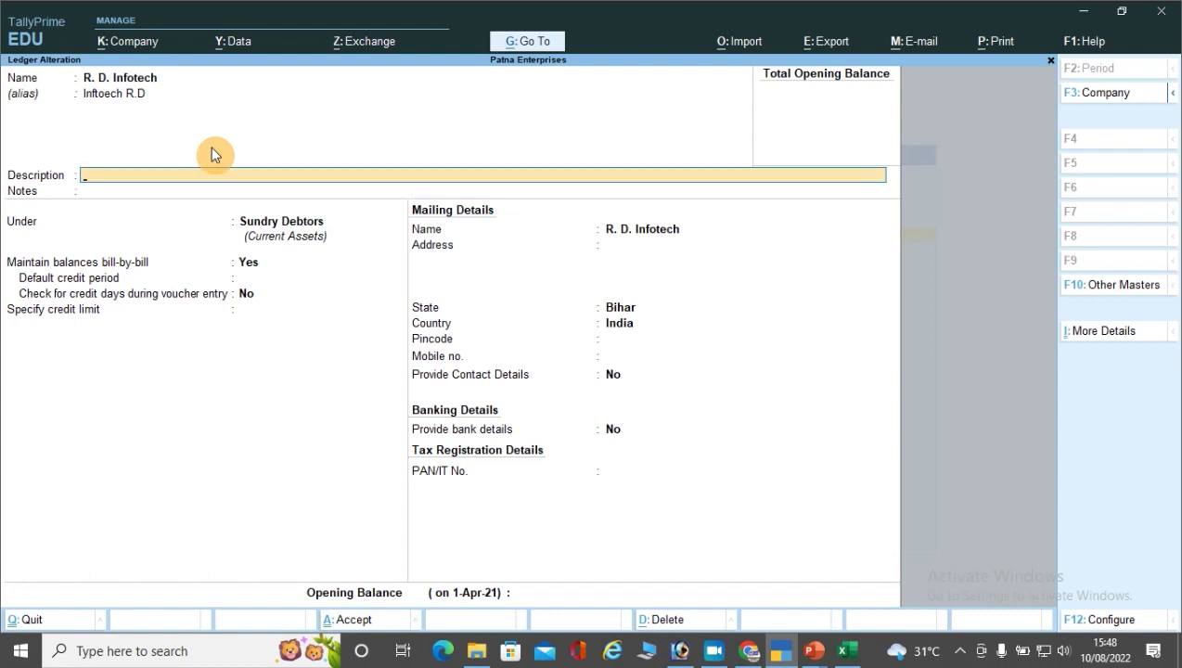
key("Return")
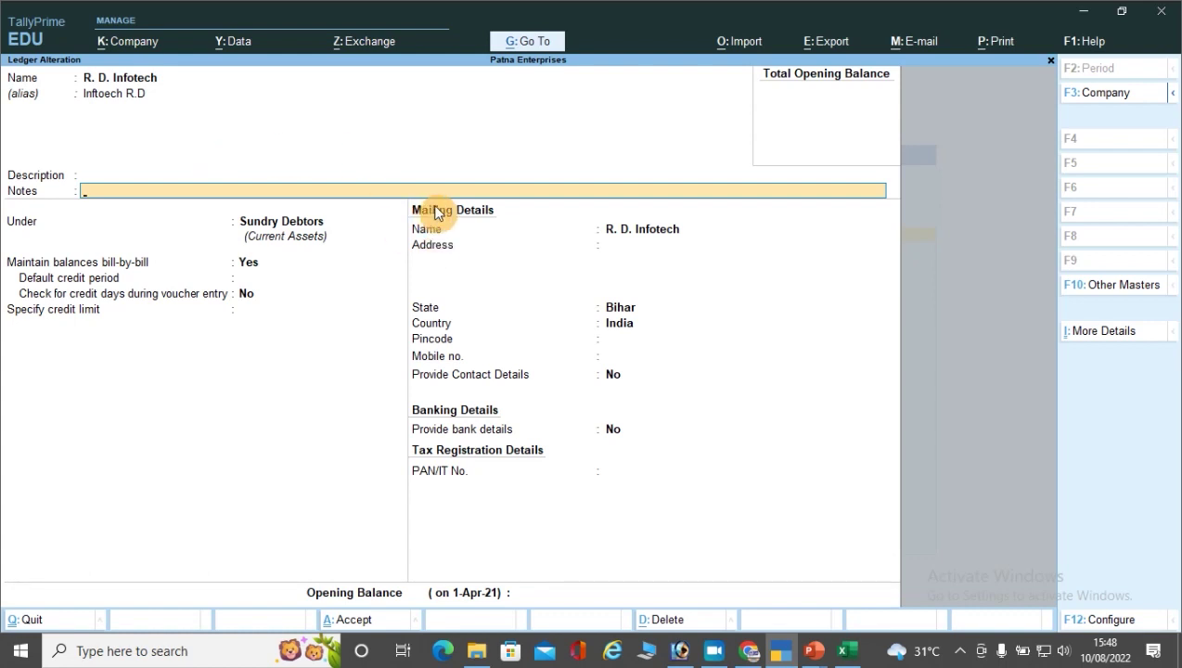
Step: Leave the description, notes, group and credit settings as they are and fill in the two-line address under Mailing Details
key("Return")
key("Return")
key("Return")
key("Return")
key("Return")
key("Return")
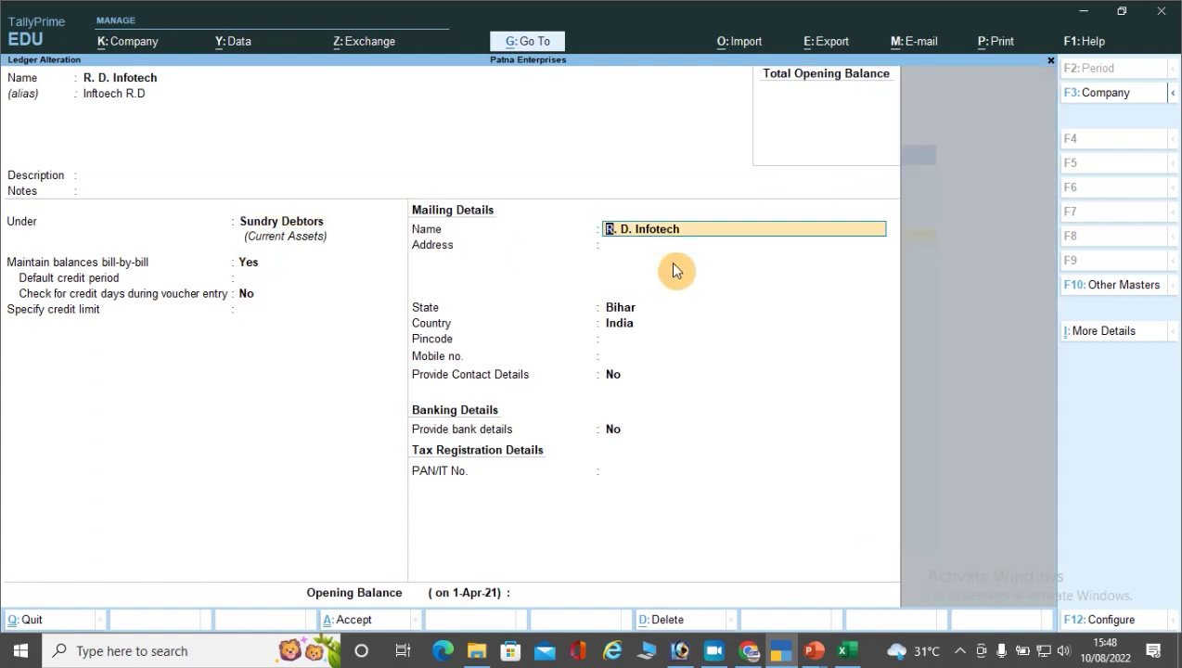
key("Return")
type("Ka")
key("BackSpace")
key("BackSpace")
type("Kank")
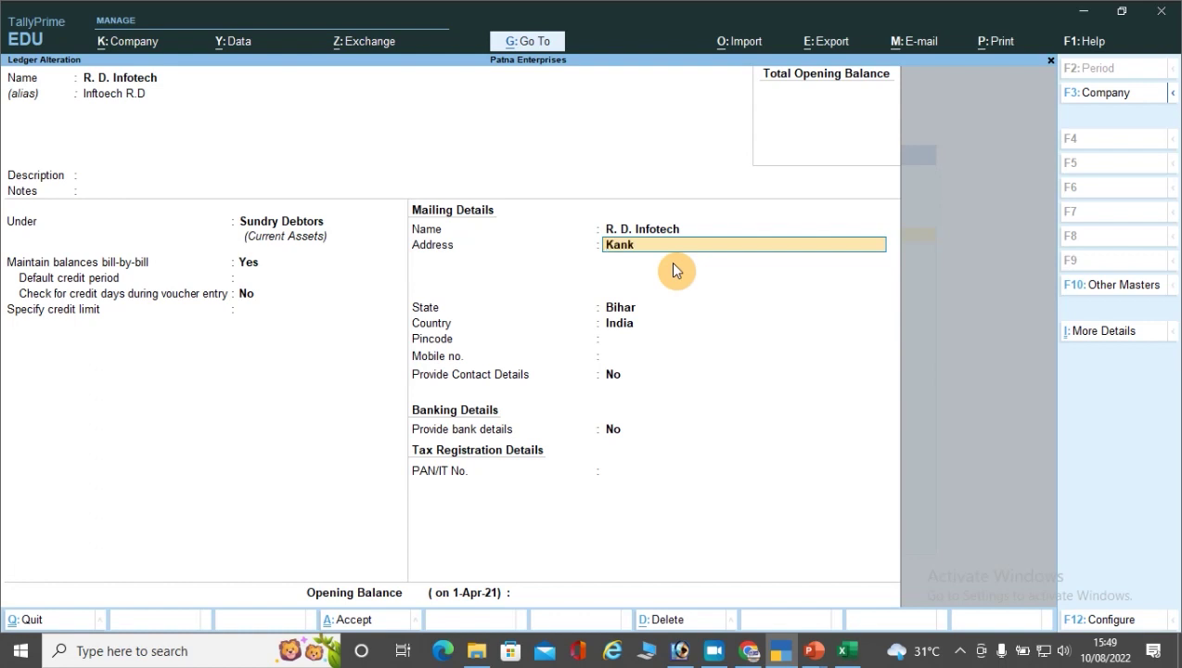
type("arbagh")
key("Return")
type("Patna")
key("Return")
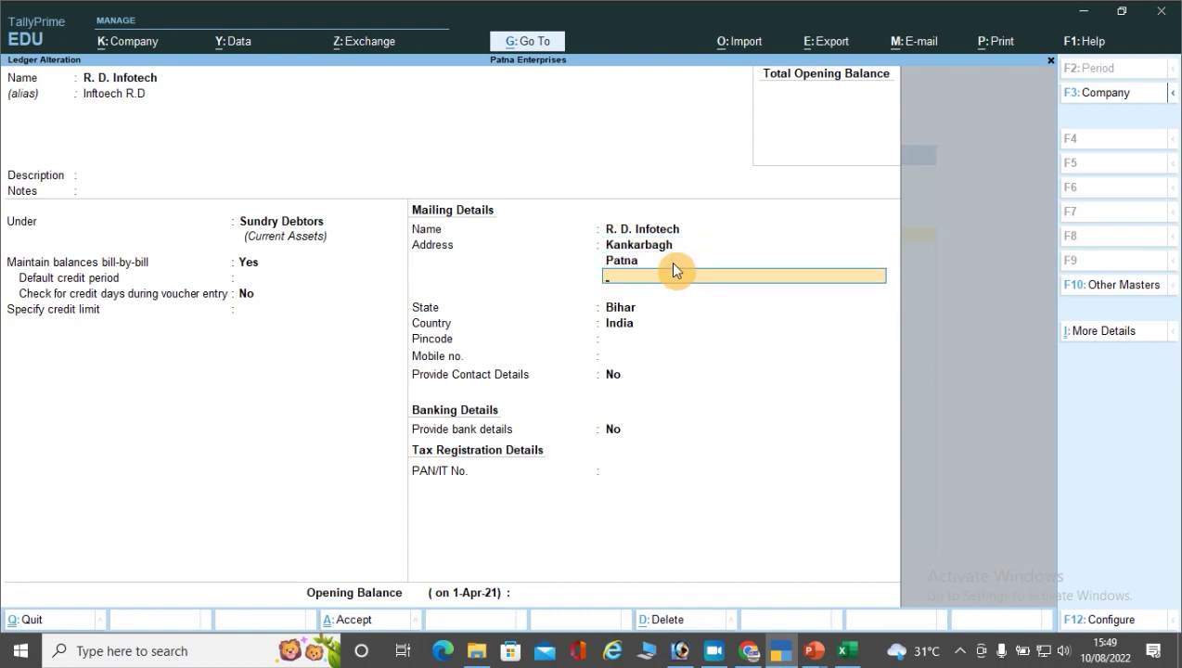
Step: Keep the state and country, enter the pincode in the mailing details, and leave the mobile number blank
key("Return")
key("Return")
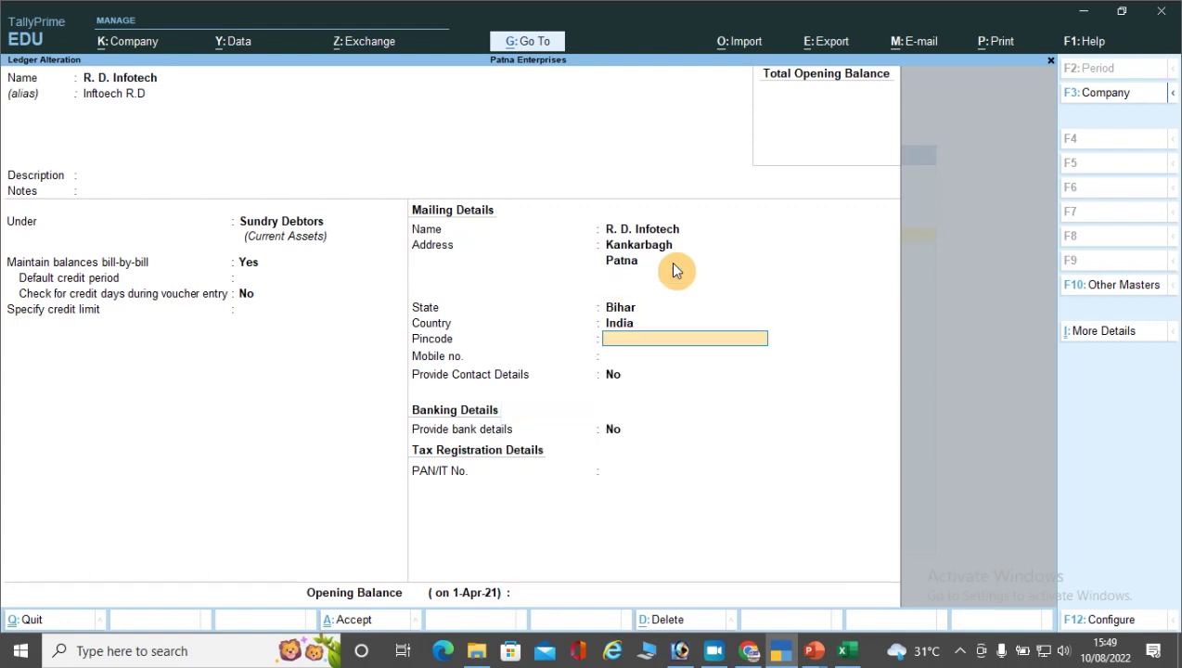
type("800005")
key("Return")
key("Return")
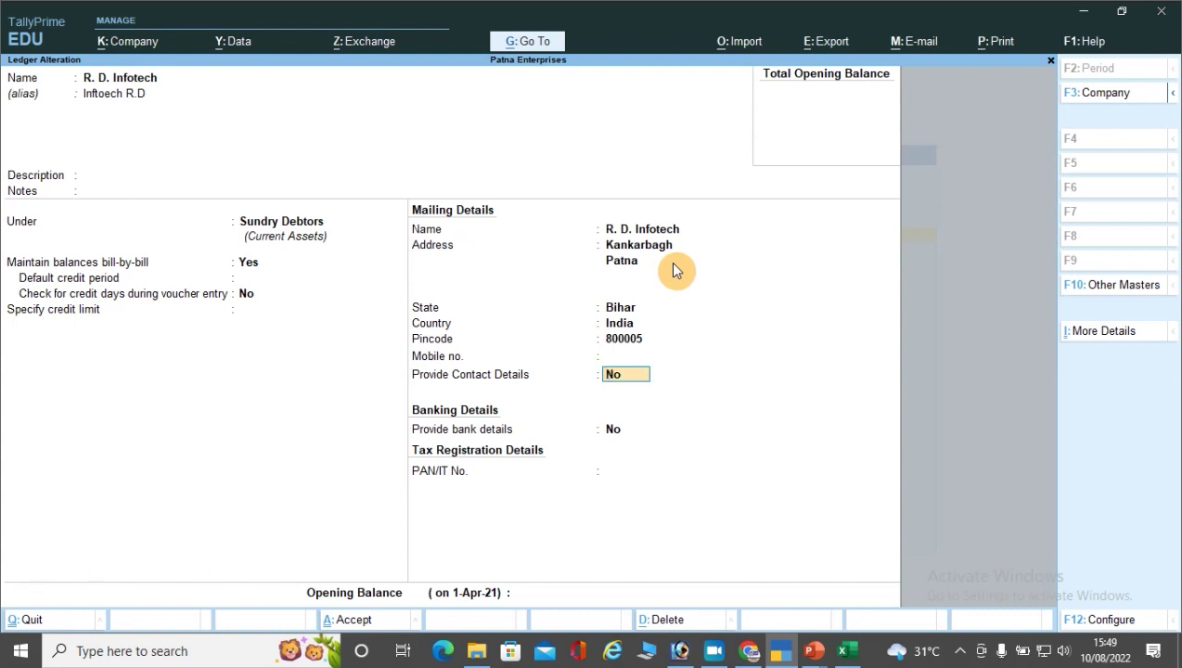
Step: Set Provide Mailing Details to No under Party Details in the ledger configuration and accept it
key("F12")
key("Return")
key("Return")
key("Return")
key("Return")
key("Return")
key("Down")
key("Down")
key("Down")
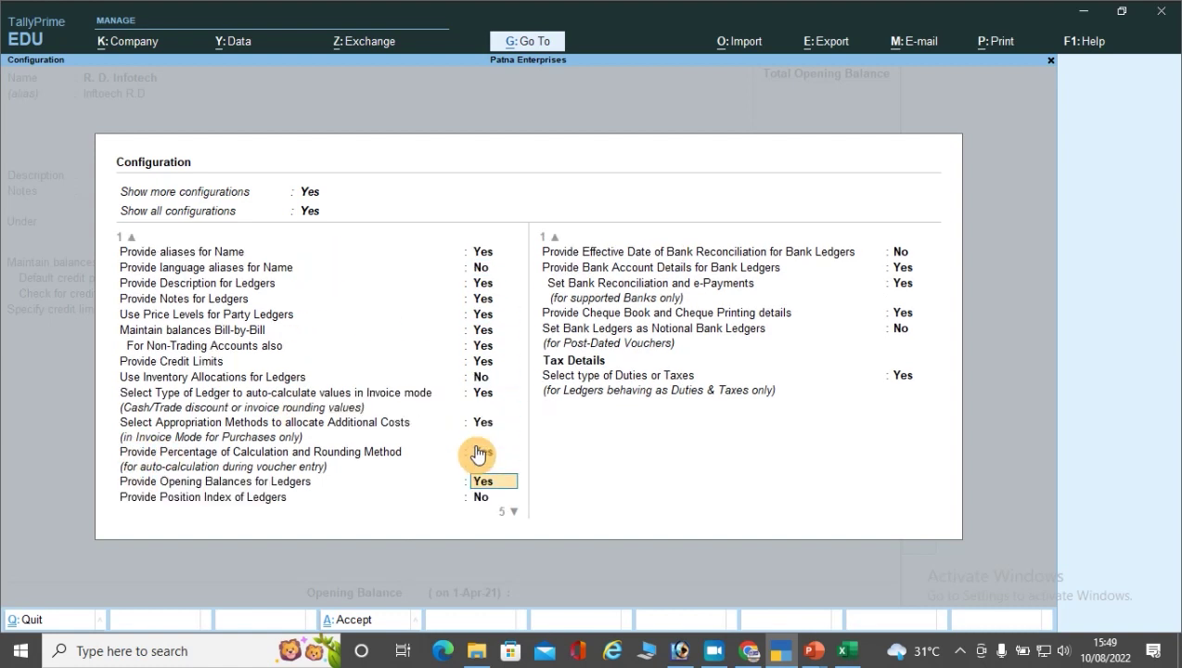
key("Down")
key("Down")
key("Down")
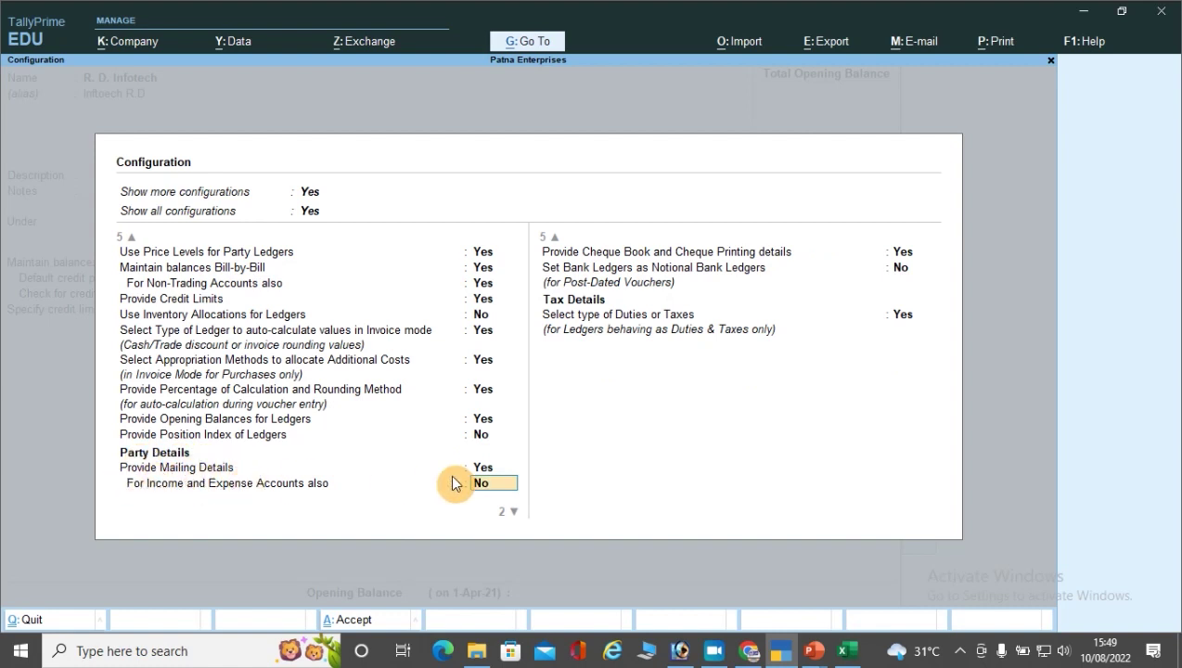
left_click(493, 469)
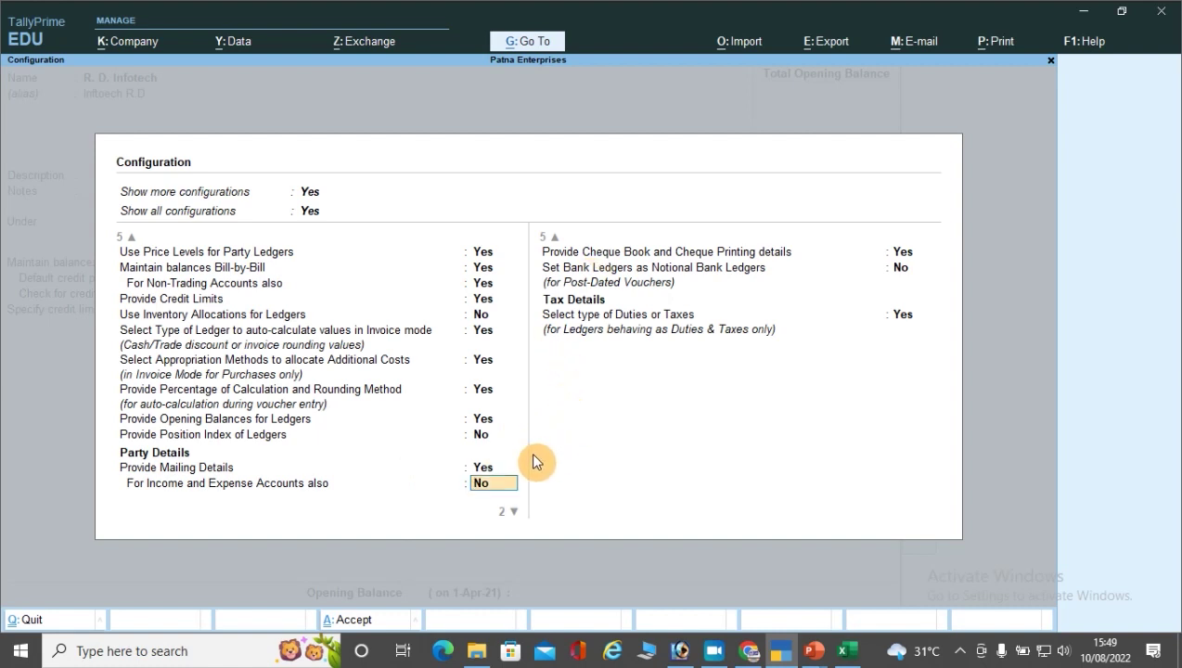
key("n")
key("ctrl+a")
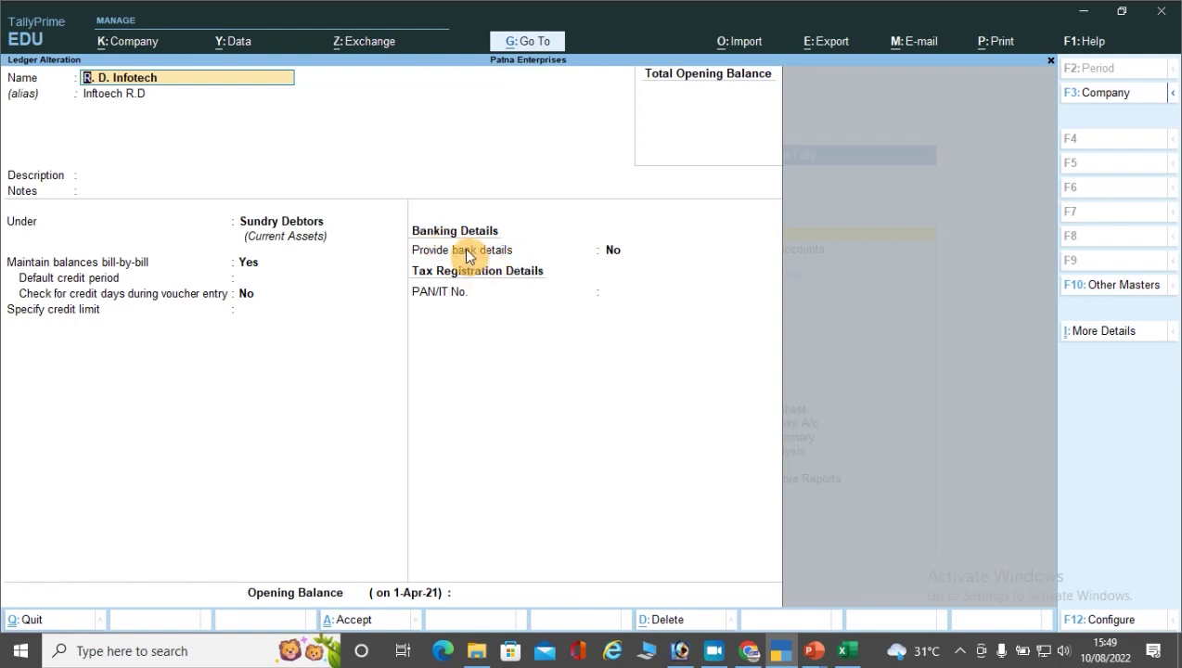
Step: Set Provide Bank Details to No under Party Details in the ledger configuration and accept it
key("F12")
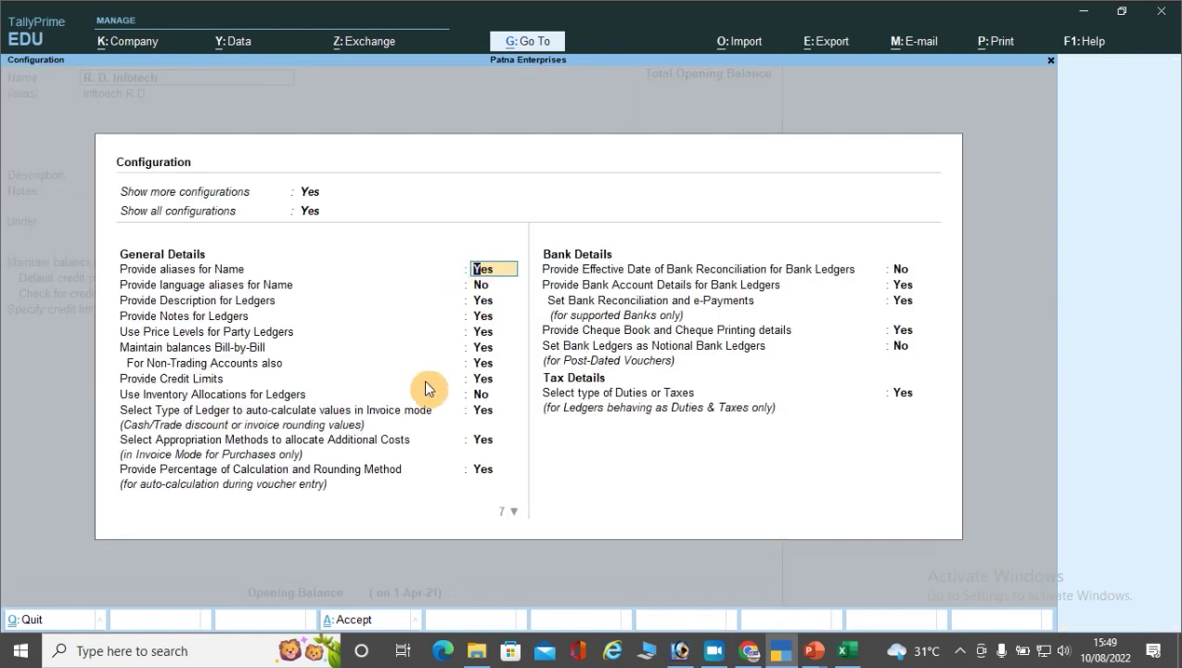
key("Down")
key("Down")
key("Down")
key("Down")
key("Down")
key("Down")
key("Down")
key("Down")
key("Down")
key("Down")
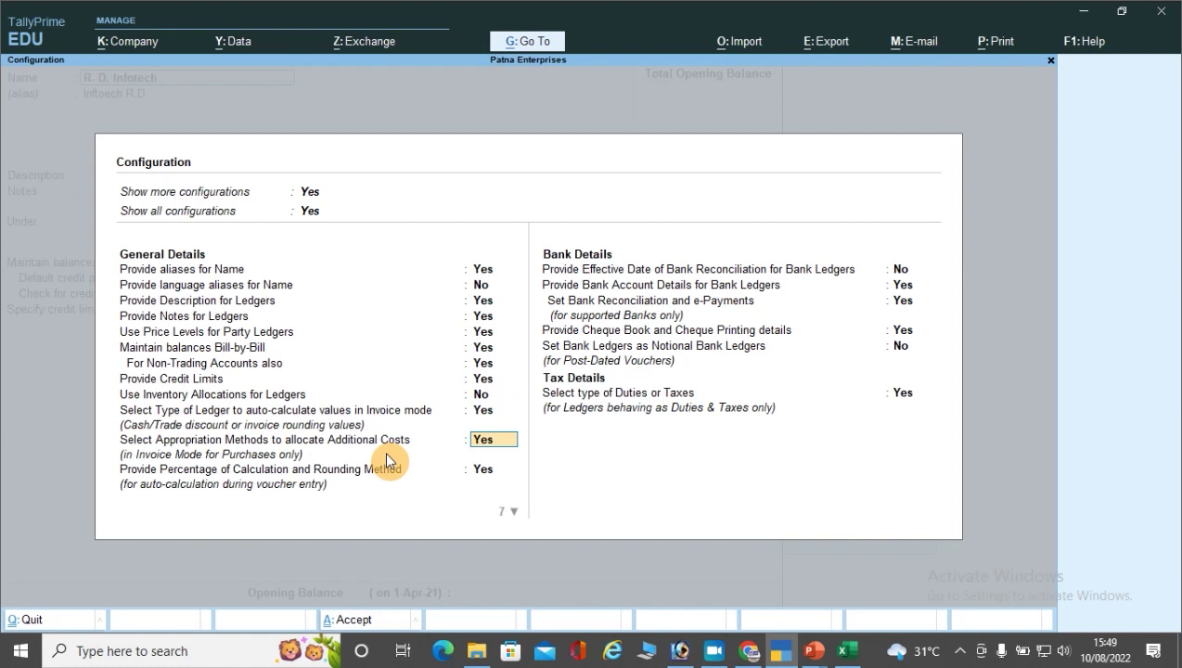
key("Down")
key("Down")
key("Down")
key("Down")
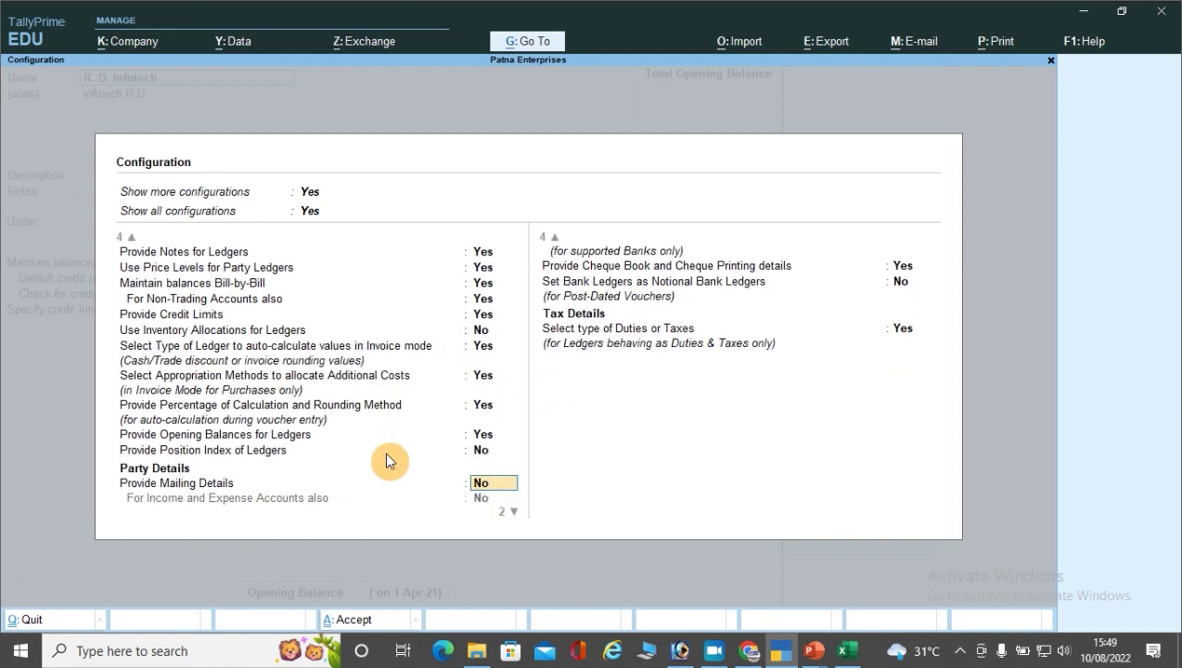
key("Down")
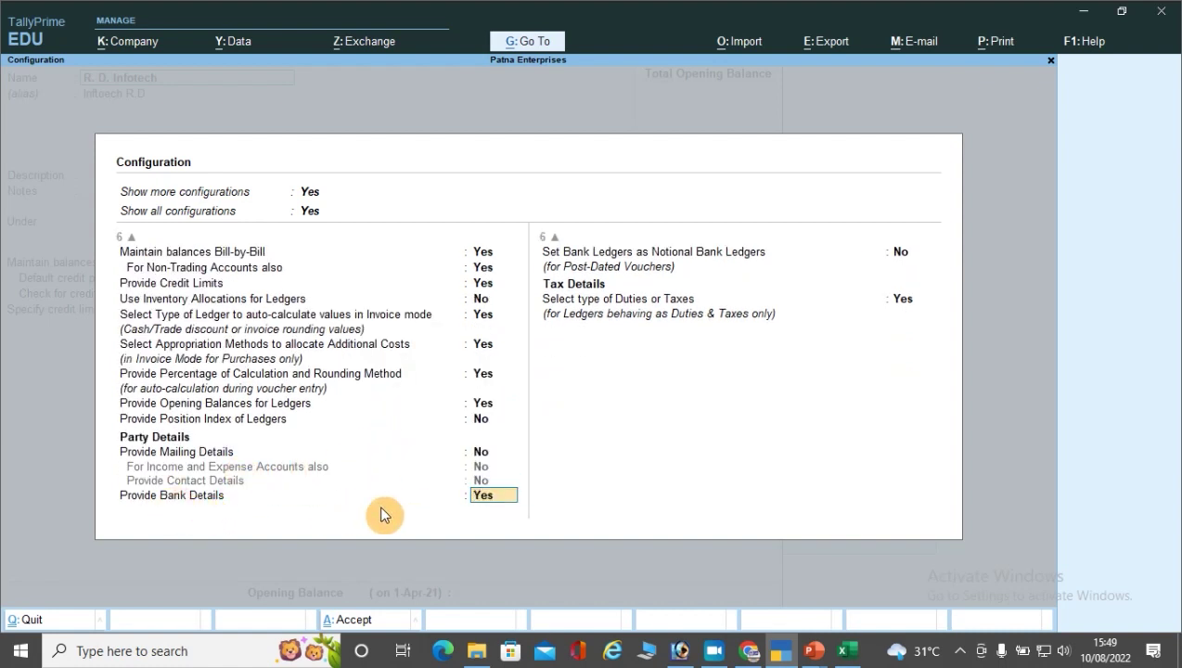
key("Return")
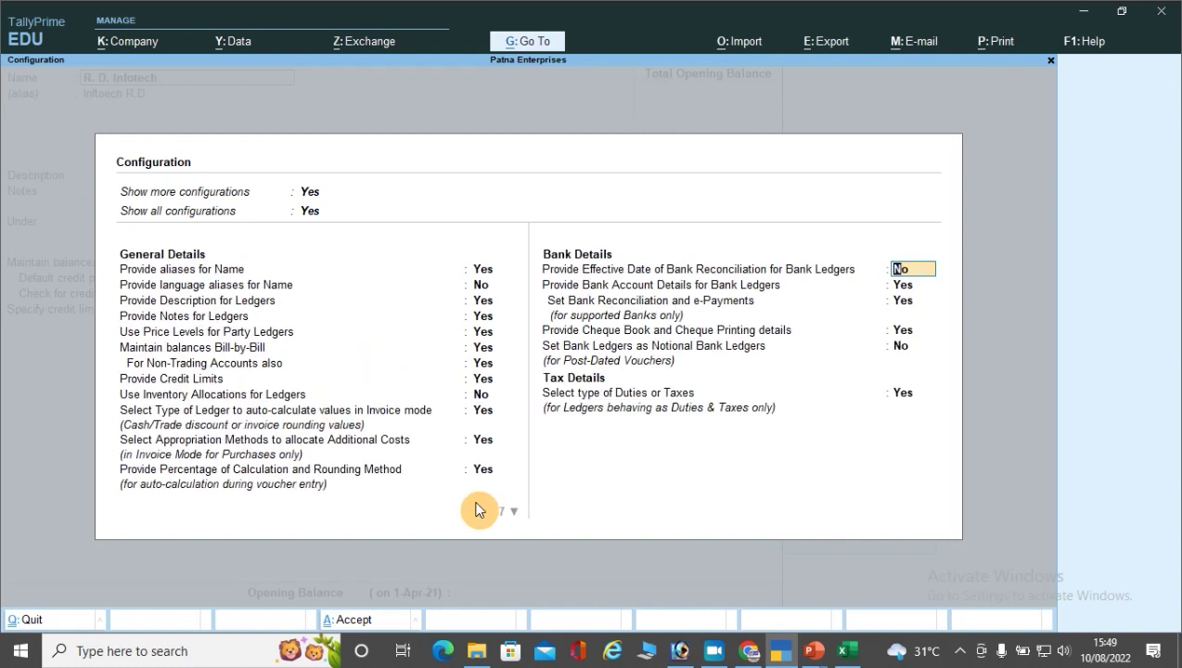
key("Up")
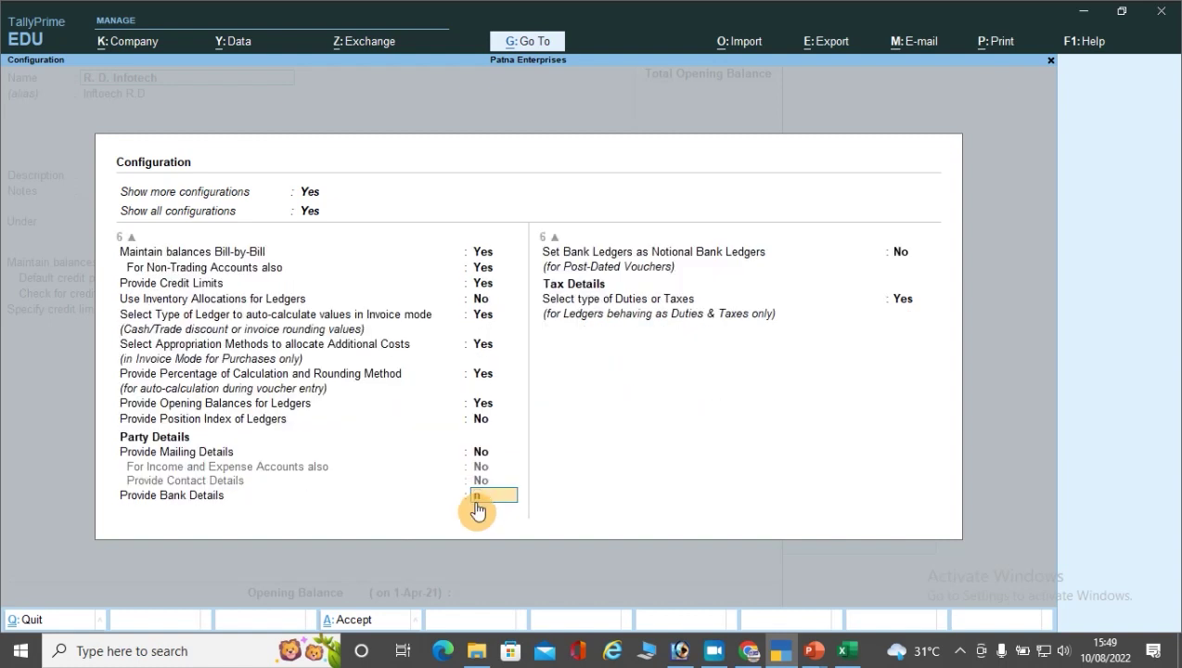
key("Return")
key("ctrl+a")
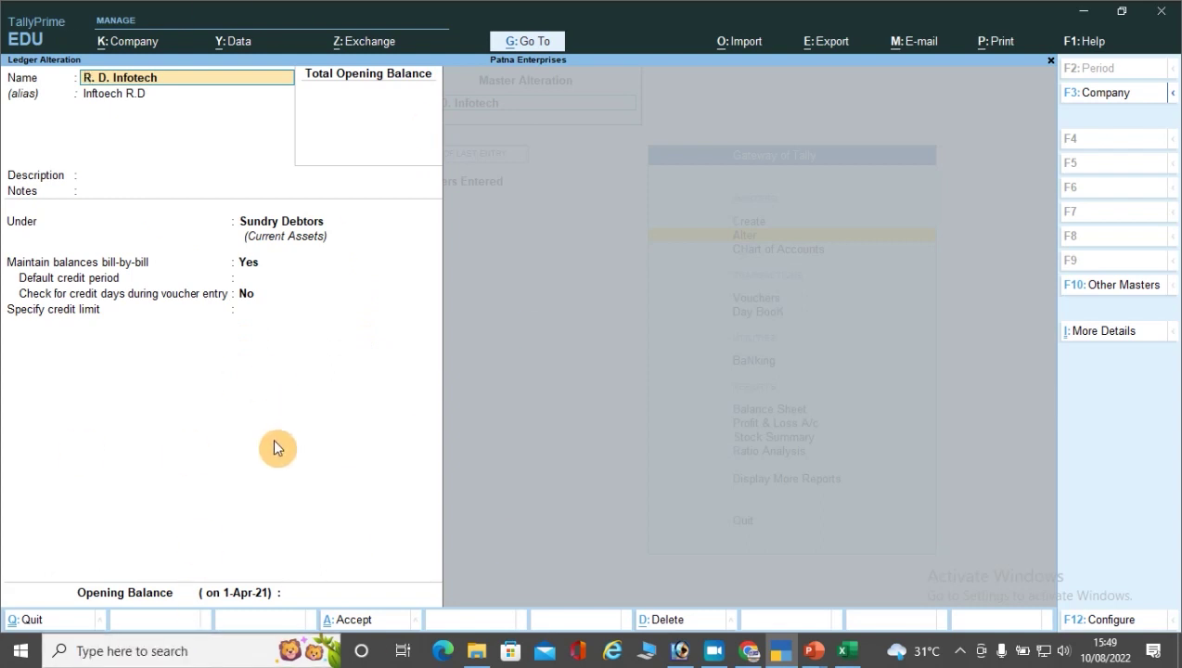
Step: Set Provide Mailing Details and Provide Contact Details to Yes in the ledger configuration and accept it
key("F12")
key("Down")
key("Down")
key("Down")
key("Down")
key("Down")
key("Down")
key("Down")
key("Down")
key("Down")
key("Down")
key("Down")
key("Down")
key("Down")
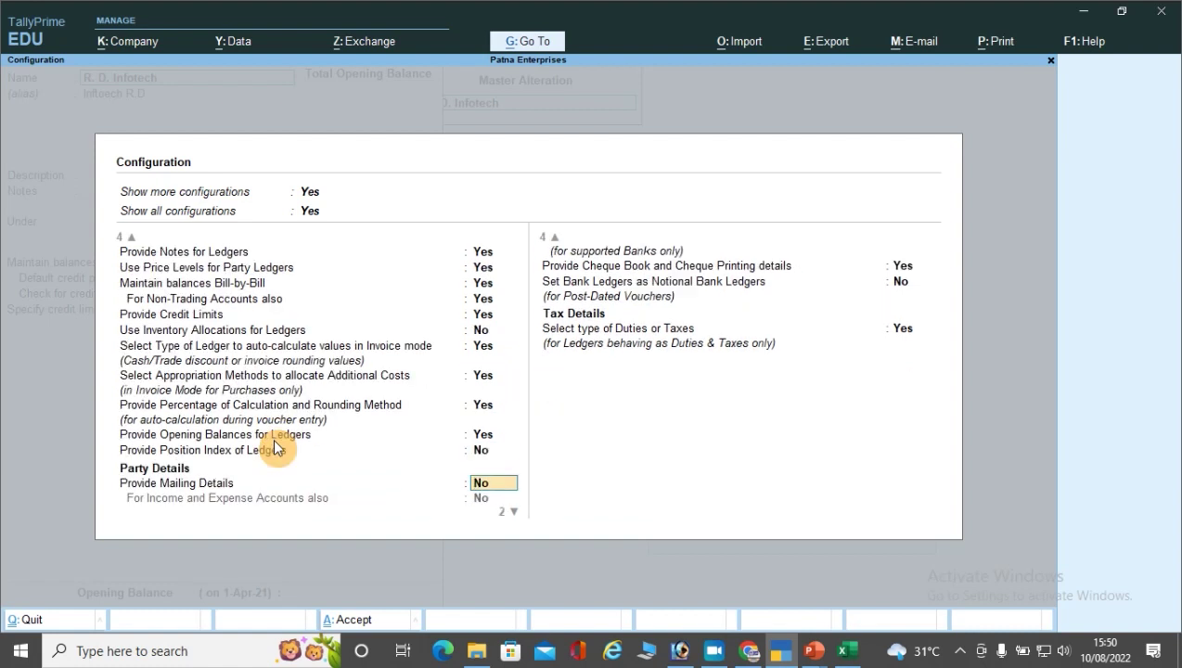
key("y")
key("Return")
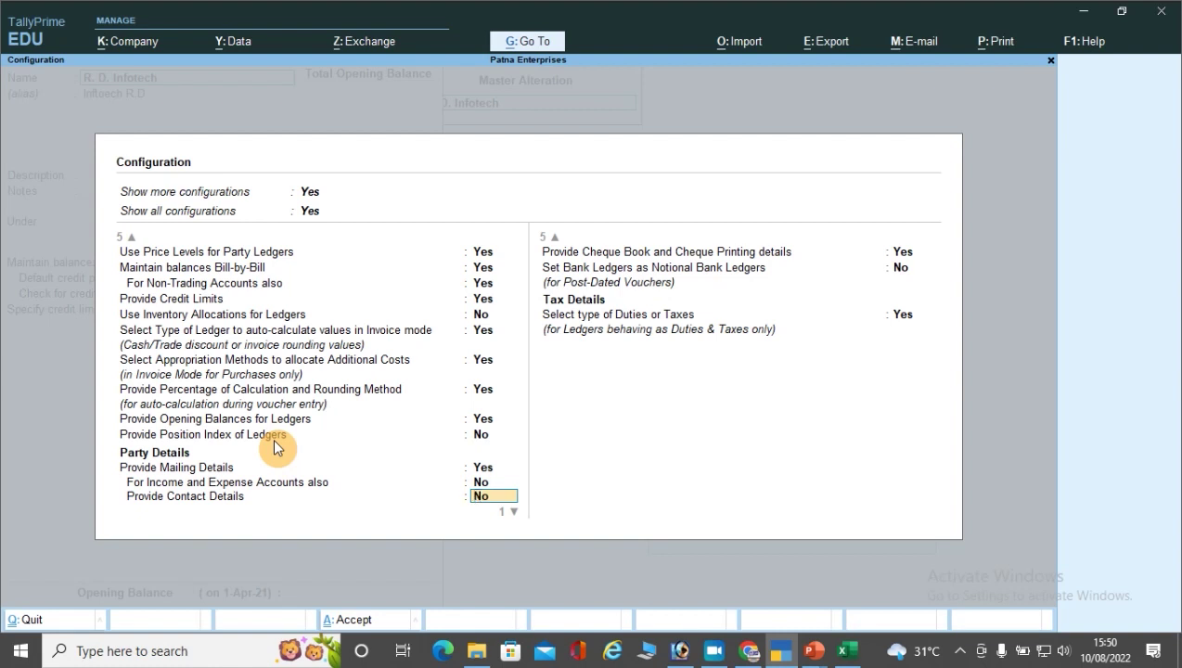
key("Return")
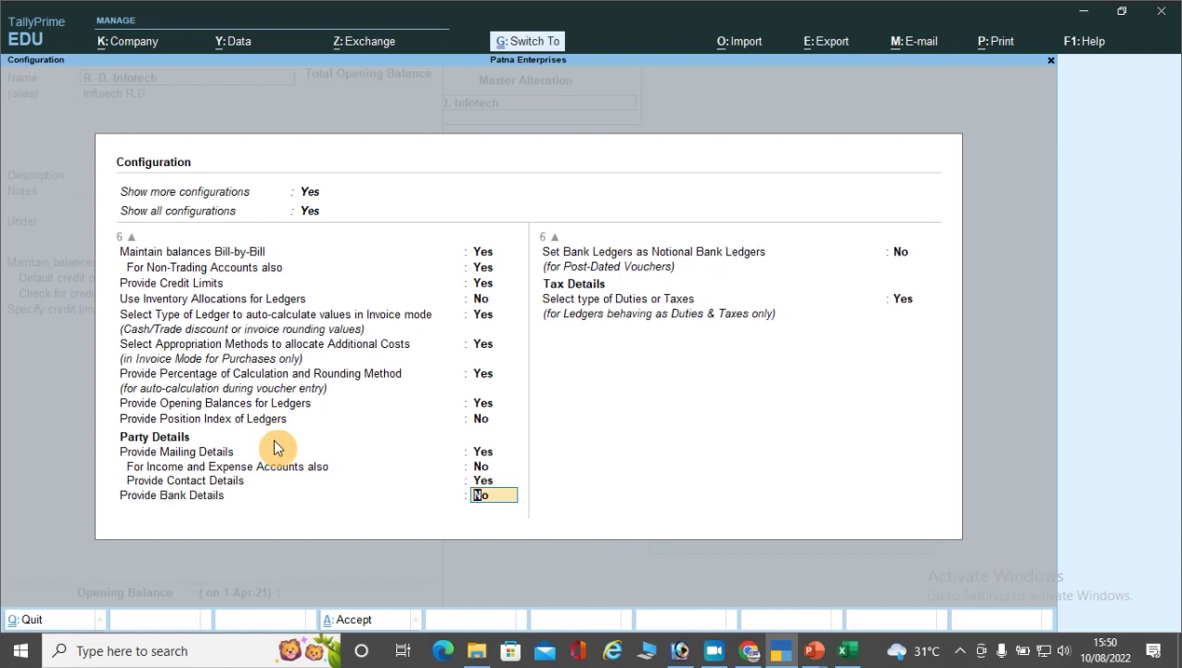
key("ctrl+a")
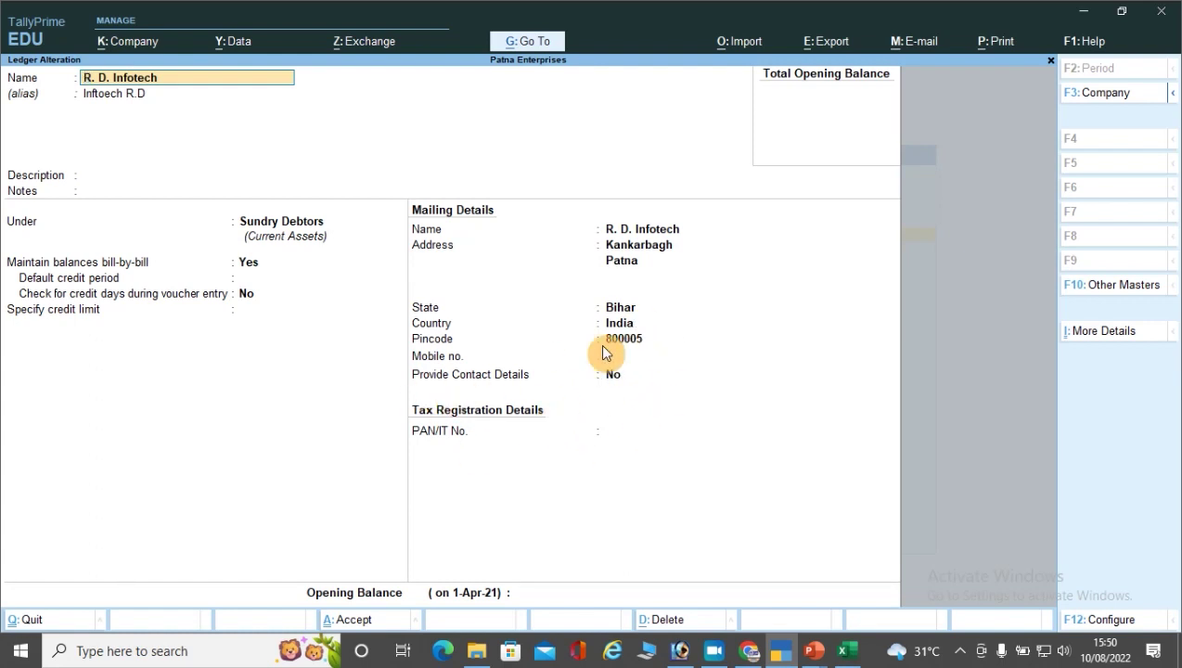
Step: Set Provide Contact Details to Yes in the ledger and go through the contact fields down to Website, leaving them blank
left_click(618, 380)
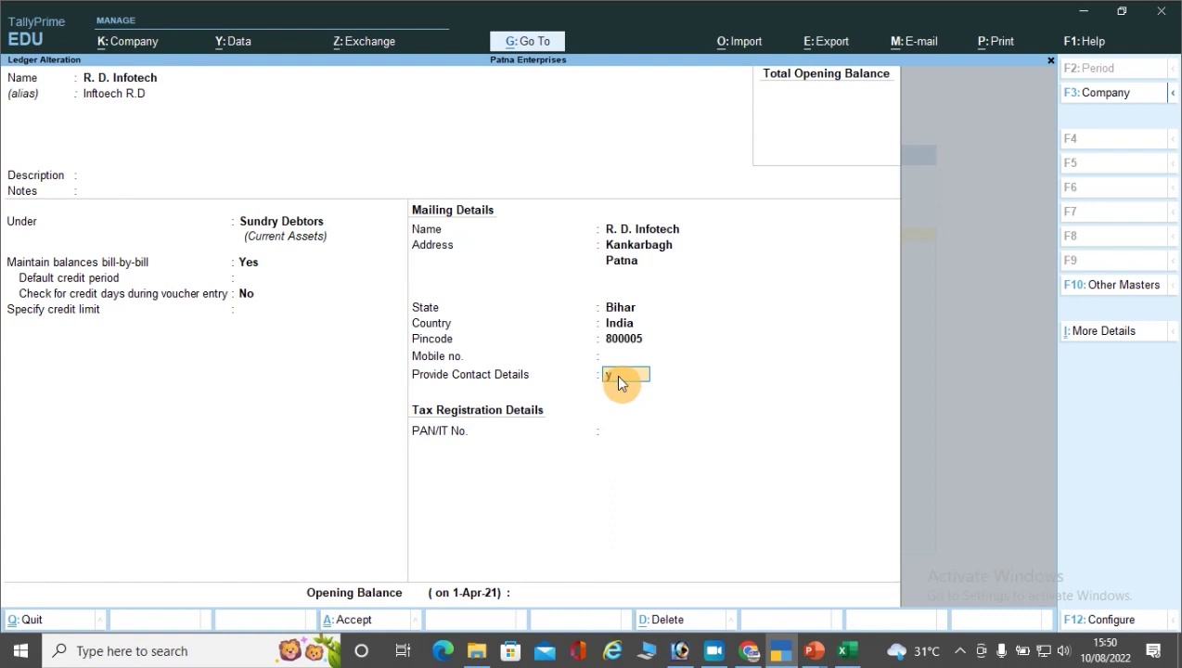
left_click(618, 381)
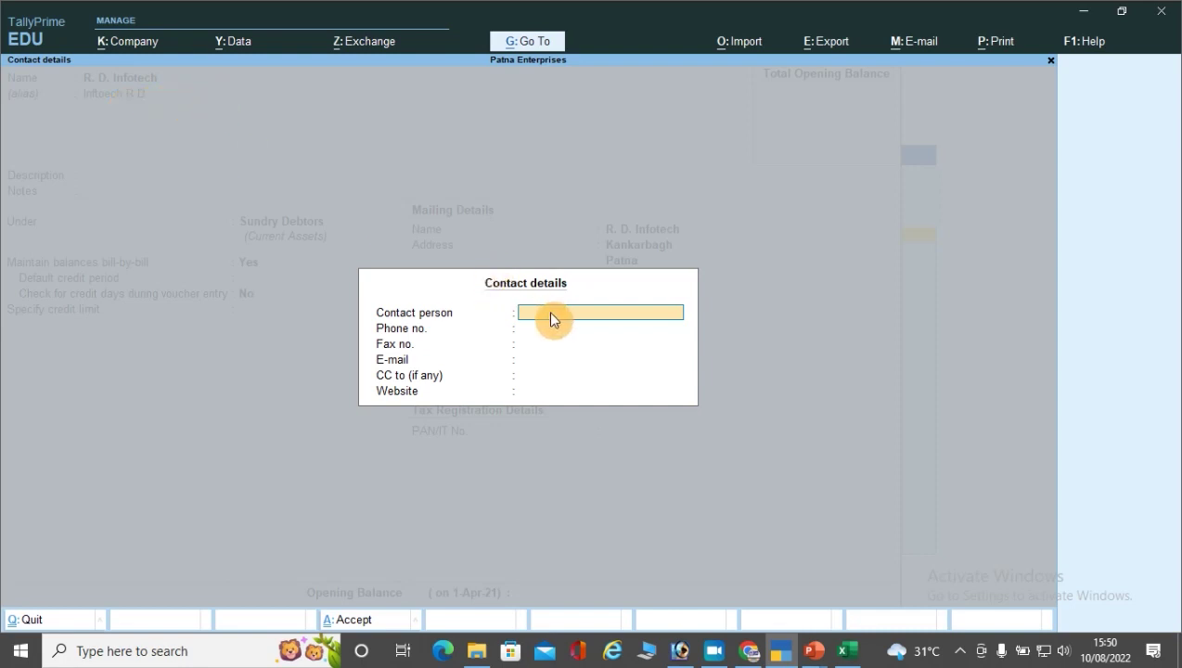
key("Return")
key("Return")
key("Return")
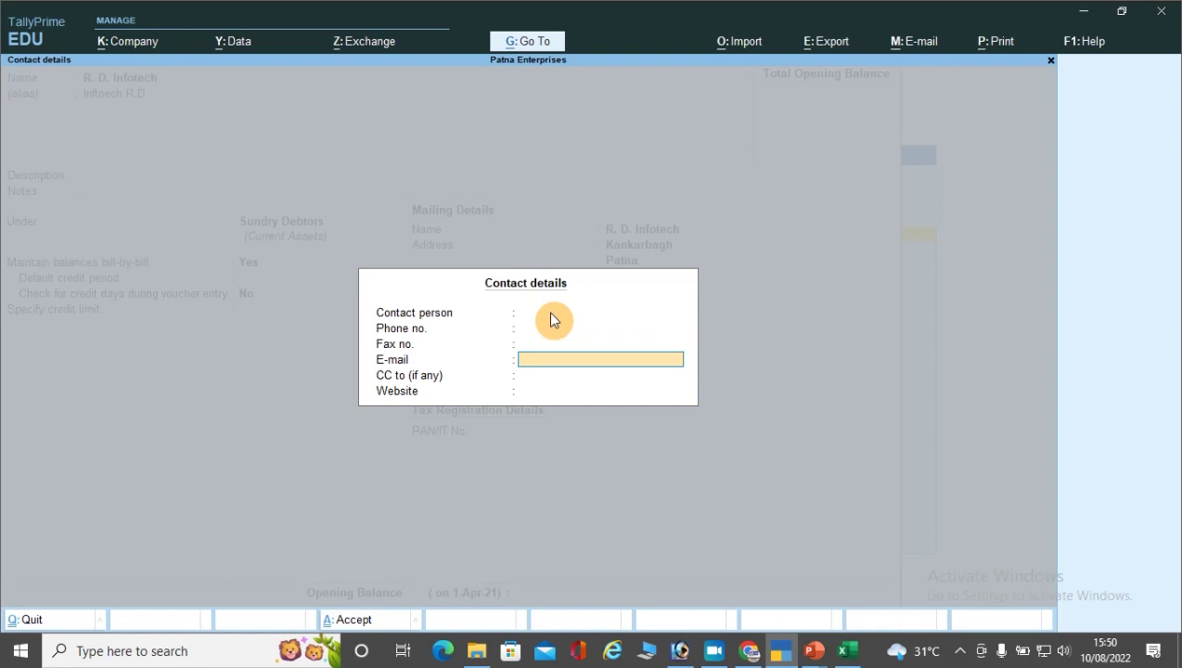
key("Return")
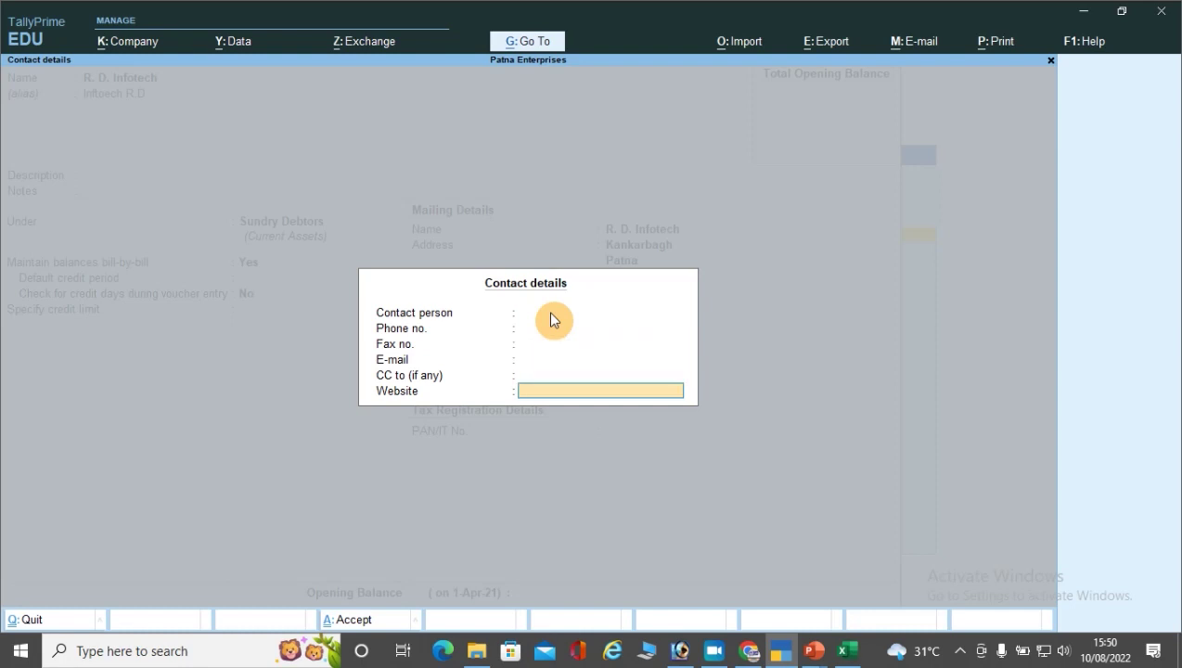
Step: Leave the contact details form and set Provide Contact Details to No in the ledger
key("Escape")
key("Return")
type("n")
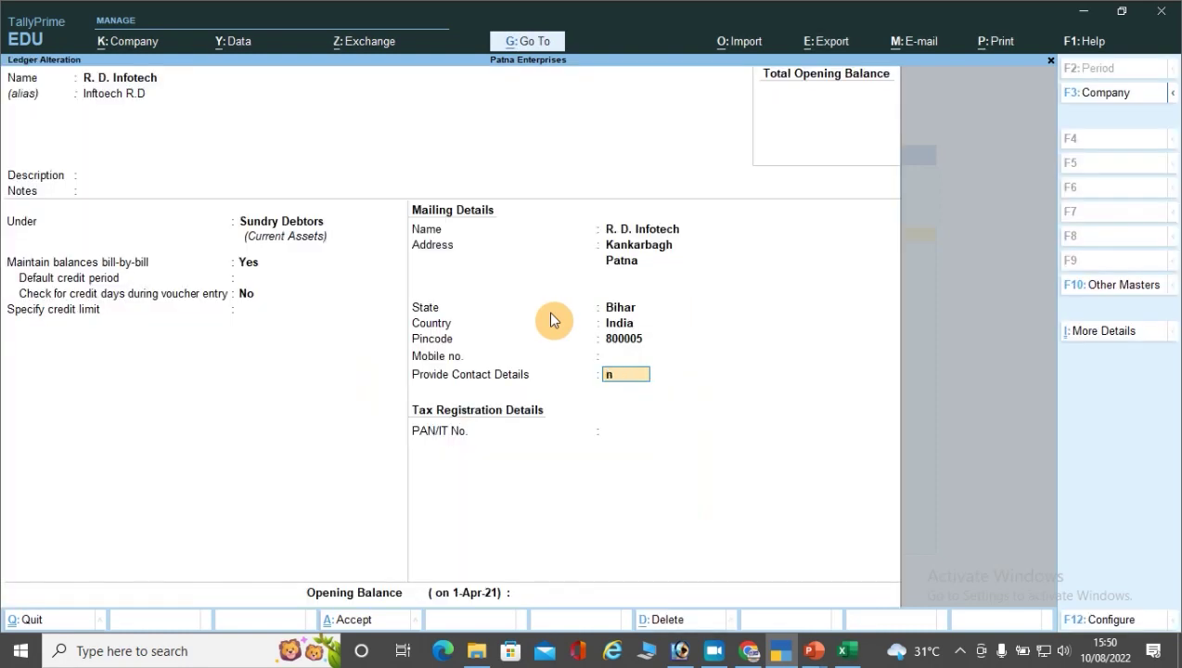
key("Return")
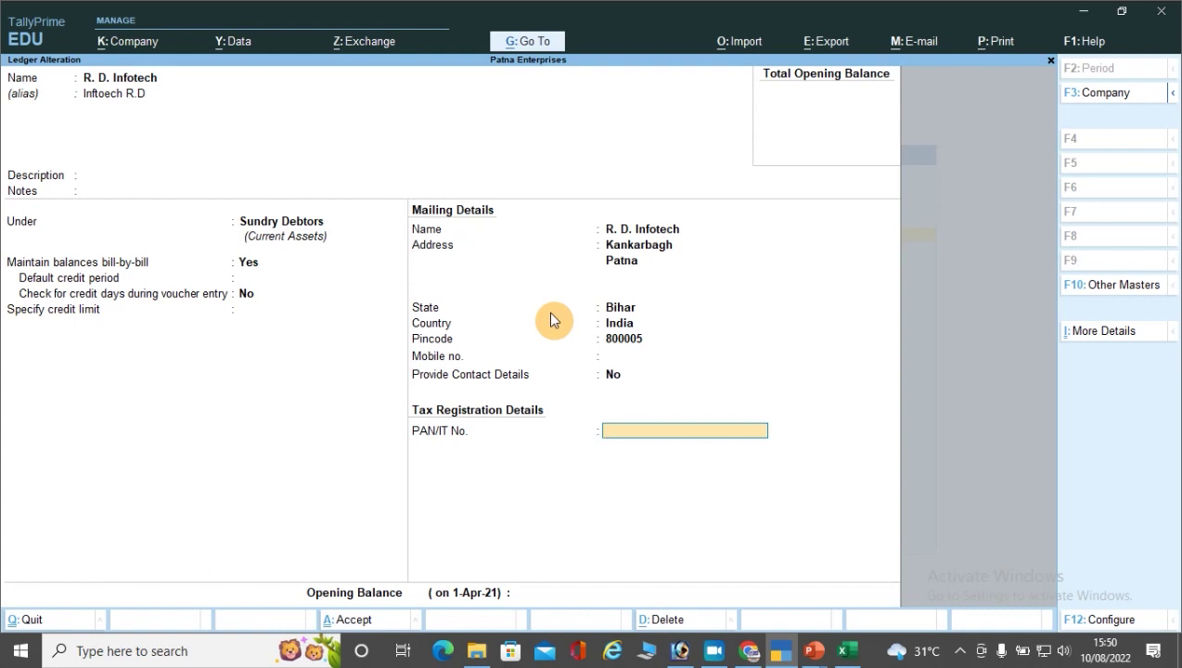
Step: Set Provide Bank Details to Yes under Party Details in the ledger configuration and accept it
key("F12")
key("Down")
key("Down")
key("Down")
key("Down")
key("Down")
key("Down")
key("Down")
key("Down")
key("Down")
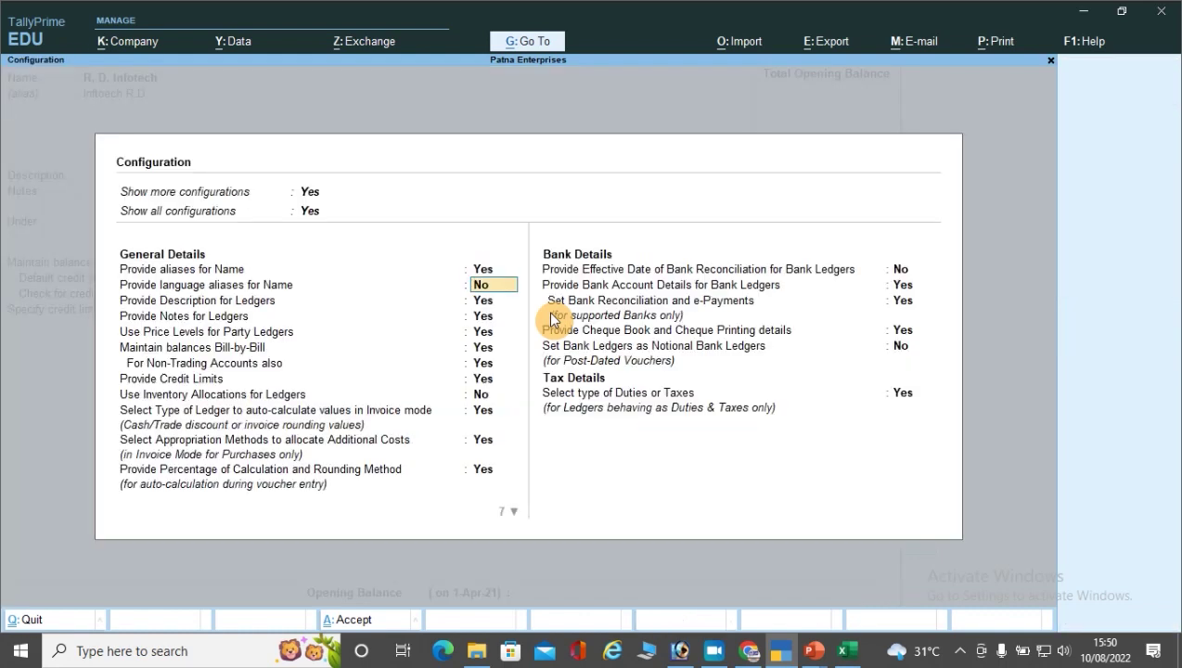
key("Down")
key("Down")
key("Down")
key("Down")
key("Down")
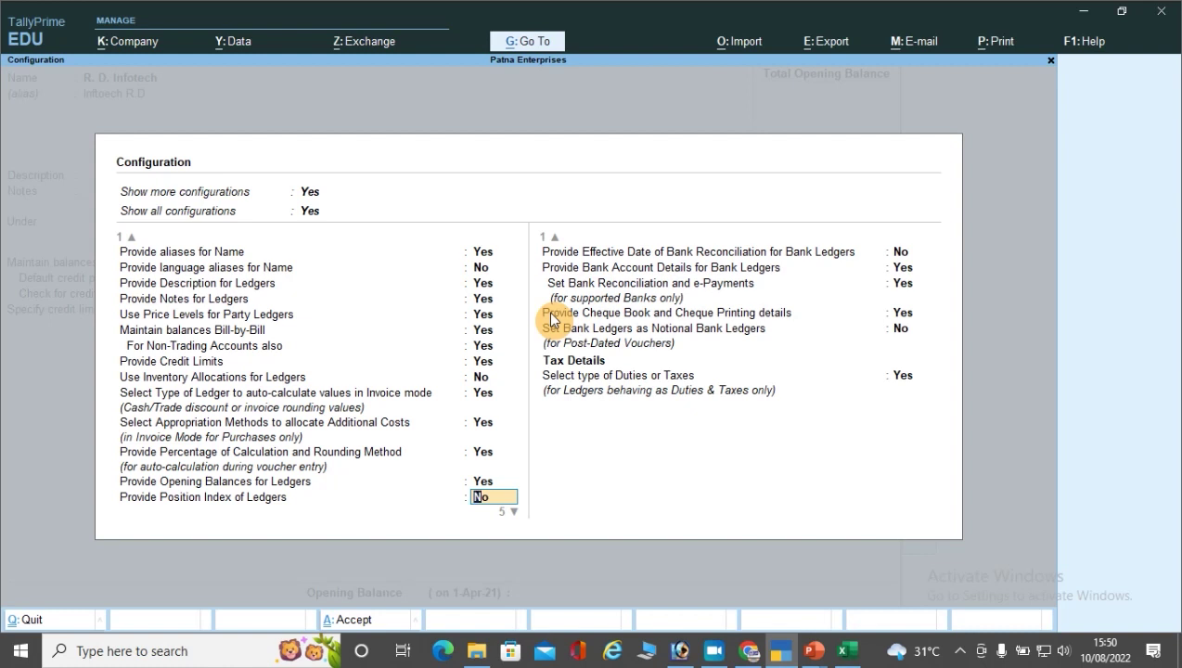
key("Down")
key("Down")
key("Down")
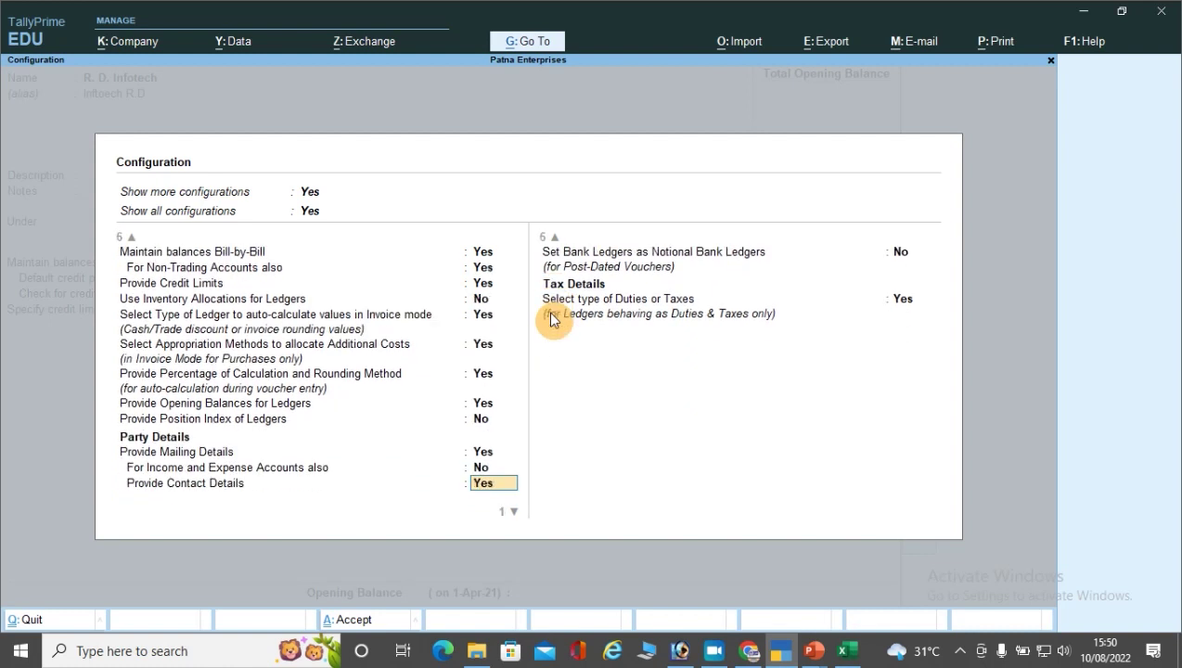
type("y")
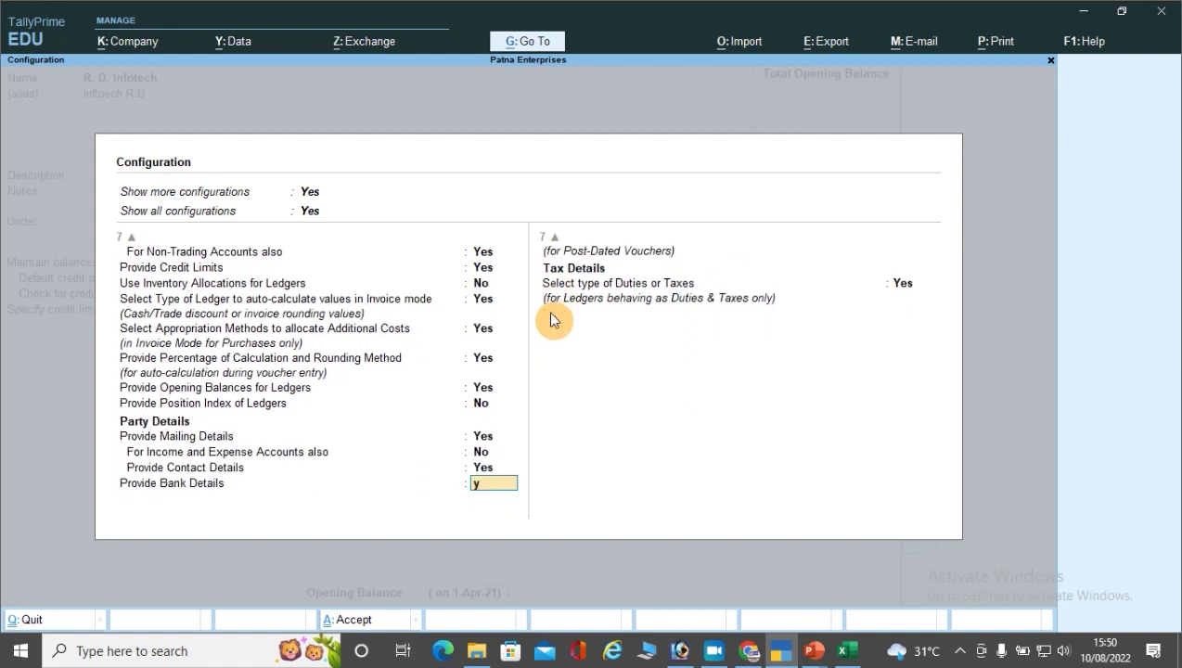
key("Return")
key("ctrl+a")
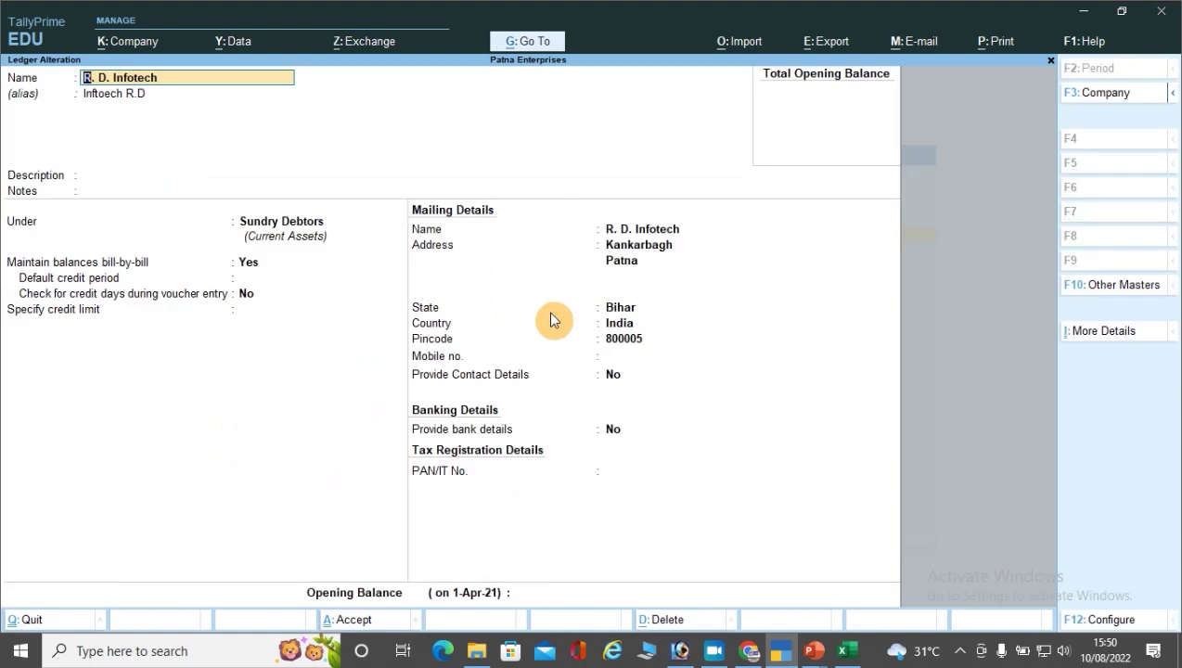
Step: Keep the ledger's existing entries and set Provide bank details to Yes under Banking Details to open the bank details form
key("Return")
key("Return")
key("Return")
key("Return")
key("Return")
key("Return")
key("Return")
key("Return")
key("Return")
key("Return")
key("Return")
key("Return")
key("Return")
key("Return")
key("Return")
key("Return")
key("Return")
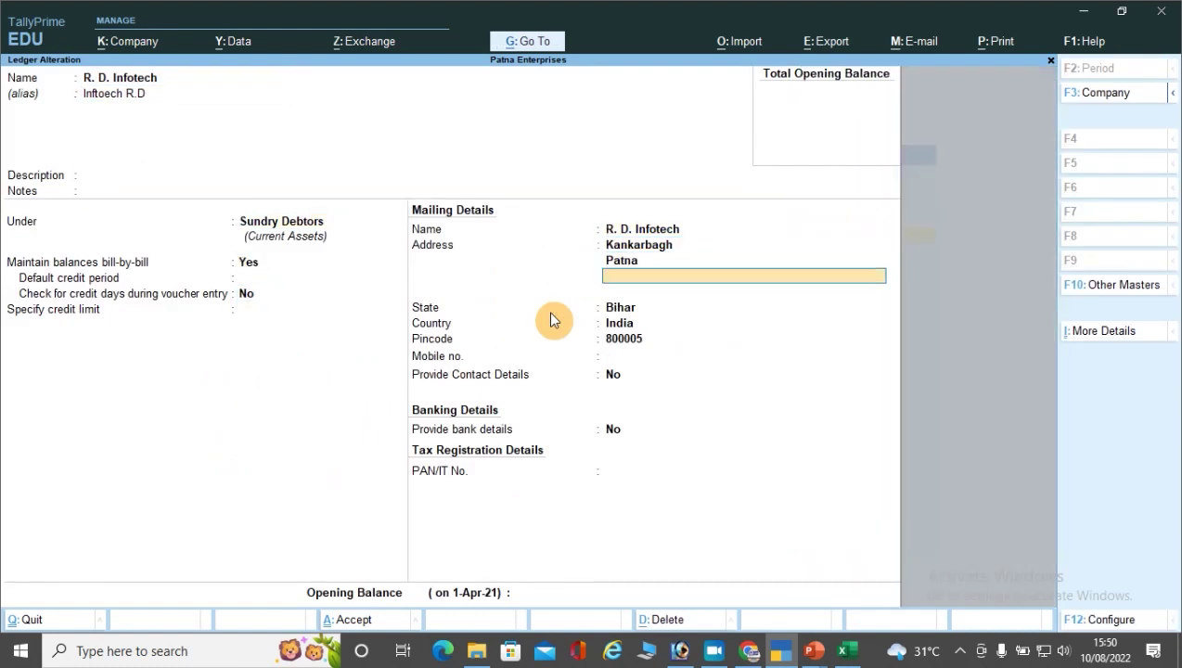
type("y")
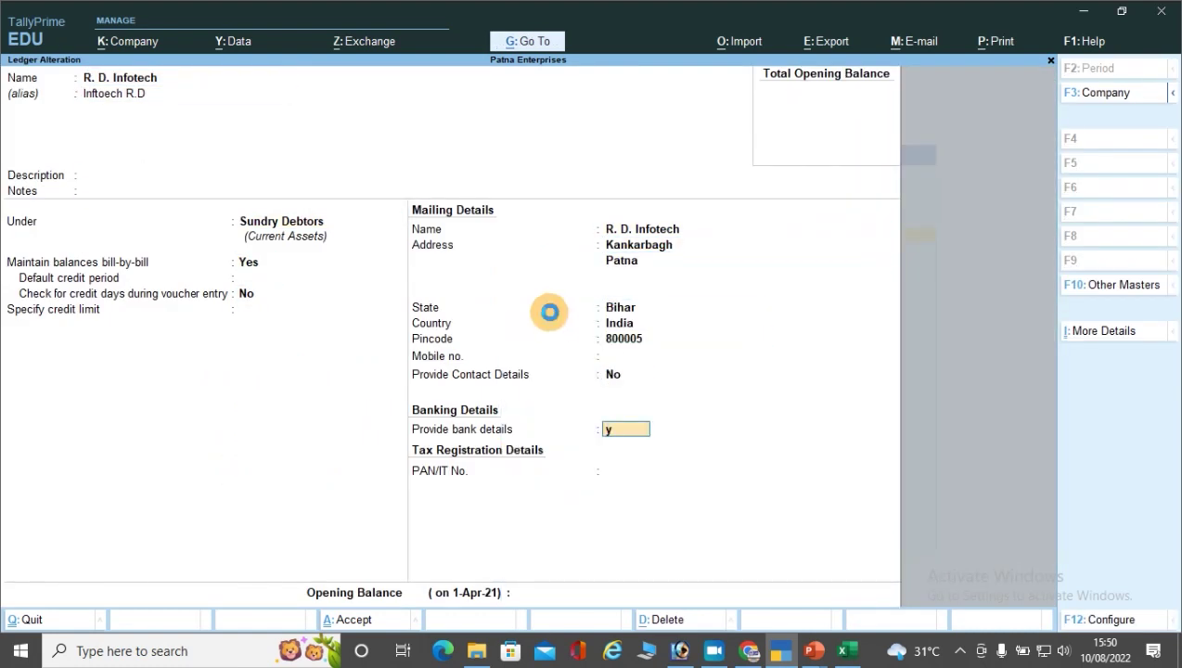
key("Return")
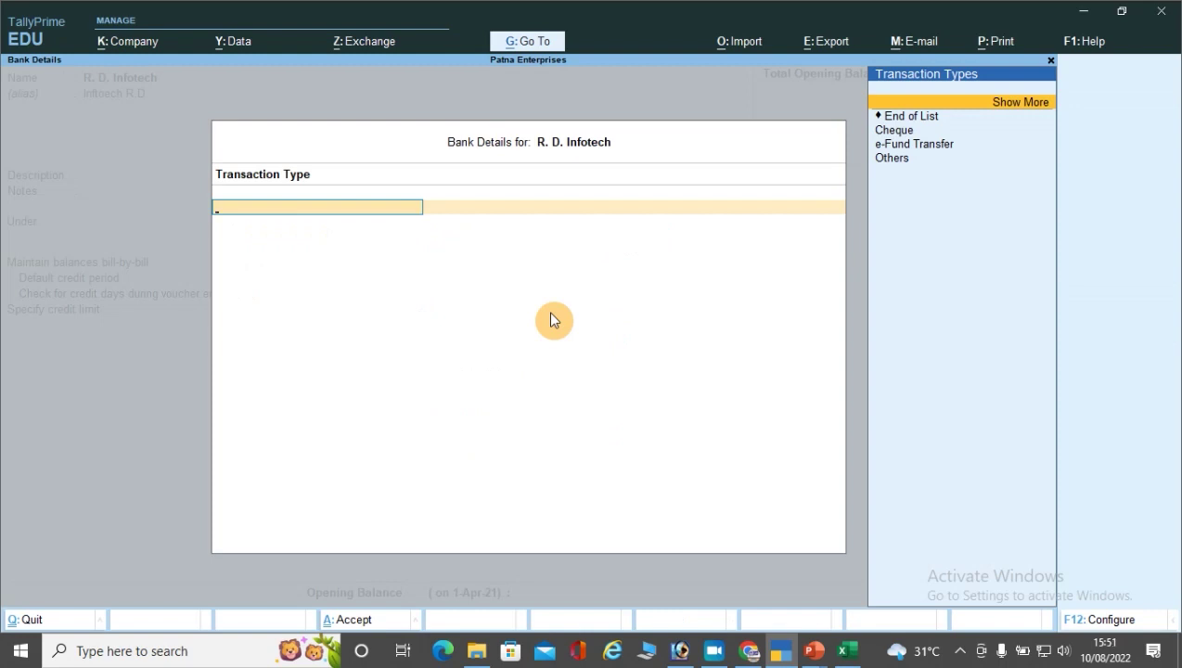
Step: Look through the short list of transaction types in the bank details form
key("Down")
key("Down")
key("Down")
key("Down")
key("Up")
key("Up")
key("Up")
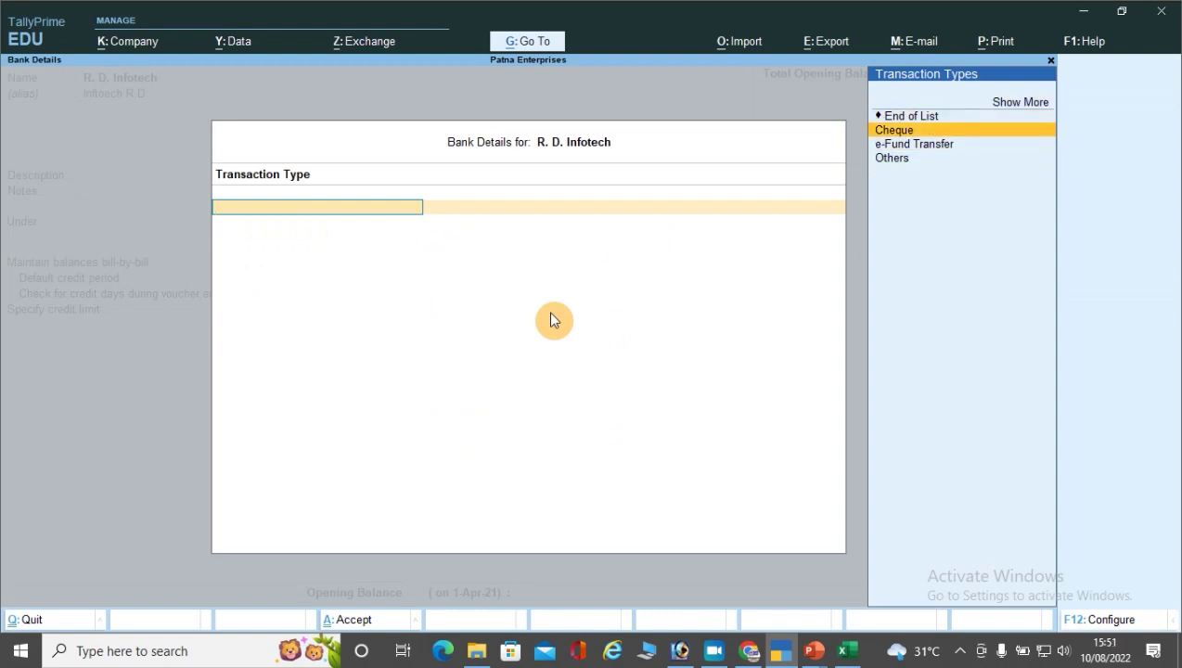
key("Down")
key("Down")
key("Down")
key("Up")
key("Up")
key("Up")
key("Up")
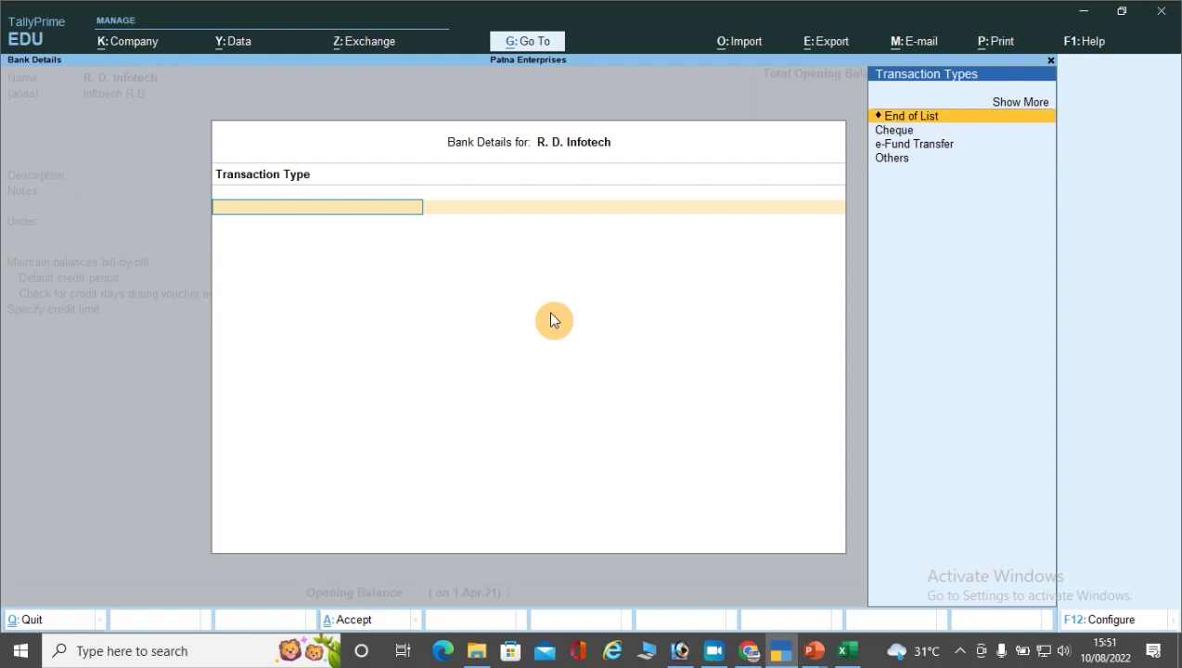
Step: Expand the transaction types list, look through it down to Others, and close the bank details without choosing a type
key("Return")
key("Down")
key("Down")
key("Down")
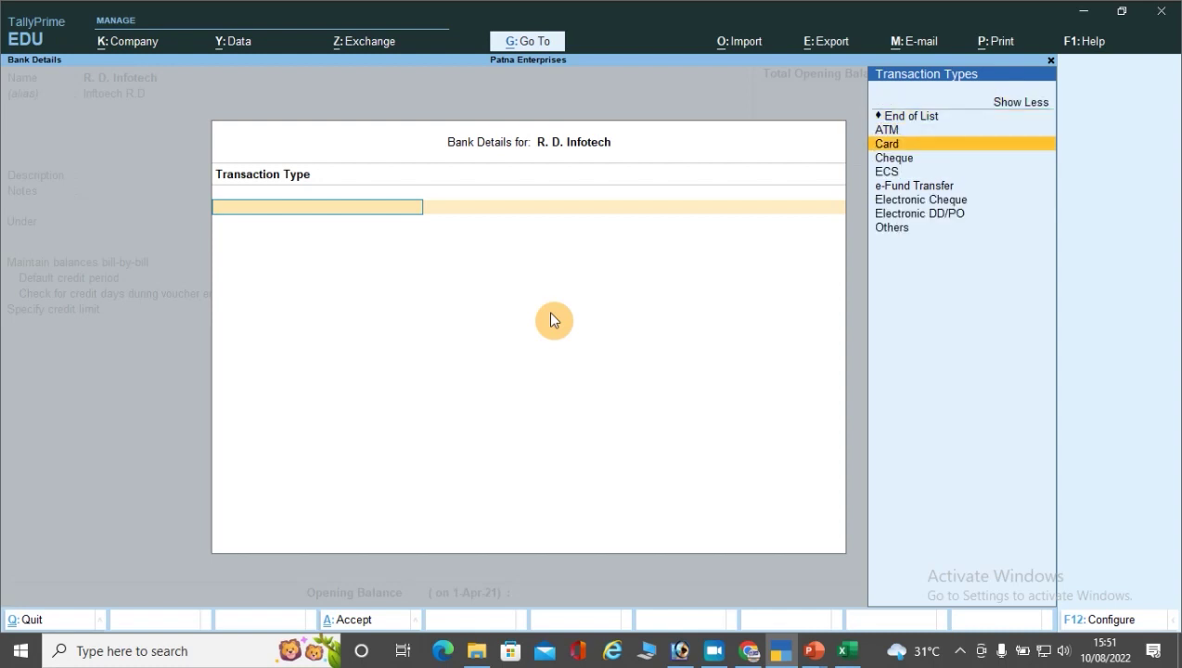
key("Up")
key("Down")
key("Down")
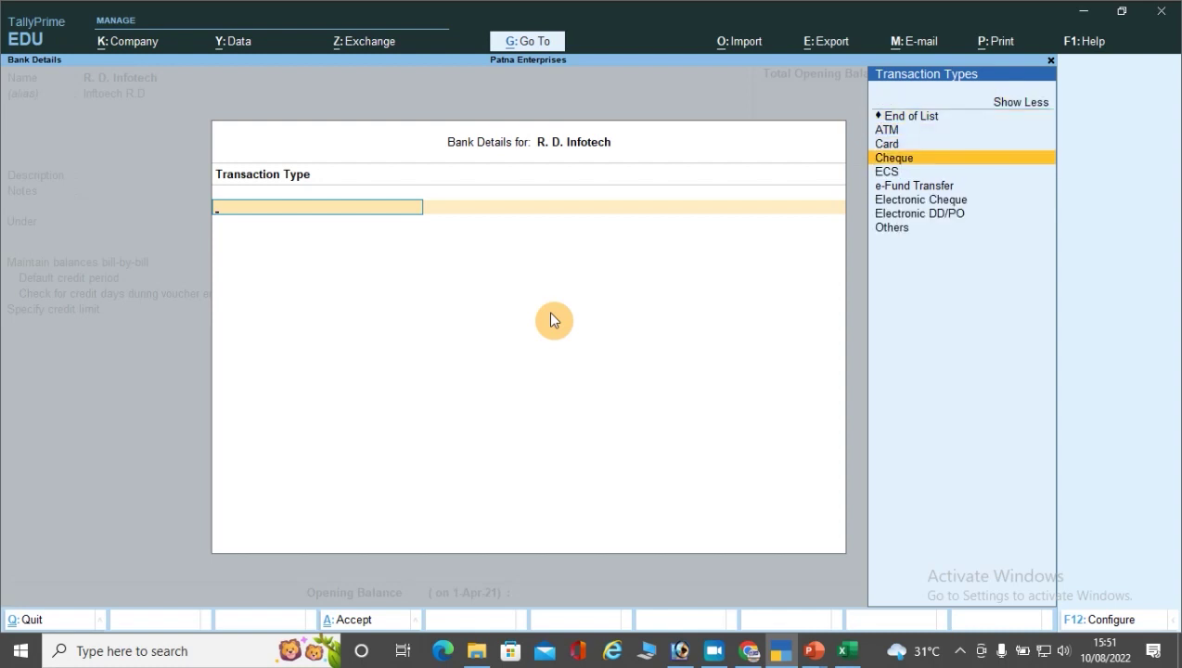
key("Down")
key("Down")
key("Down")
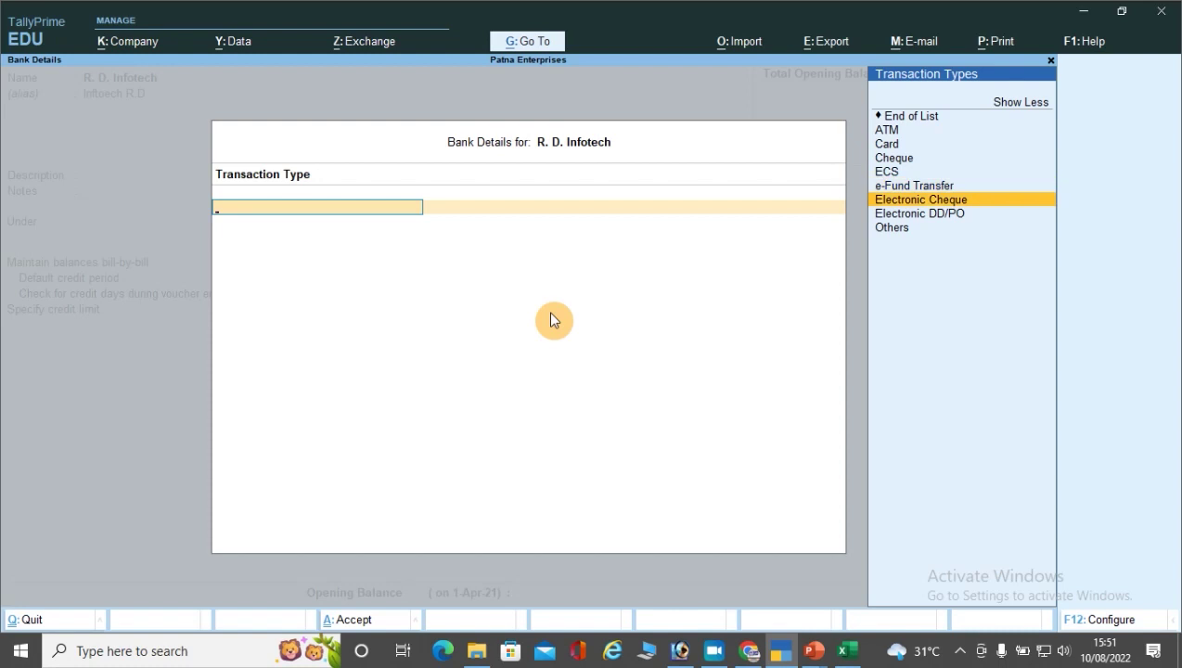
key("Down")
key("Down")
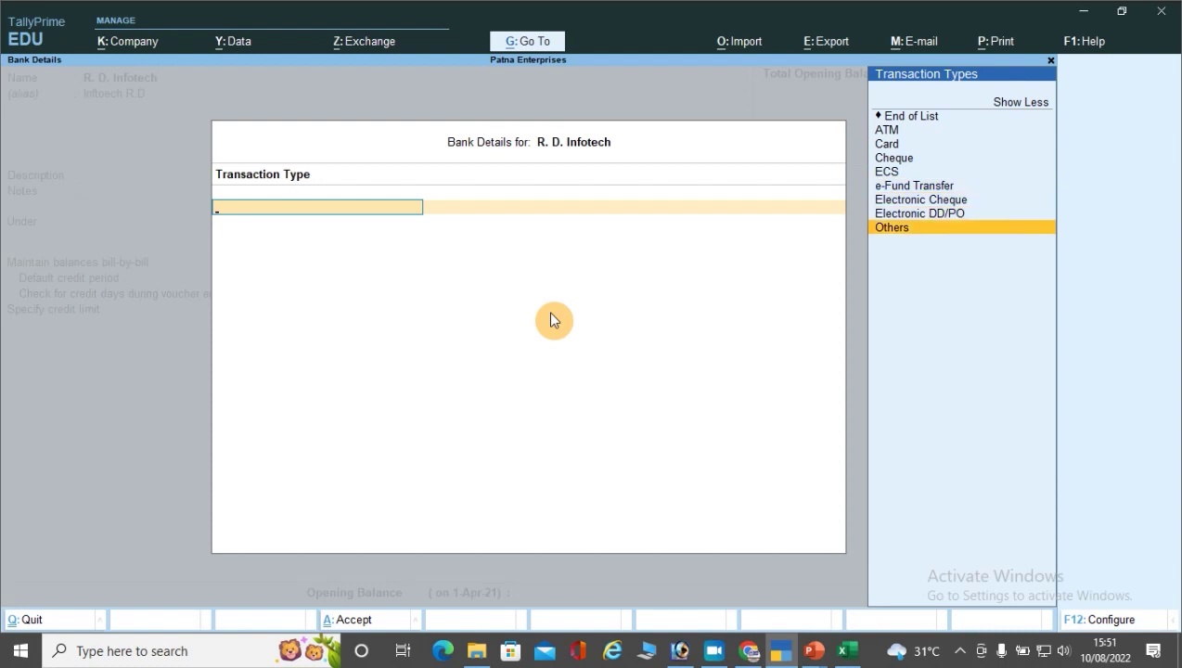
key("ctrl+a")
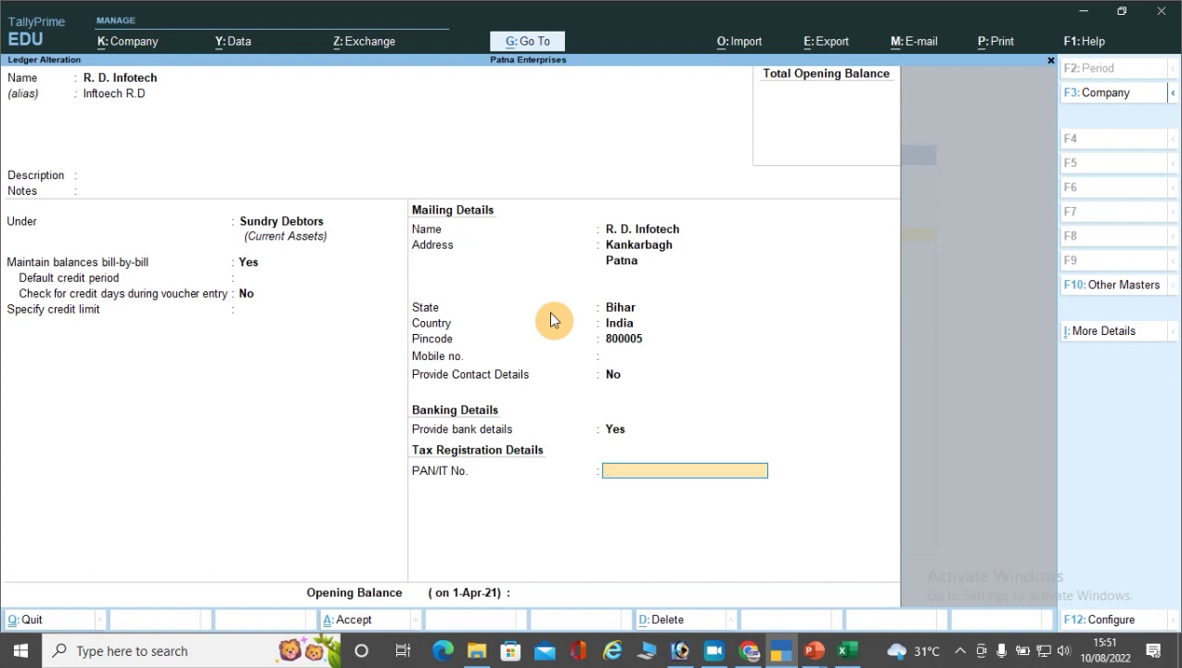
Step: Check the Select type of Duties or Taxes option under Tax Details in the ledger configuration and return to the ledger
key("F12")
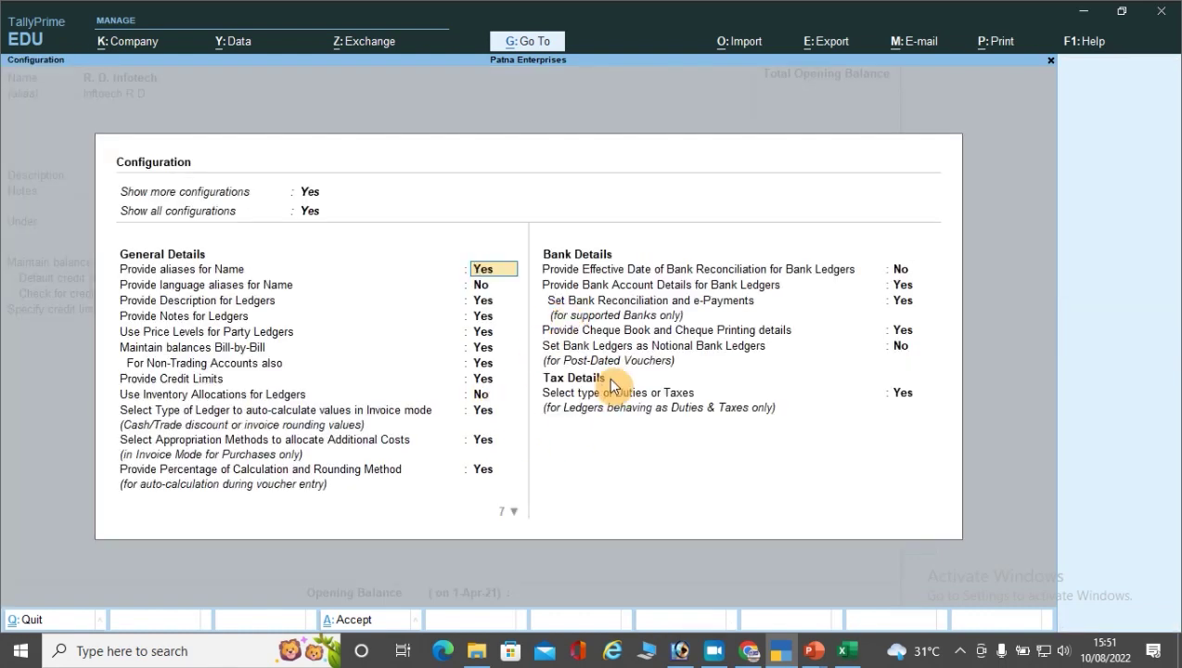
left_click(579, 379)
left_click(700, 395)
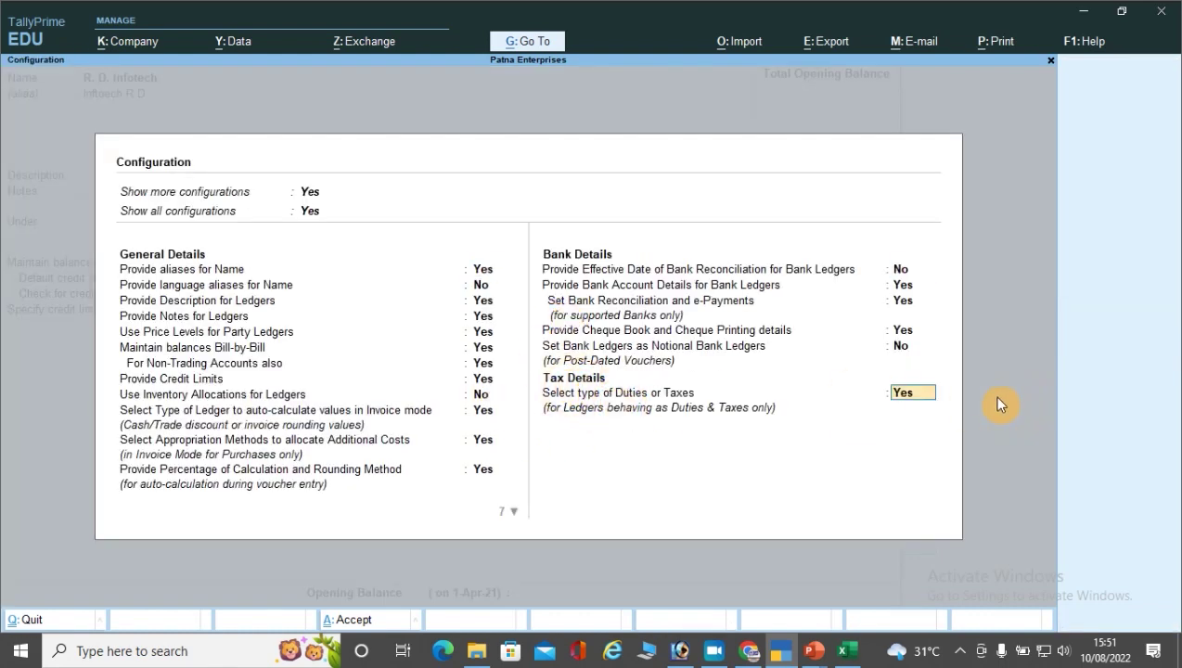
left_click(915, 393)
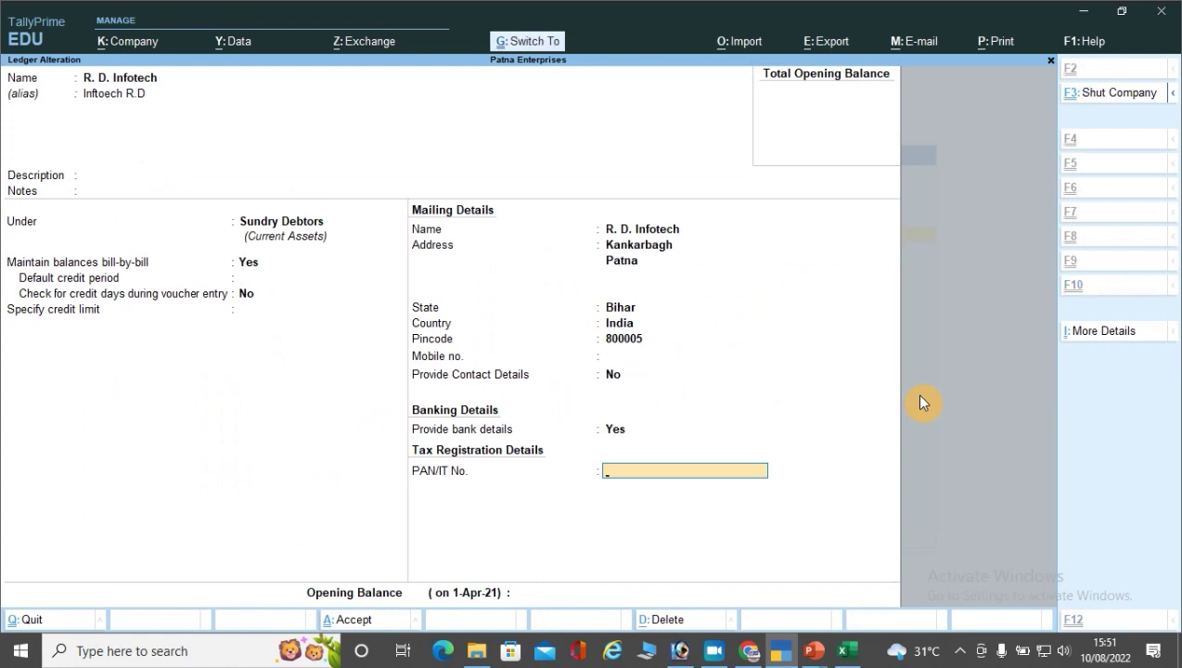
Step: Look through the ledger configuration options from General Details to Tax Details and return to the ledger, keeping the settings as they are
key("F12")
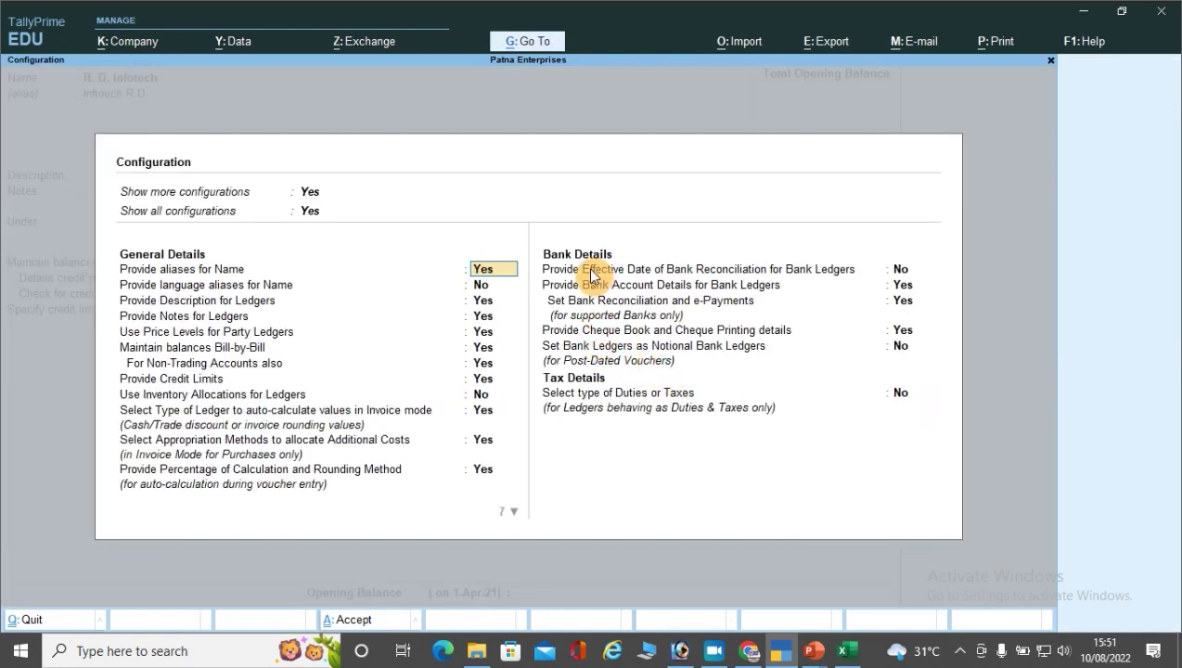
key("Down")
key("Down")
key("Down")
key("Down")
key("Down")
key("Down")
key("Down")
key("Down")
key("Down")
key("Down")
key("Down")
key("Down")
key("Down")
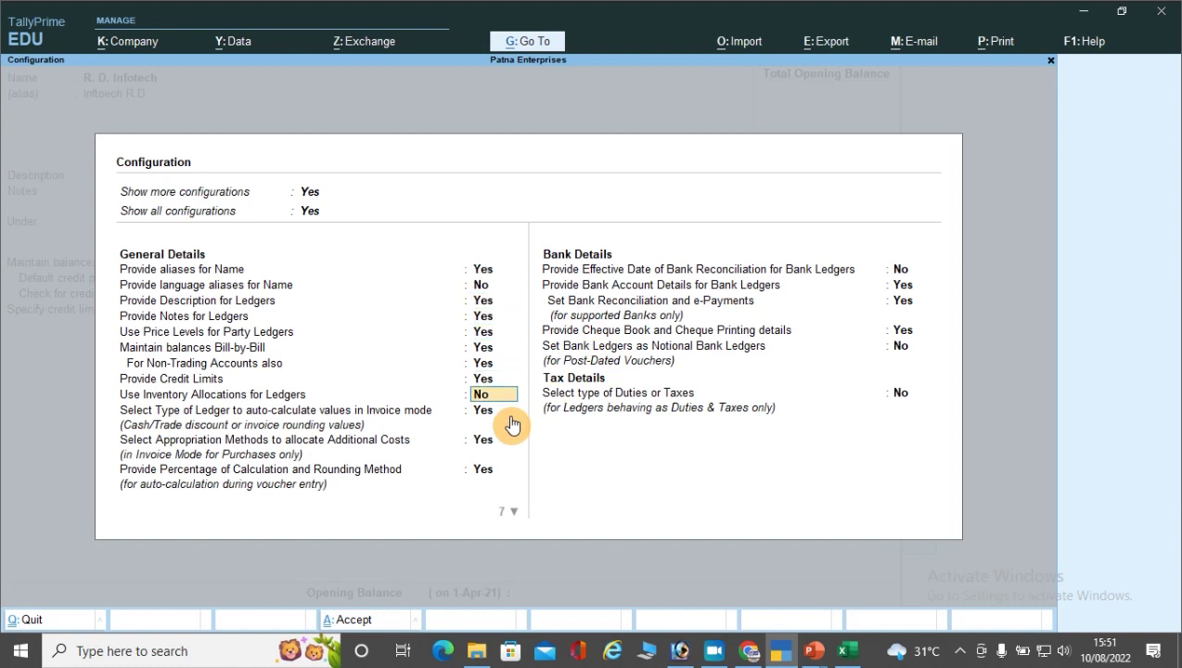
key("Down")
key("Down")
key("Down")
key("Down")
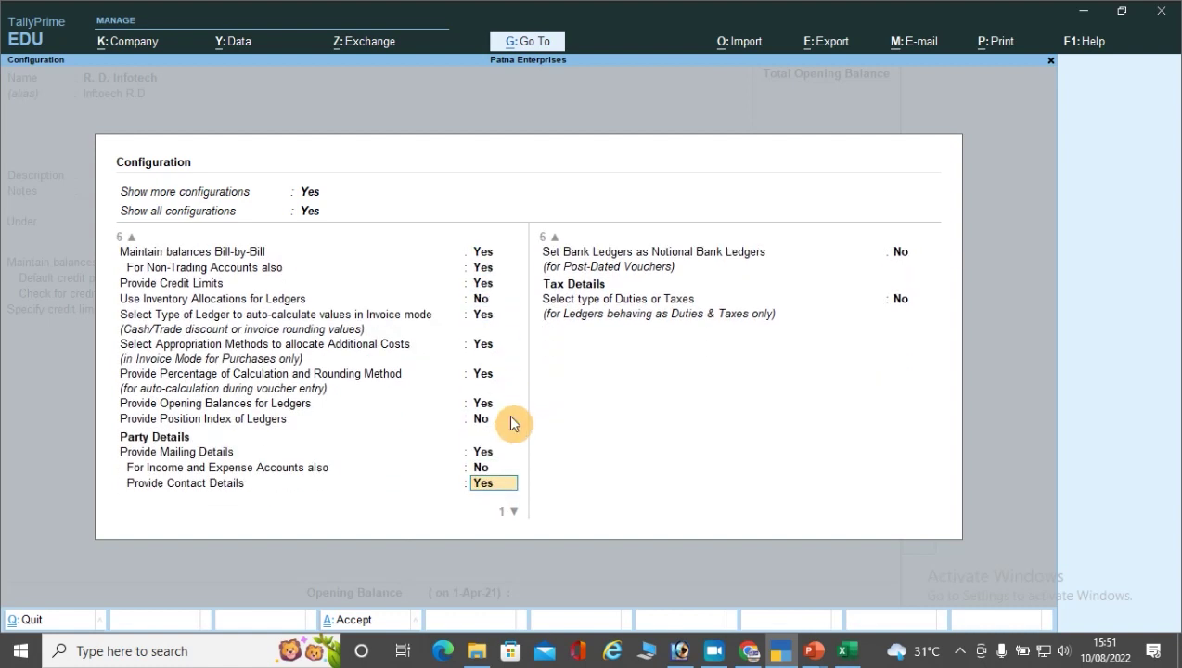
key("Down")
key("Down")
key("Down")
key("Down")
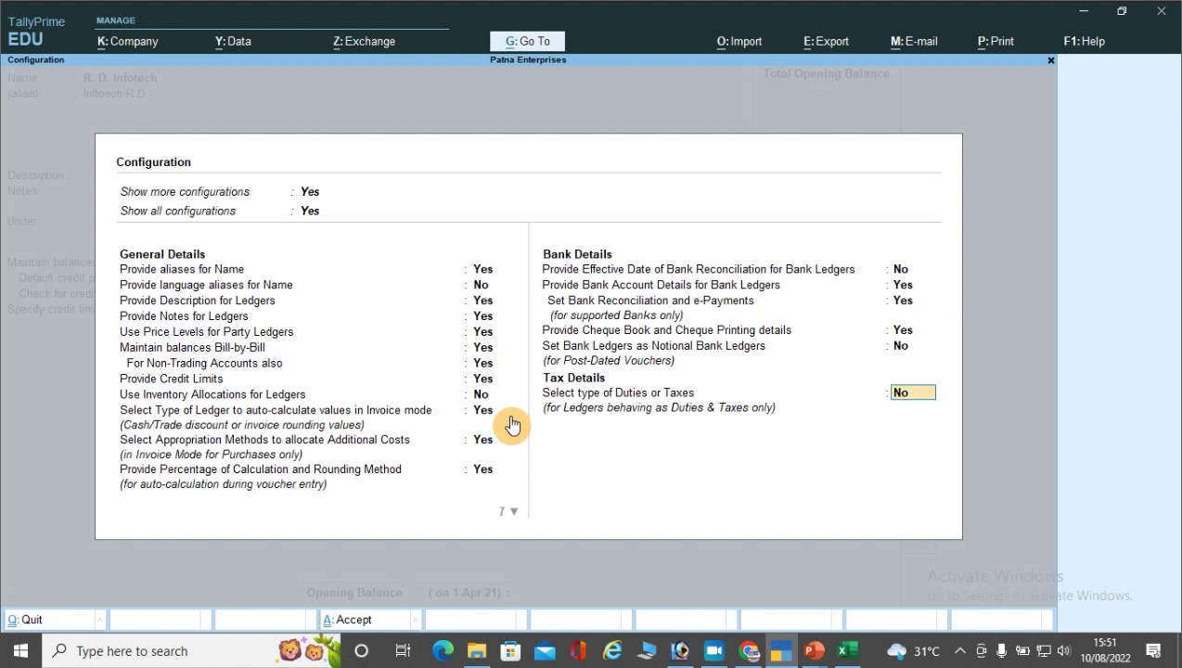
key("Return")
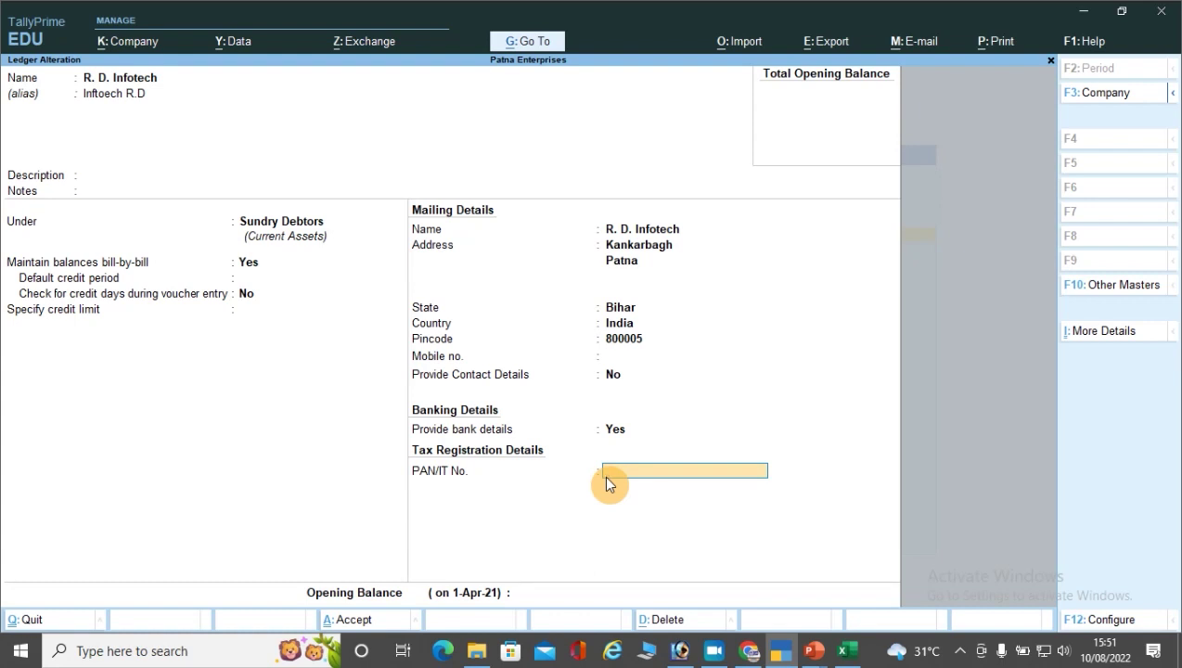
Step: Leave the PAN/IT number and opening balance empty, save the R. D. Infotech ledger and go back to the list of masters
key("Return")
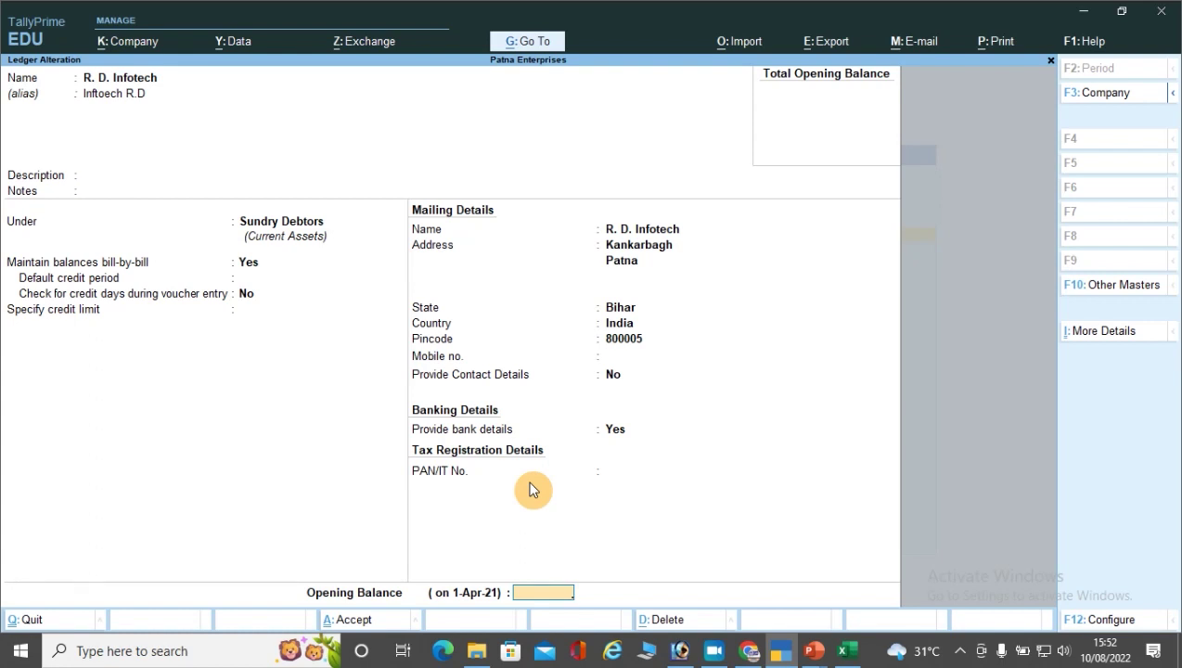
key("ctrl")
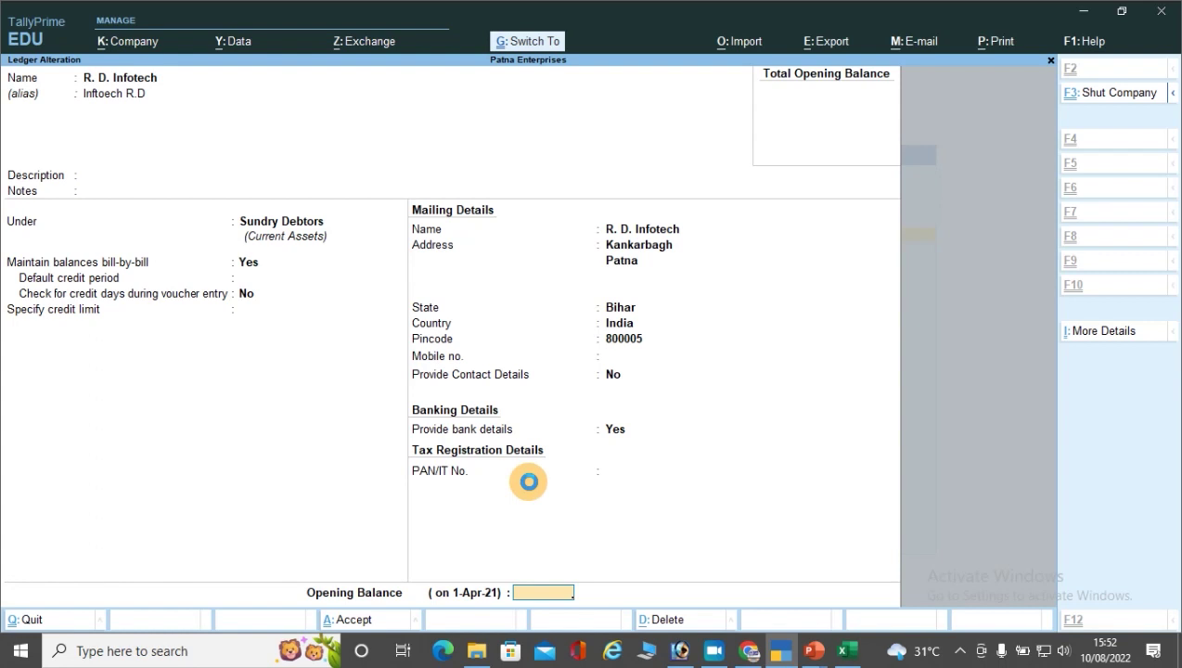
key("ctrl+a")
key("Escape")
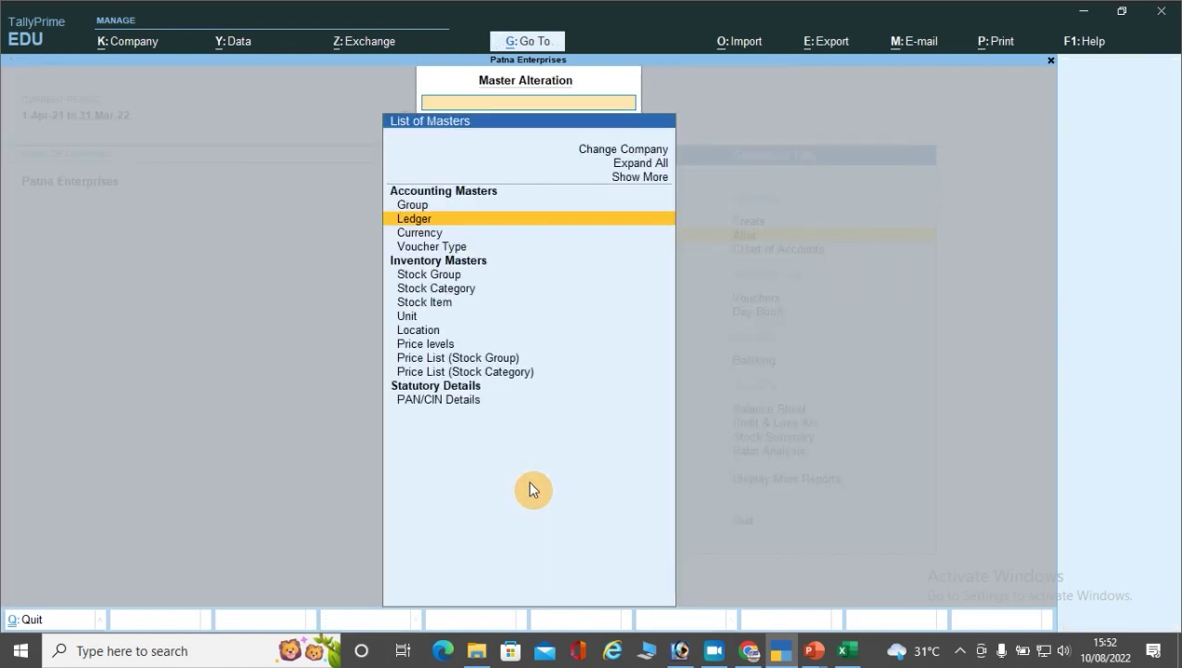
Step: Reopen the R. D. Infotech ledger for alteration and go to its Description field, keeping the name and alias
key("Return")
key("Down")
key("Down")
key("Down")
key("Down")
key("Down")
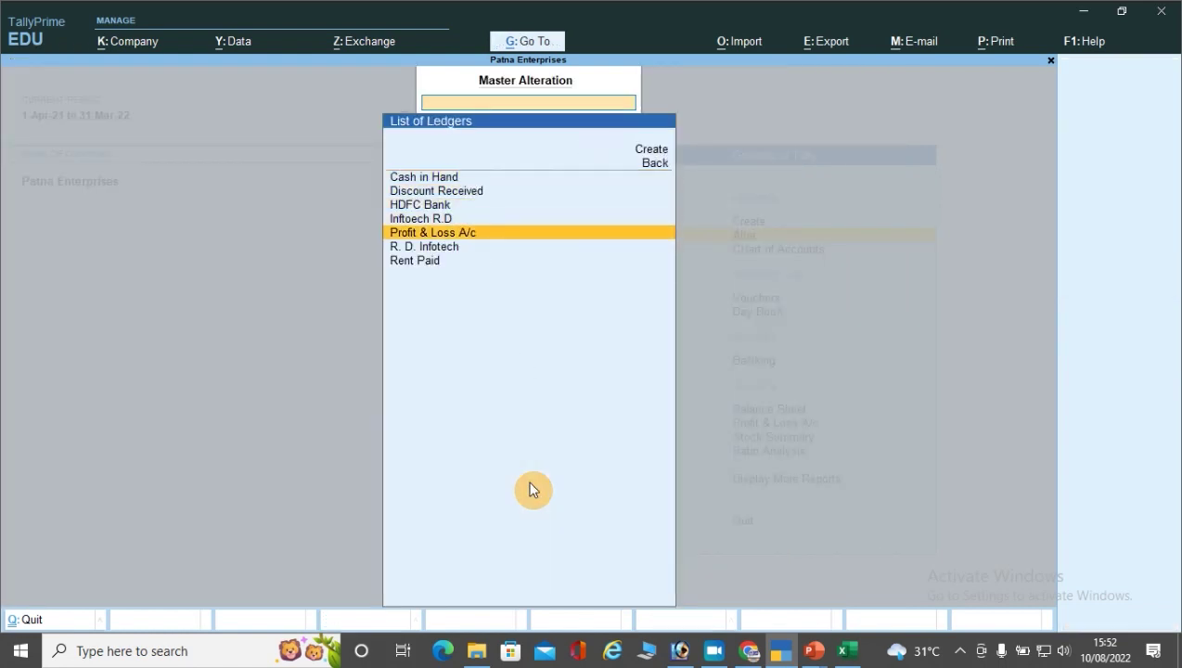
key("Return")
key("Return")
key("Return")
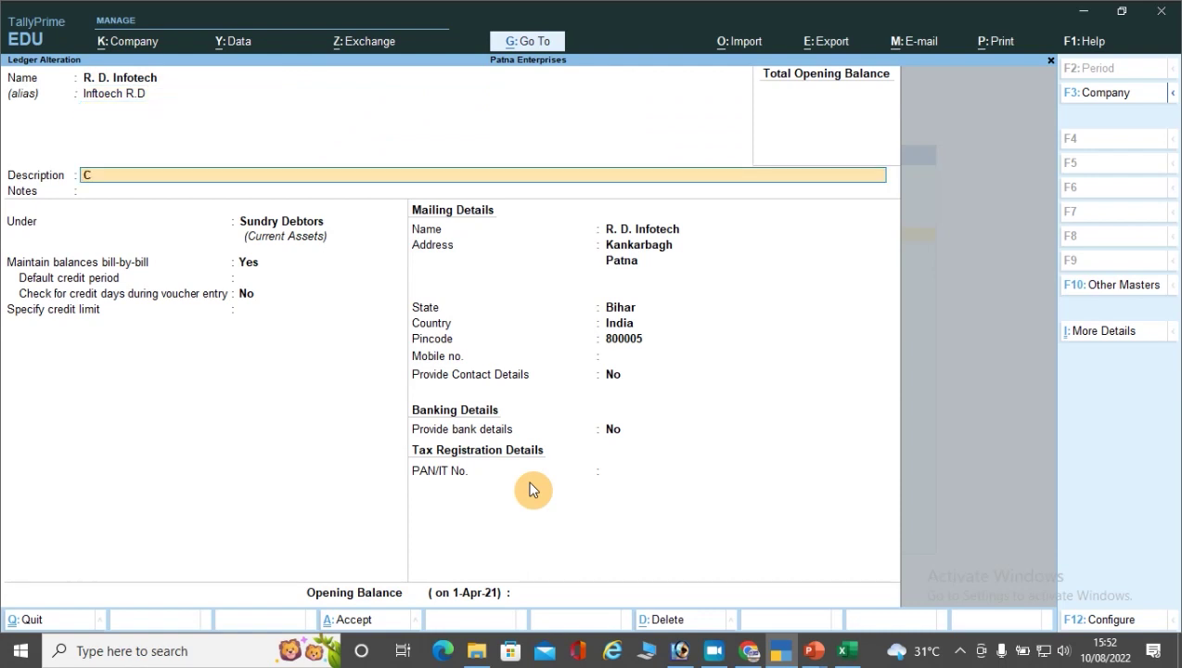
Step: Enter Computer dealer as the description of the R. D. Infotech ledger
type("Comute")
key("BackSpace")
key("BackSpace")
type("pu")
key("BackSpace")
key("BackSpace")
key("BackSpace")
type("puter dealis")
key("BackSpace")
key("BackSpace")
type("er")
key("Return")
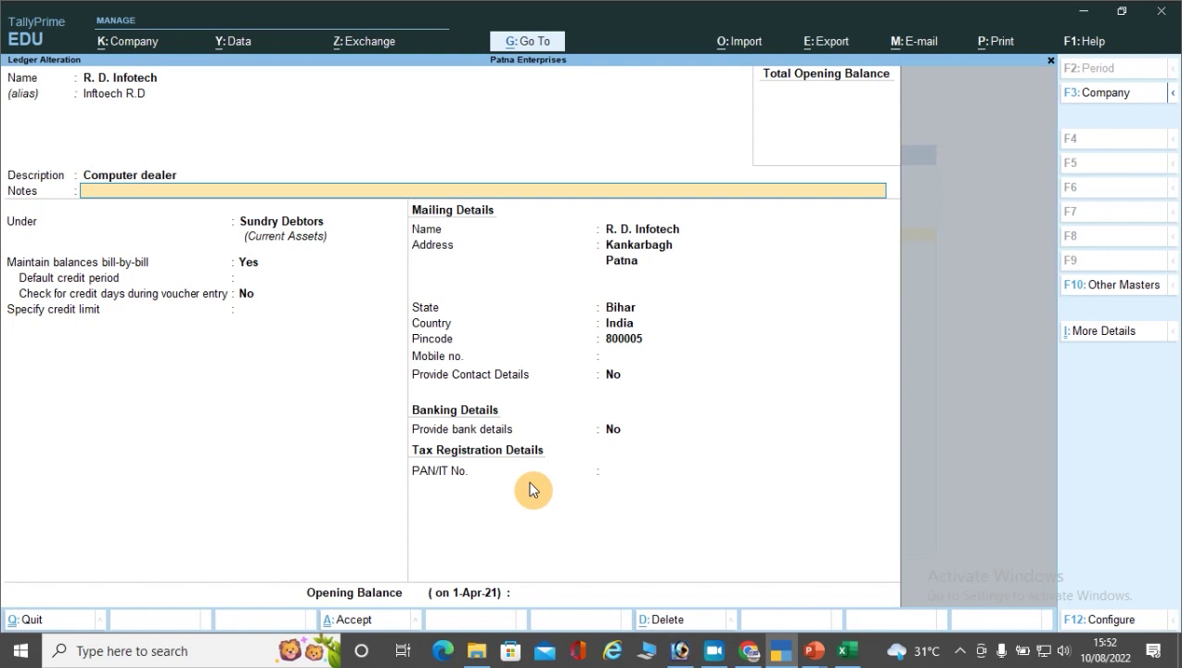
Step: Enter the note Good to pay dues, save the R. D. Infotech ledger and return to the Gateway of Tally
type("Good to pay dues")
key("Return")
key("Return")
key("Return")
key("ctrl+a")
key("Escape")
key("Escape")
key("Escape")
key("Escape")
Step: Reopen the R. D. Infotech ledger to check its description and notes, and go back to the Gateway of Tally
key("Down")
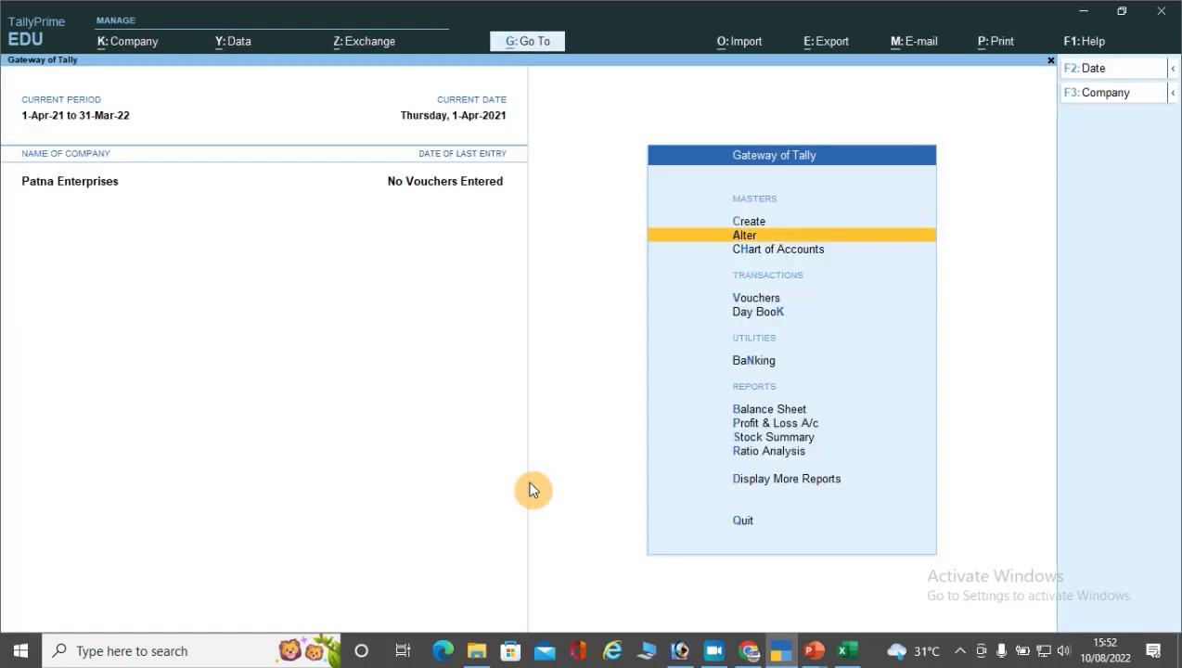
key("Return")
key("Down")
key("Down")
key("Down")
key("Up")
key("Up")
key("Return")
key("Down")
key("Down")
key("Down")
key("Down")
key("Down")
key("Return")
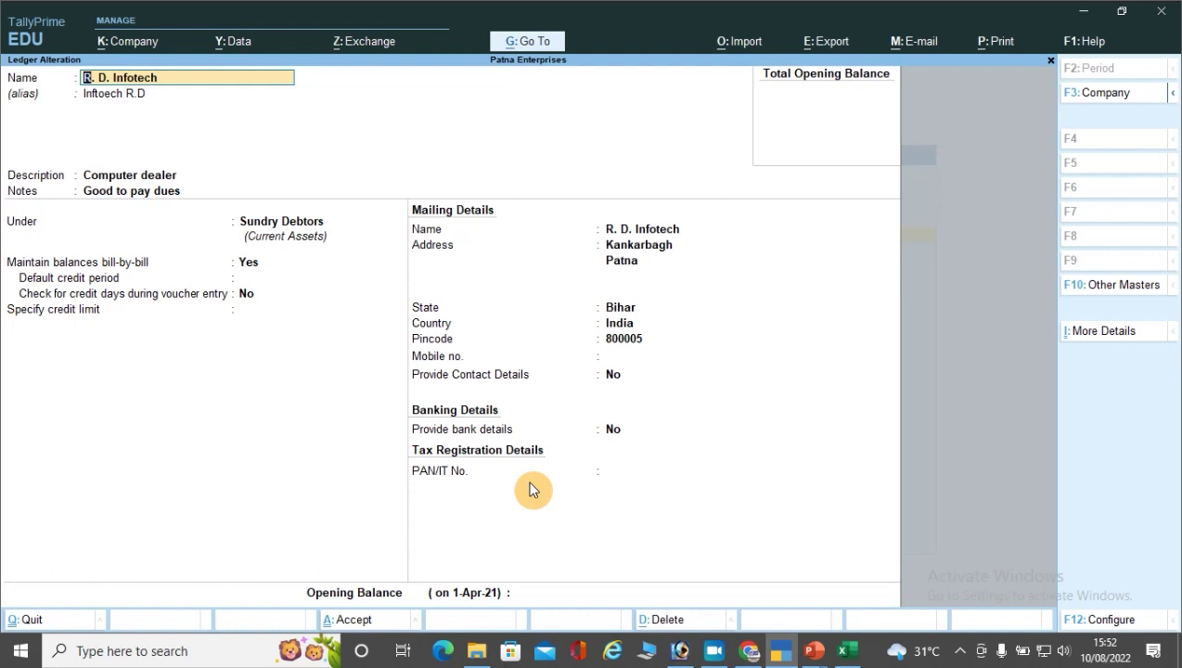
key("Escape")
key("Escape")
key("Return")
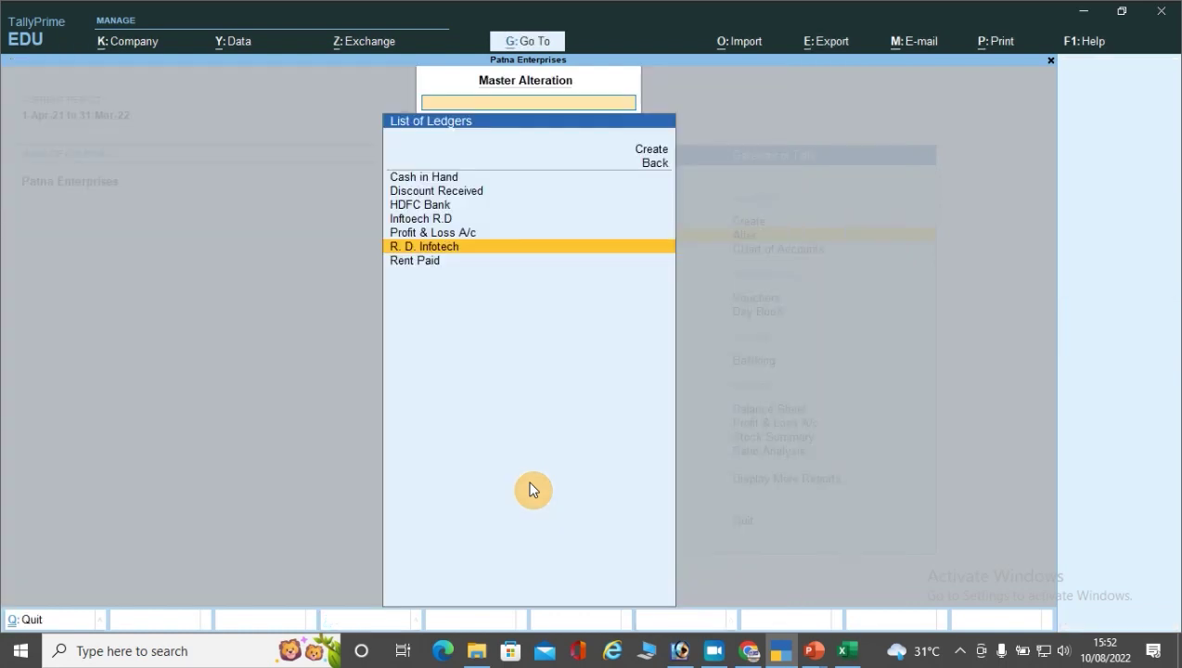
key("Escape")
key("Escape")
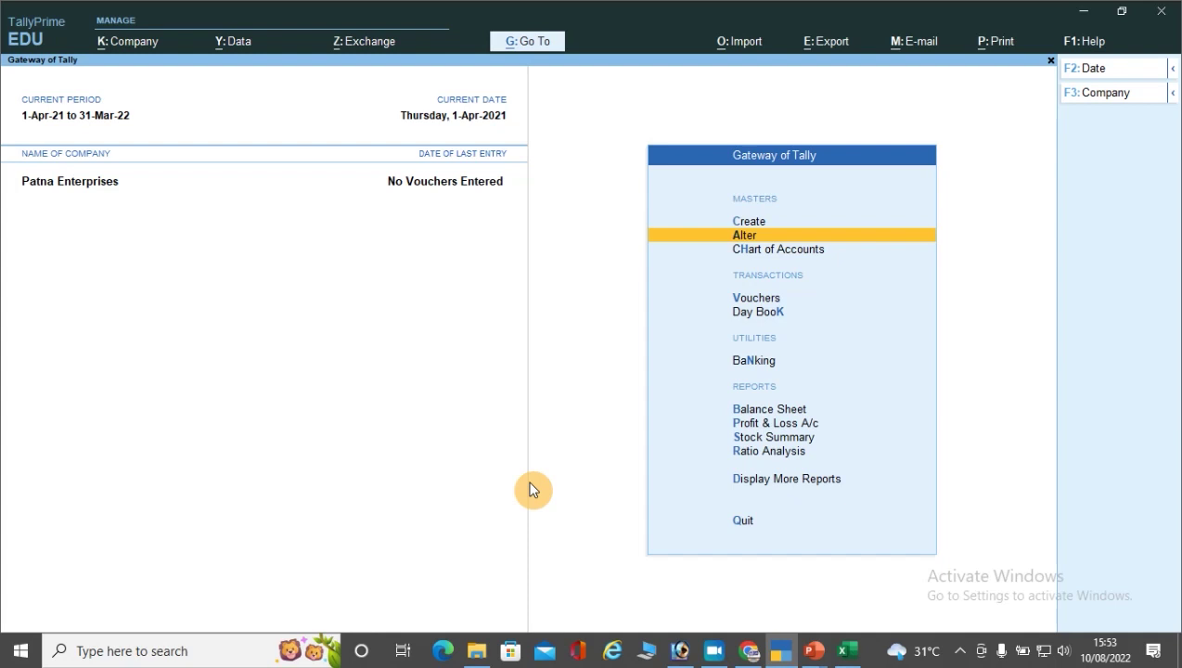
Step: Start creating a ledger named Stationery A/c, leaving its alias, description and notes empty
key("Up")
key("Return")
key("Down")
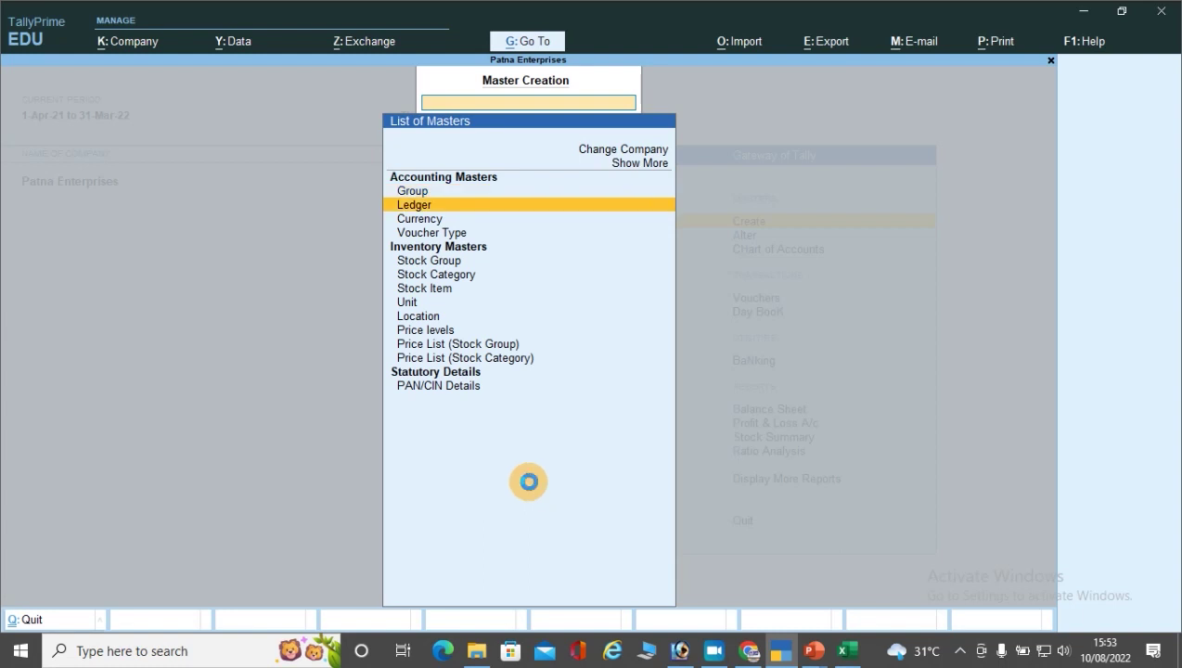
key("Return")
type("Stat")
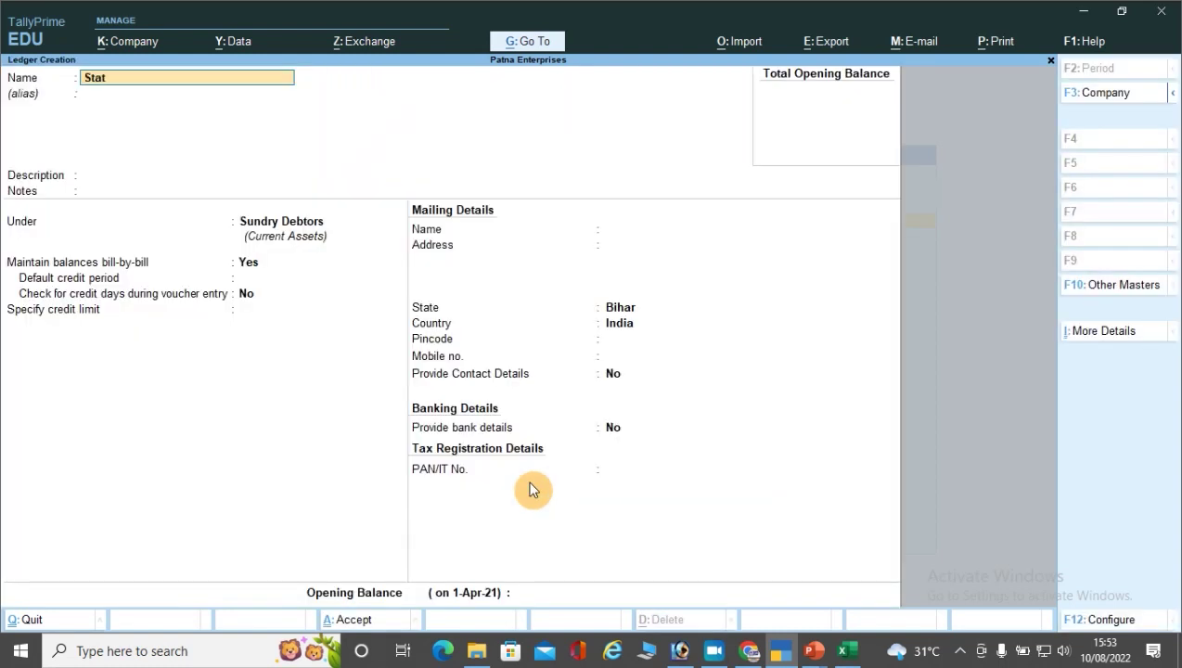
type("ionery A/c")
key("Return")
key("Return")
key("Return")
key("Return")
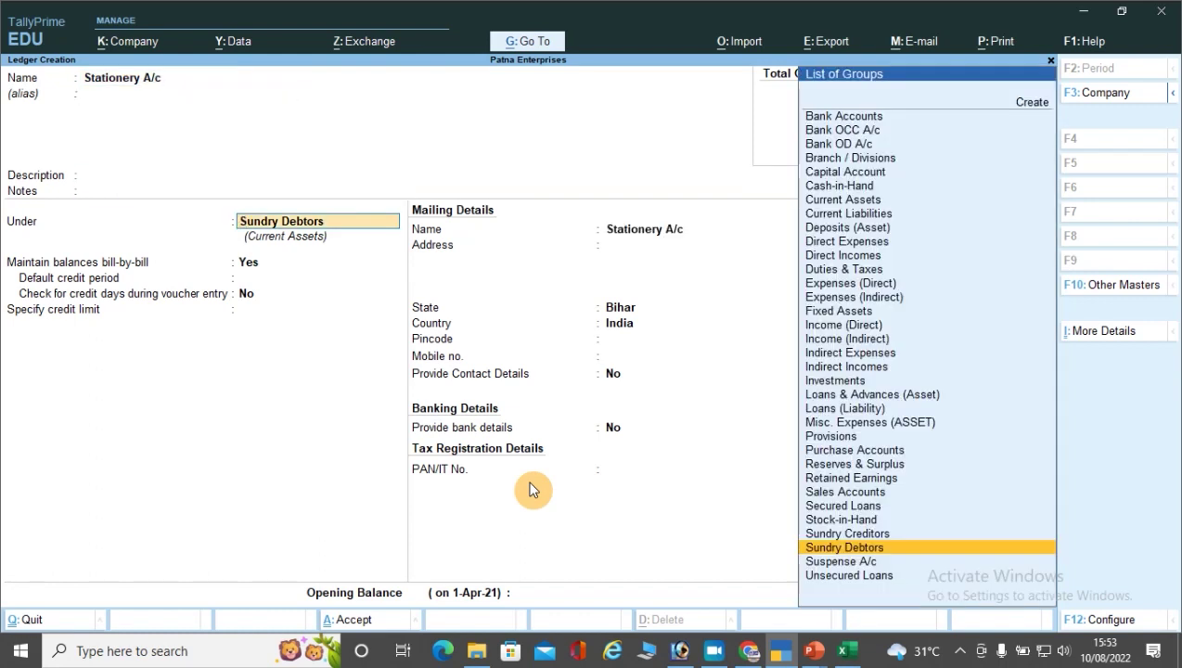
Step: Place the Stationery A/c ledger under Direct Expenses and keep the default entries in the remaining fields
type("Dire")
key("Down")
key("Down")
key("Down")
key("Down")
key("Down")
key("Down")
key("Up")
key("Up")
key("Up")
key("Up")
key("Up")
key("Return")
key("Return")
key("Return")
key("Return")
key("Return")
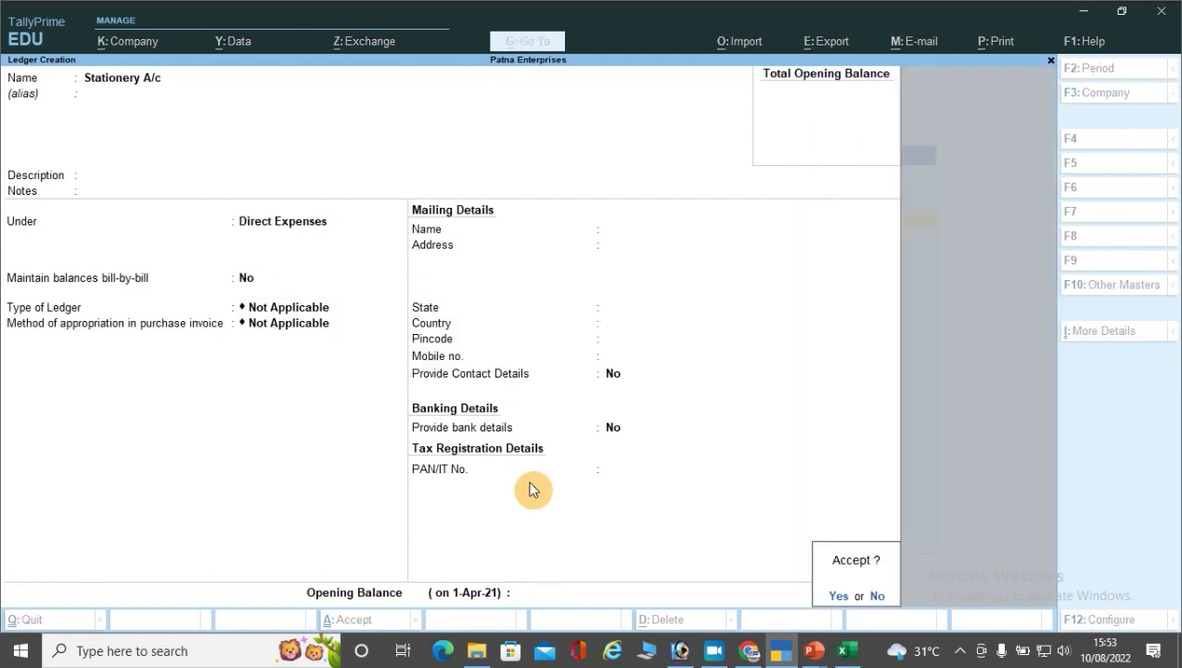
Step: Go back over the ledger's fields, keep Not Applicable as the method of appropriation in purchase invoice, and save the Stationery A/c ledger
key("n")
key("Up")
key("Up")
key("Return")
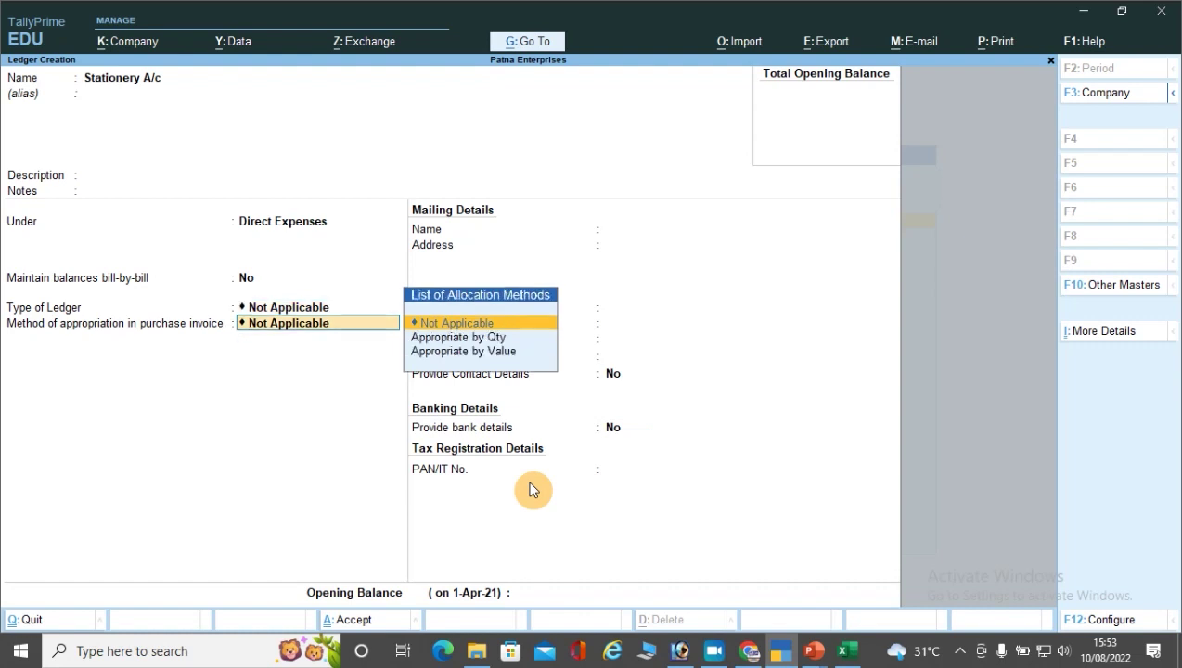
key("Return")
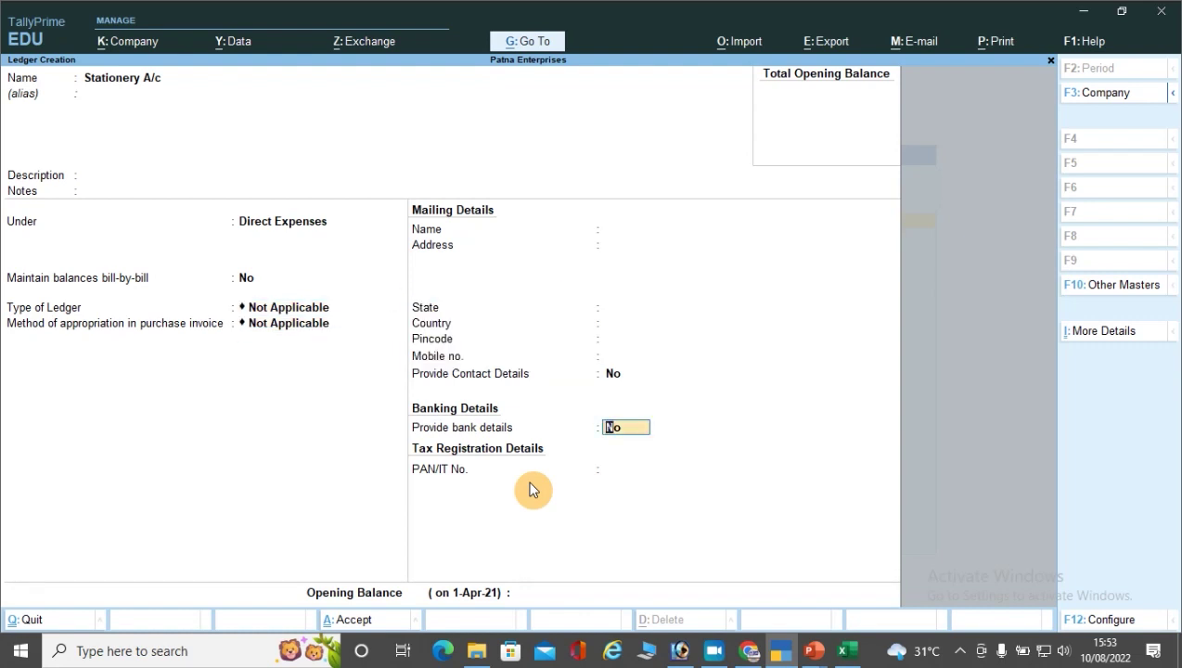
key("Return")
key("Return")
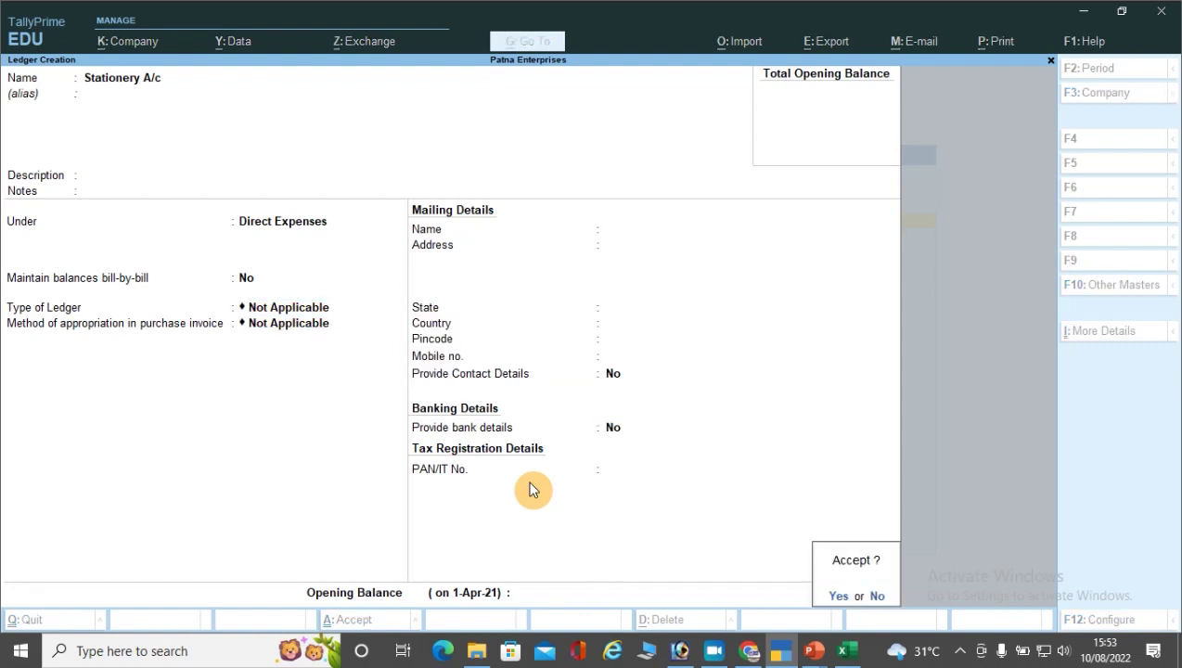
left_click(528, 482)
key("y")
key("Escape")
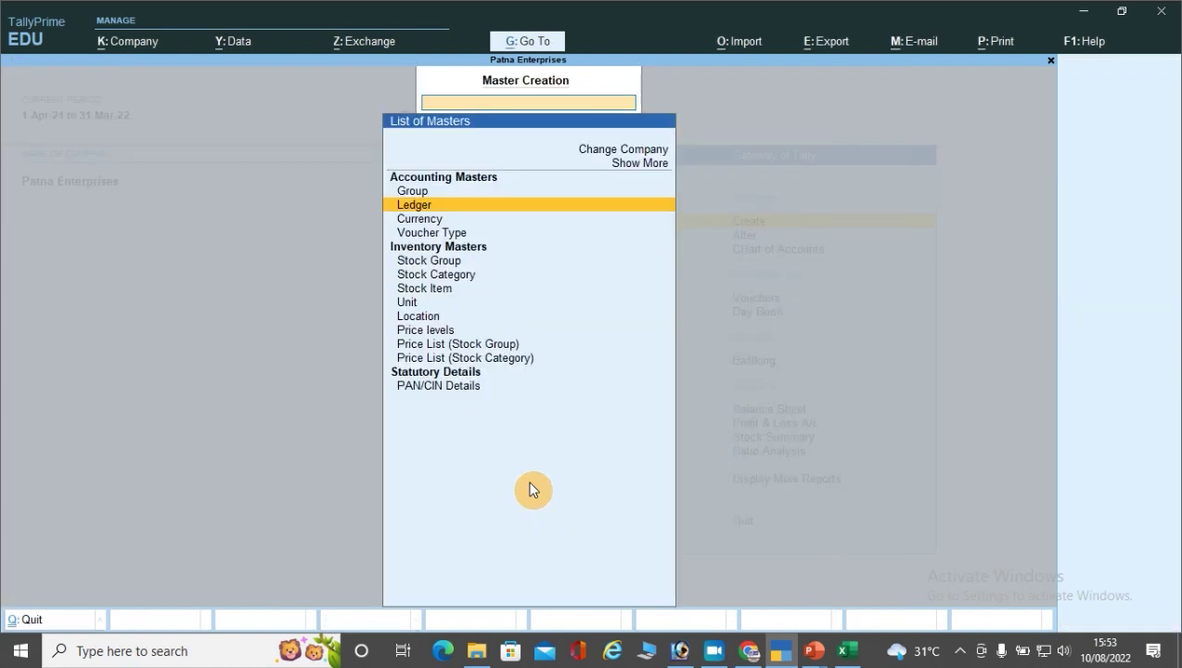
Step: Return to the Gateway of Tally and open the Stationery A/c ledger for alteration
key("Escape")
key("Down")
key("Up")
key("Down")
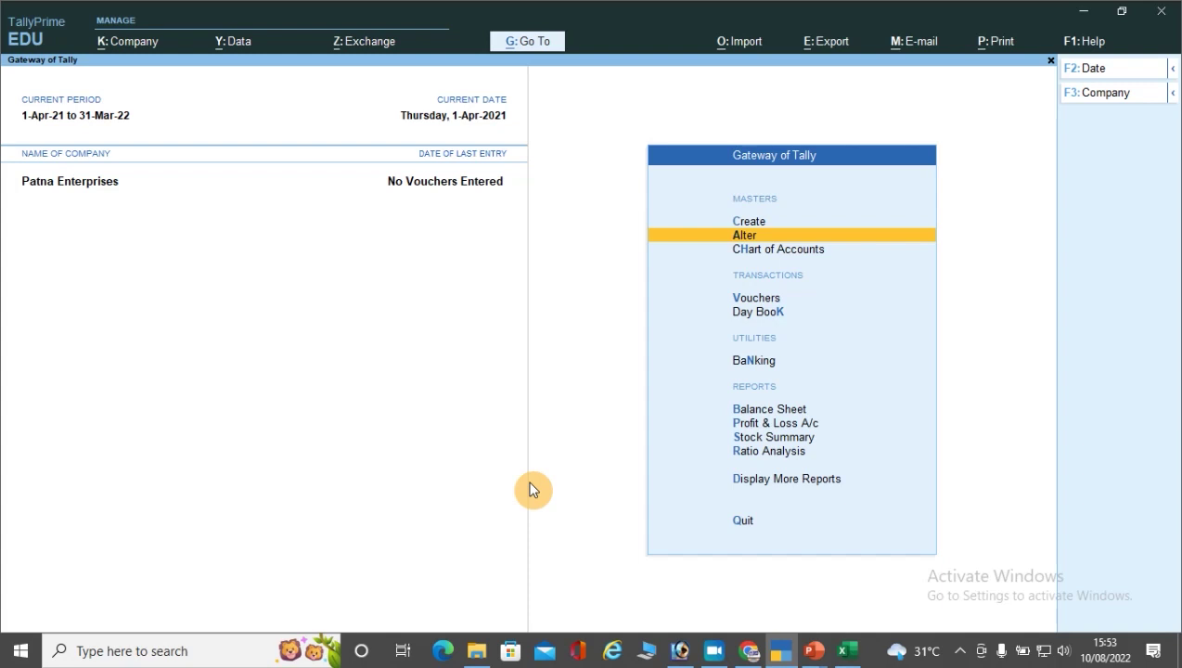
key("Return")
key("Down")
key("Return")
key("Down")
key("Down")
key("Down")
key("Down")
key("Down")
key("Down")
key("Down")
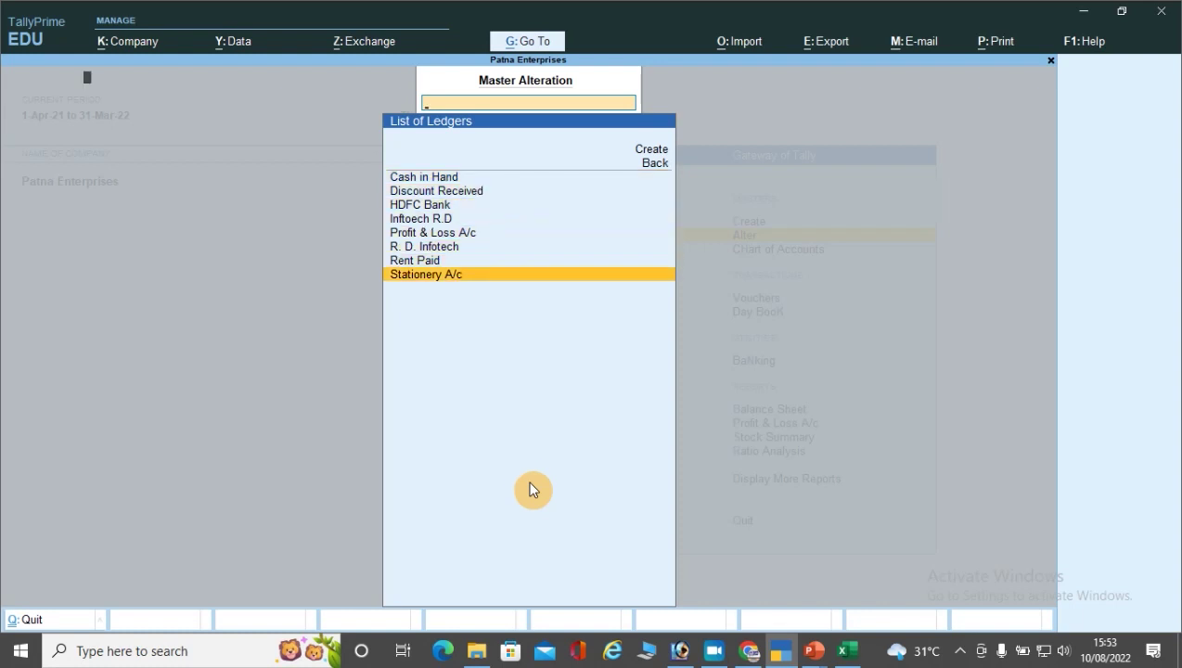
key("Return")
Step: Rename the ledger as Printing & Satationery, leaving its alias, description and notes empty
type("Printing & Satati")
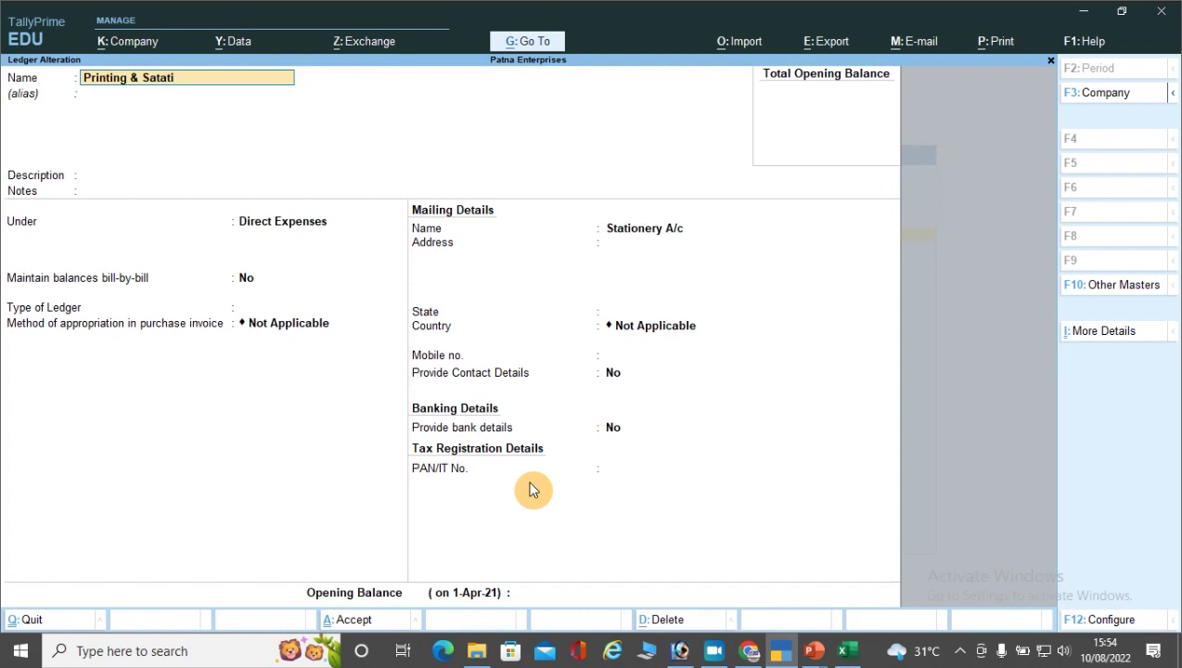
type("onery")
key("Return")
key("Return")
key("Return")
key("Return")
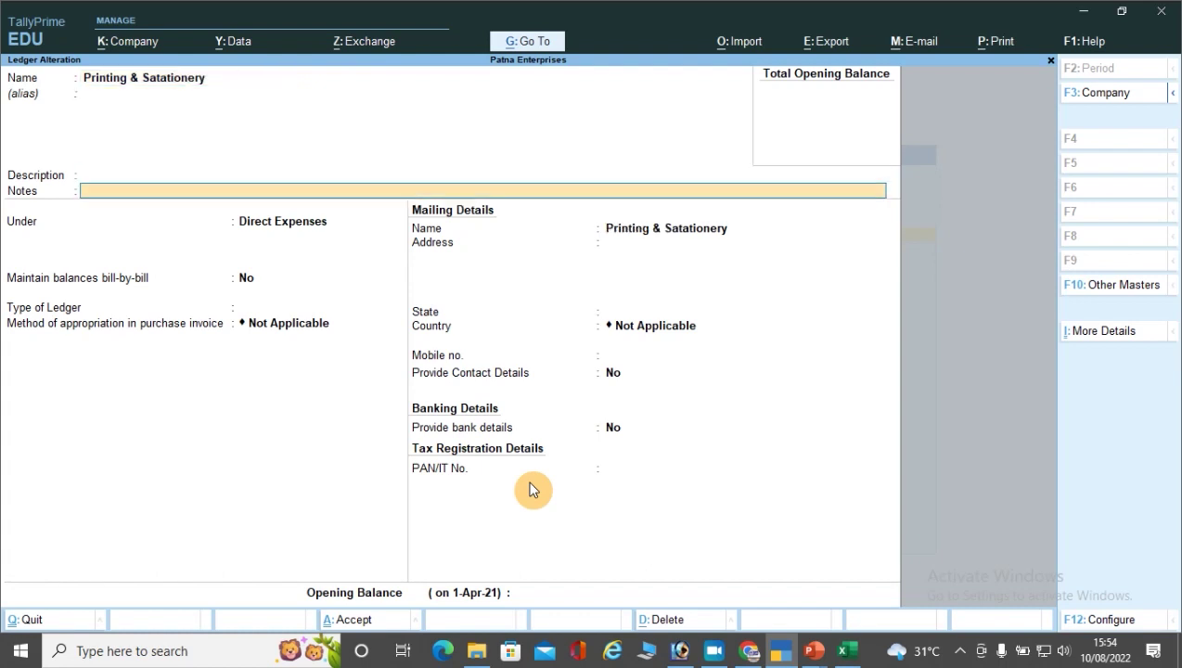
Step: Change the ledger's group to Indirect Expenses and save the ledger
type("In")
key("Down")
key("Down")
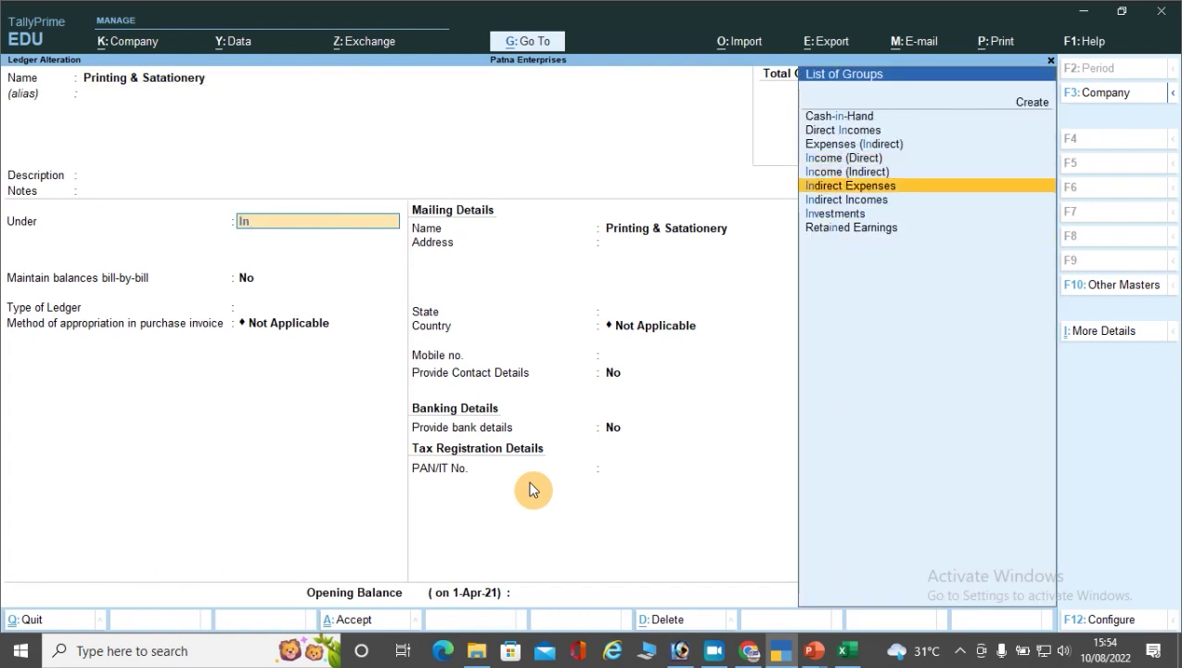
key("Return")
key("Return")
key("Return")
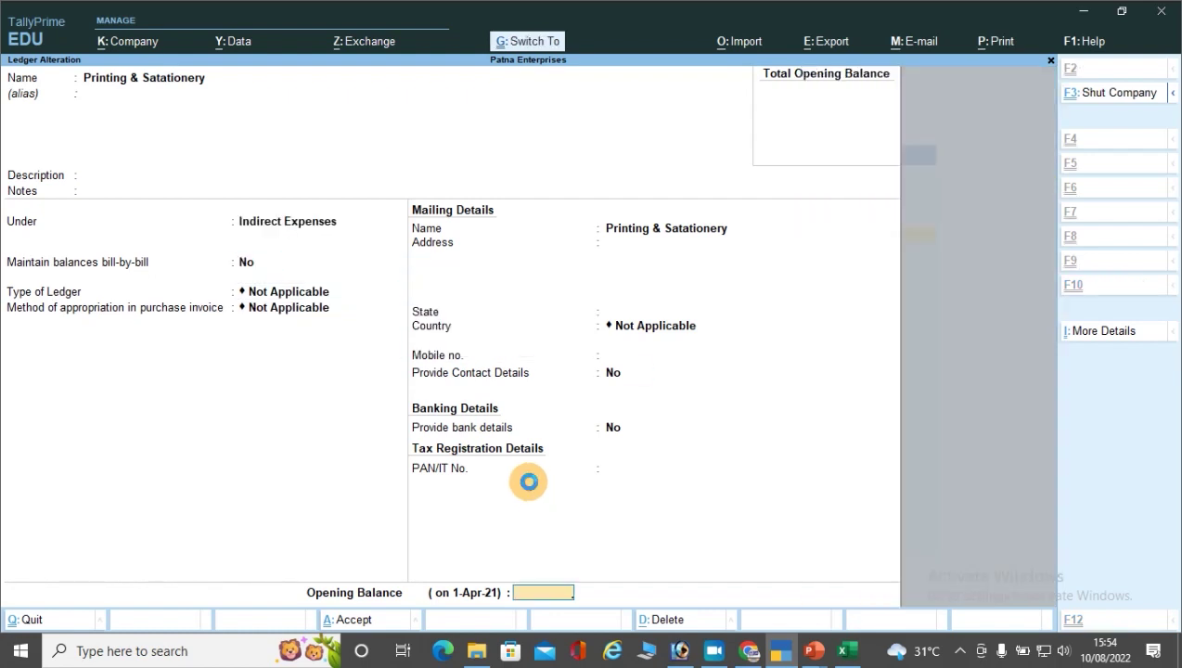
key("ctrl+a")
Step: Go through the list of ledgers, open the Rent Paid ledger to view its details, and return to the Gateway of Tally
key("Down")
key("Down")
key("Down")
key("Down")
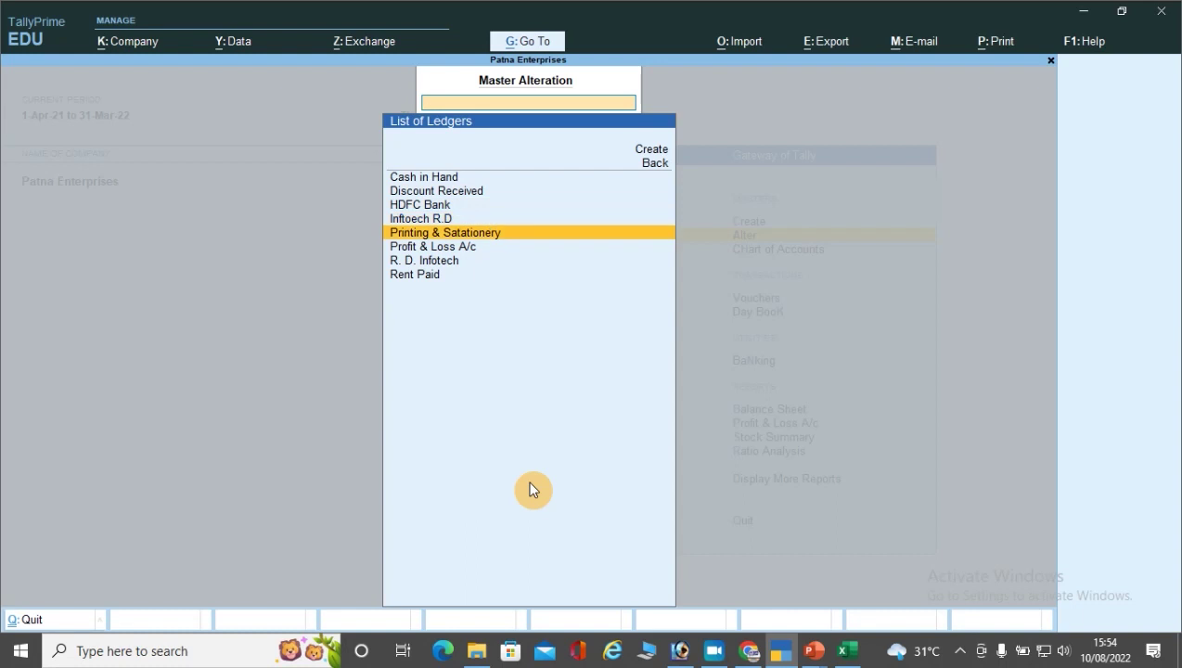
key("Down")
key("Down")
key("Down")
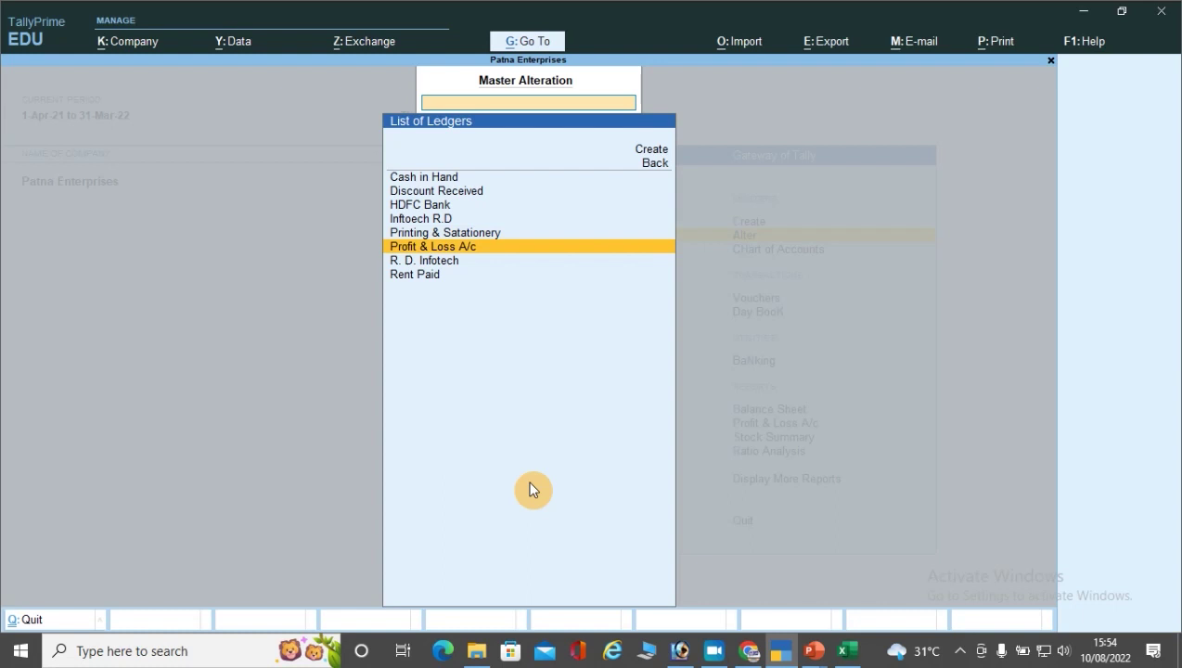
key("Return")
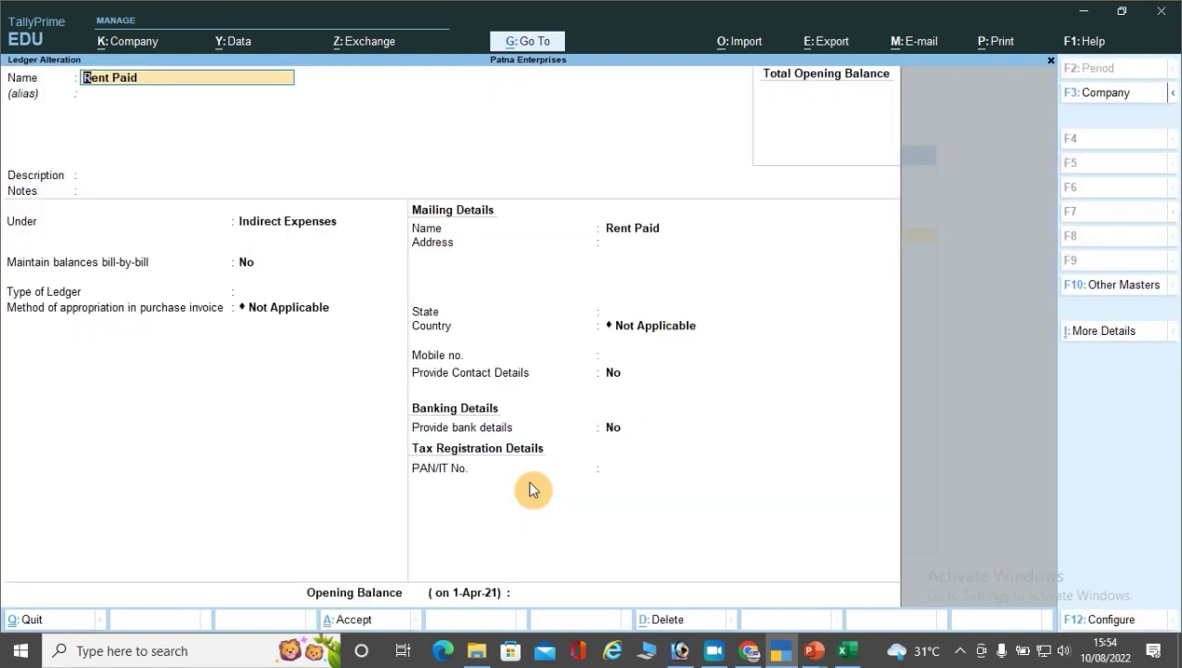
key("Escape")
key("Escape")
key("Escape")
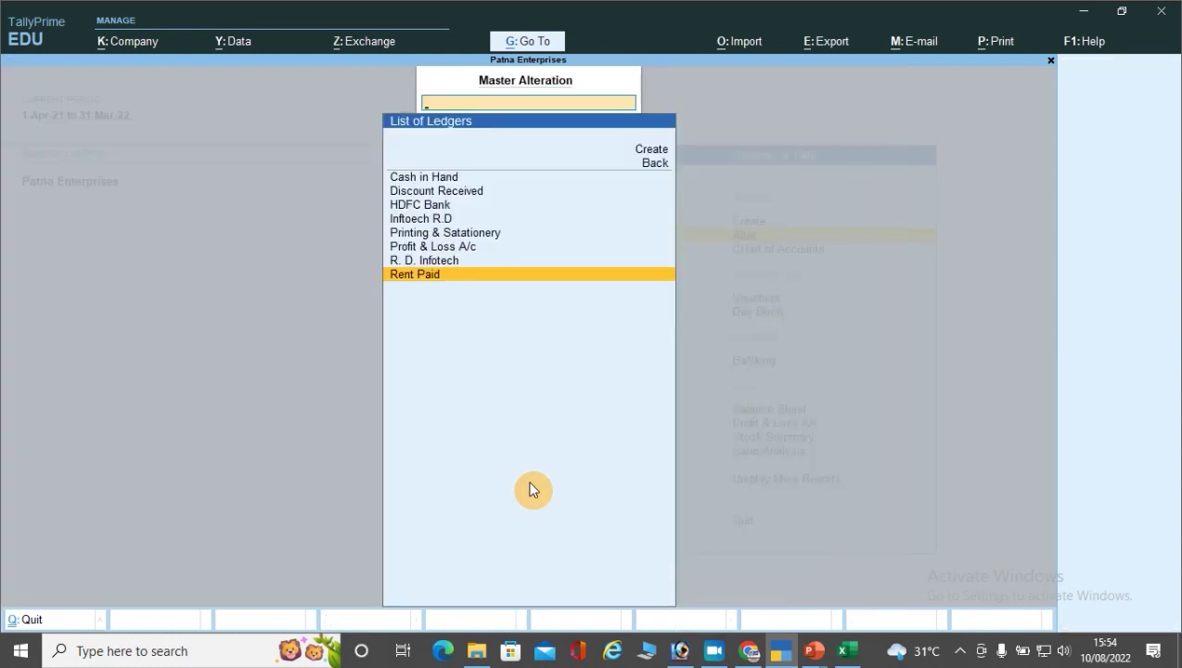
Step: Open the Rent Paid ledger for alteration, delete it, and return to the Gateway of Tally
key("Return")
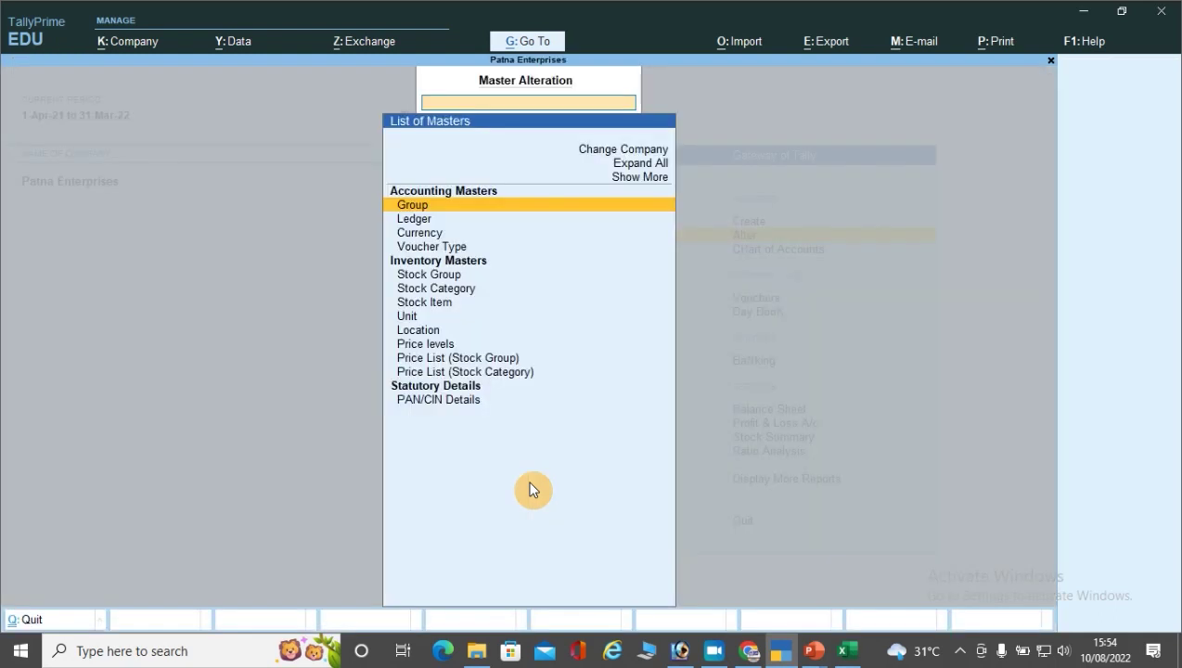
key("Down")
key("Return")
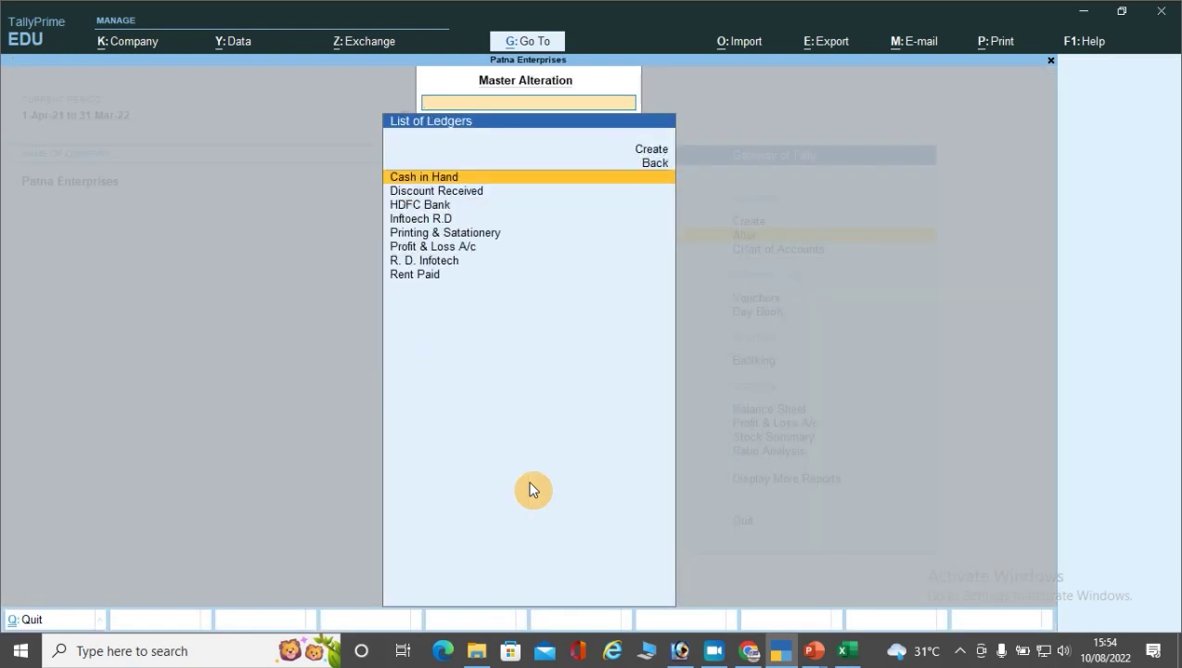
key("Down")
key("Down")
key("Down")
key("Down")
key("Down")
key("Down")
key("Down")
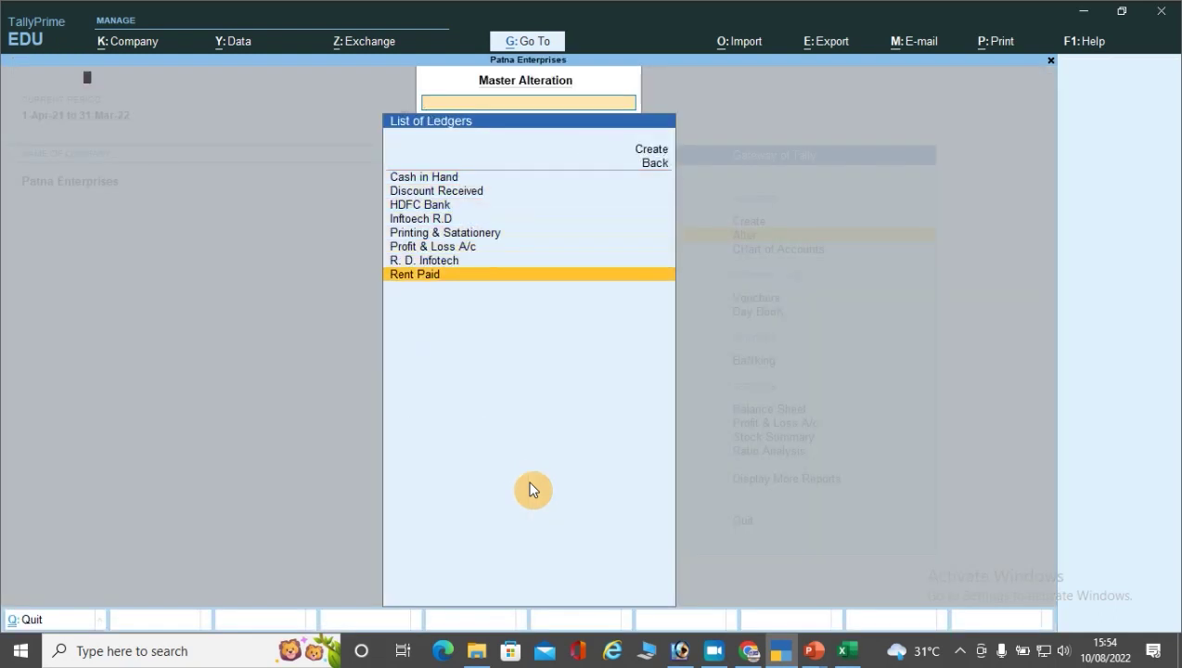
key("Return")
key("alt")
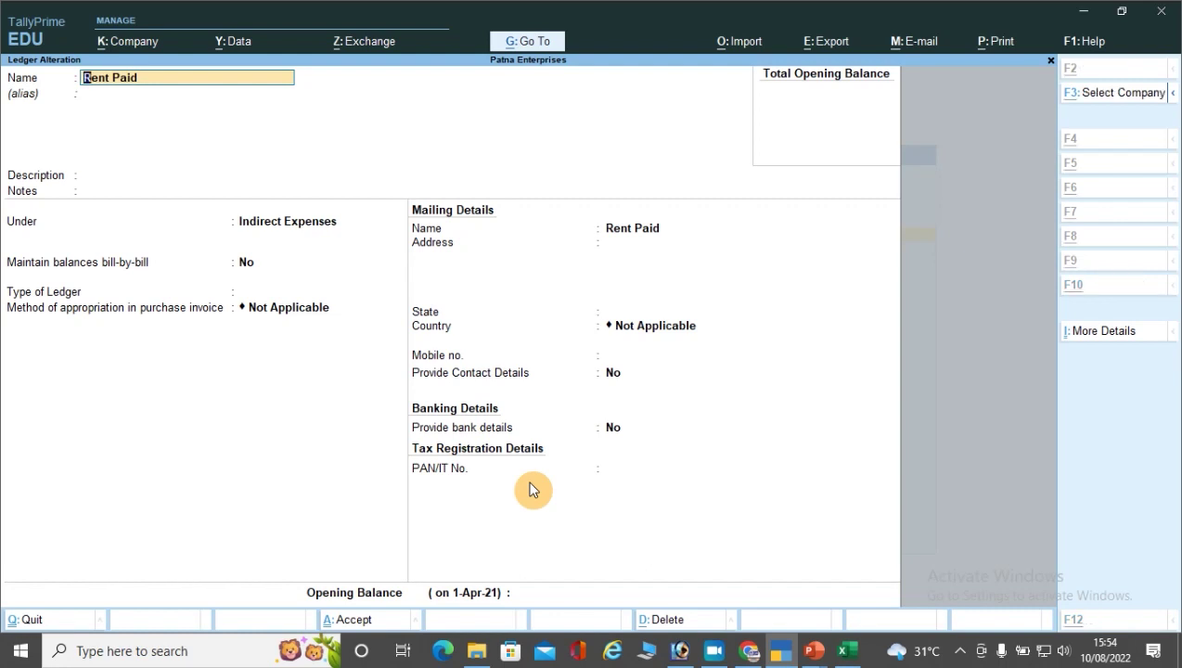
key("alt+d")
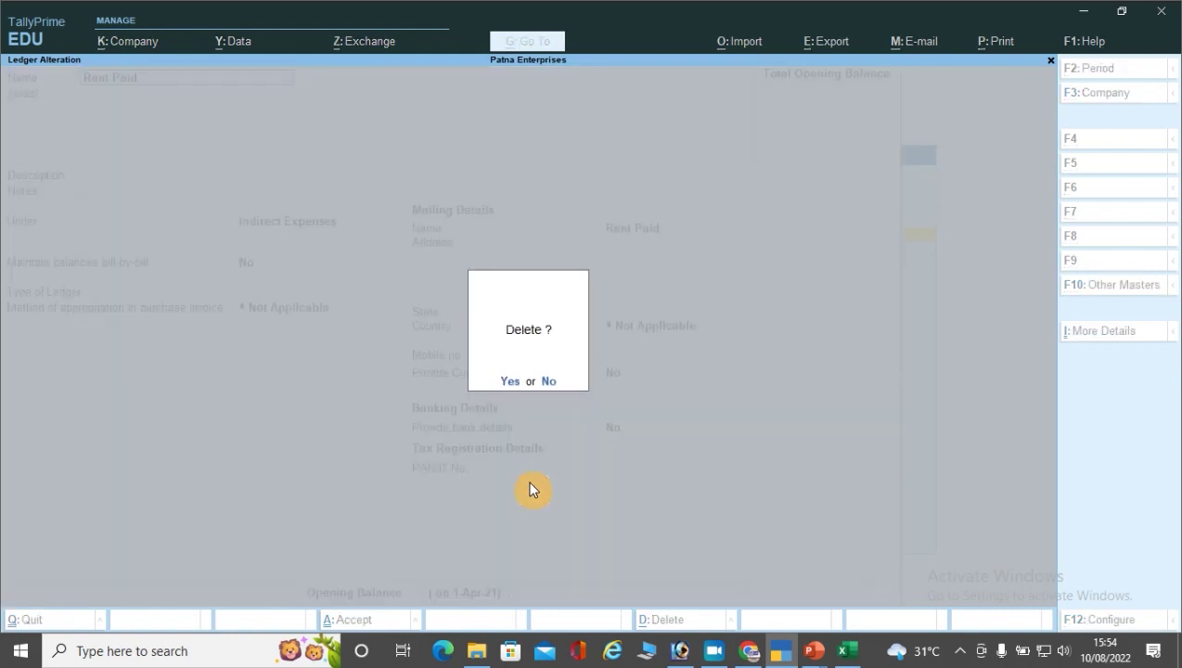
key("y")
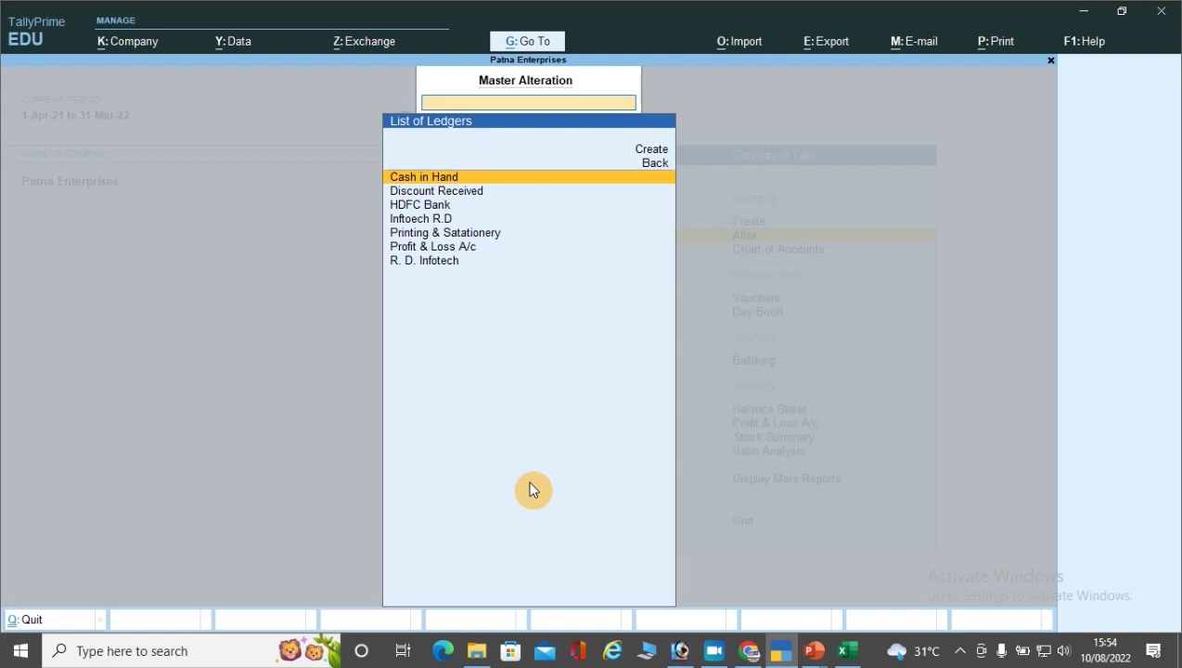
key("Escape")
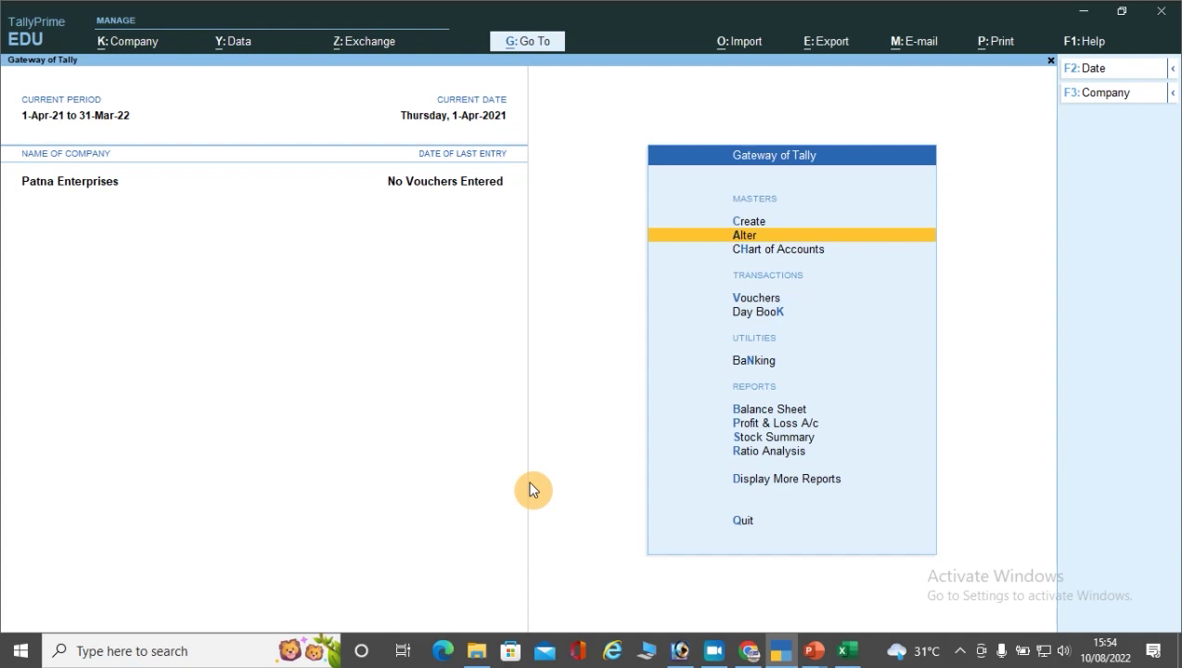
Step: Open the list of ledgers from the Chart of Accounts
key("Down")
key("Return")
key("Down")
key("Down")
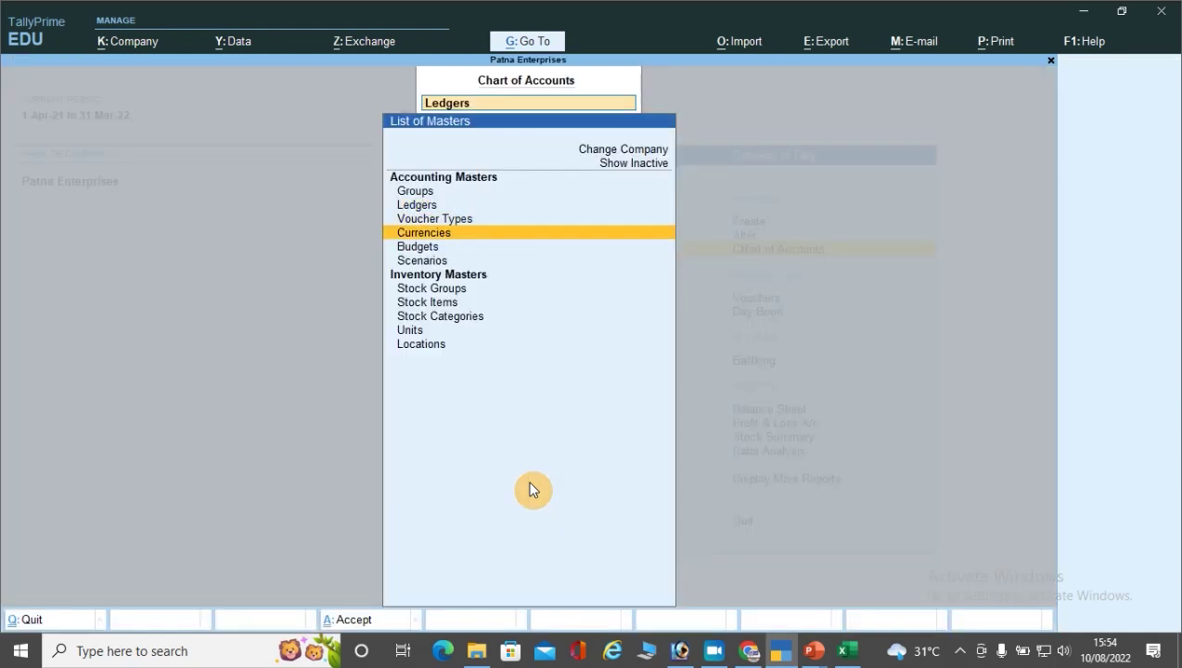
key("Up")
key("Up")
key("Return")
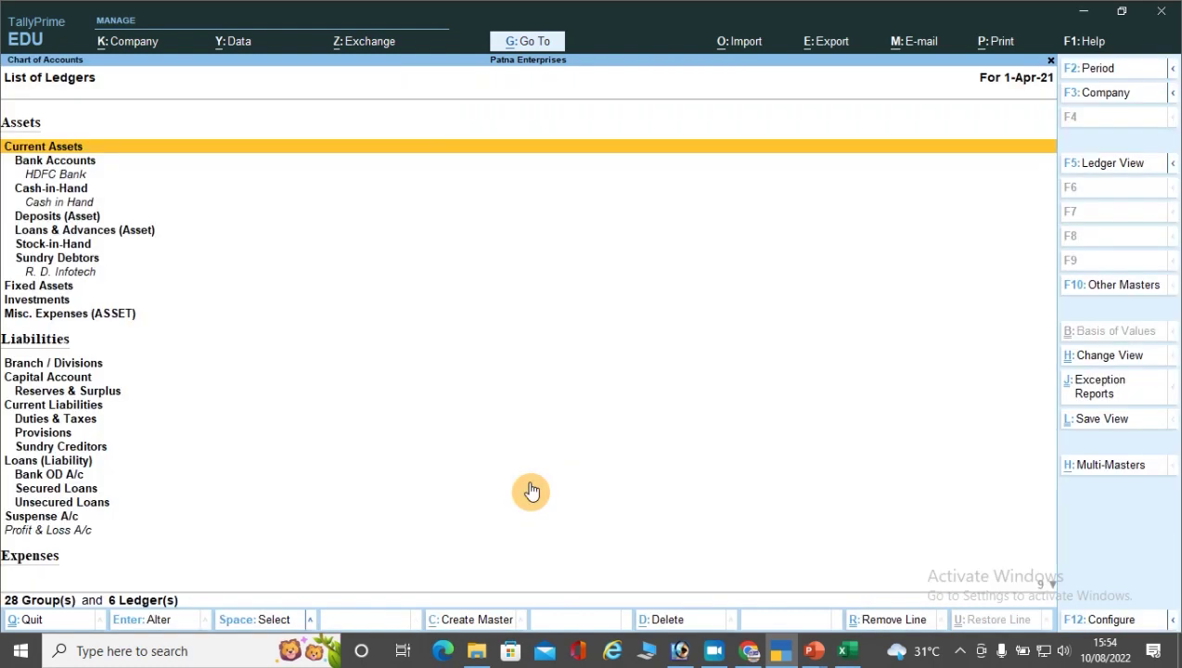
Step: View the Multi Create form for ledgers, then quit it without creating any ledger
key("ctrl+h")
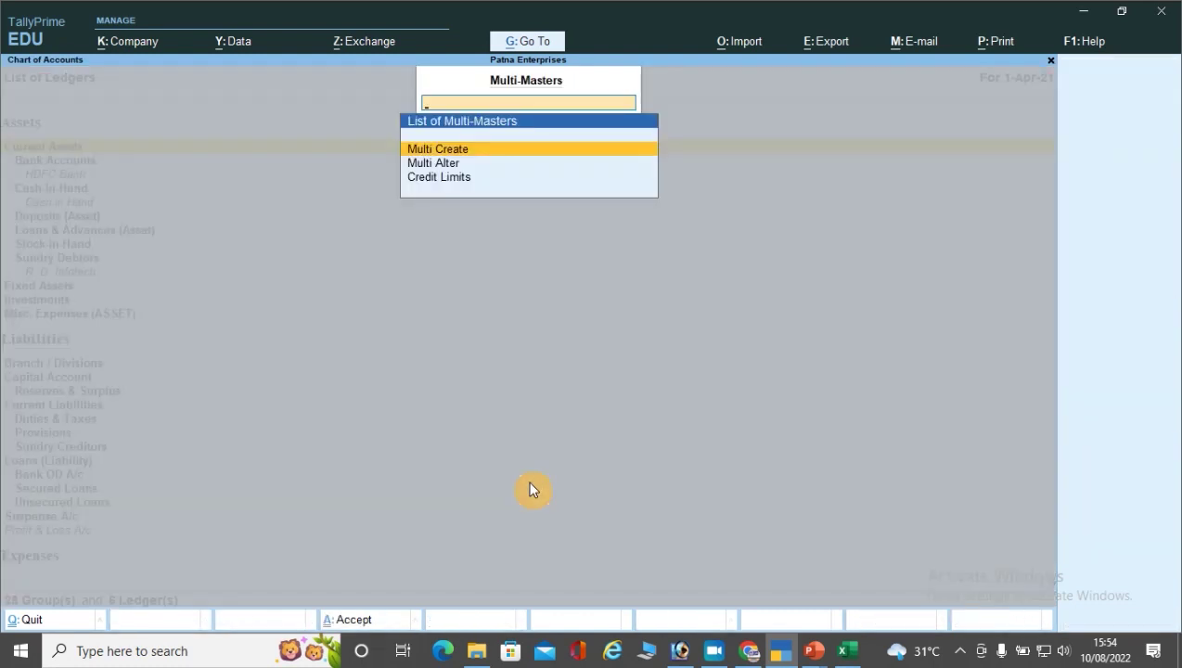
key("Return")
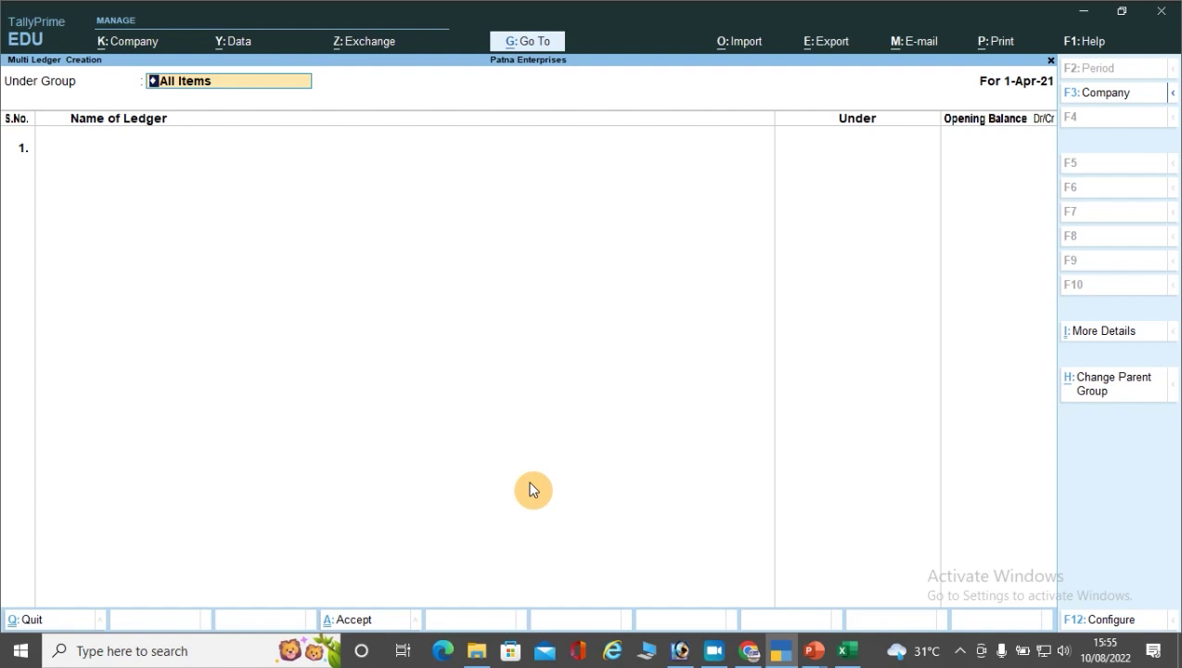
key("BackSpace")
key("Escape")
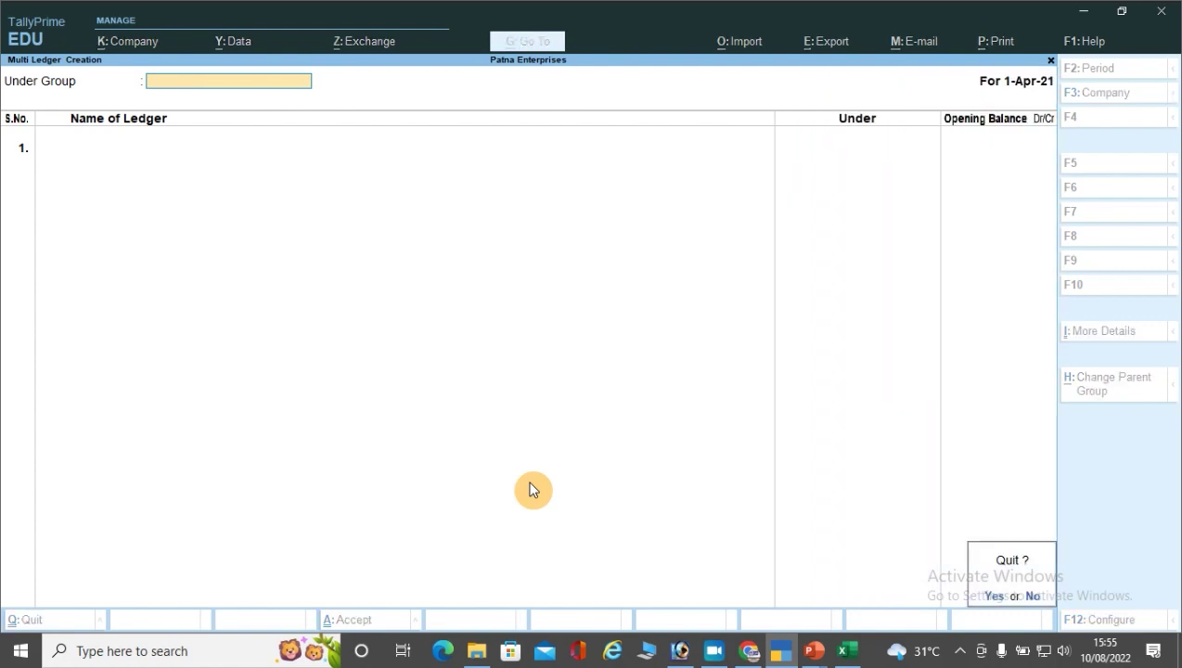
key("Return")
Step: Open Multi Alter for the ledgers of all groups, using All Items
key("alt+h")
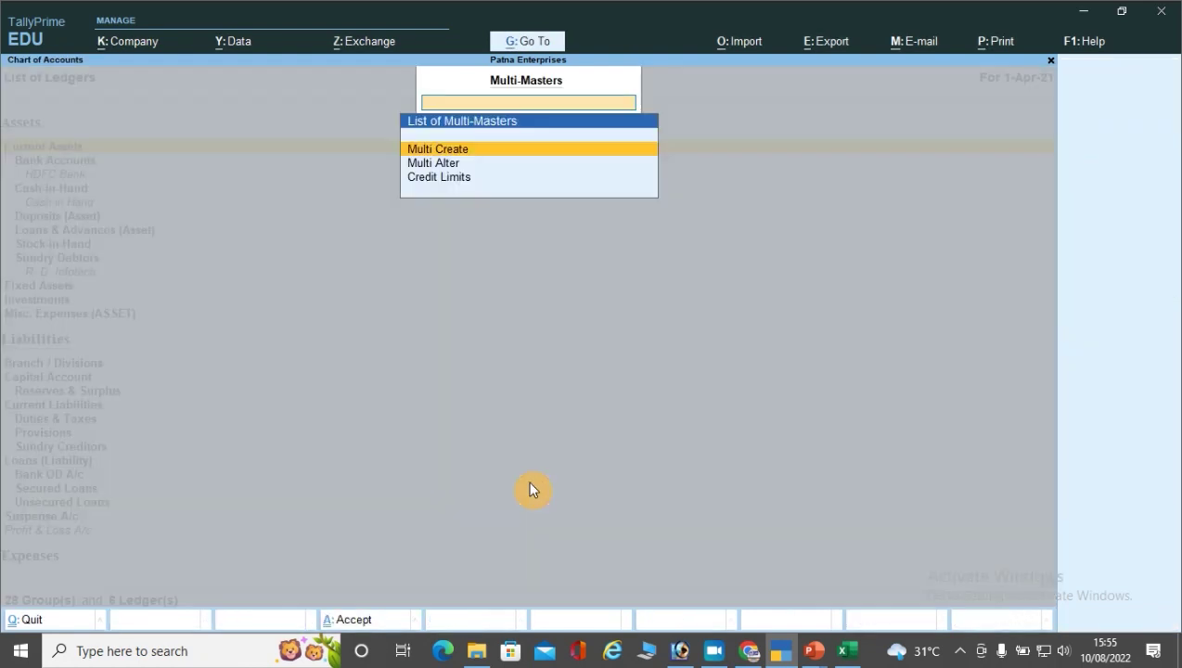
key("Down")
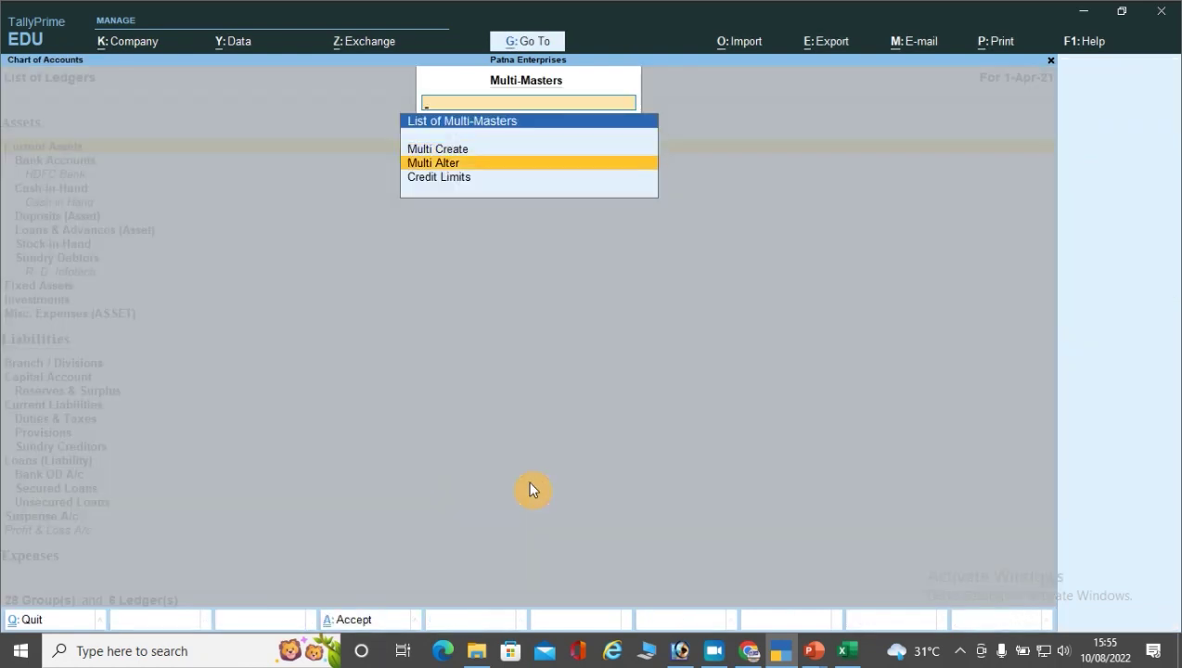
key("Return")
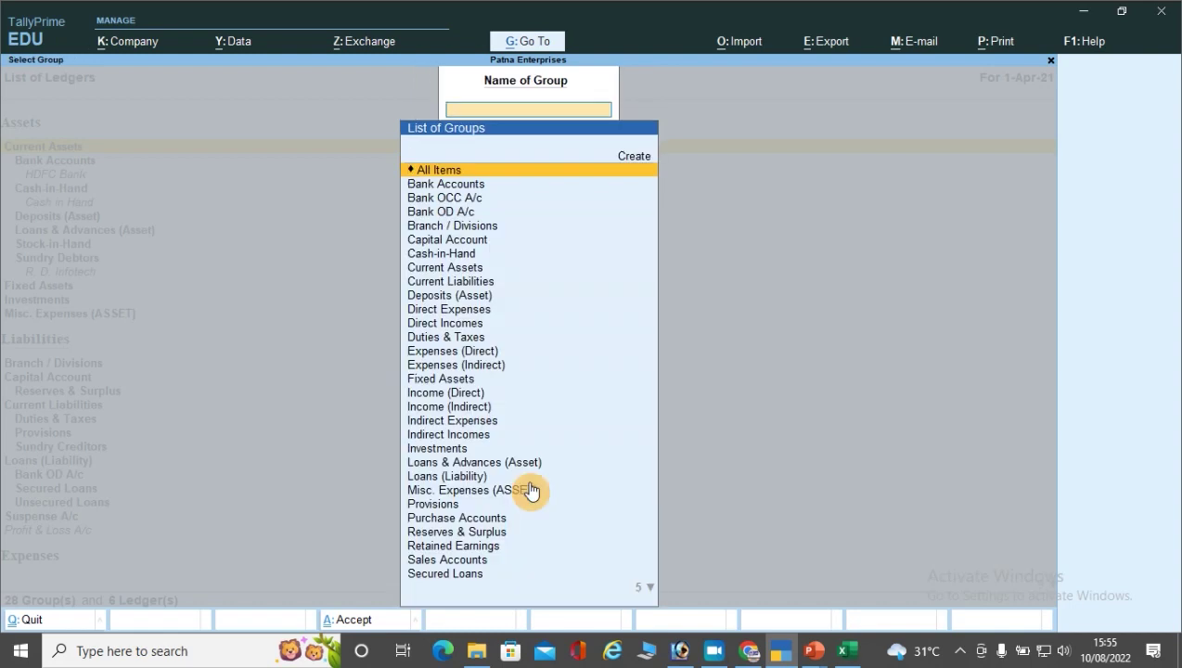
key("Return")
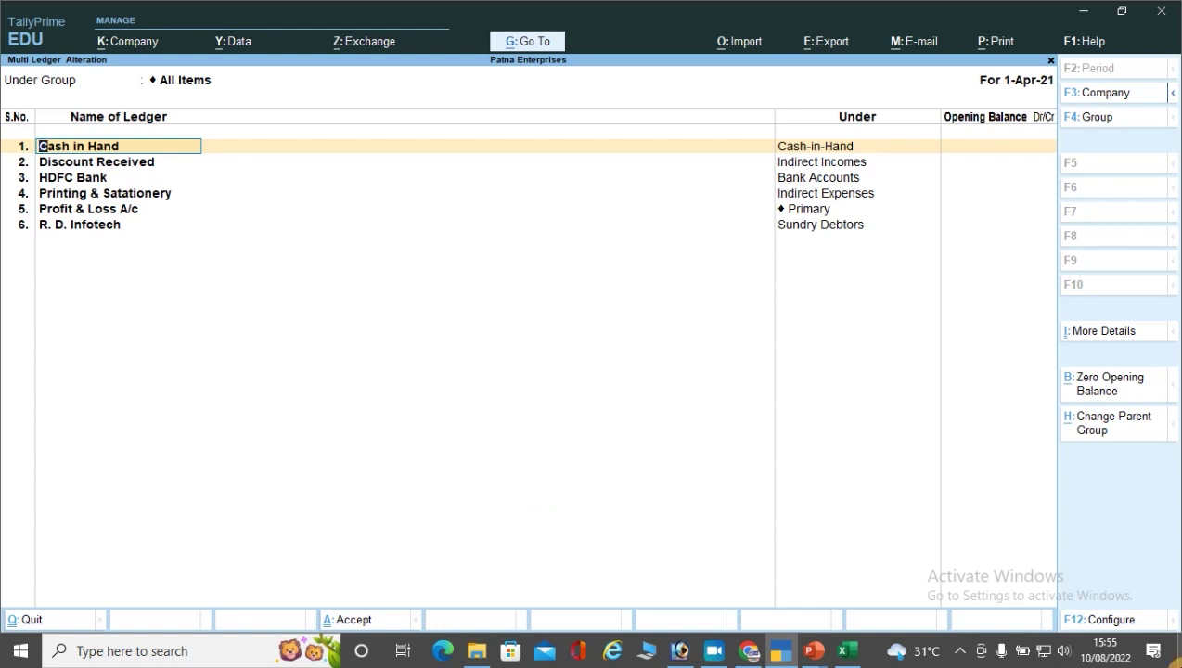
Step: Keep Cash in Hand under Cash-in-Hand and set its opening balance to 5,000 Dr
key("Return")
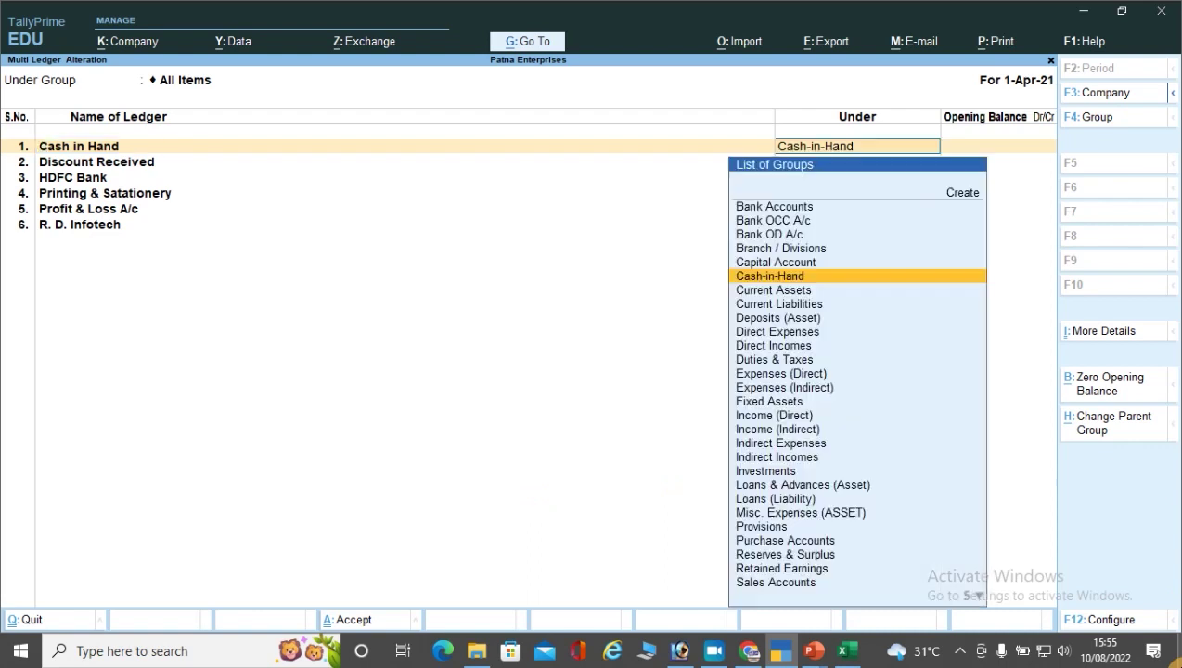
key("Return")
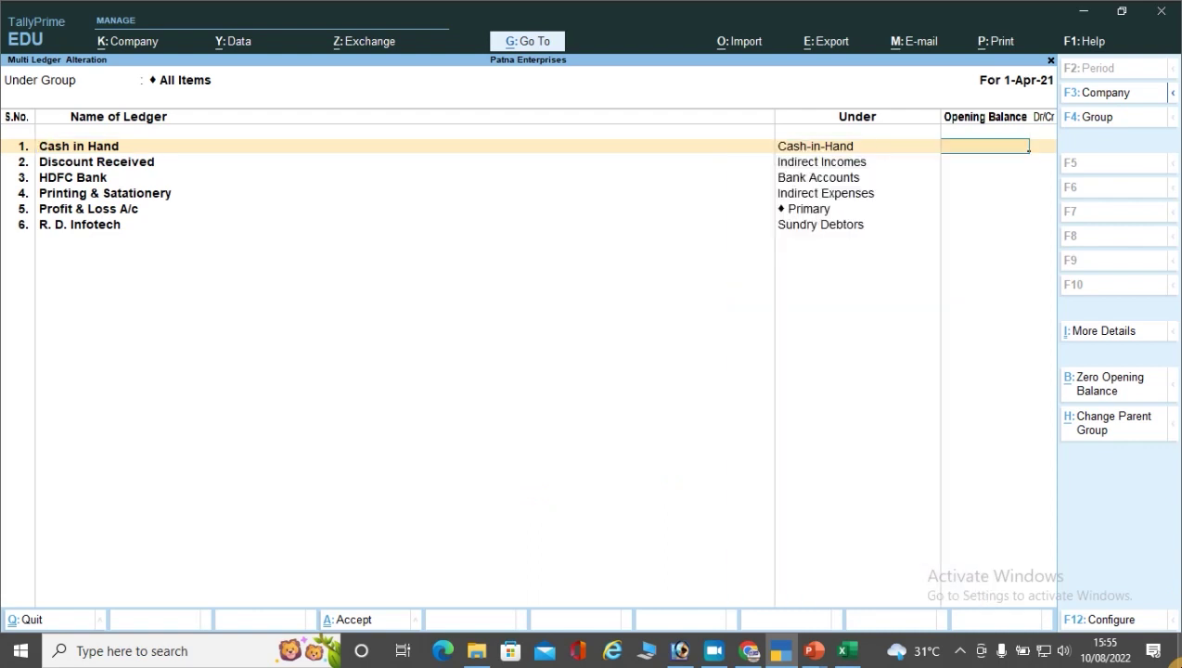
type("5000")
key("Return")
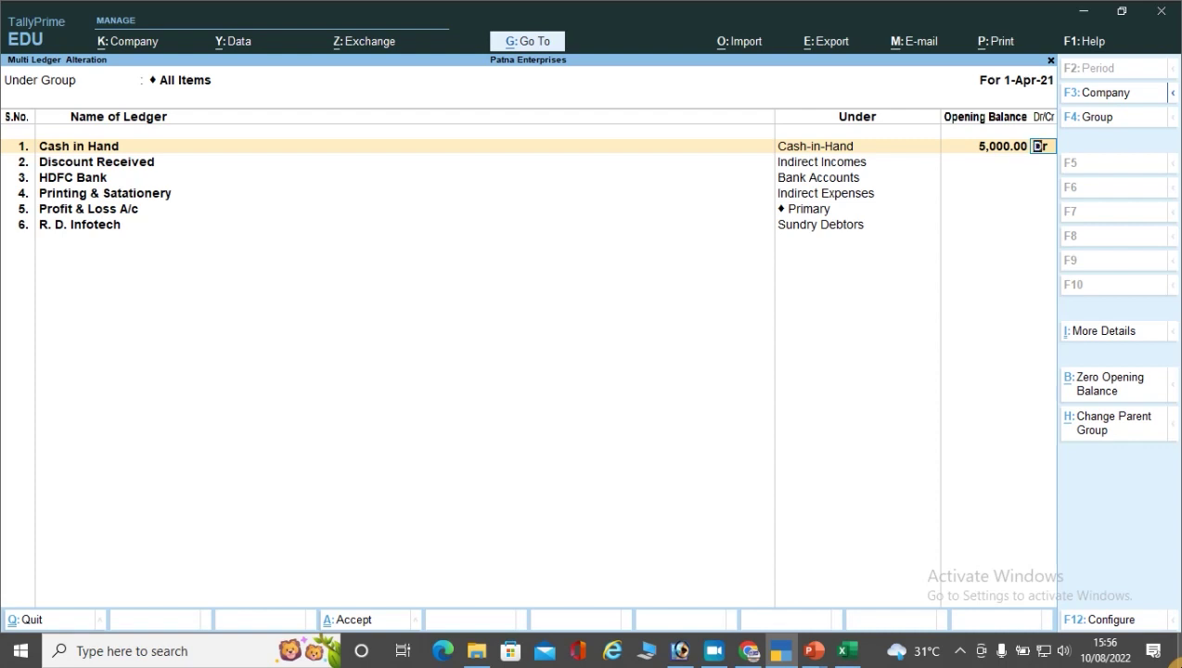
key("Return")
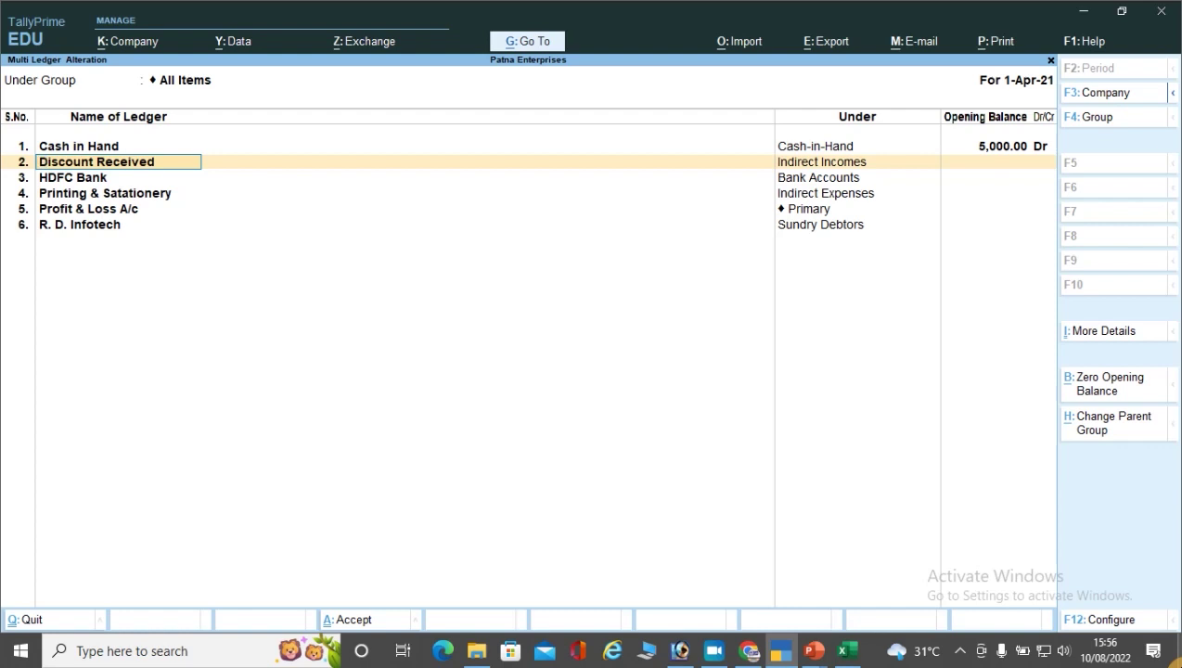
Step: Rename the Discount Received ledger as Capital A/c and set its group to Capital Account
type("Cp")
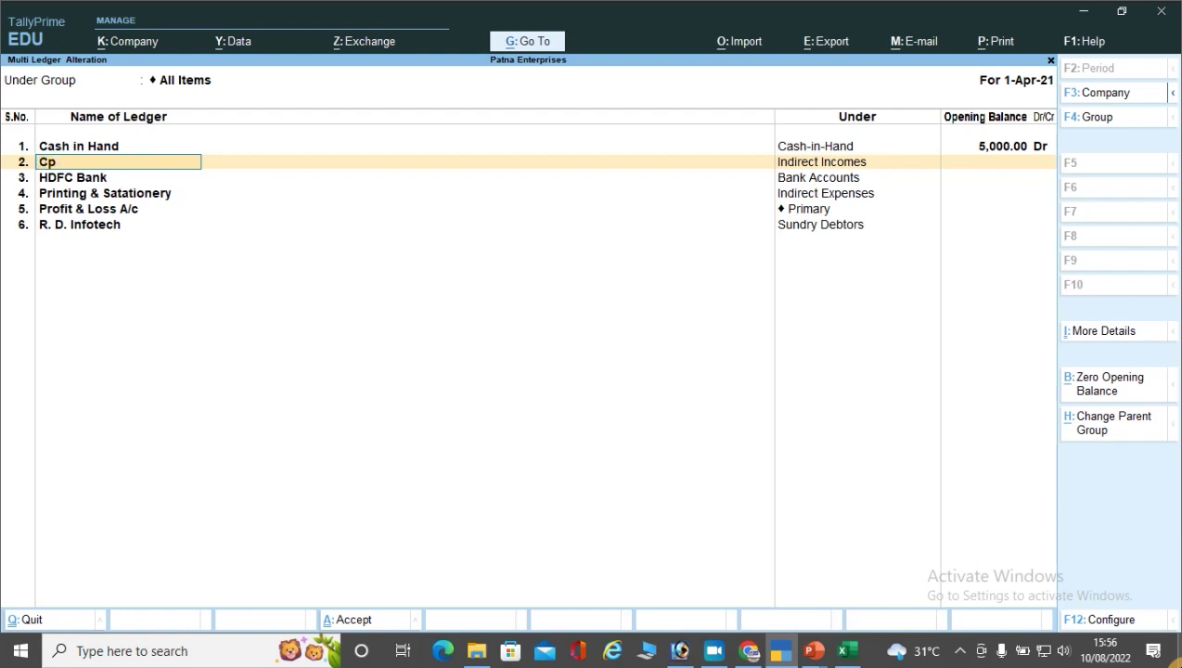
key("BackSpace")
type("apital A/c")
key("Return")
type("Cap")
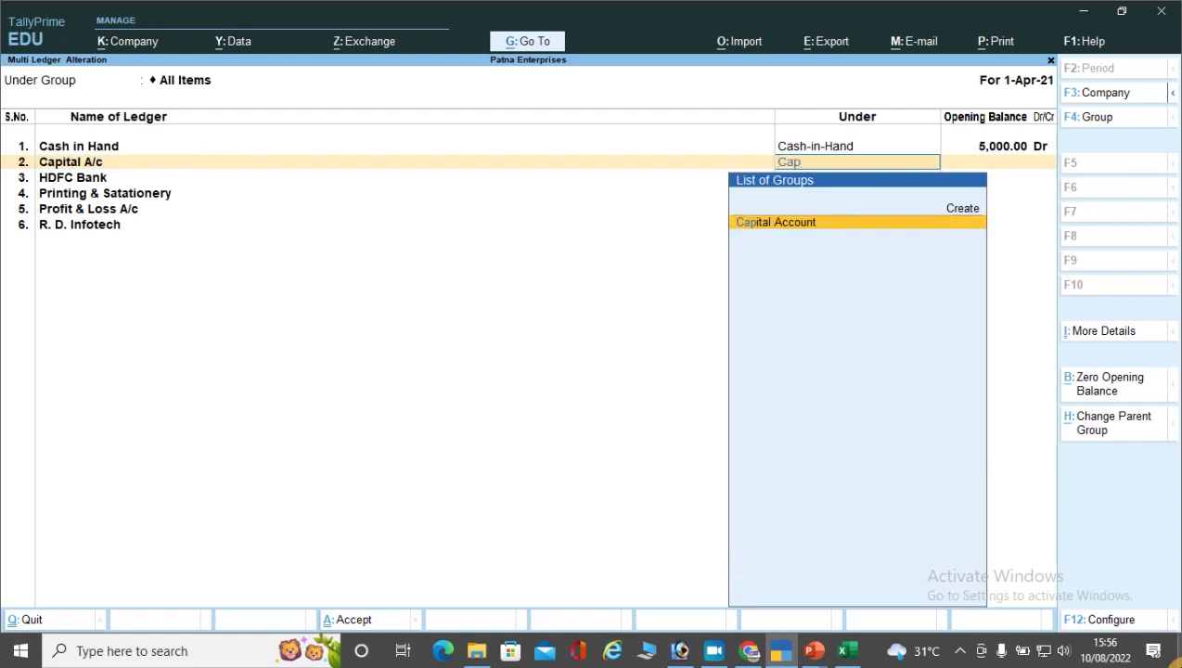
key("Return")
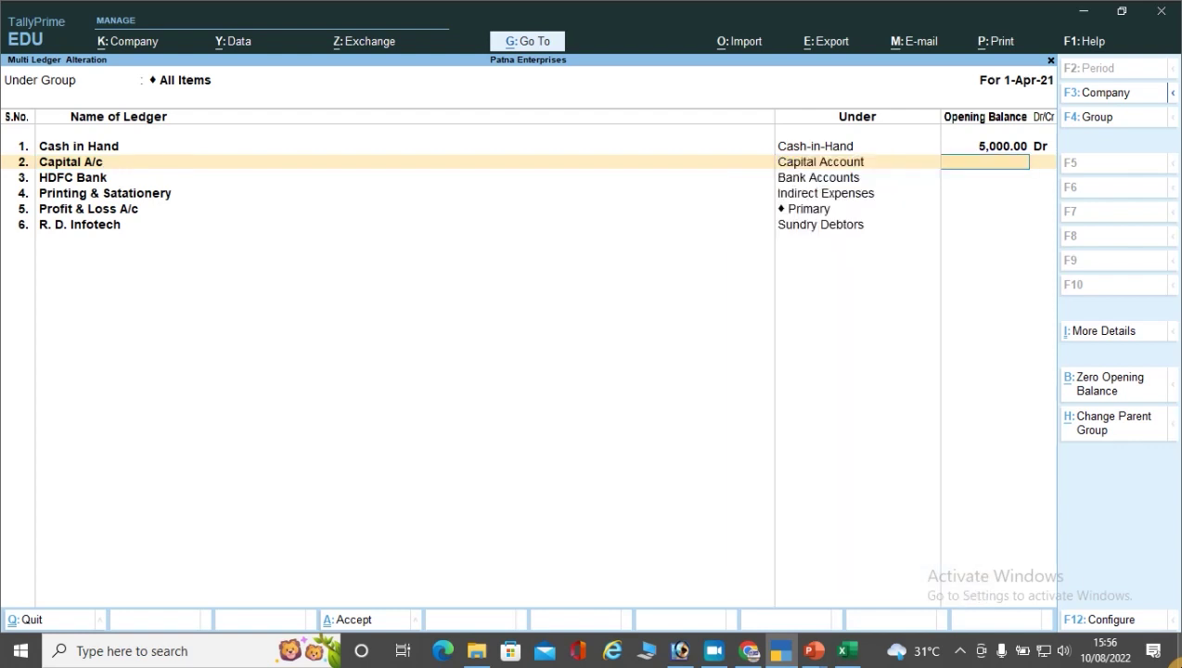
type("80,")
type("36,")
type("500")
key("Return")
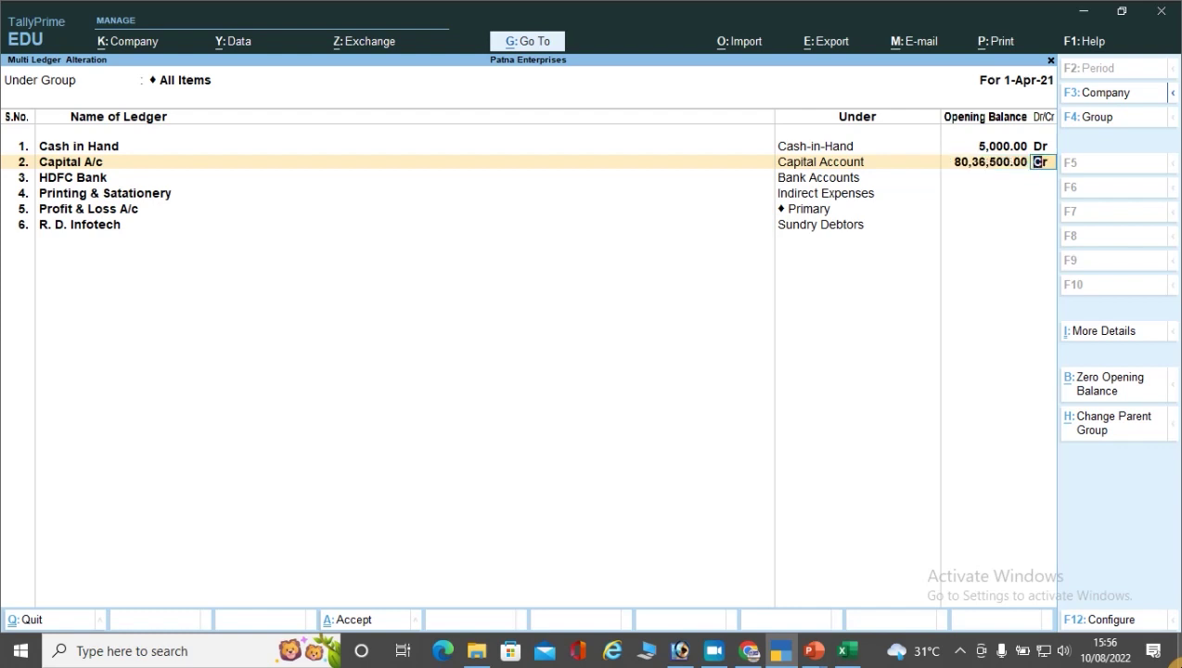
Step: Set the opening balance of Capital A/c to 8,36,500 Cr
key("BackSpace")
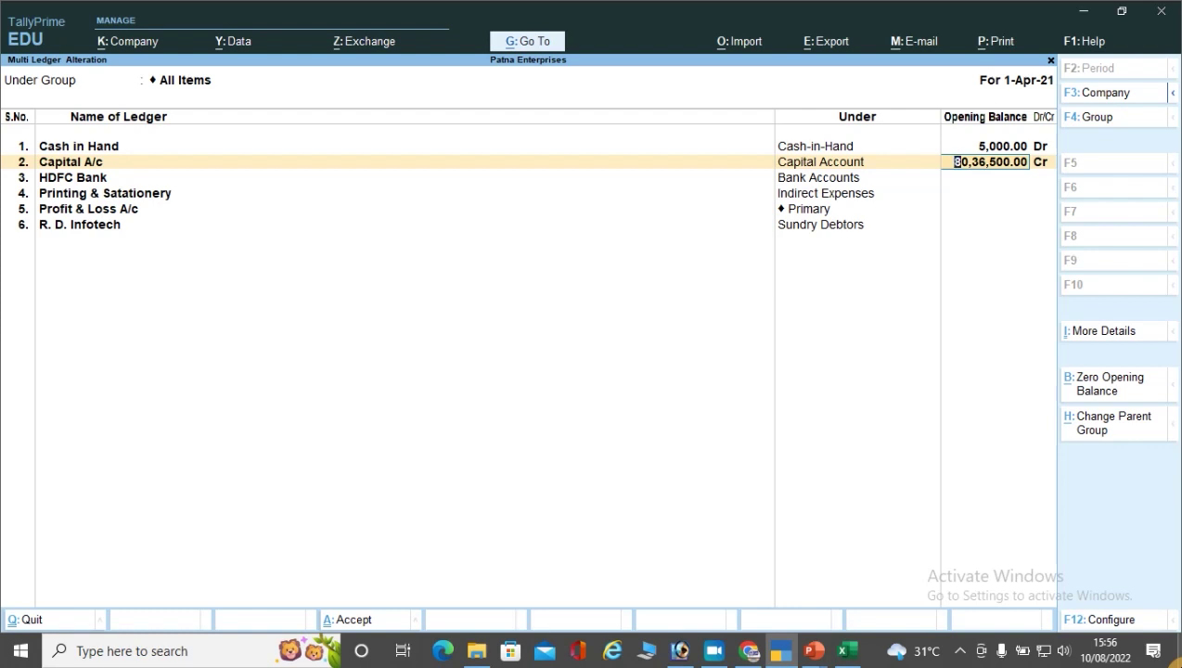
type("836500")
key("Return")
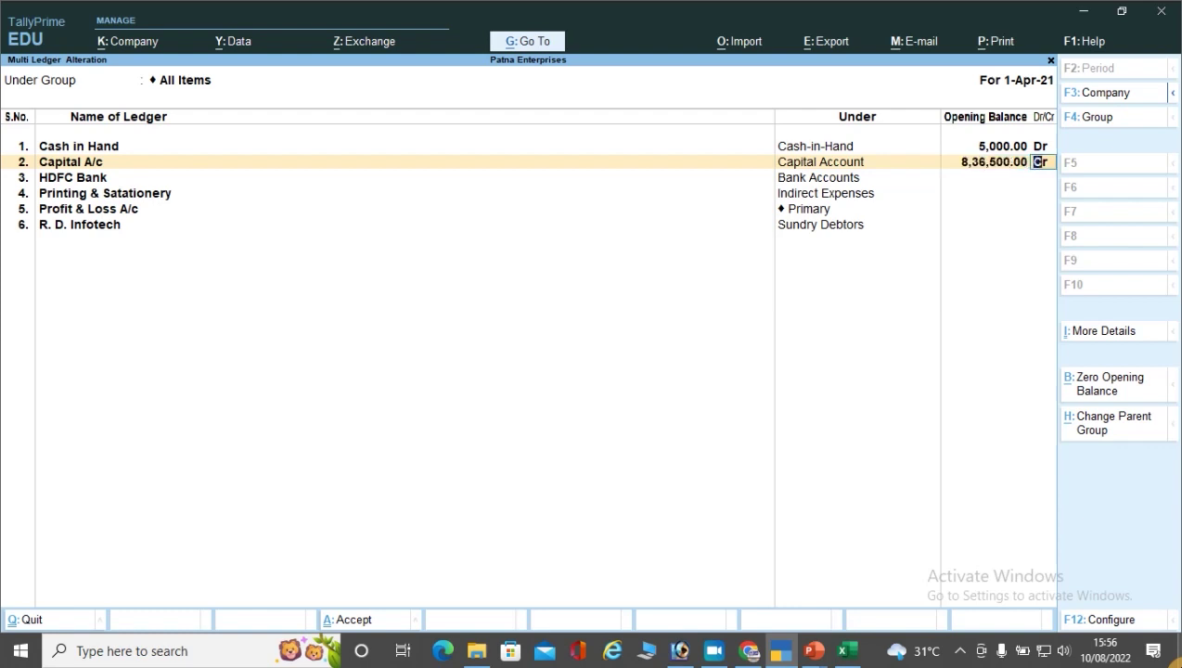
key("Return")
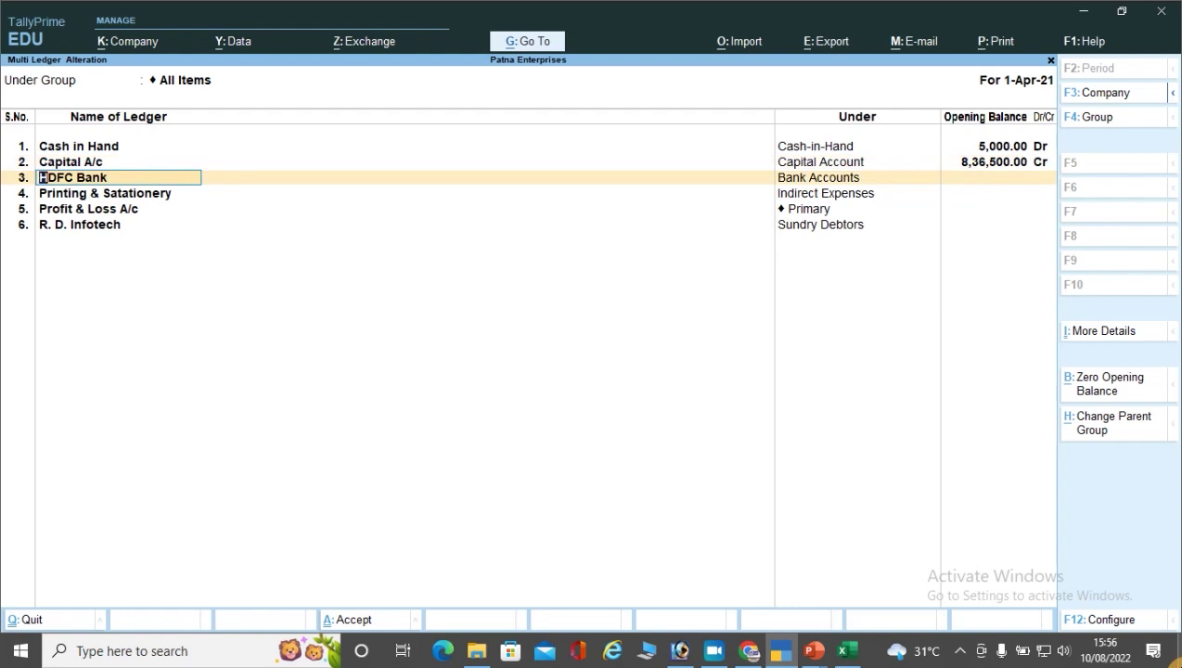
Step: Keep HDFC Bank under Bank Accounts and set its opening balance to 51,000 Dr
key("Return")
key("Return")
type("51,000")
key("Return")
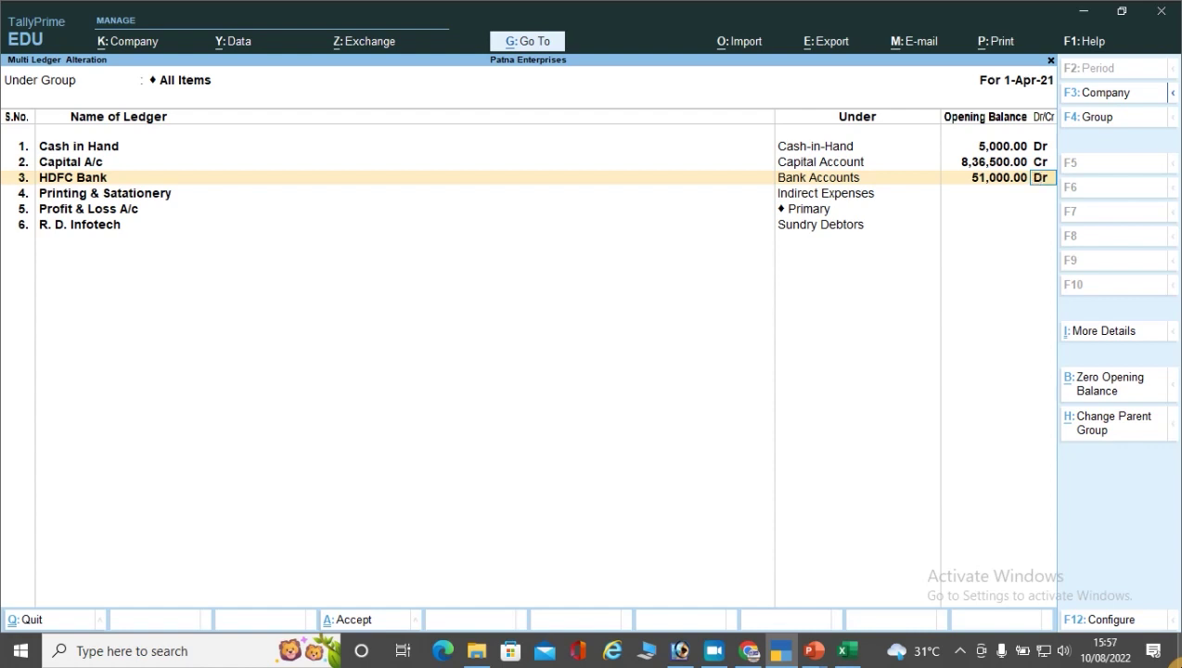
key("Return")
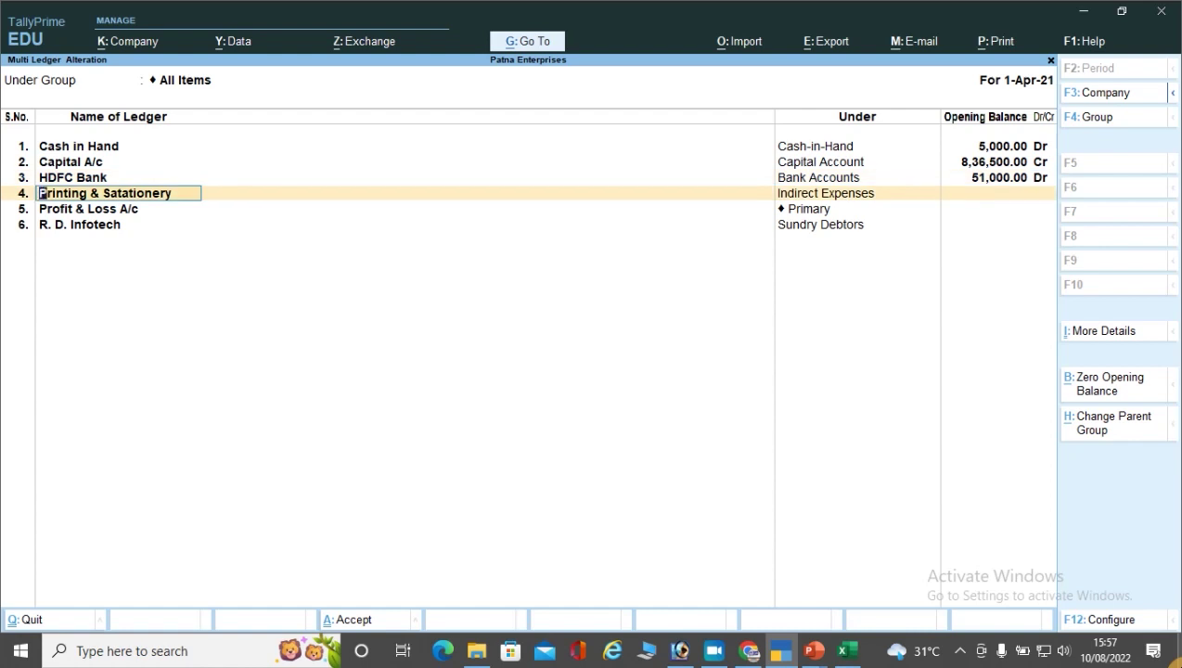
Step: Rename the Printing & Satationery ledger as Drawing A/c and set its group to Capital Account
type("Drwain")
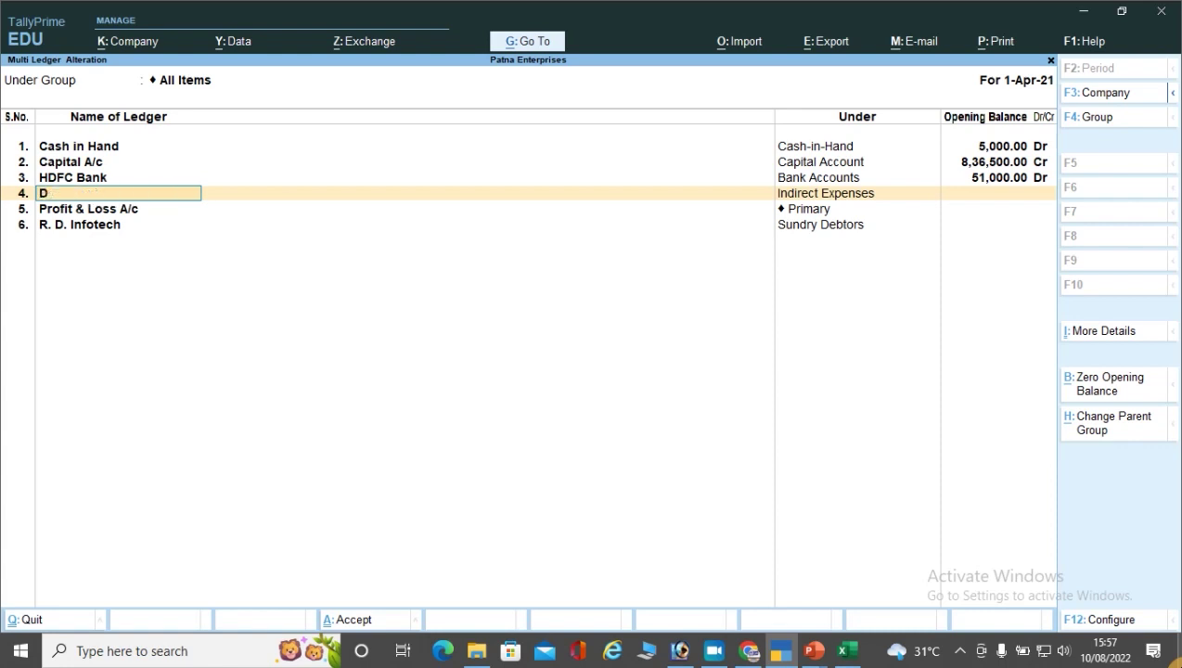
key("BackSpace")
key("BackSpace")
key("BackSpace")
key("BackSpace")
type("awing A/c")
key("Return")
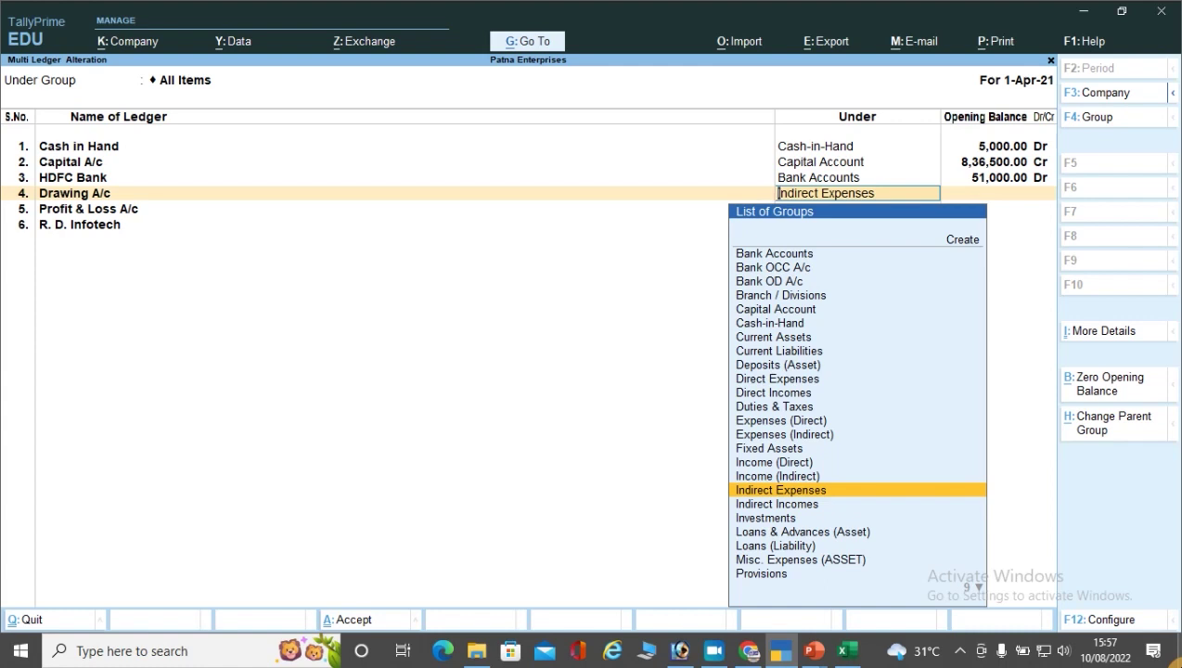
type("Cap")
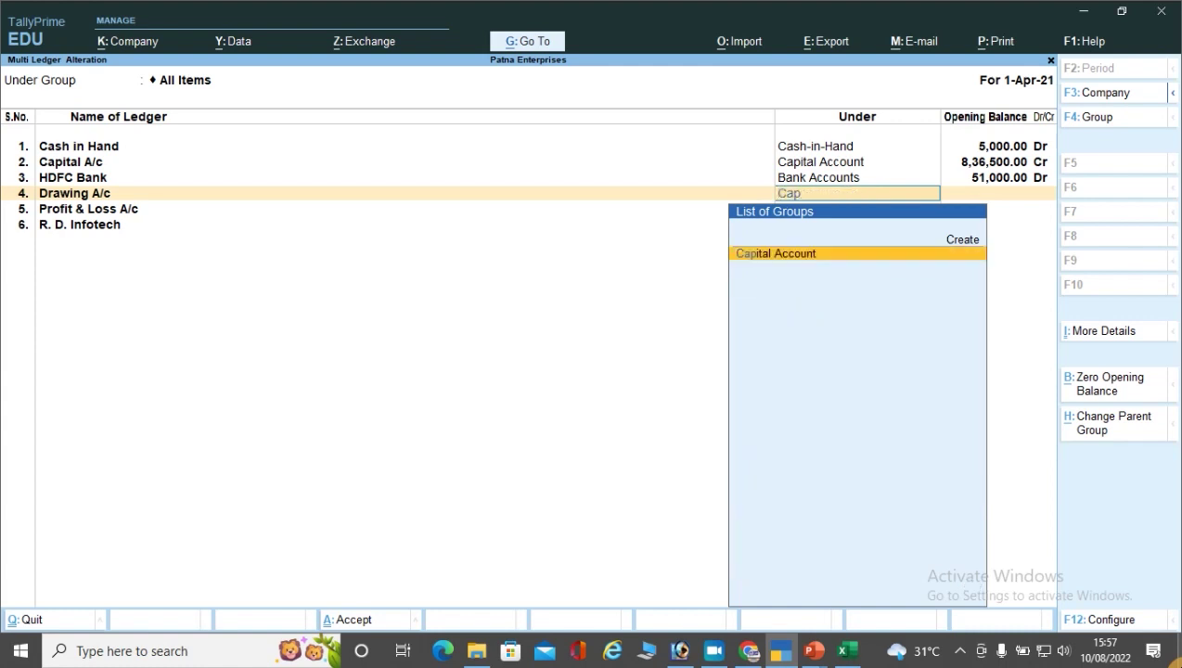
key("Return")
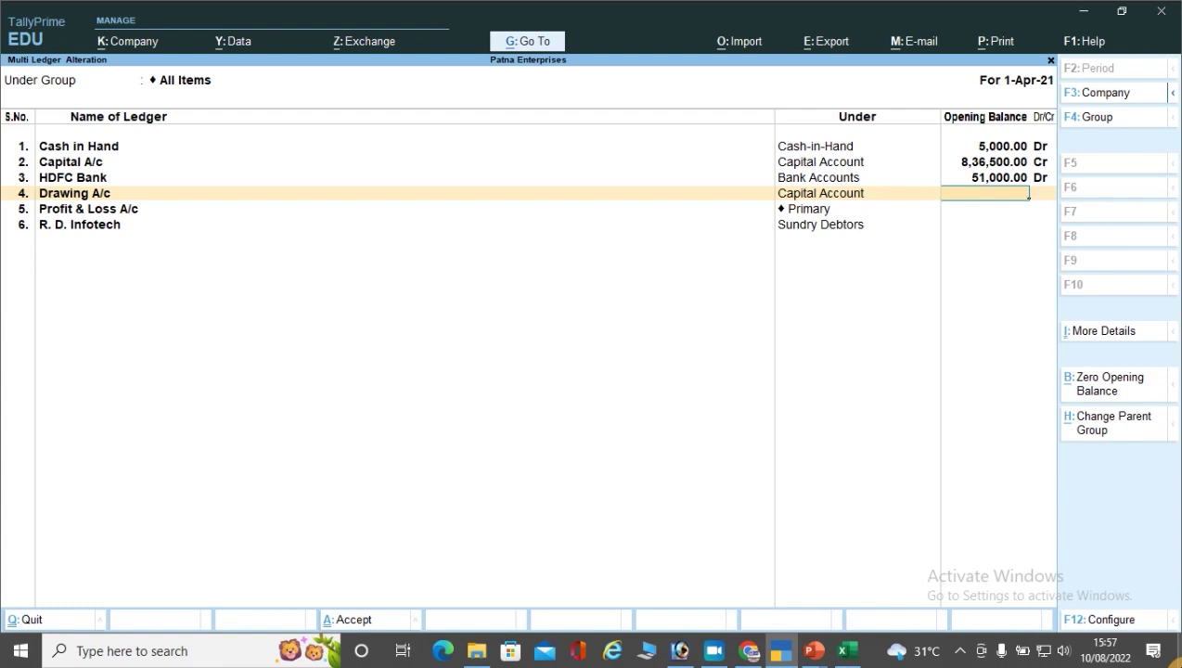
Step: Set the opening balance of Drawing A/c to 2,800 Dr
type("2800")
key("Return")
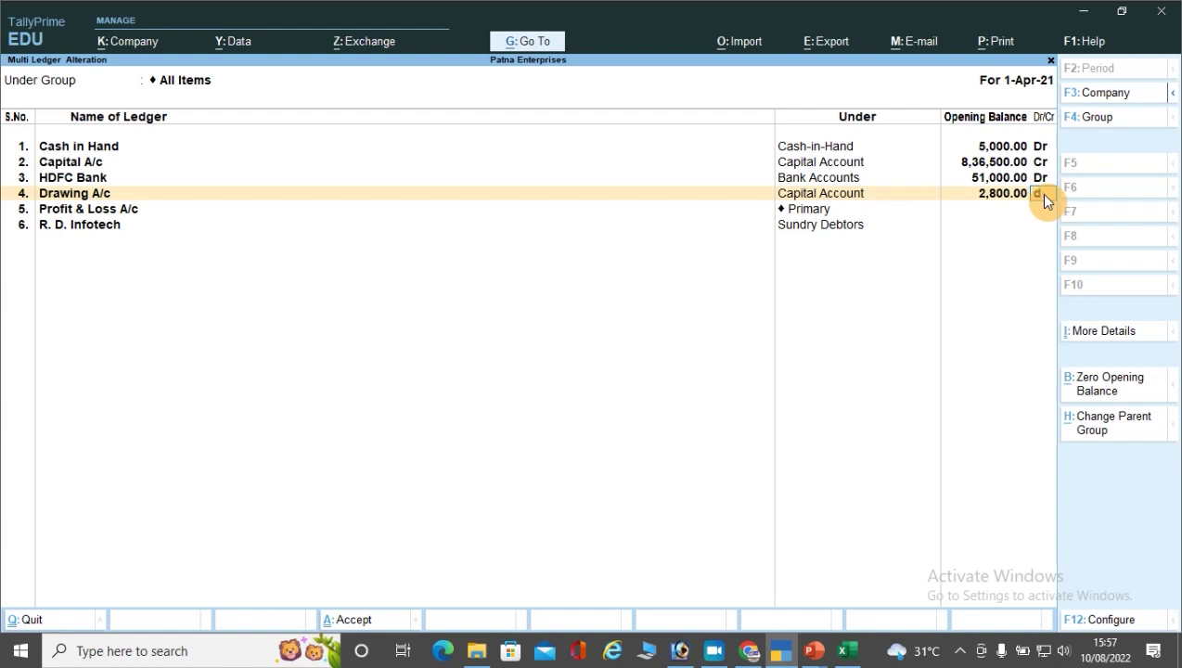
key("Return")
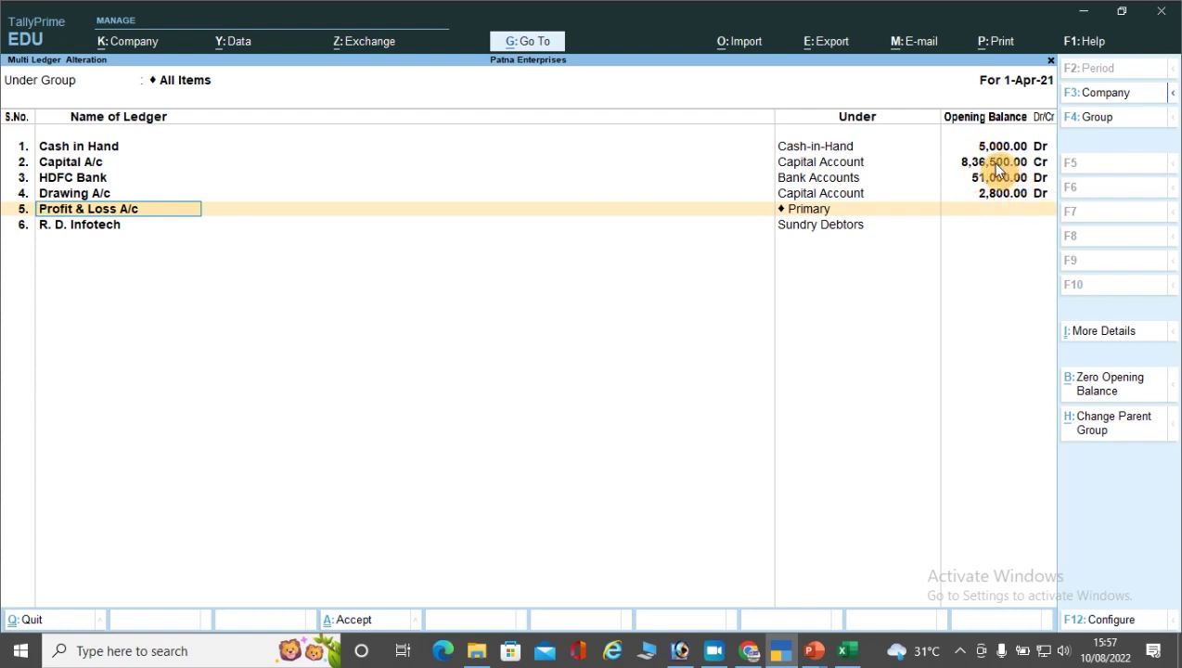
left_click(1043, 162)
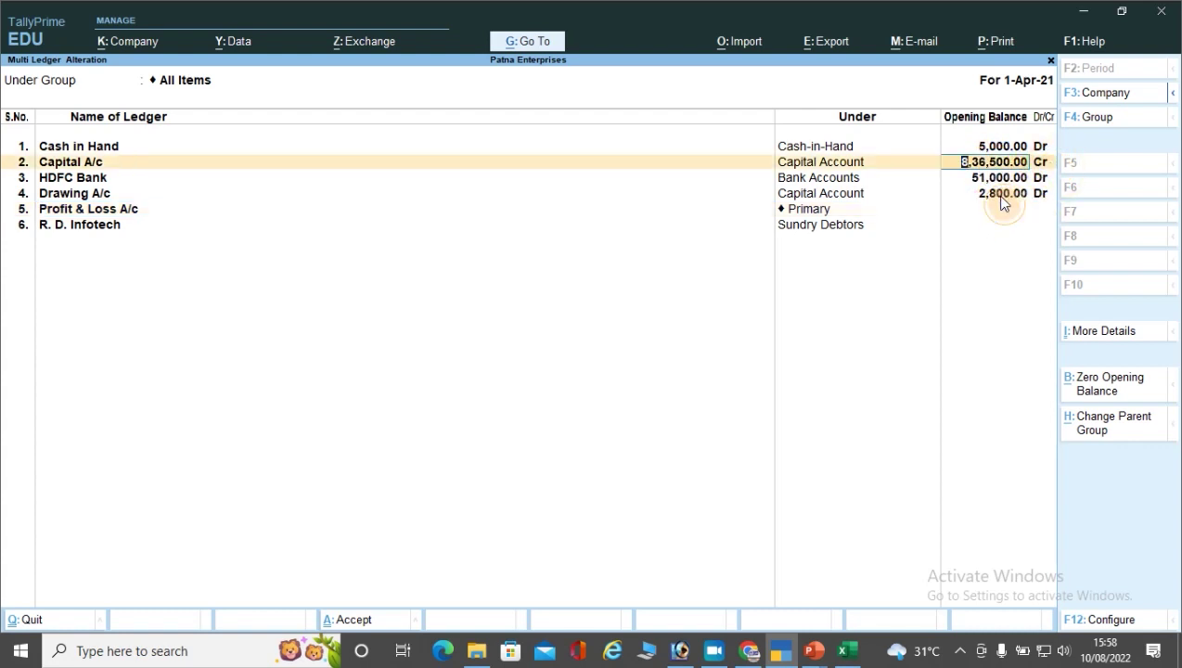
left_click(1001, 196)
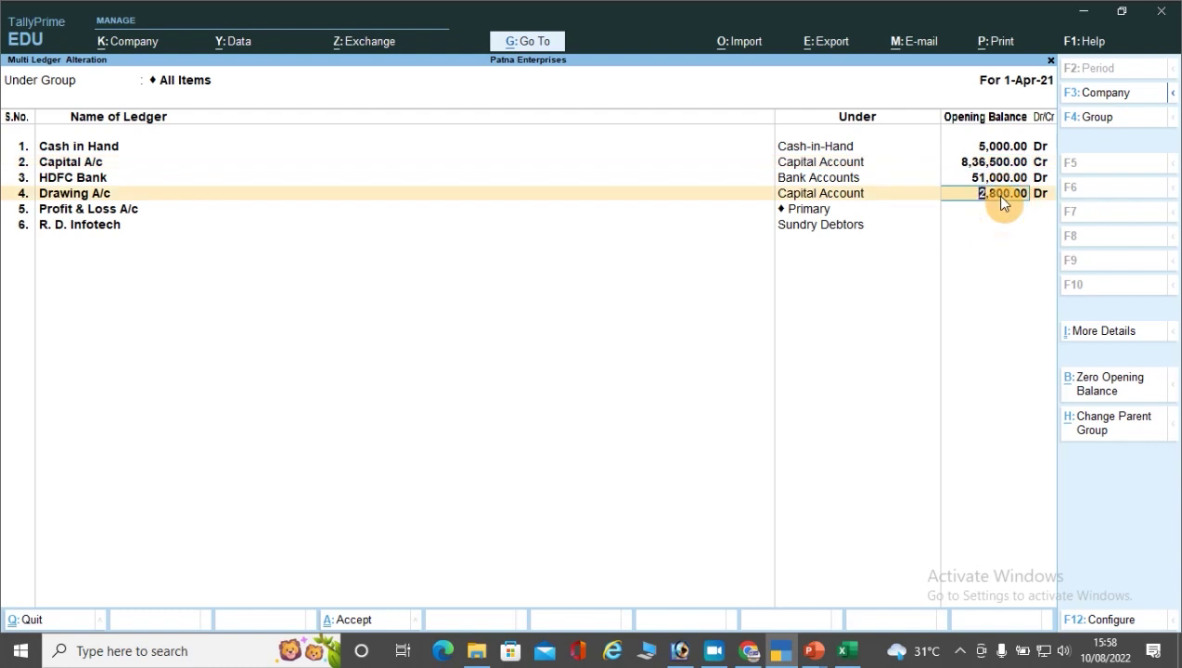
left_click(1040, 162)
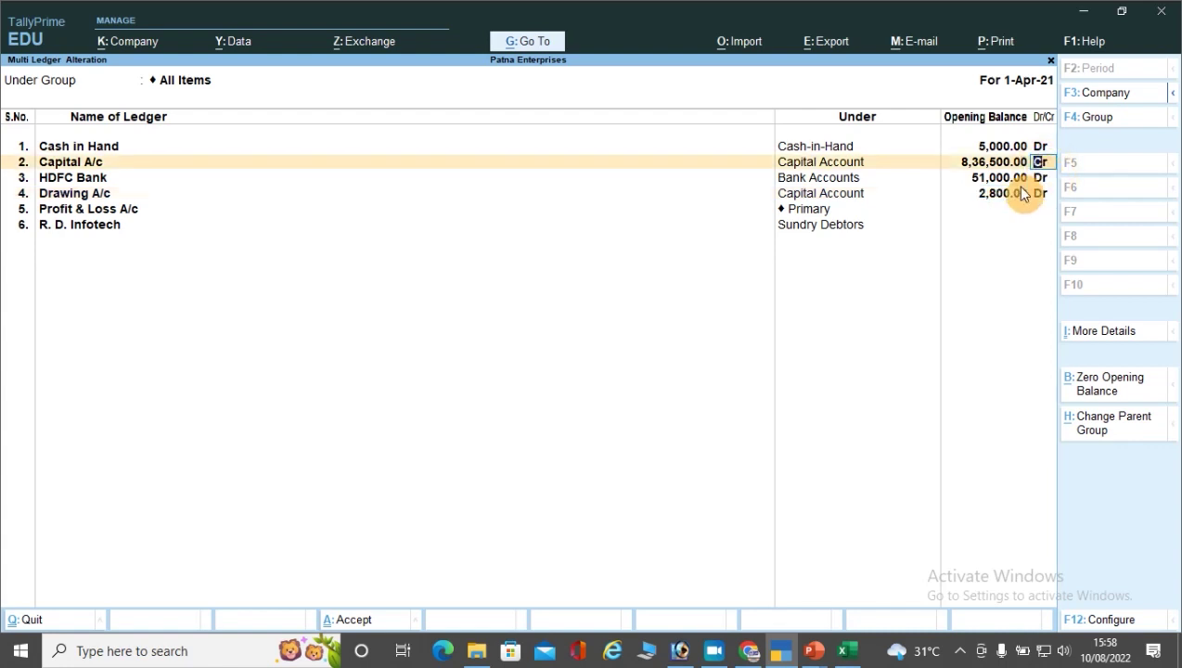
left_click(1032, 195)
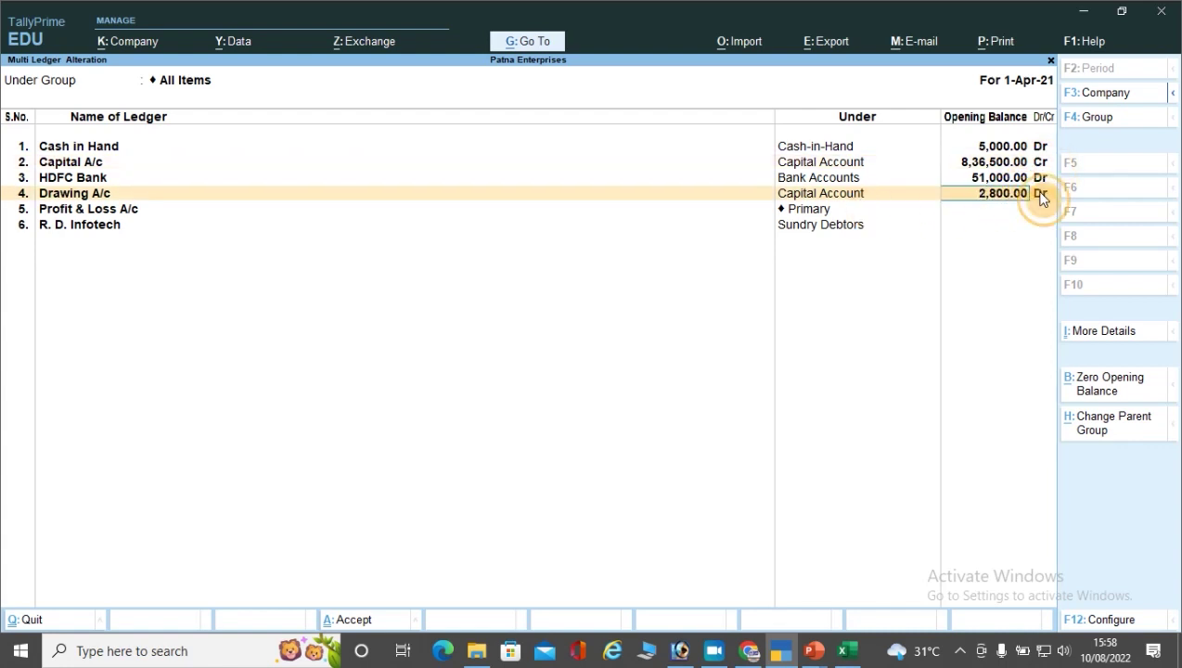
left_click(1039, 194)
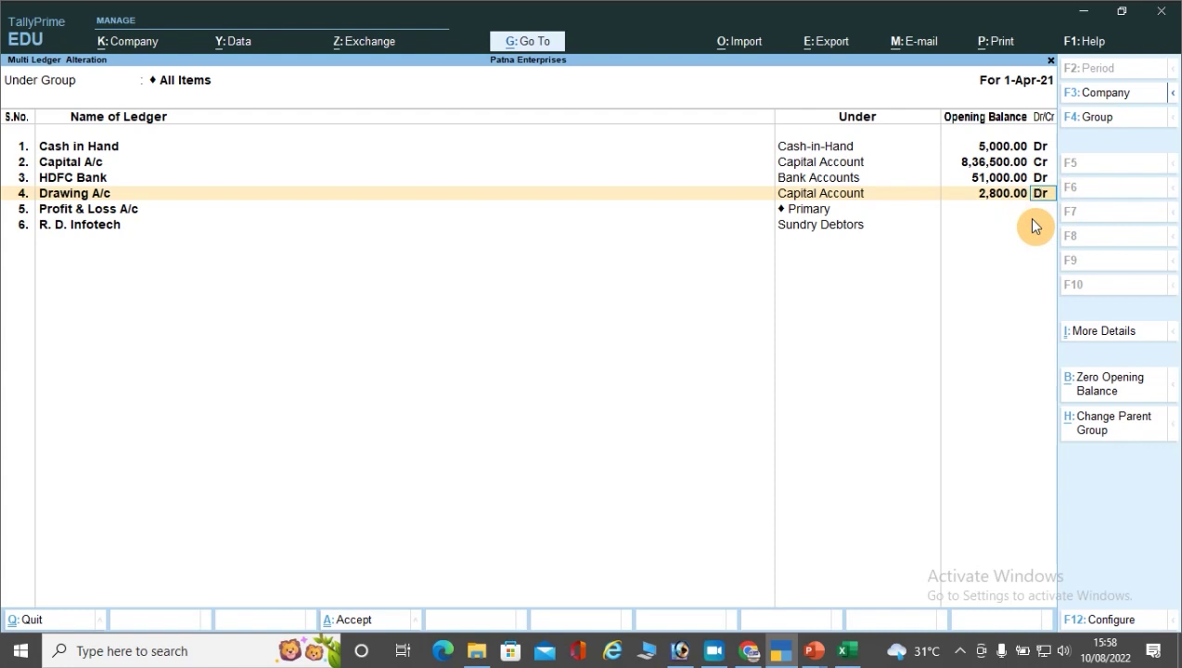
Step: Set the opening balance of Profit & Loss A/c to 15,435 Cr
key("Return")
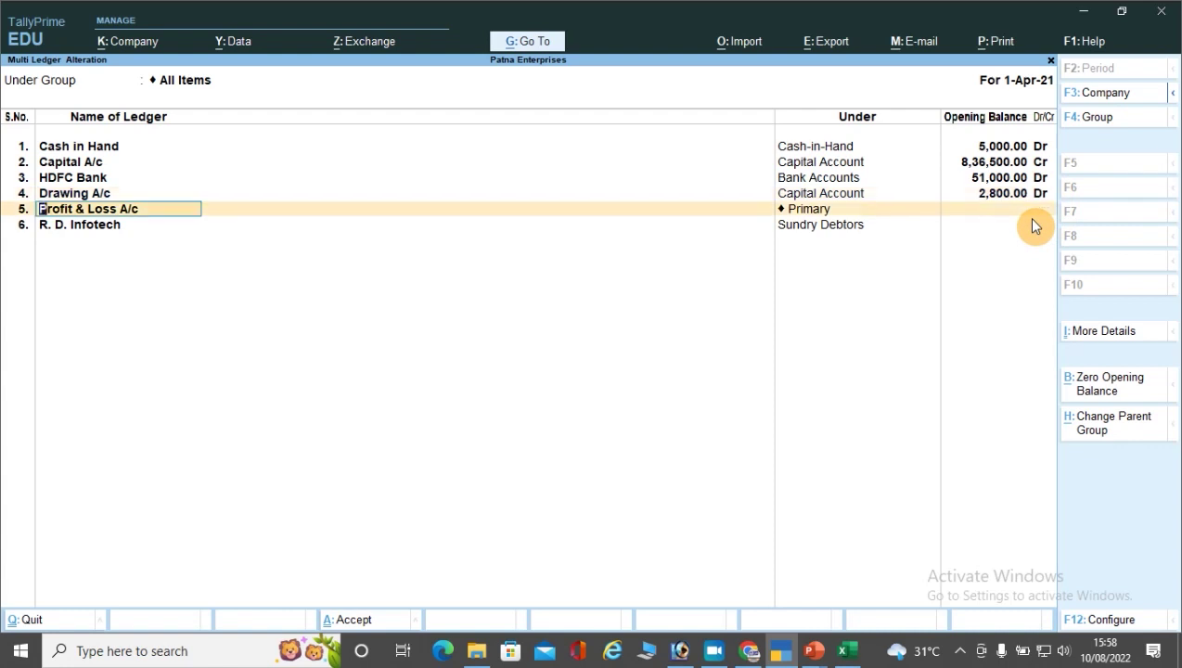
key("Return")
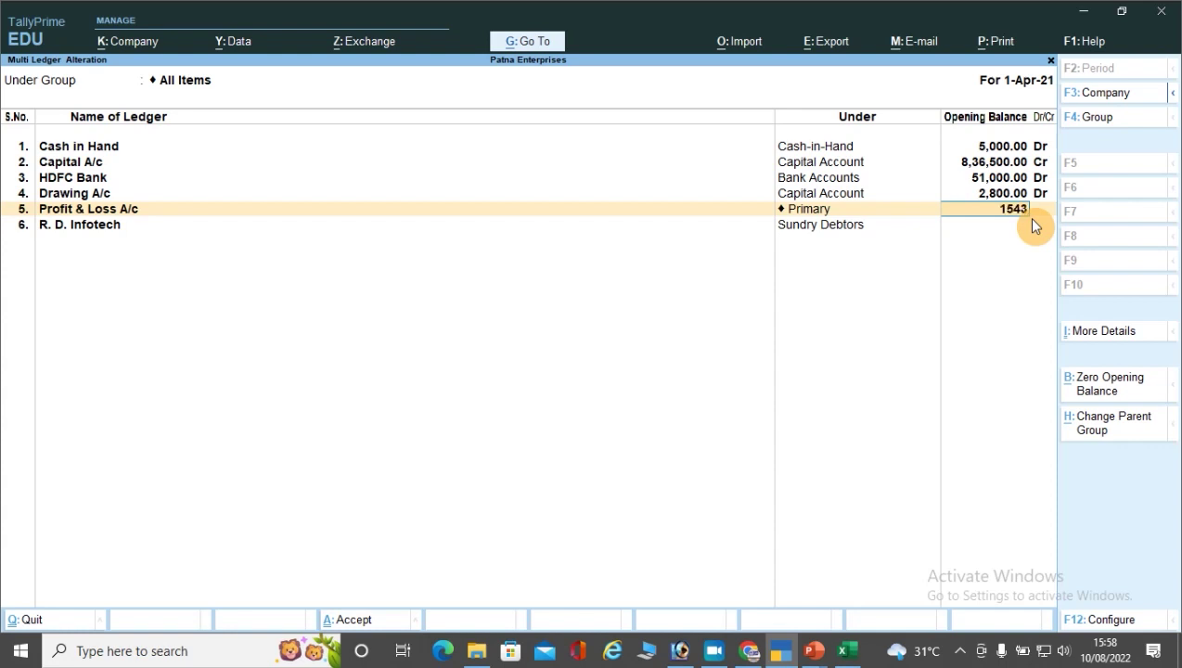
type("5")
key("Return")
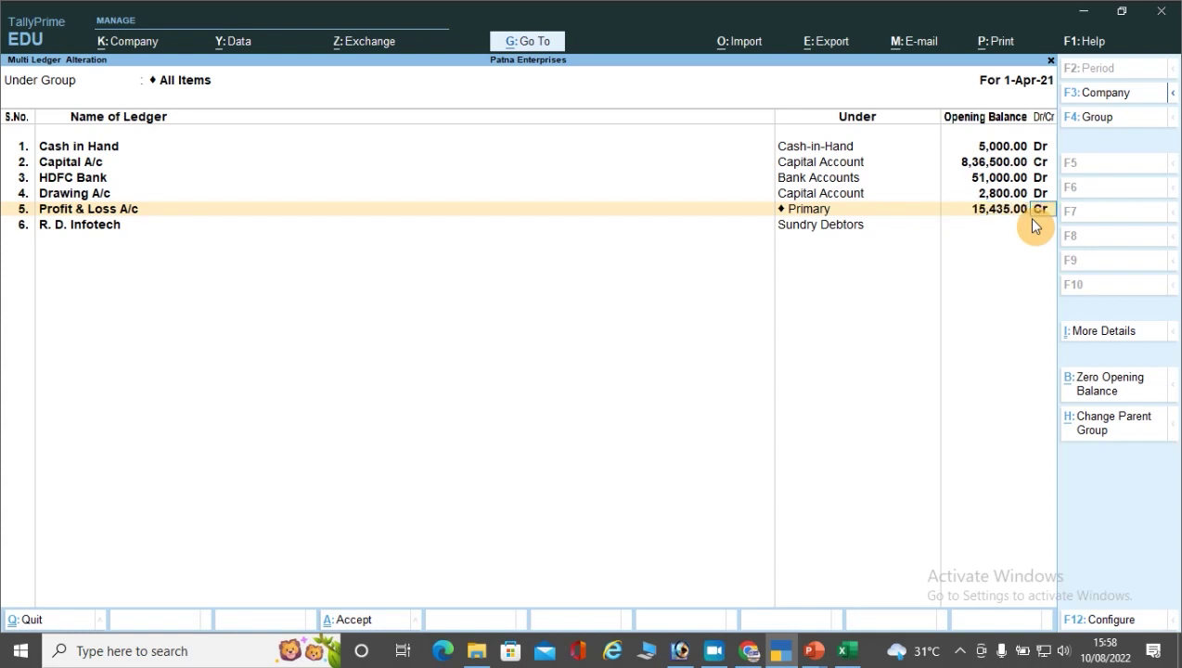
key("Return")
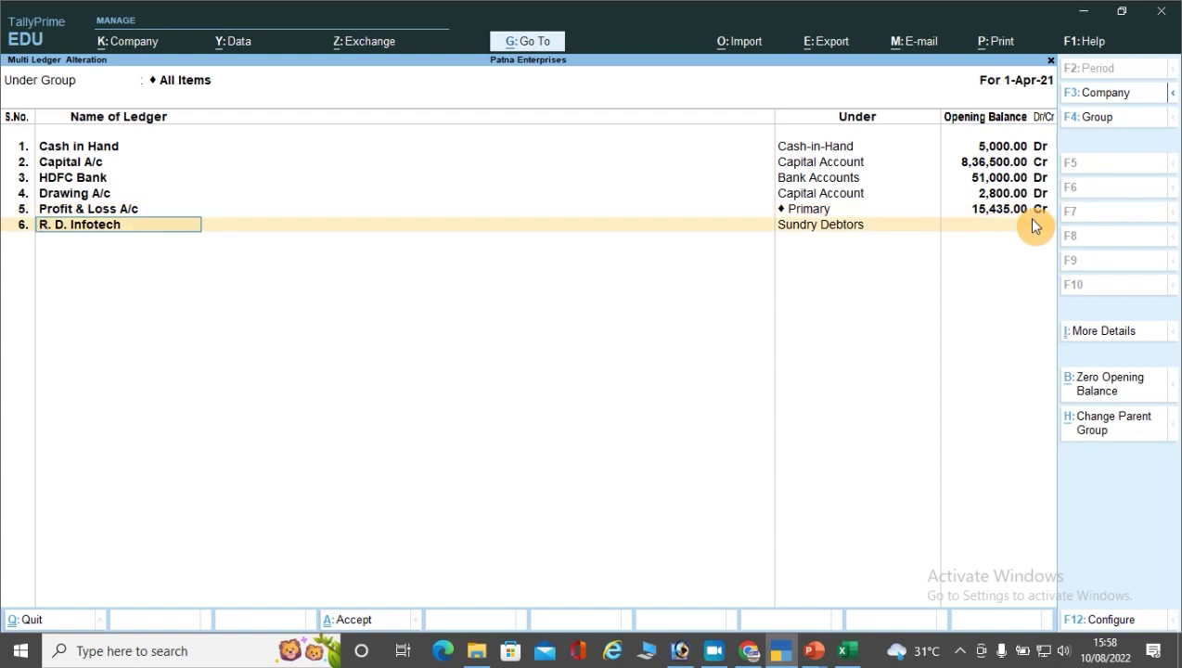
Step: Set the opening balance of R. D. Infotech to 26,000 Dr and accept its bill-wise breakup without a bill name
key("Return")
key("Return")
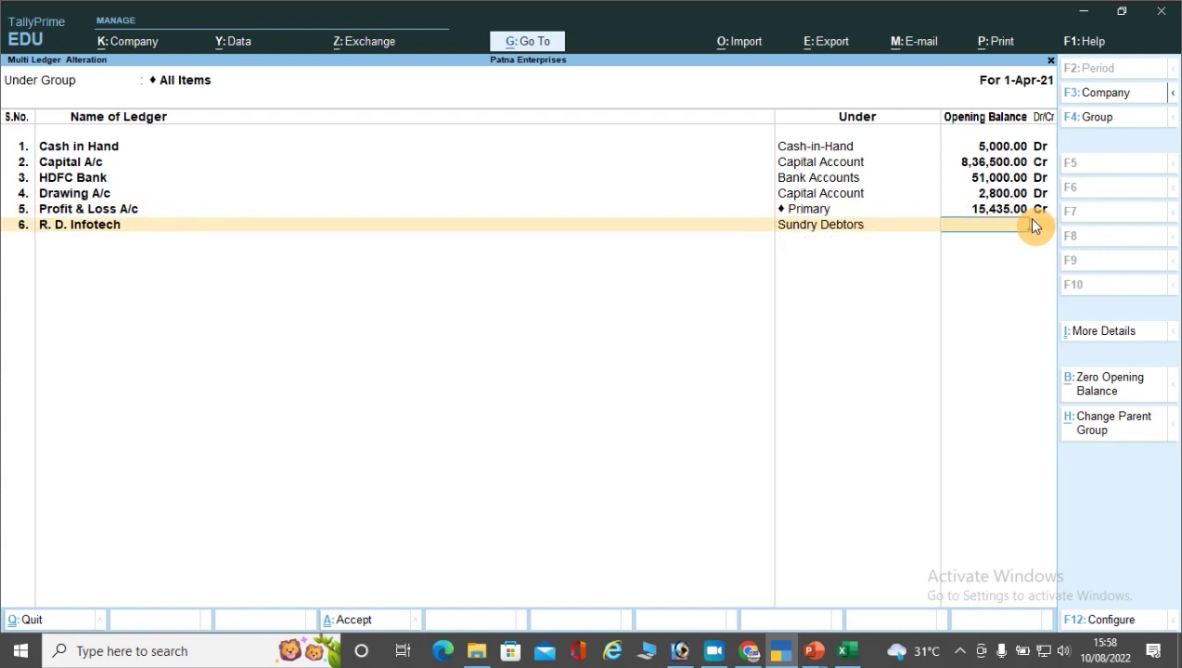
type("35000")
key("BackSpace")
key("BackSpace")
type("26000")
left_click(1033, 220)
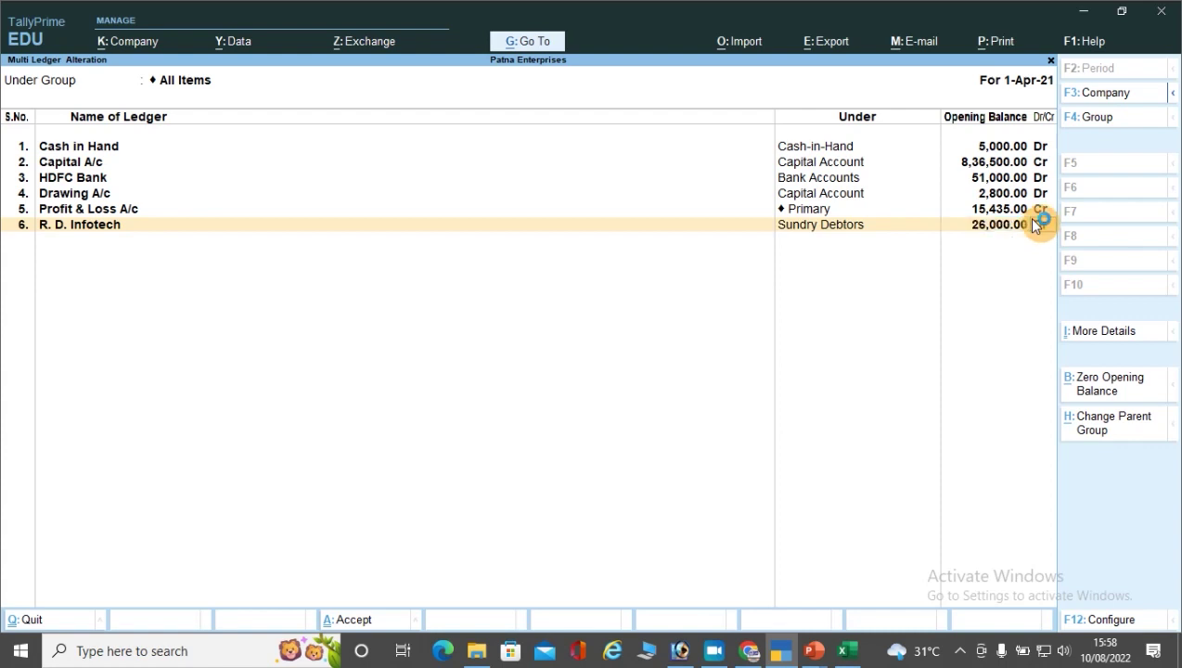
key("Return")
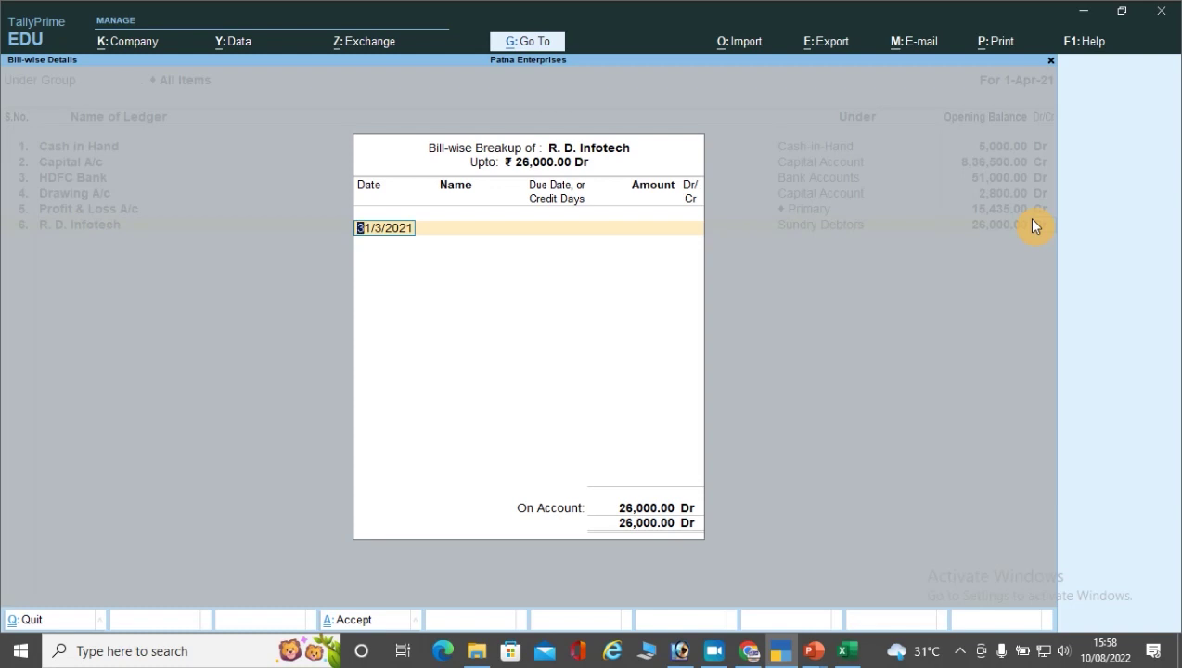
key("Return")
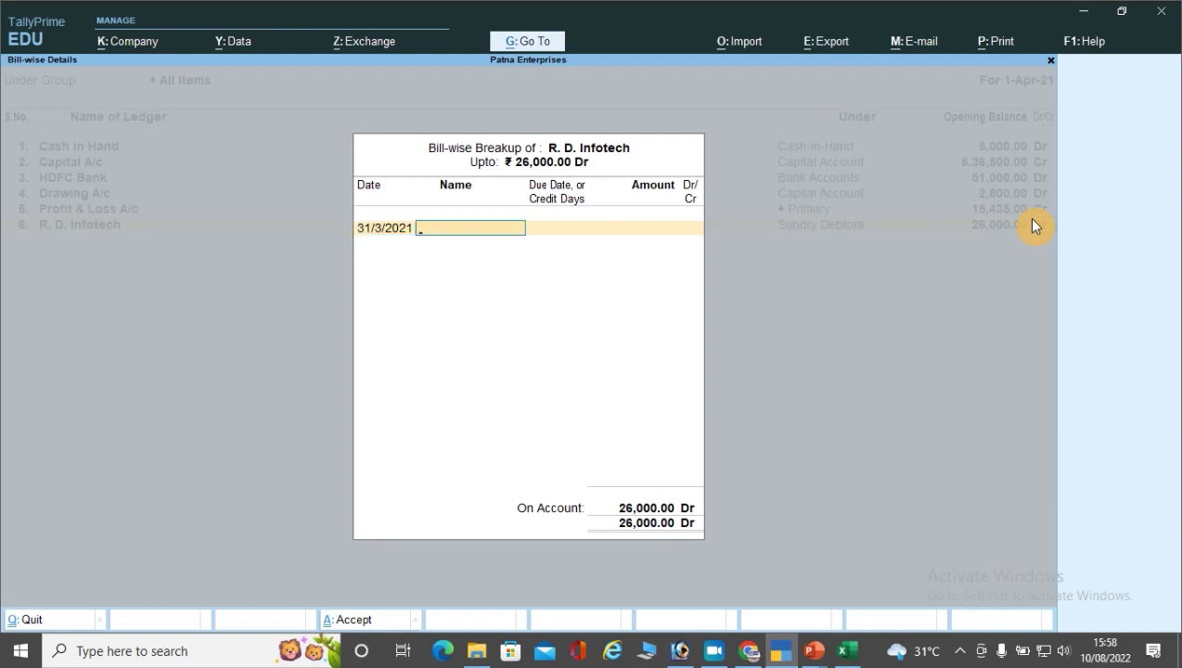
key("Return")
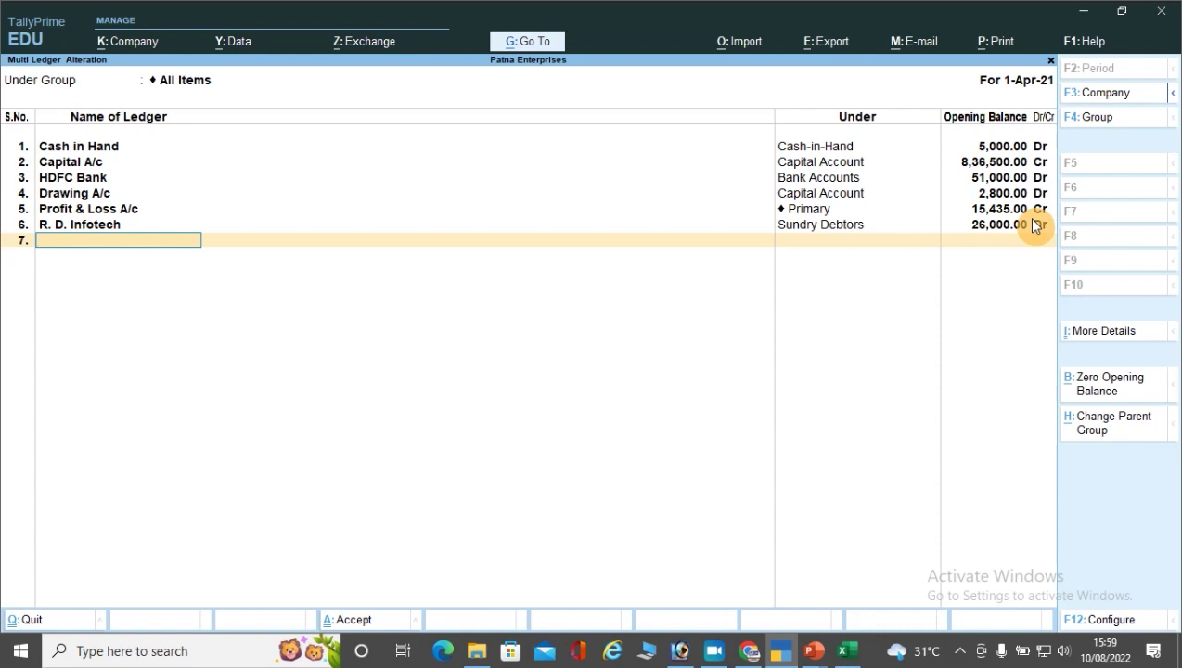
Step: Add a Capital Reserve ledger under Reserves & Surplus with an opening balance of 1,96,000 Cr
type("Capti")
key("BackSpace")
type("ital Reserve")
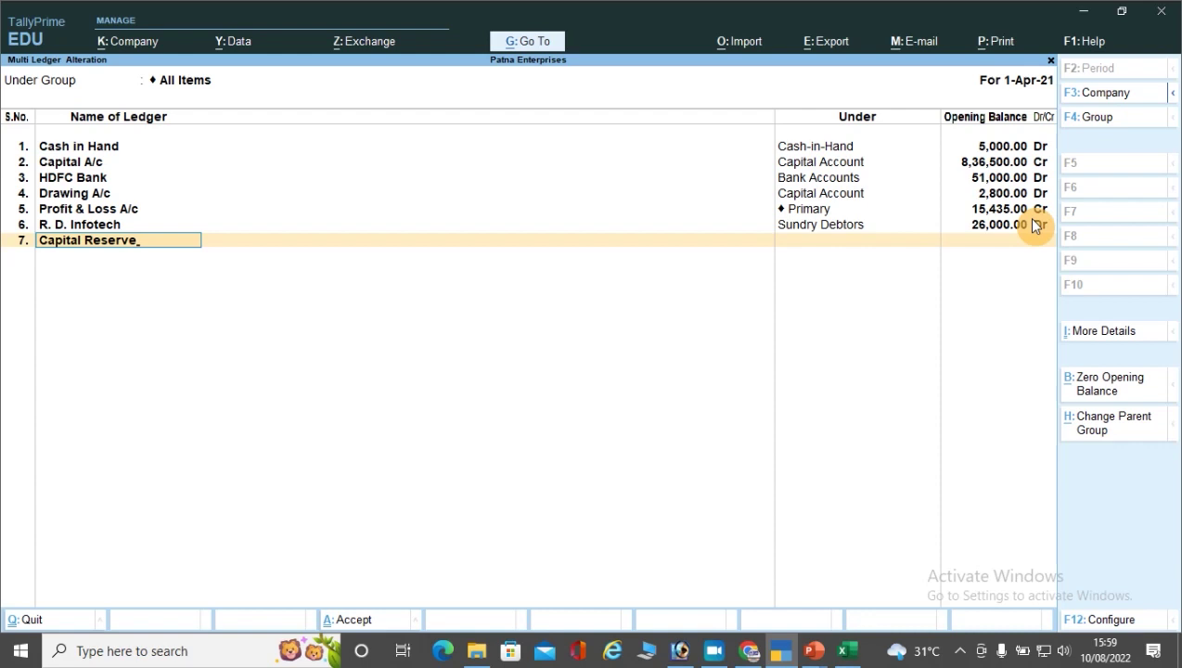
key("Return")
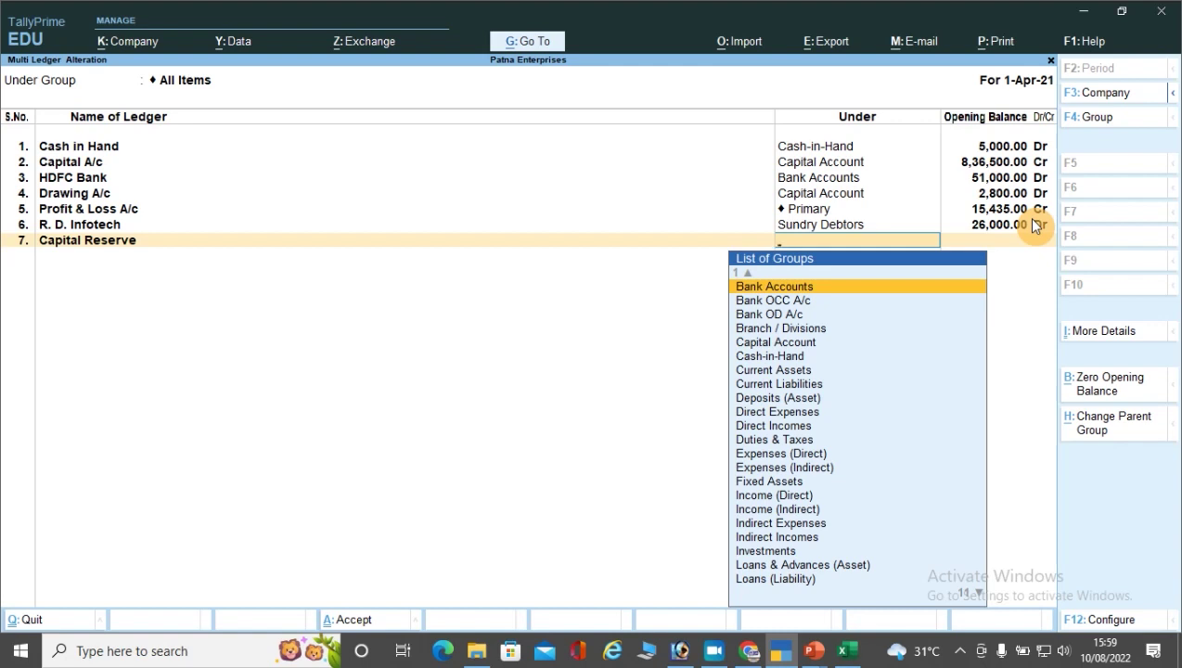
type("Res")
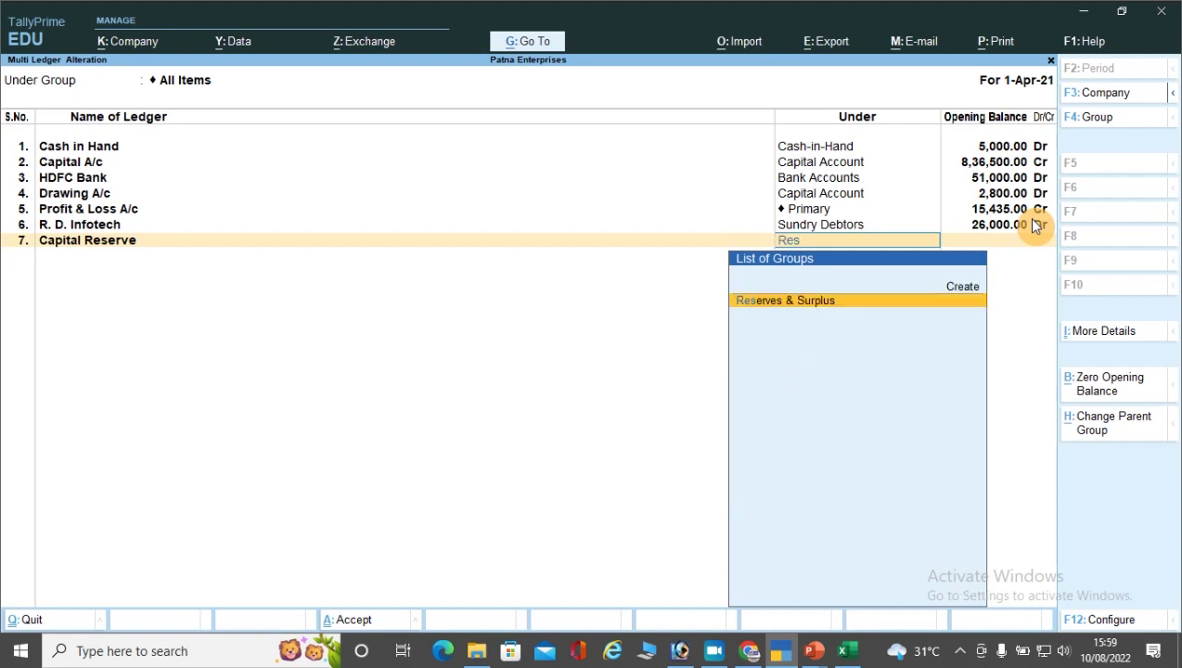
key("Return")
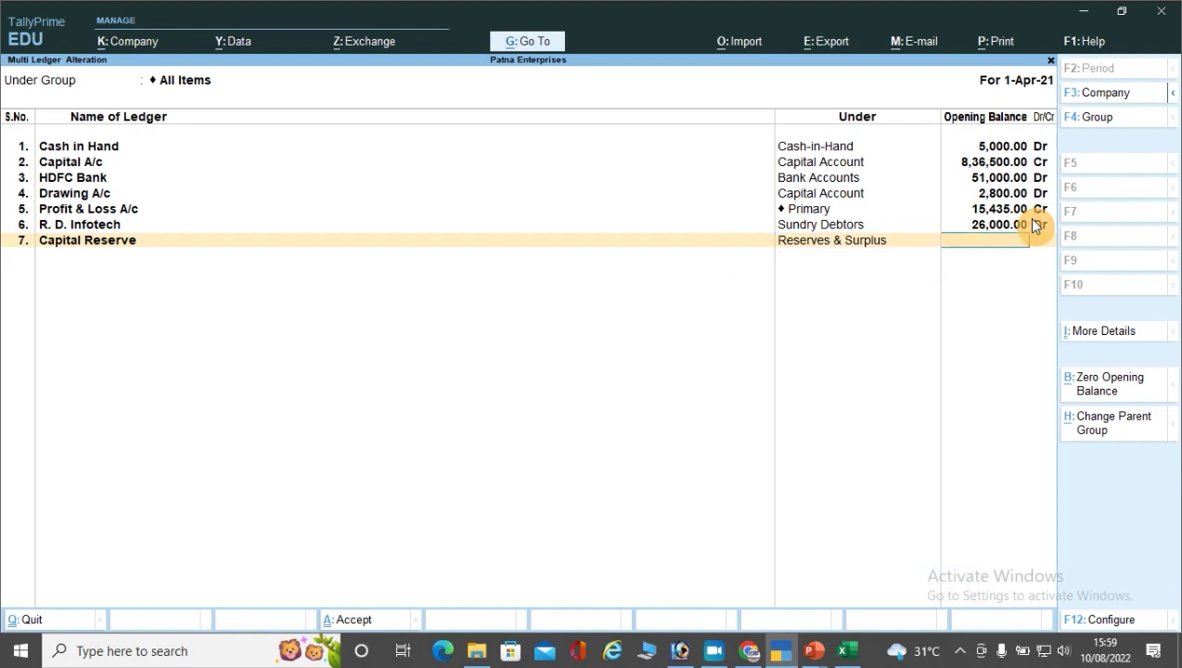
type("196000")
key("Return")
key("Return")
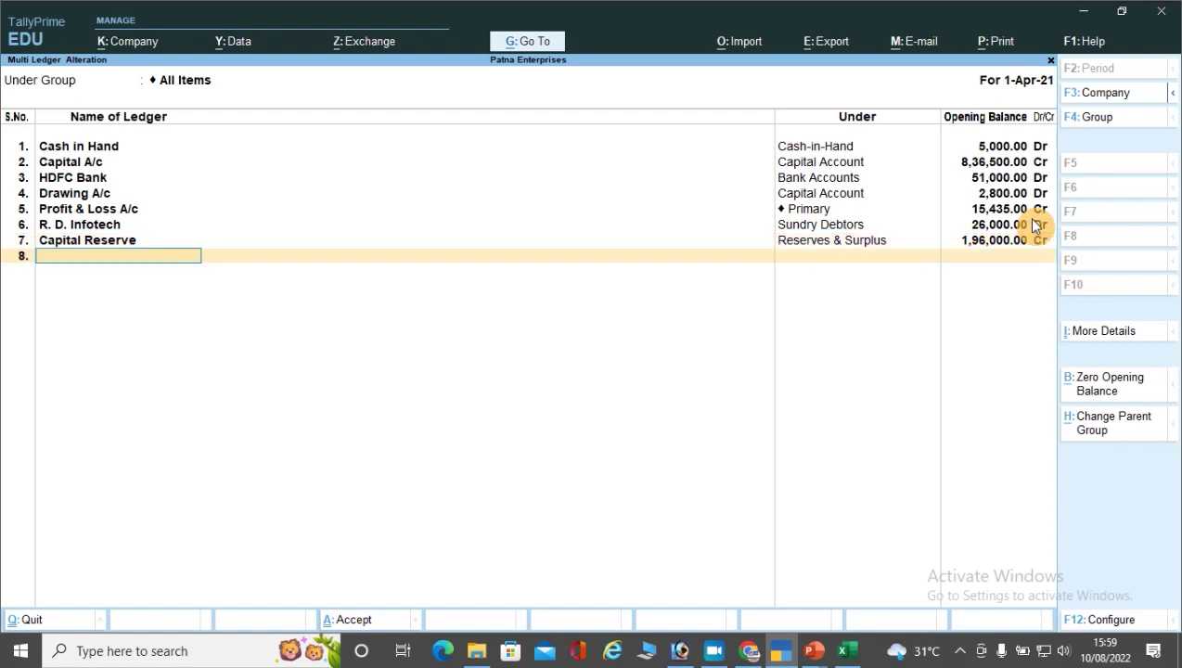
Step: Add a General Reserve ledger under Reserves & Surplus with an opening balance of 68,000 Cr
type("General Reserve")
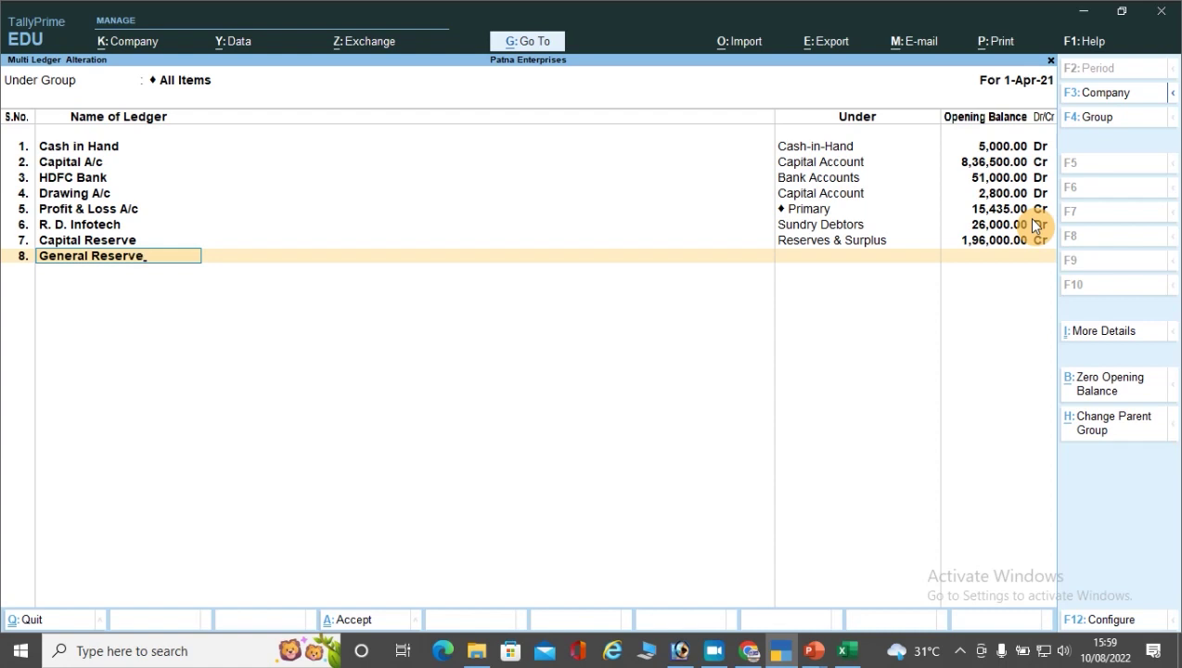
key("Return")
type("Re")
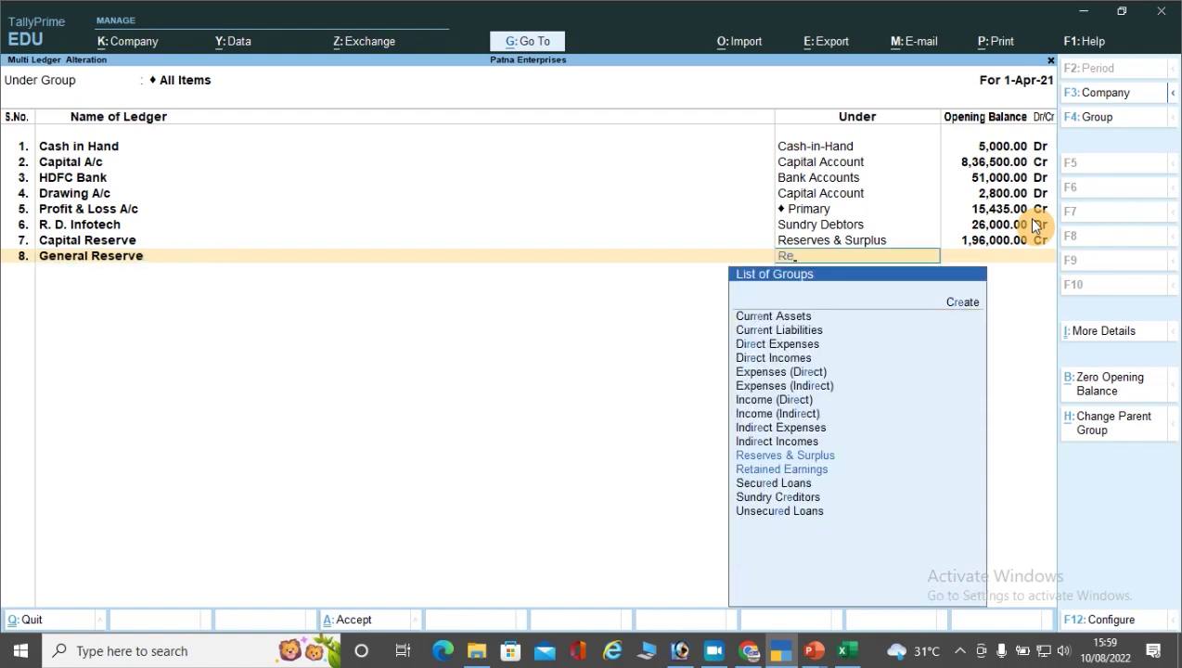
key("Return")
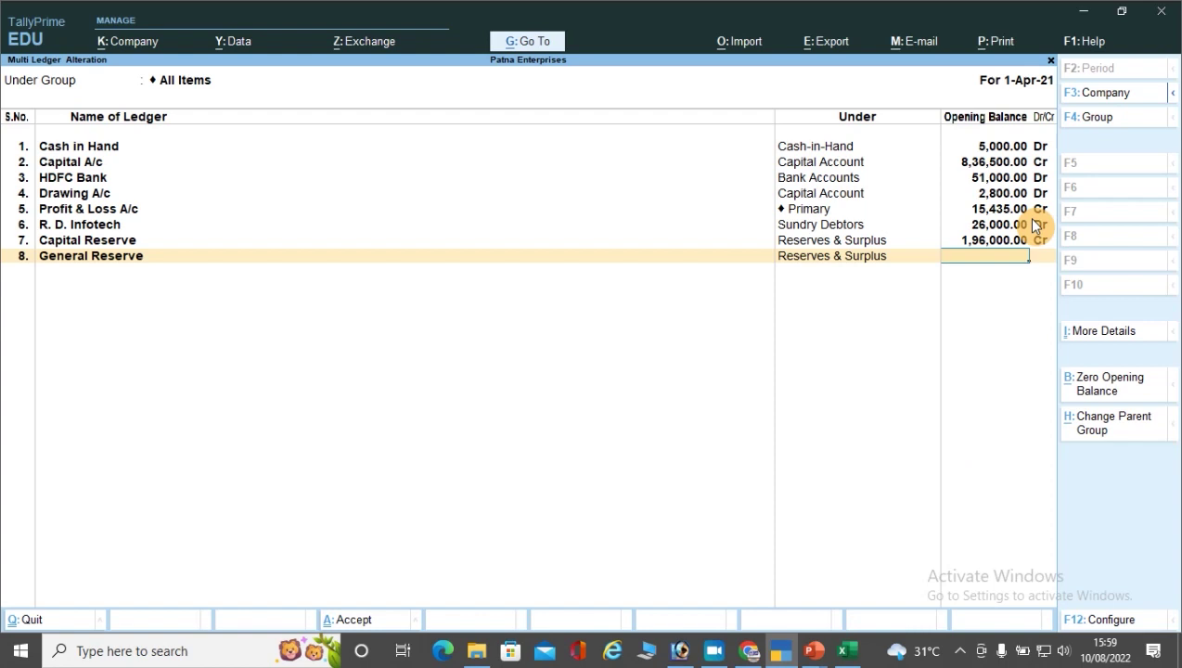
type("68000")
key("Return")
key("Return")
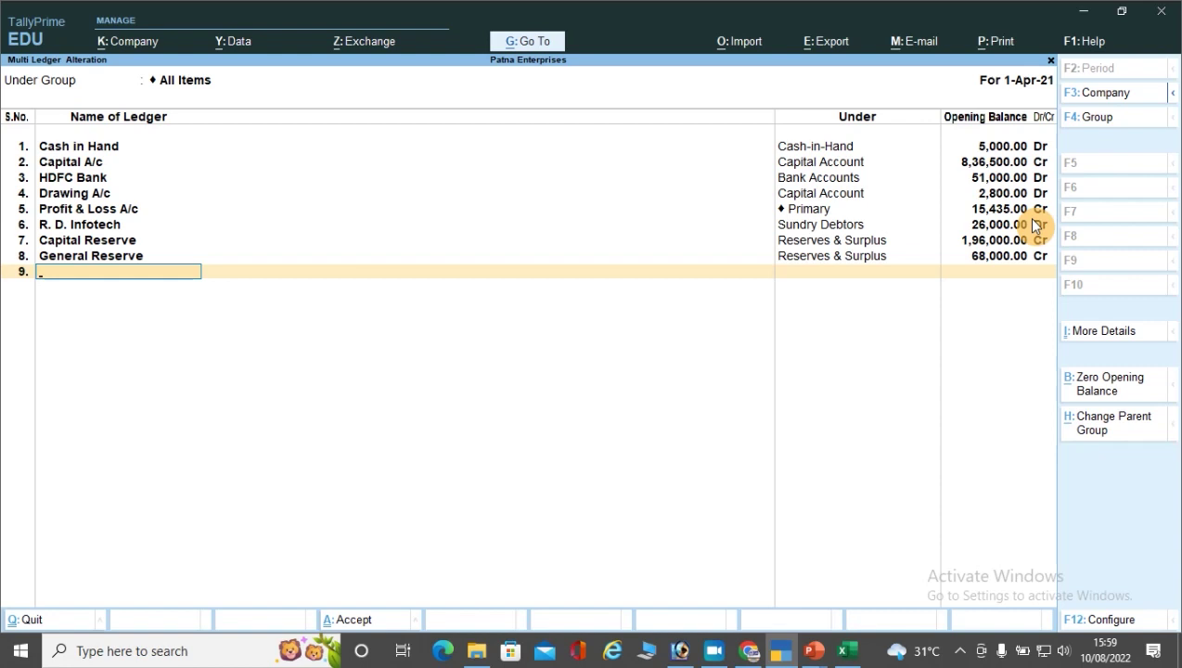
Step: Add a Loan From IDBI Bank ledger under Loans (Liability) with an opening balance of 1,25,000 Cr
type("Loan From IDBI Bank")
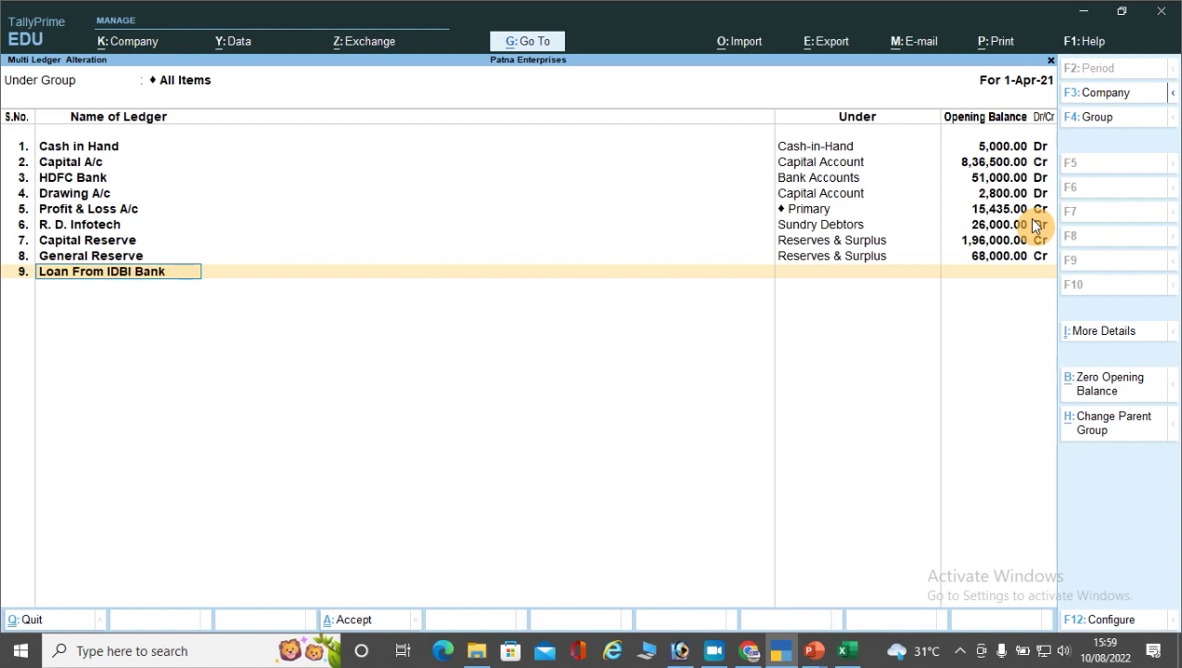
key("Return")
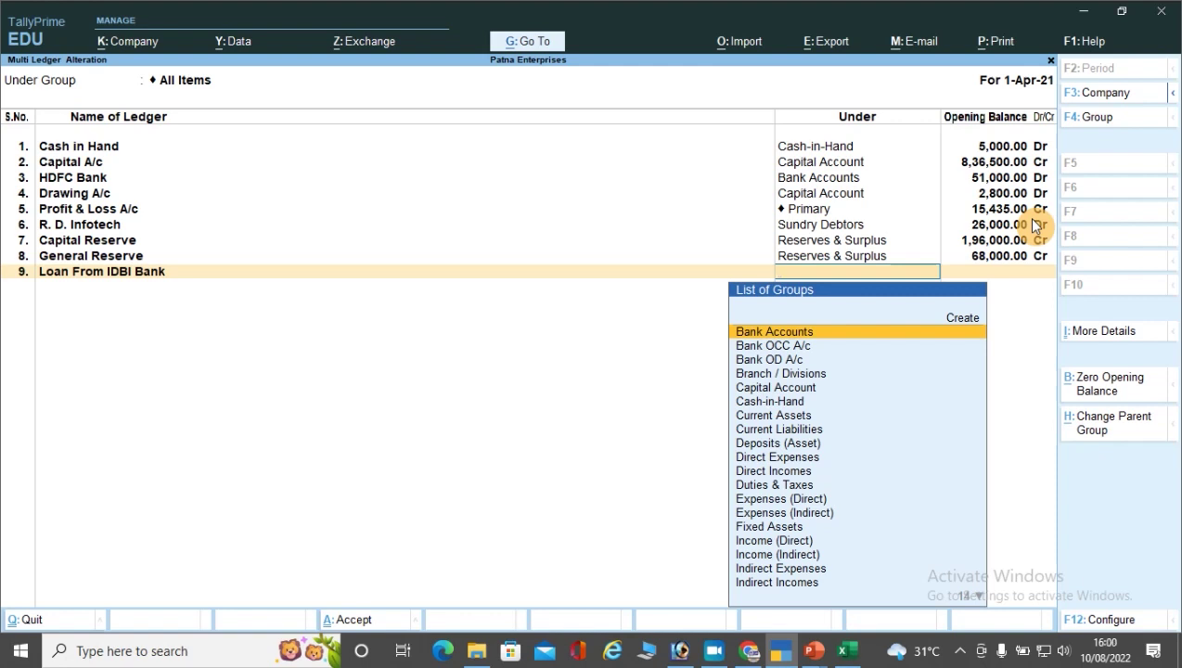
type("Lo")
key("Down")
key("Up")
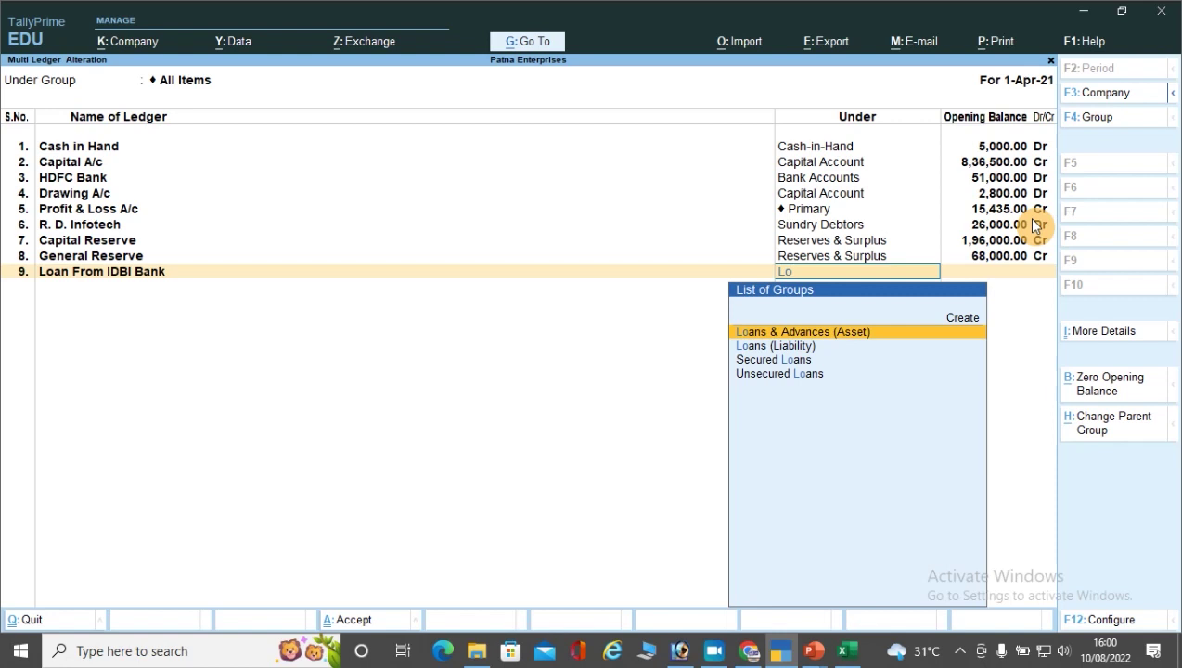
key("Down")
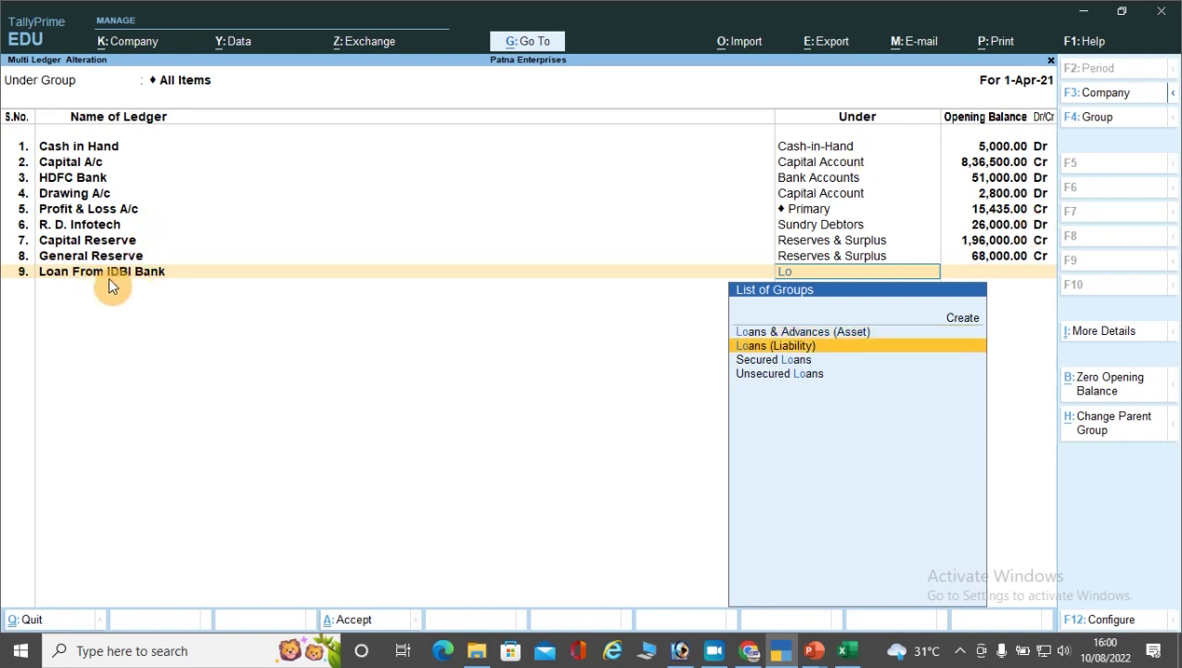
key("Return")
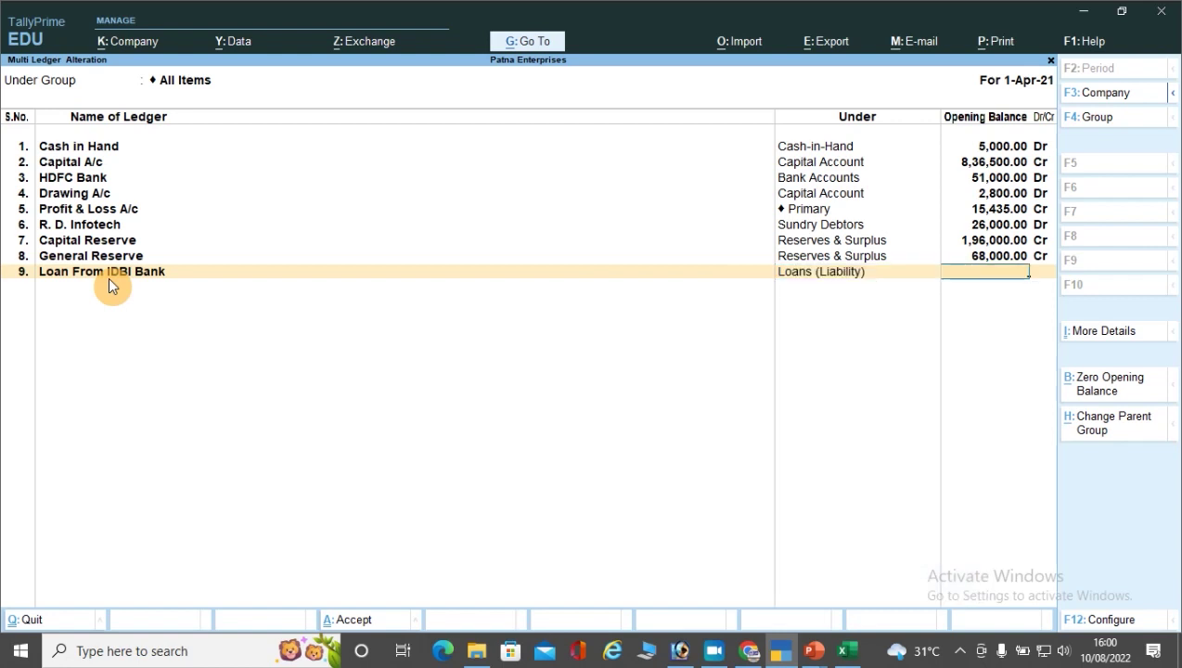
type("125000")
key("Return")
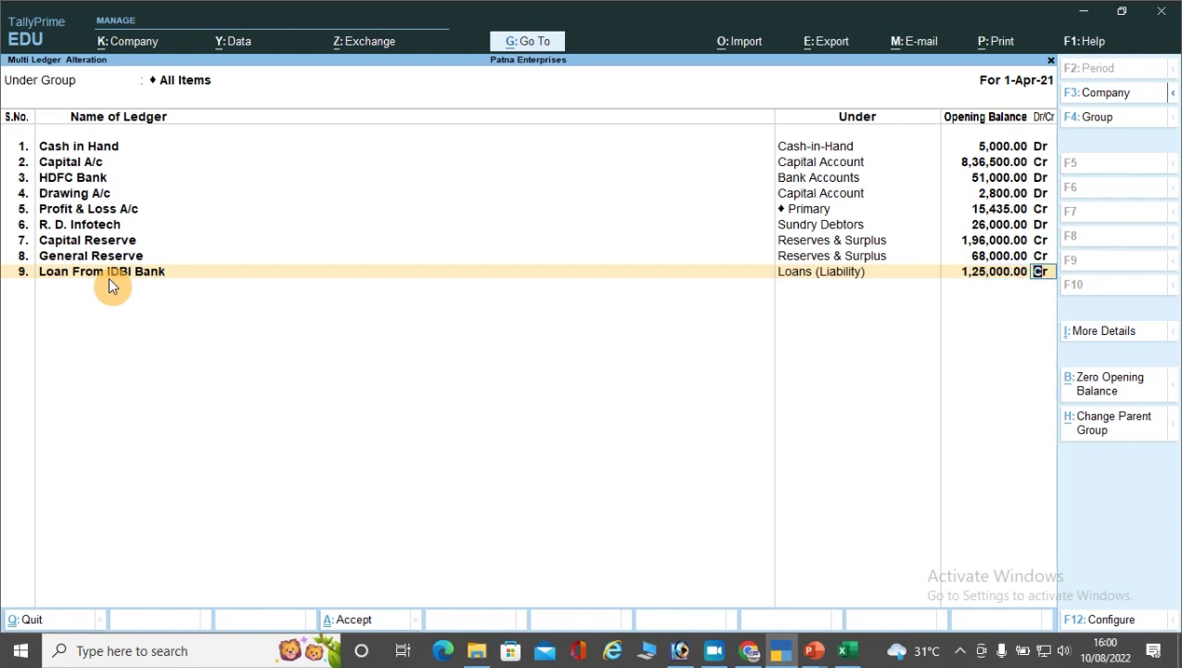
key("Return")
Step: Add a Loan From Manager ledger under Loans (Liability) with an opening balance of 1,10,000 Cr
type("Loan")
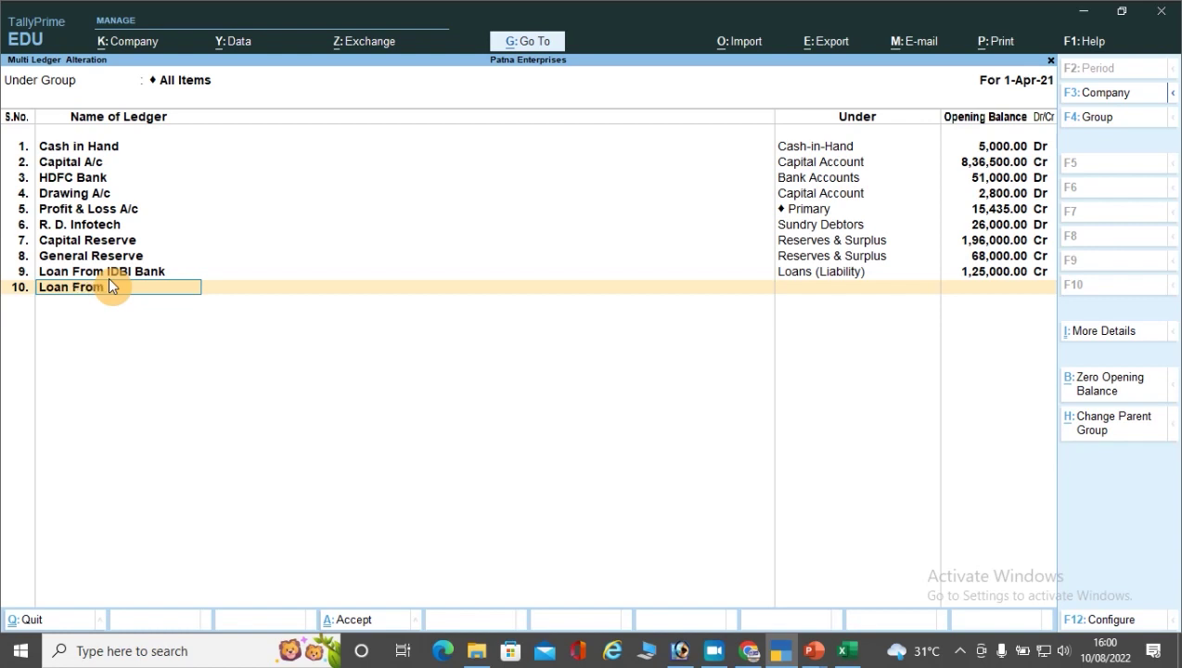
type("From Manager")
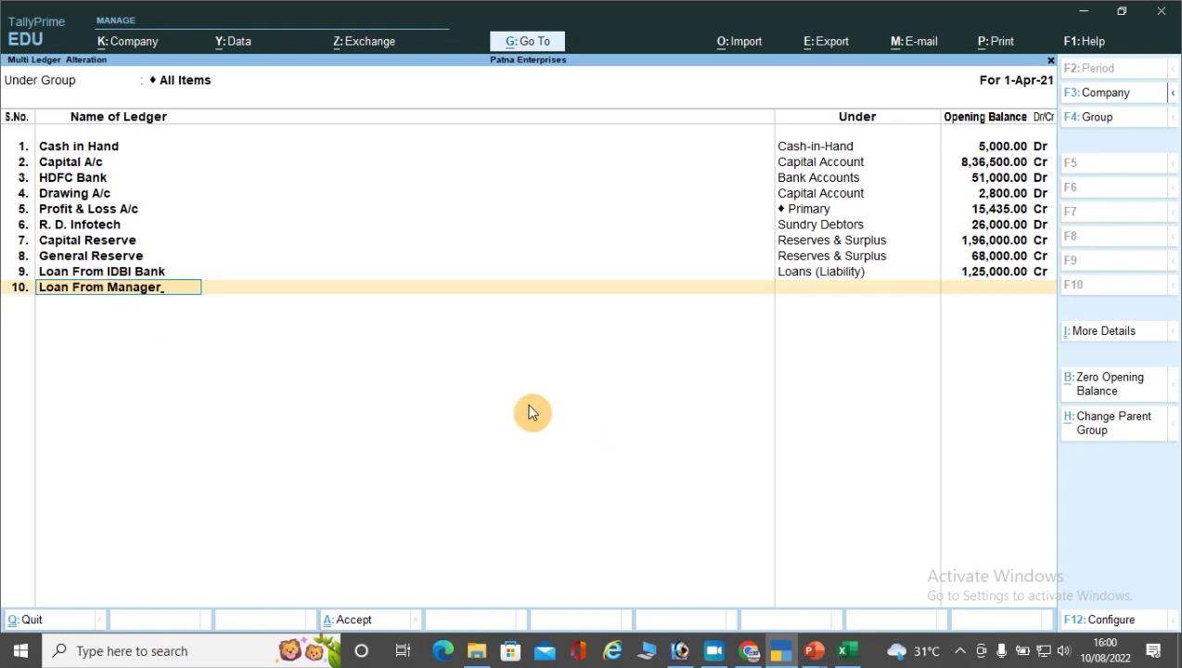
key("Return")
type("Lo")
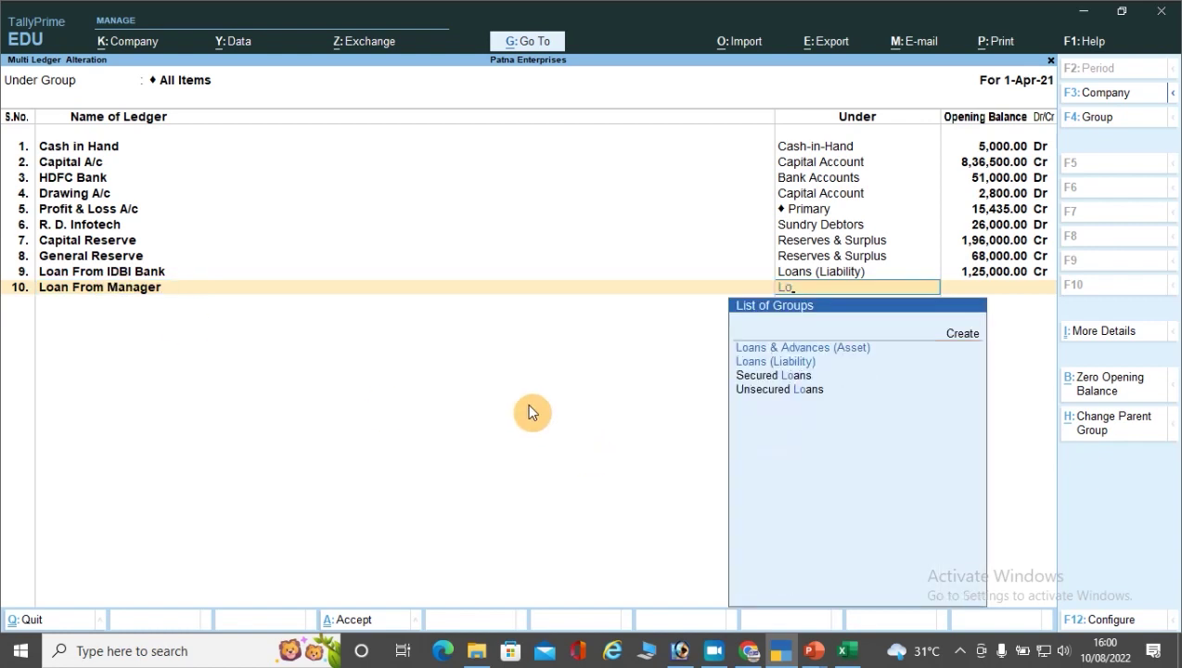
key("Down")
key("Return")
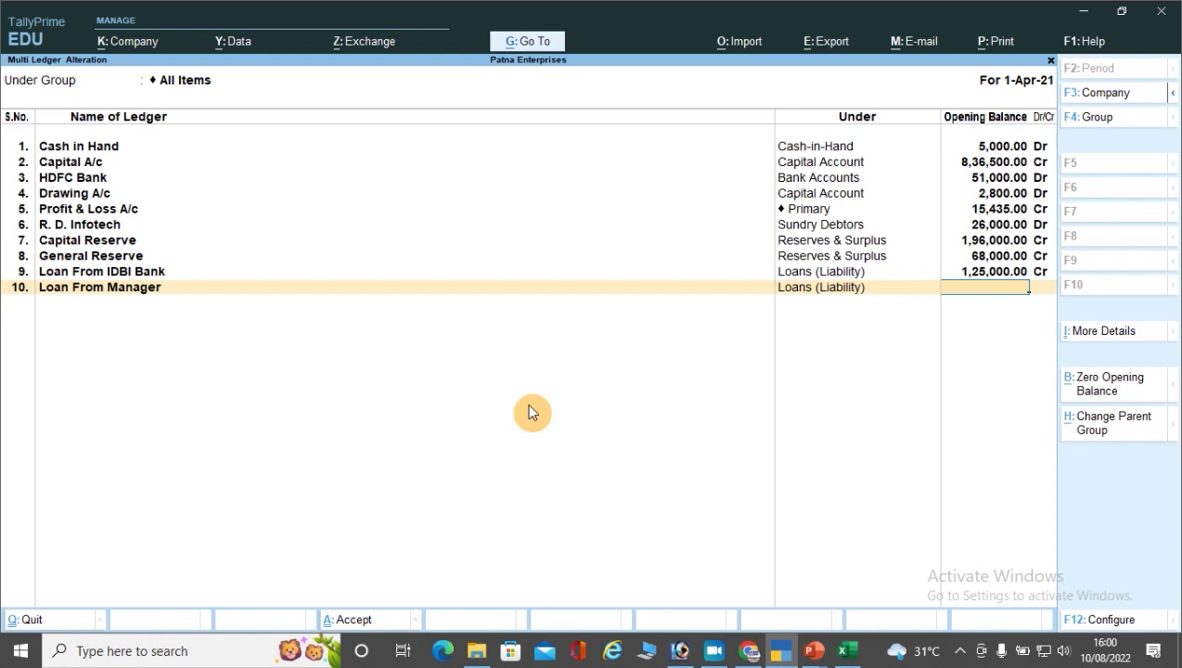
type("110000")
key("Return")
key("Return")
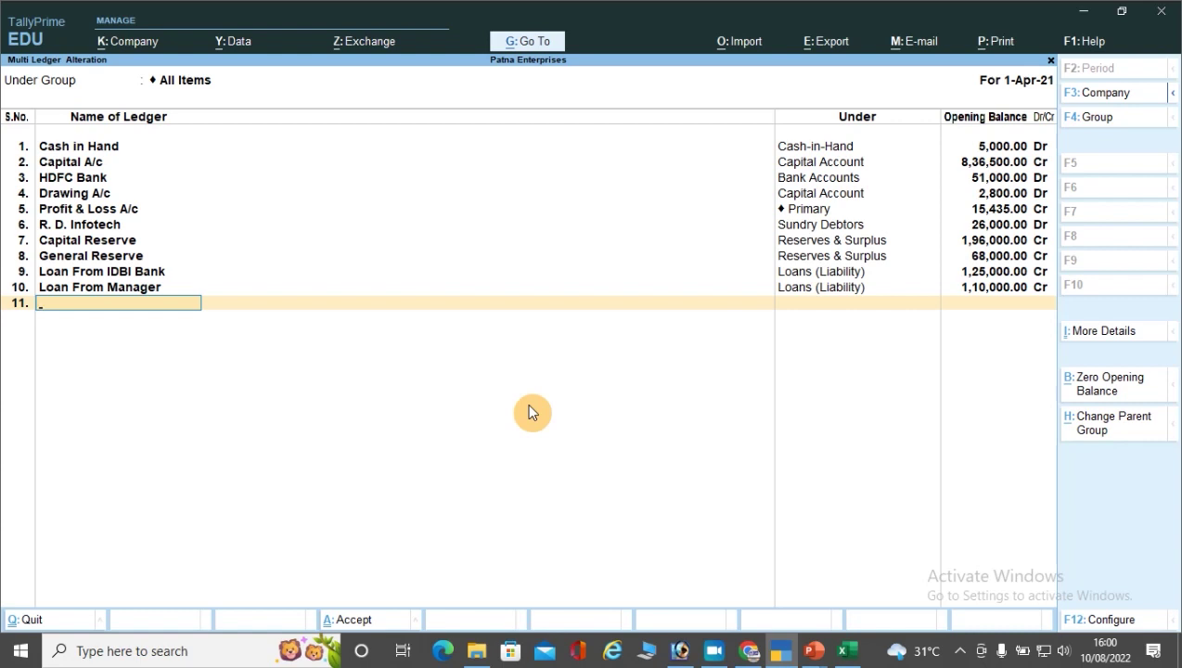
Step: Add an O/s Eelctricity Bill ledger under Current Liabilities with an opening balance of 3,400 Cr
type("O")
type("/s")
type(" Ee")
type("lct")
key("BackSpace")
type("ctricity Bill")
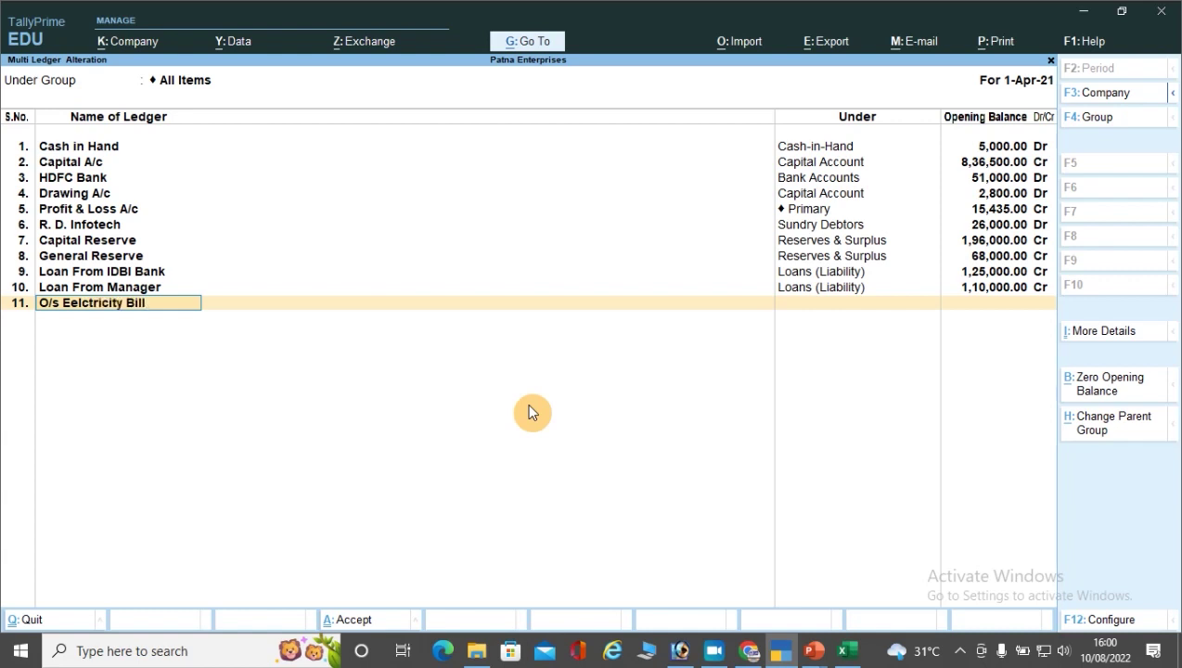
key("Return")
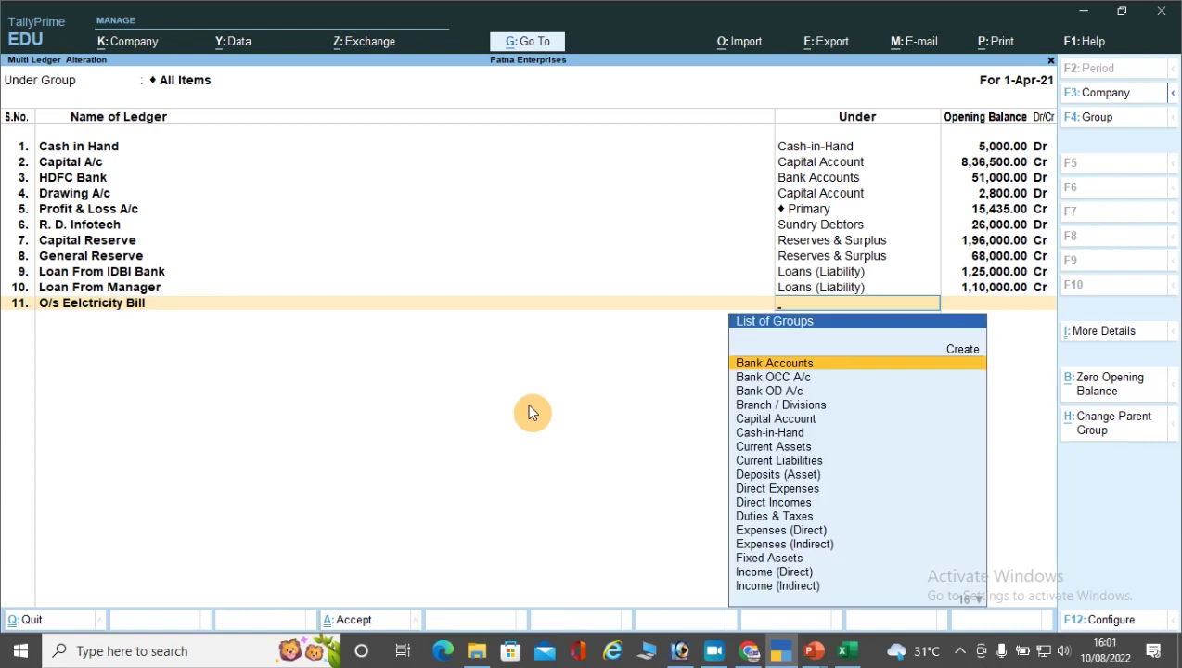
type("Cu")
key("Down")
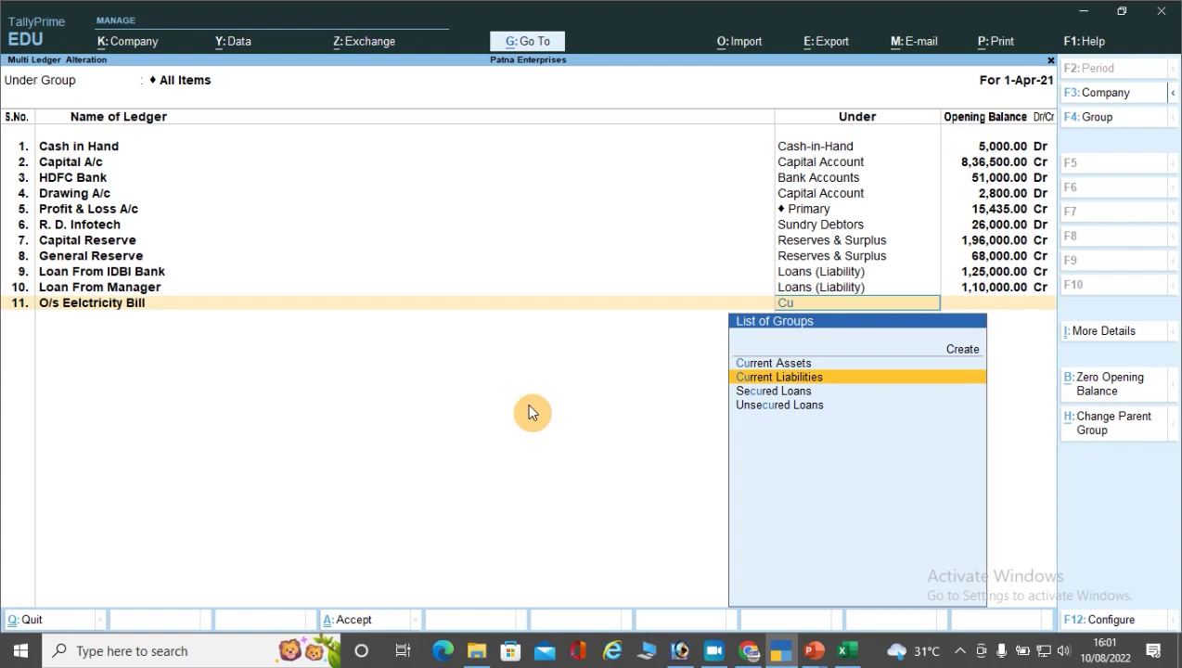
key("Return")
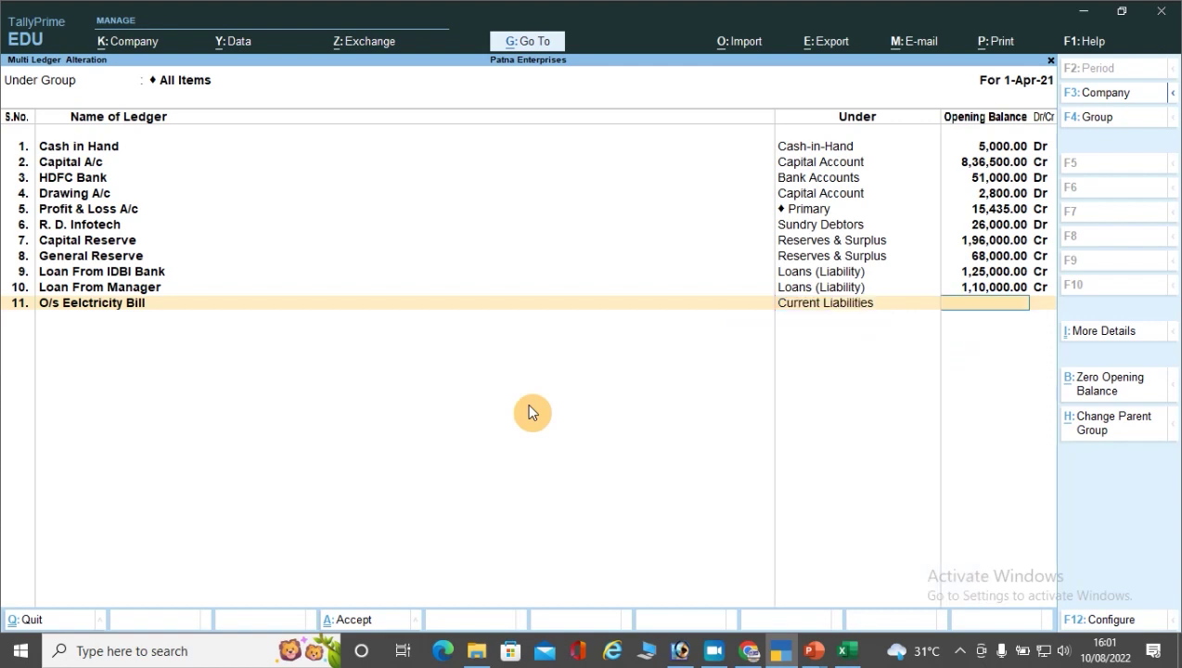
type("3400")
key("Return")
key("Return")
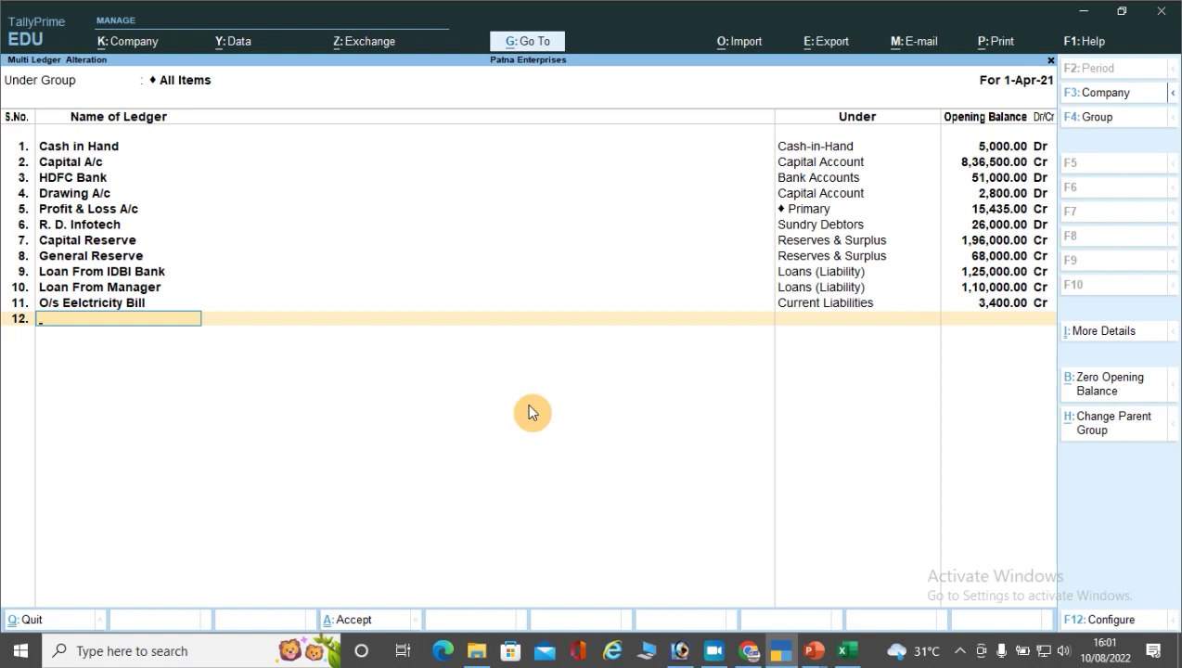
Step: Add a Bill Payable ledger under Current Liabilities with an opening balance of 11,200 Cr
type("Bo")
key("BackSpace")
type("/P")
key("BackSpace")
type("ill Pay")
key("BackSpace")
type("ayble")
key("BackSpace")
key("BackSpace")
key("BackSpace")
type("able")
key("Return")
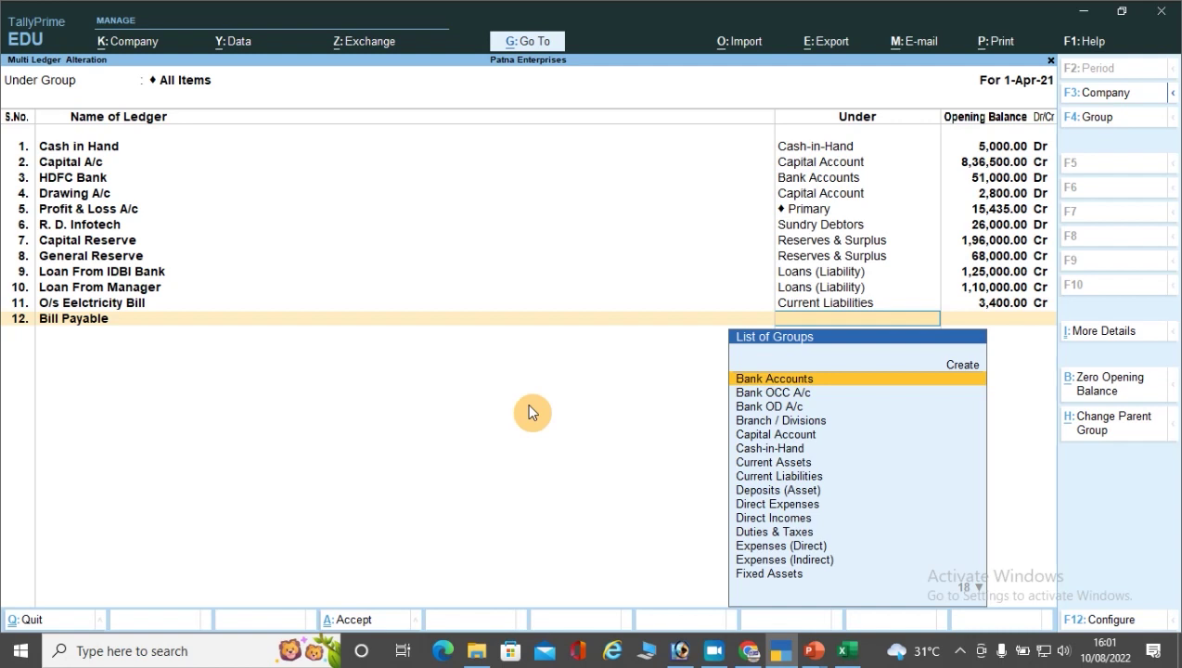
type("Cu")
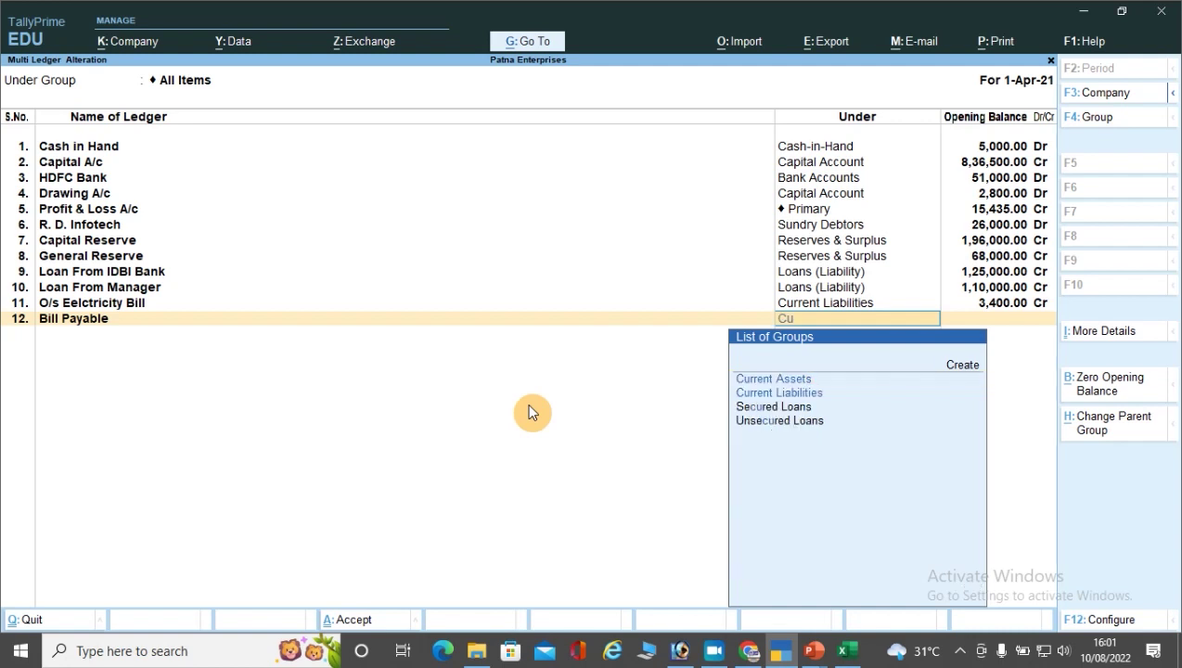
key("Down")
key("Return")
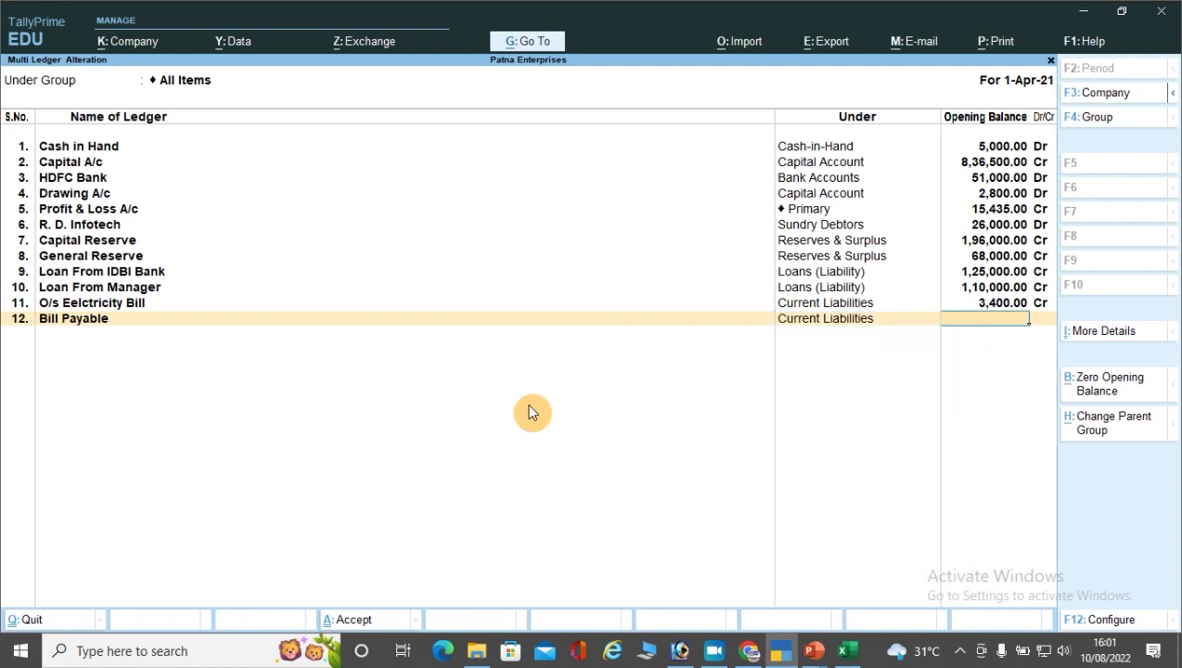
type("11200")
key("Return")
key("Return")
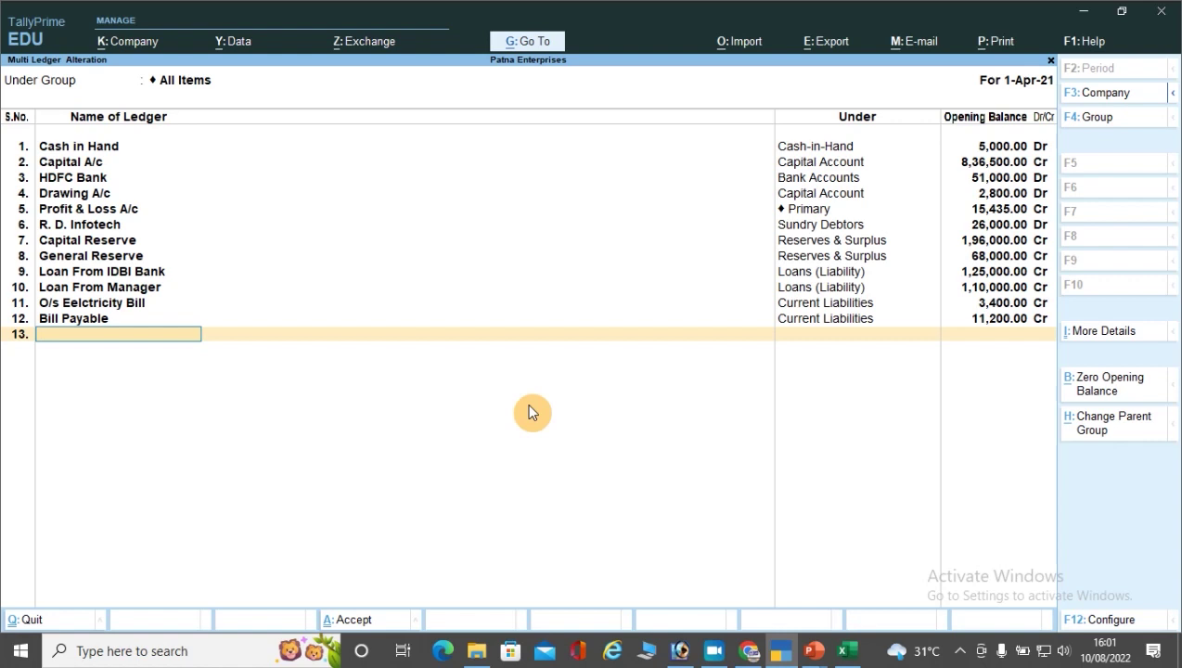
Step: Add a Computer ledger under Fixed Assets with an opening balance of 1,35,200 Dr
type("Computer")
key("Return")
type("F")
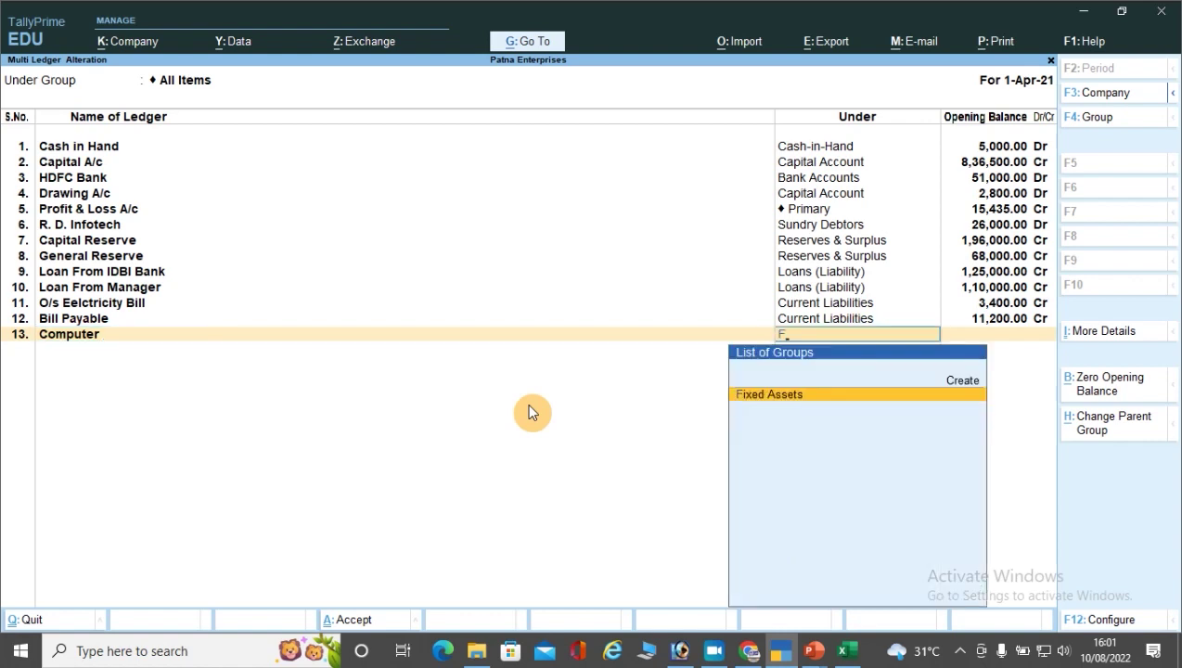
key("Return")
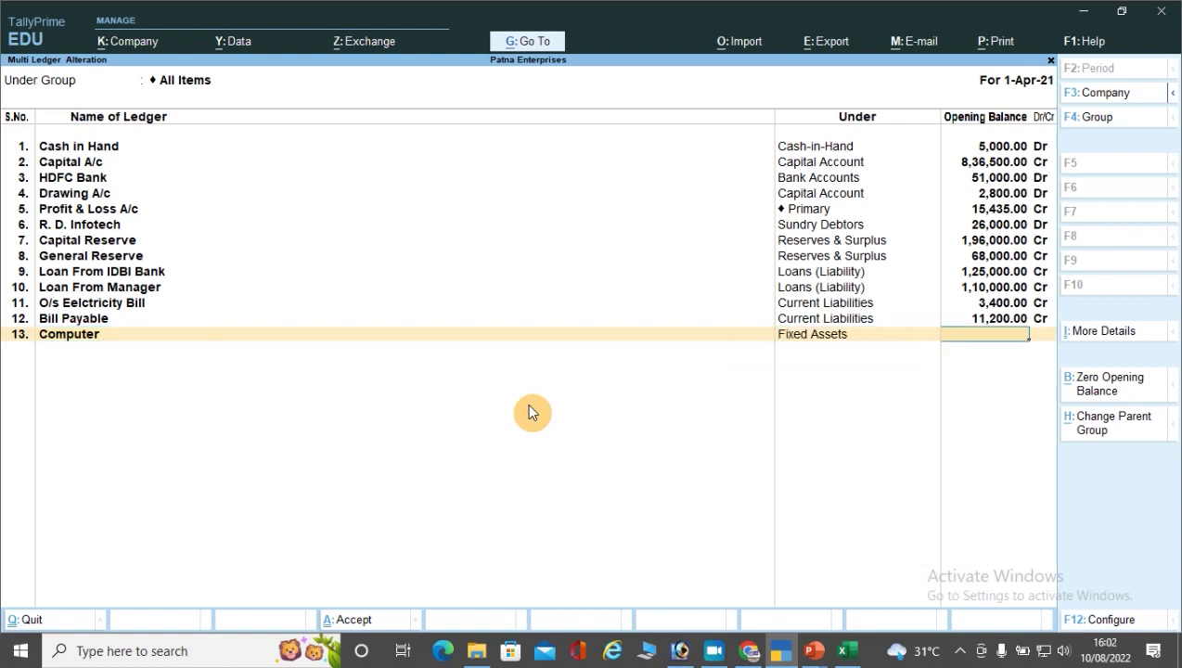
type("1,35,")
type("200")
key("Return")
key("Return")
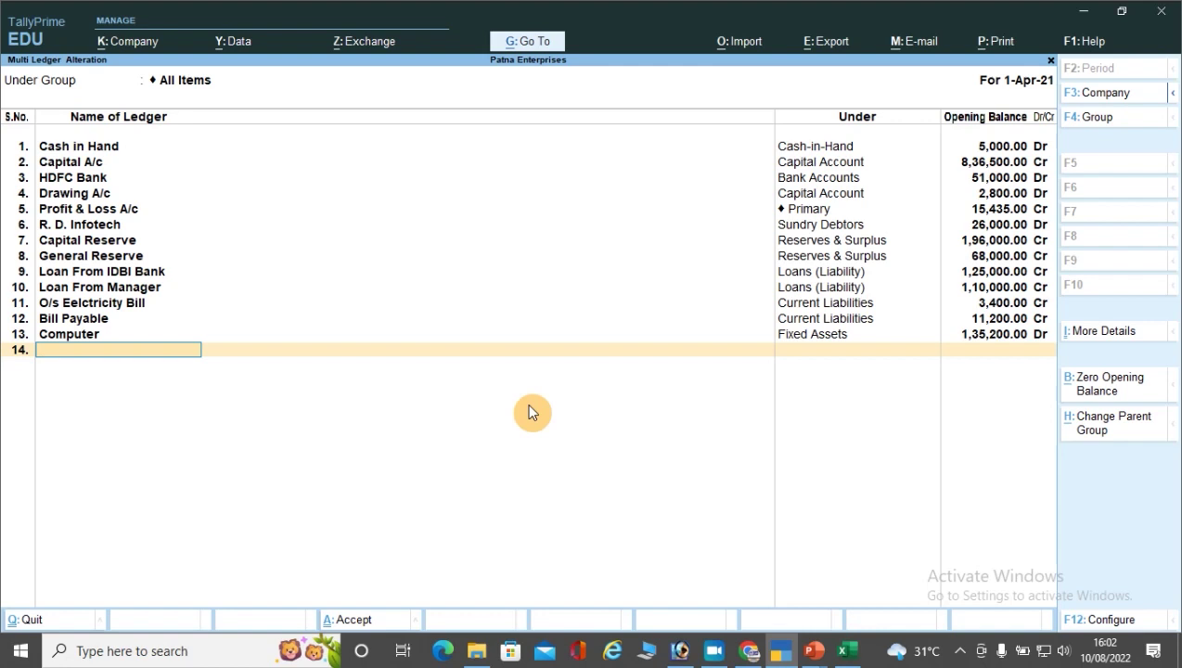
Step: Add a Land & Building ledger under Fixed Assets with an opening balance of 7,85,000 Dr
type("Land & Building")
key("Return")
type("fix")
key("Return")
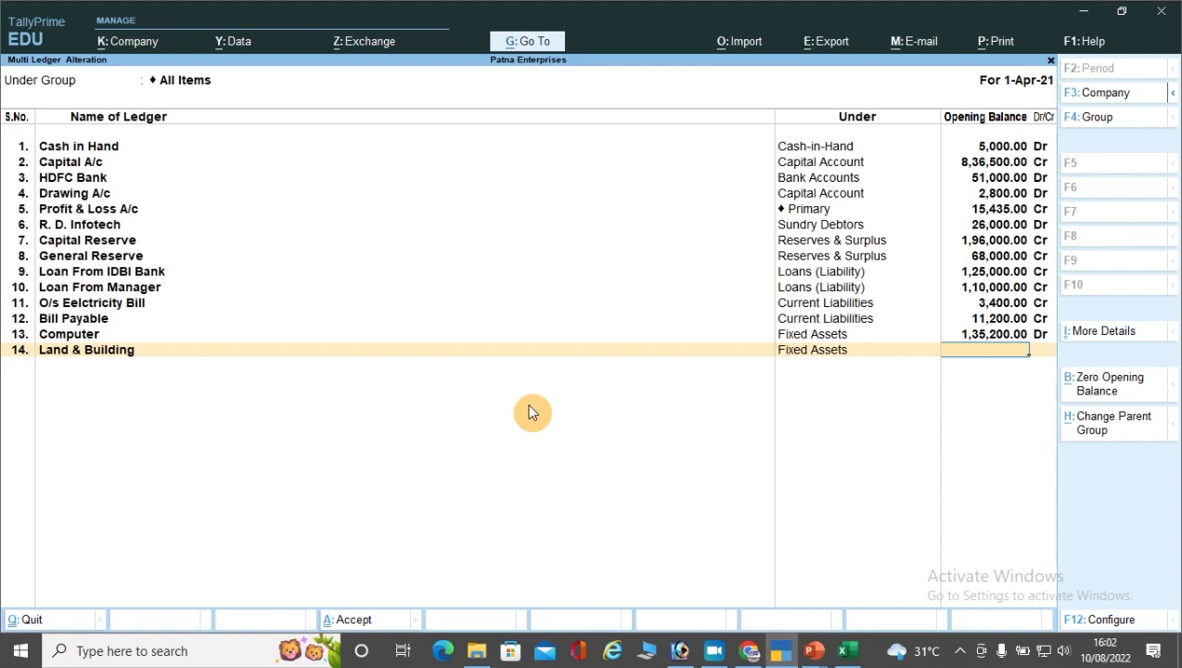
type("785000")
key("Return")
key("Return")
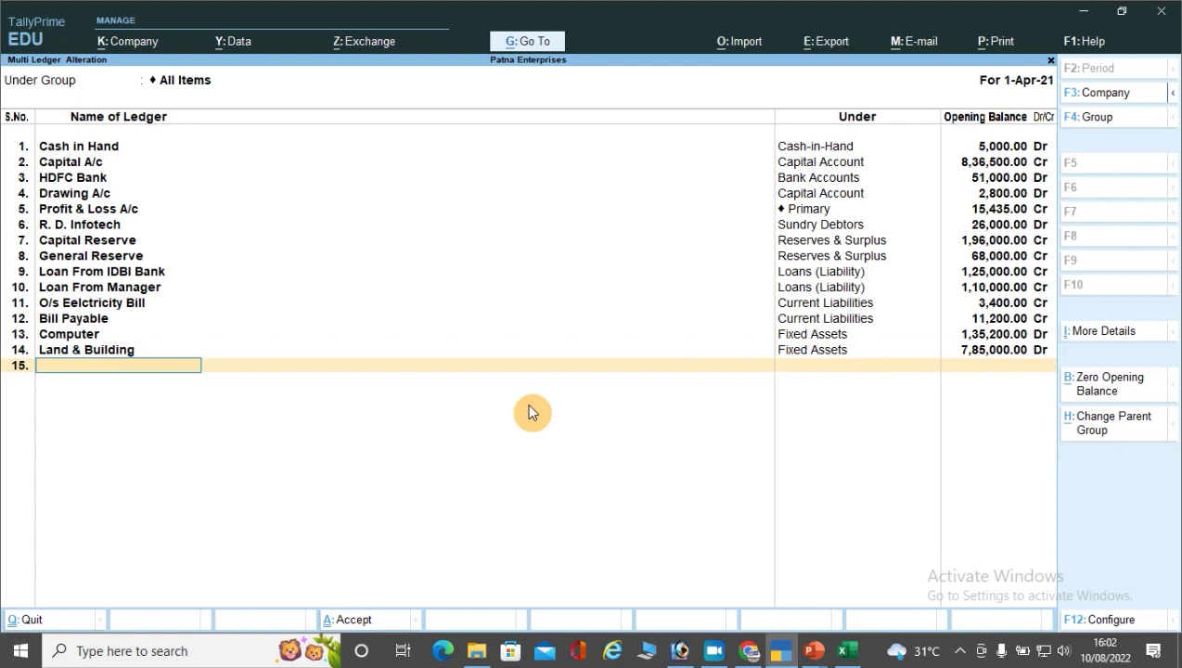
Step: Add a Plant & Machinery ledger under Fixed Assets with an opening balance of 1,75,000 Dr
type("Plant & Machinery")
key("Return")
key("Return")
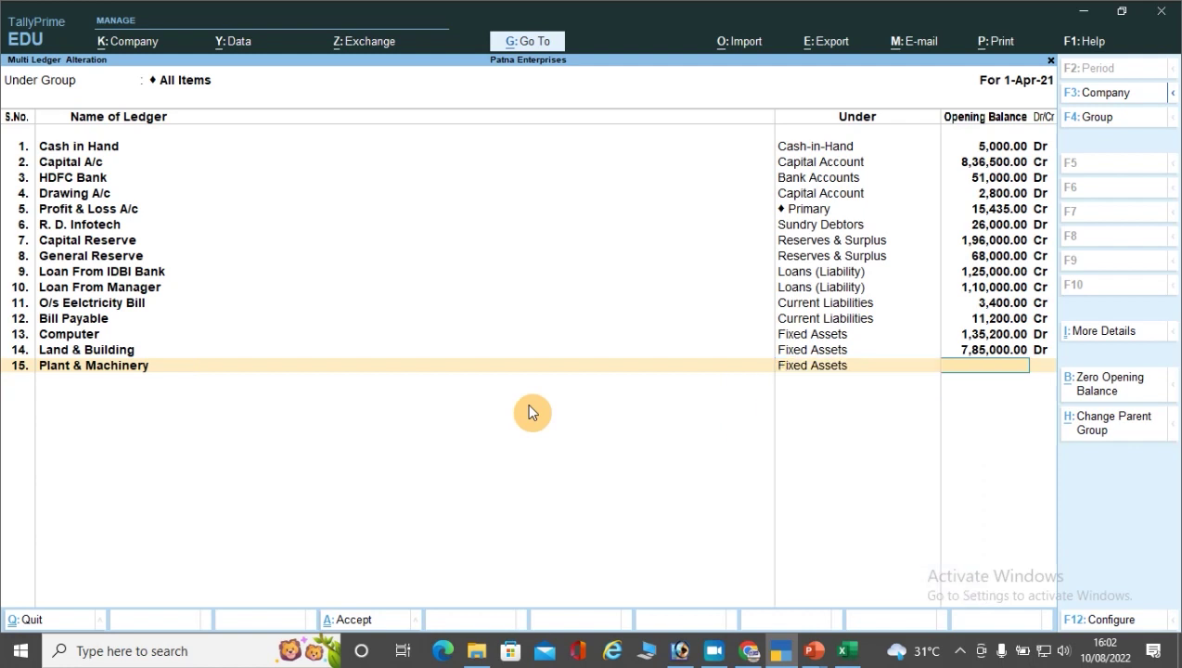
type("175000")
key("Return")
key("Return")
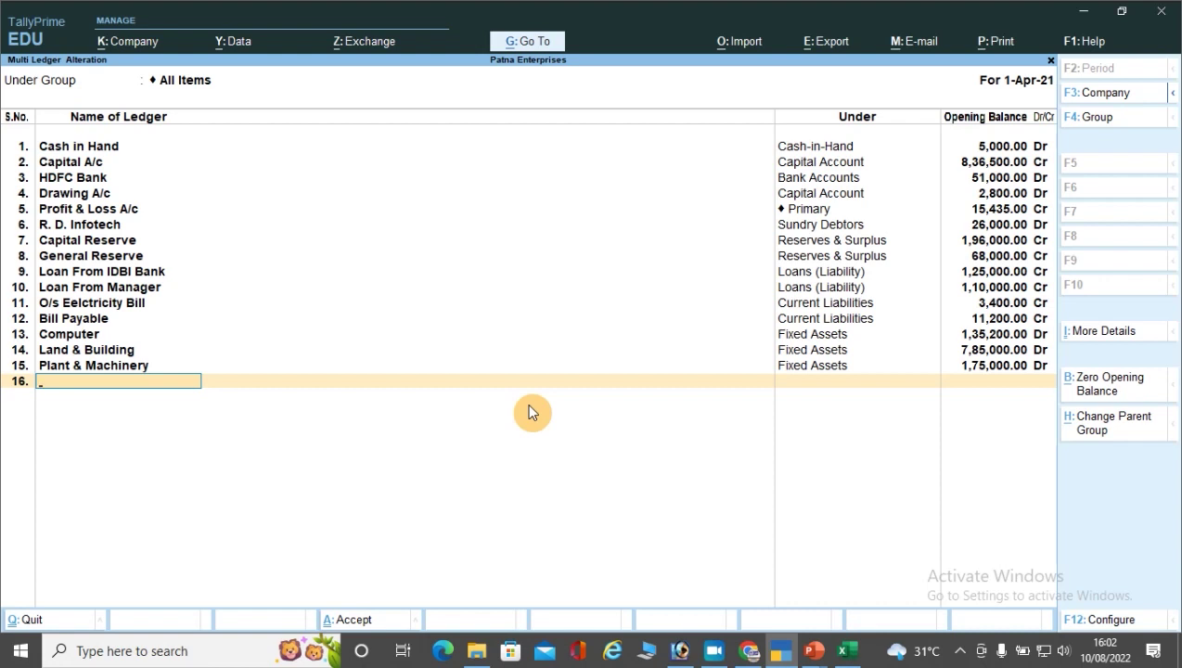
Step: Add a Furniture & Fixture ledger under Fixed Assets with an opening balance of 73,200 Dr
type("Fun")
type("nite")
key("BackSpace")
type("ure &")
type("tuere")
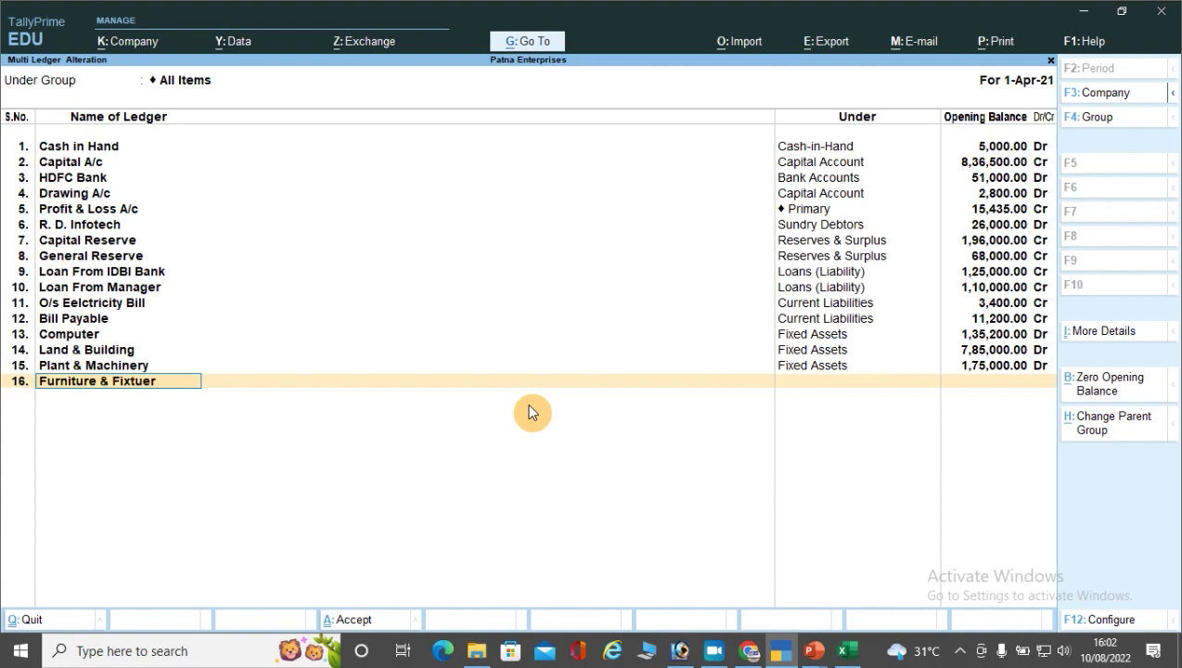
key("BackSpace")
key("BackSpace")
key("BackSpace")
type("re")
key("Return")
type("f")
key("Return")
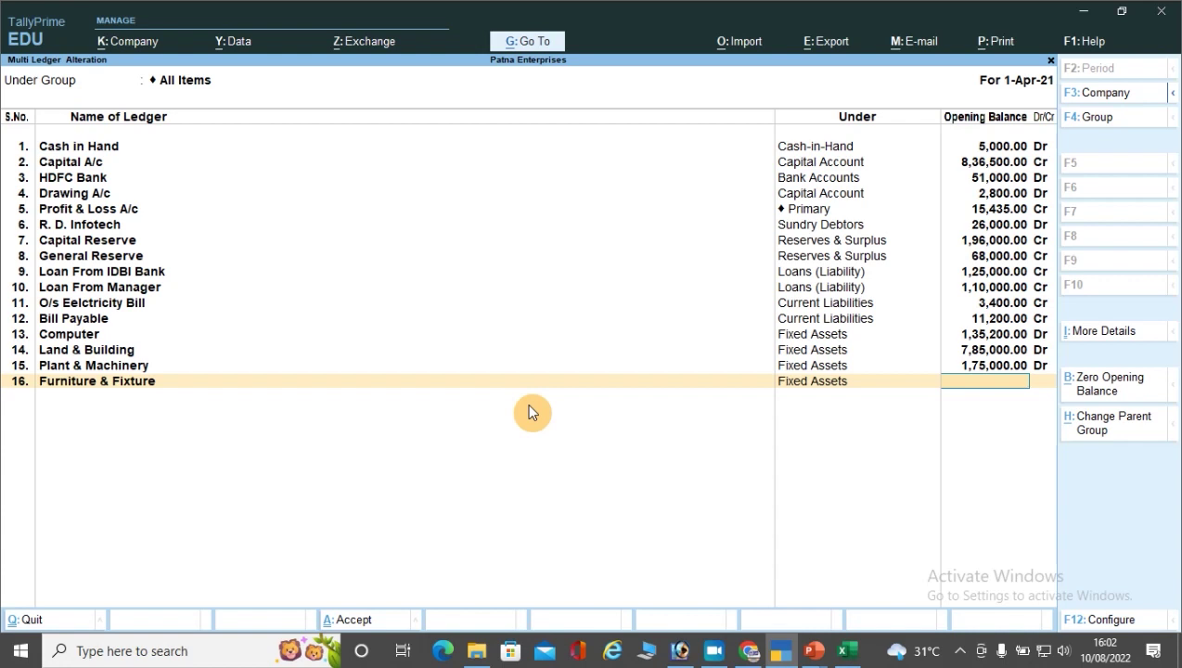
type("73200")
key("Return")
key("Return")
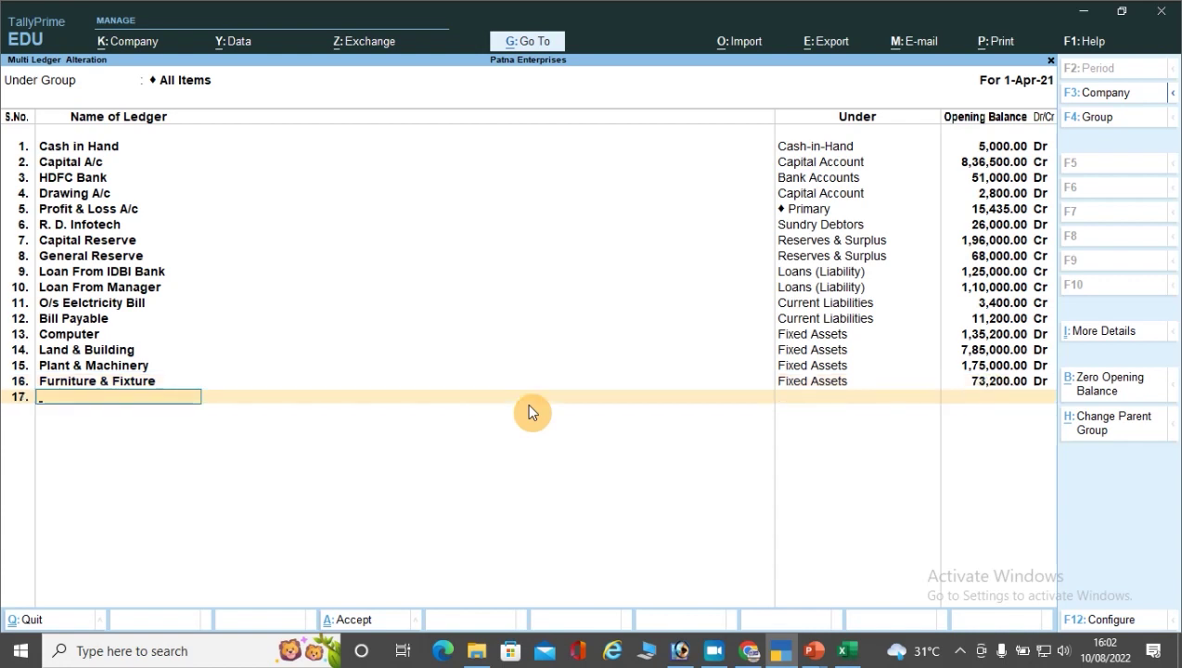
Step: Add an Investment in ICICI ledger under Investments with an opening balance of 1,50,000 Dr
type("Invest")
type("ment i")
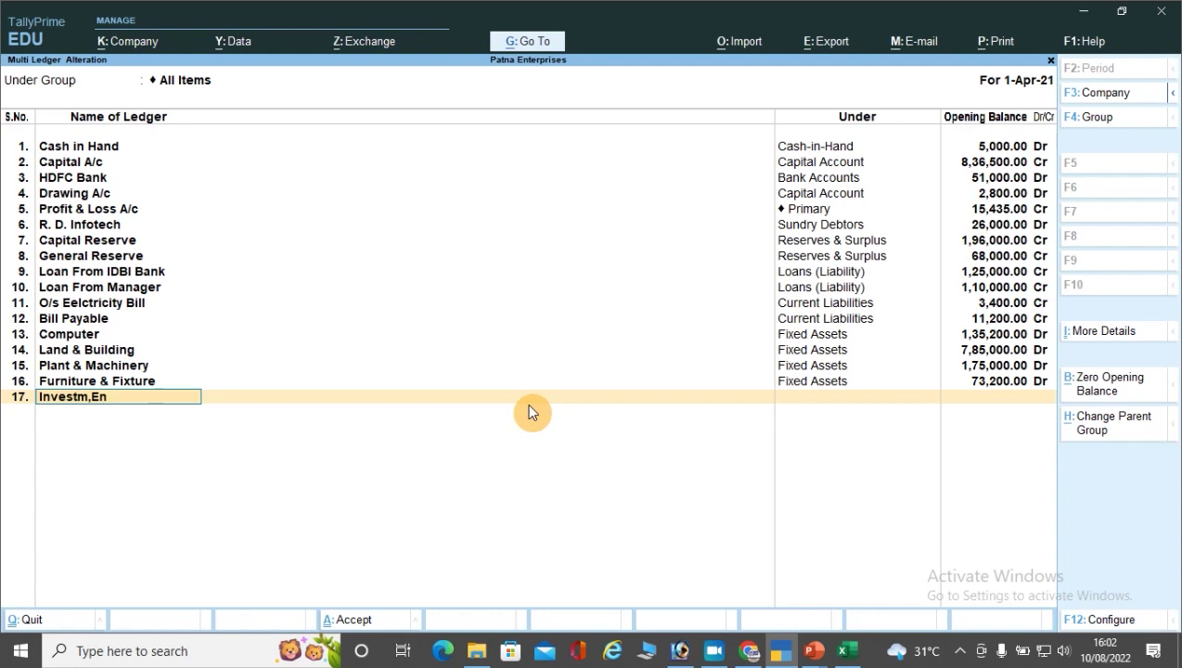
type("n ICICI")
key("Return")
type("Inve")
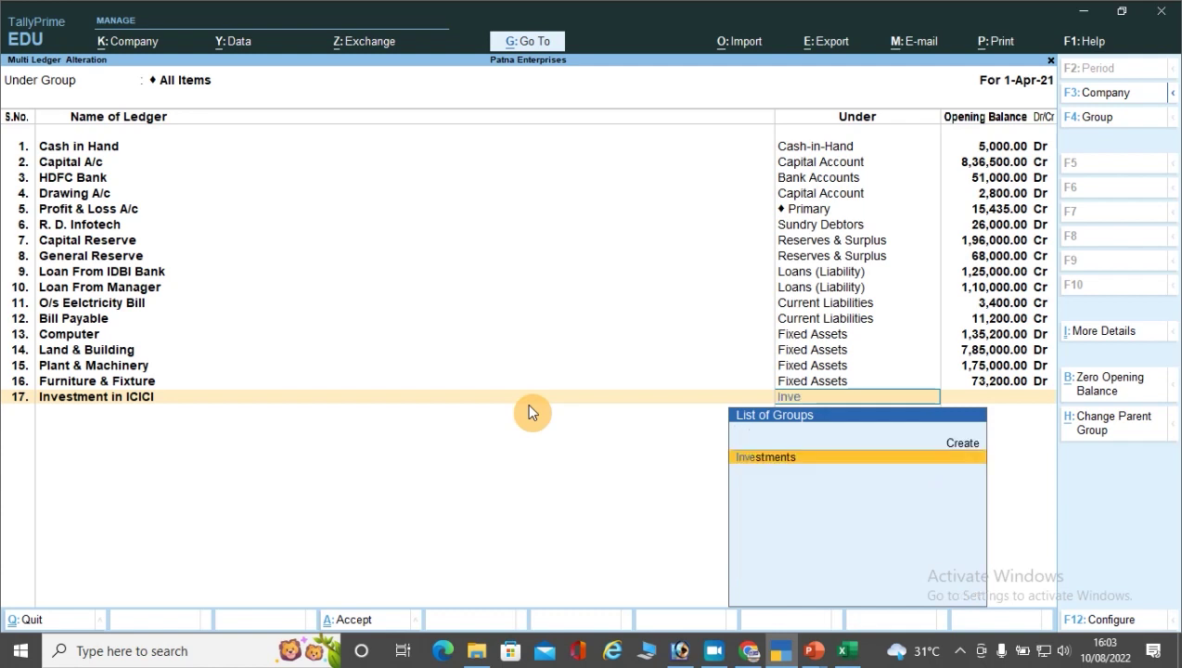
key("Return")
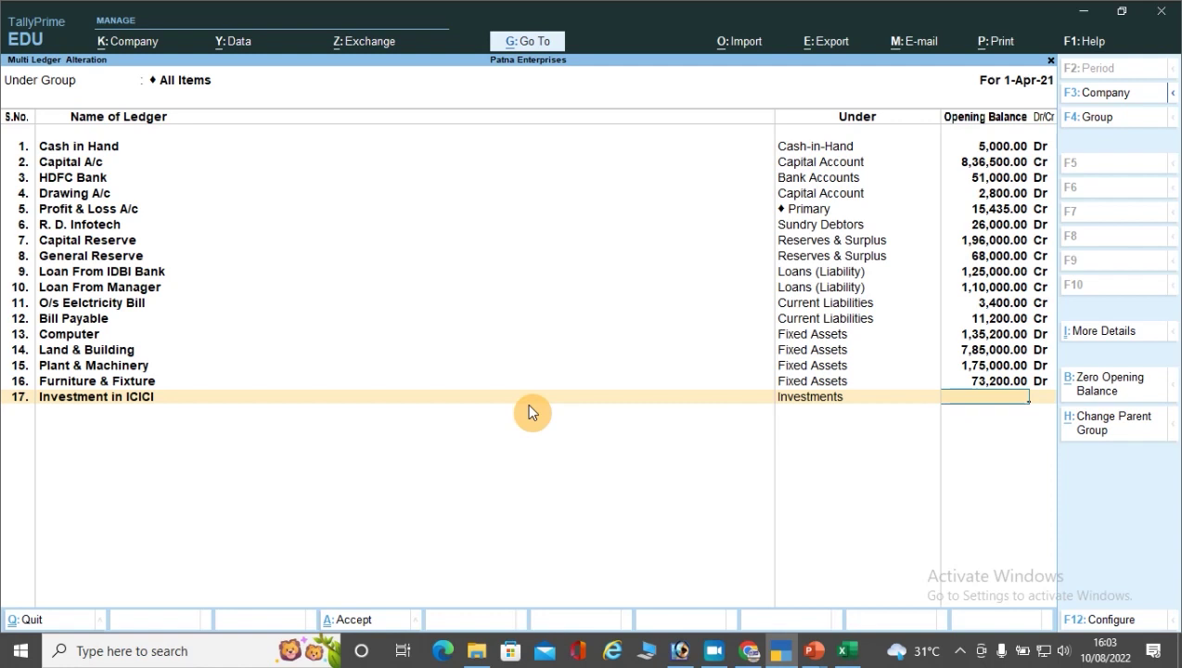
type("150000")
key("Return")
key("Return")
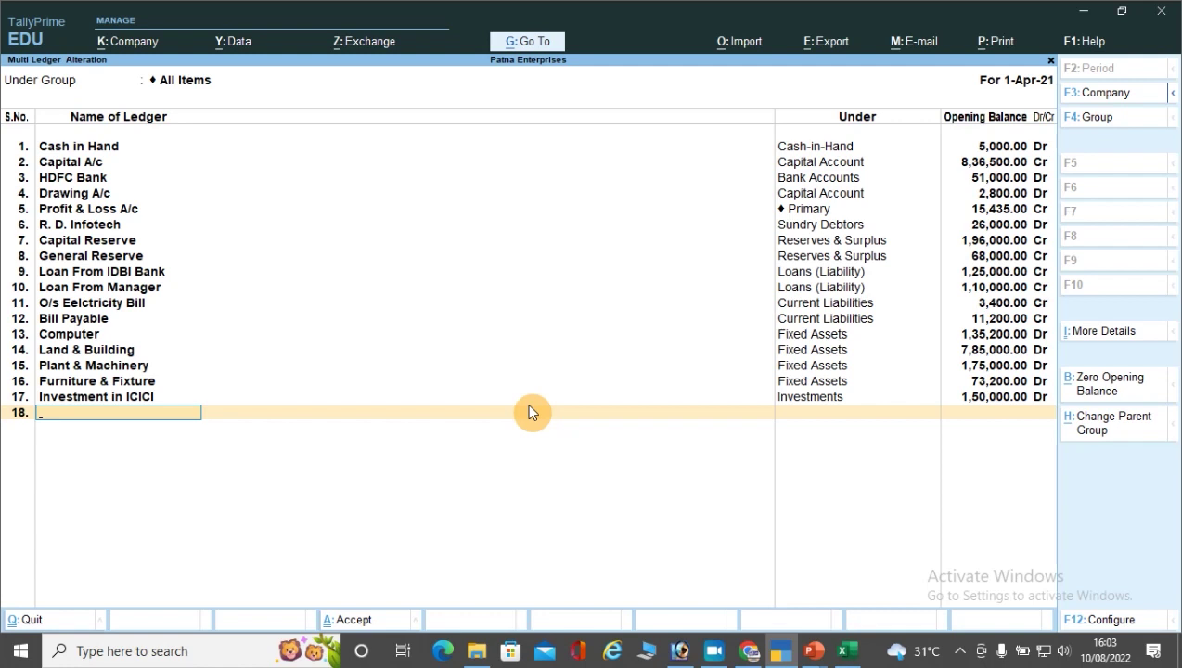
Step: Add an Aman Traders ledger under Sundry Creditors with an opening balance of 32,000 Cr, leaving the bill-wise breakup on account
type("Aman Traders")
key("Return")
type("Su")
key("Down")
key("Down")
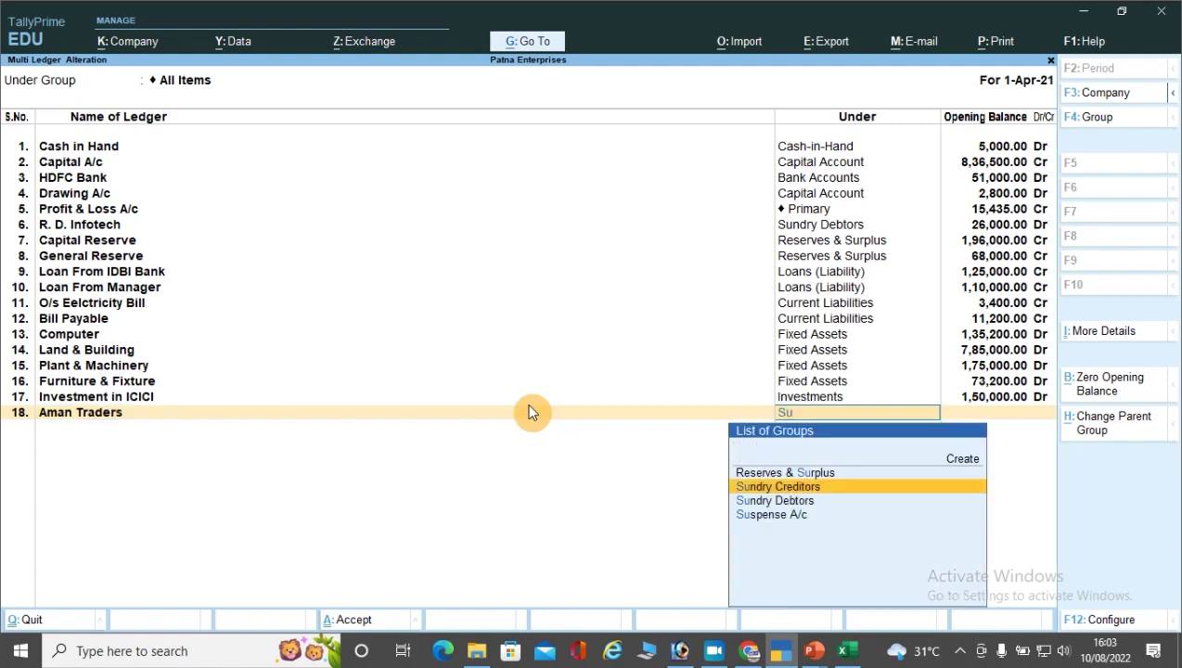
key("Up")
key("Return")
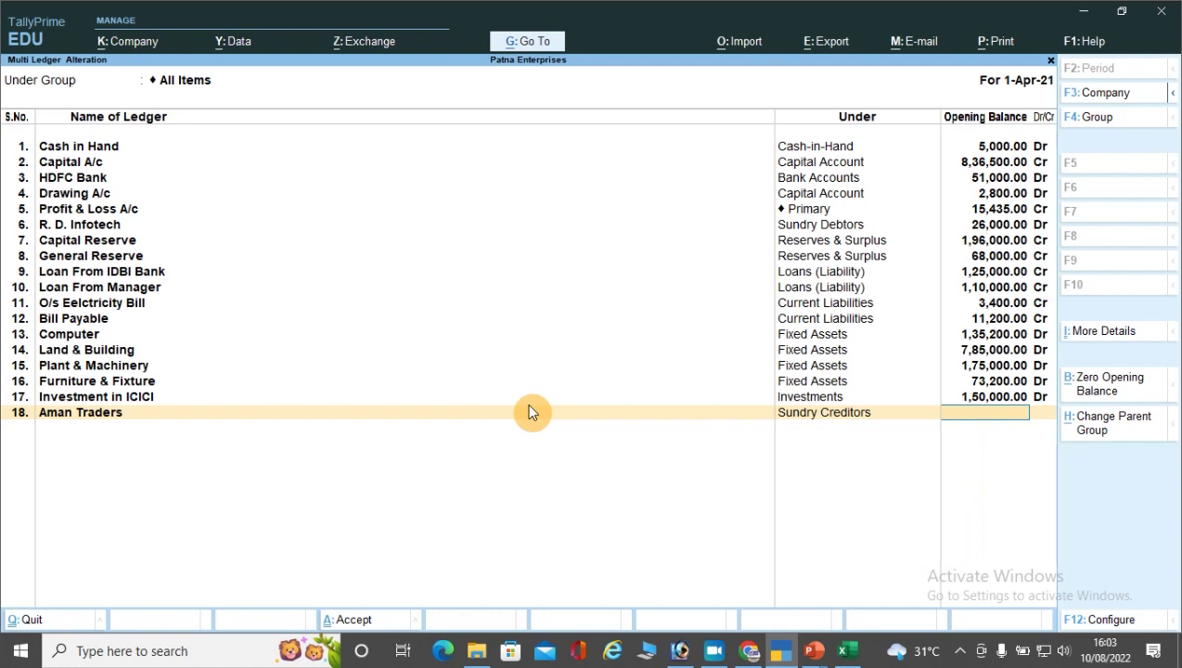
type("32000")
key("Return")
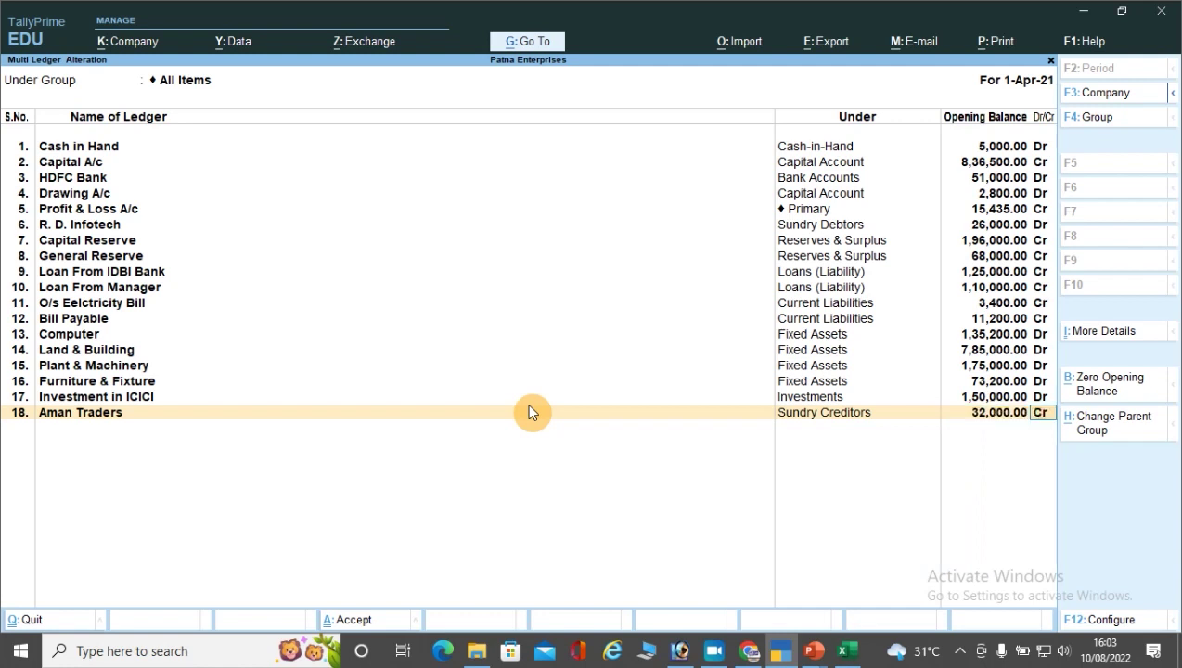
key("Return")
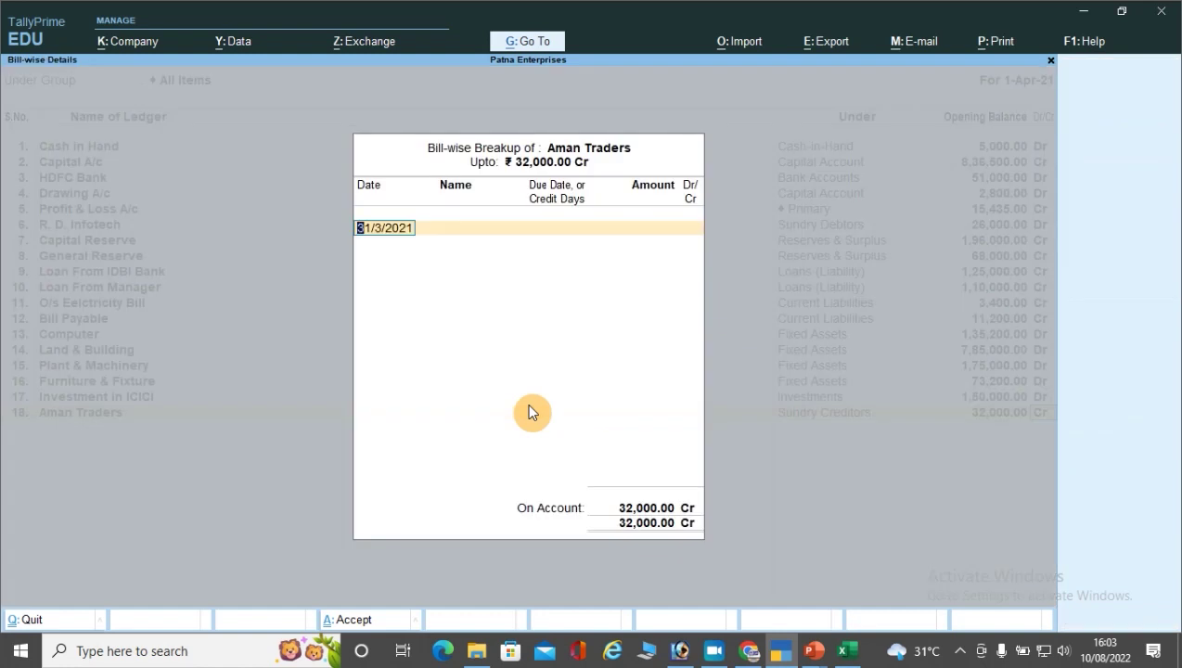
key("Return")
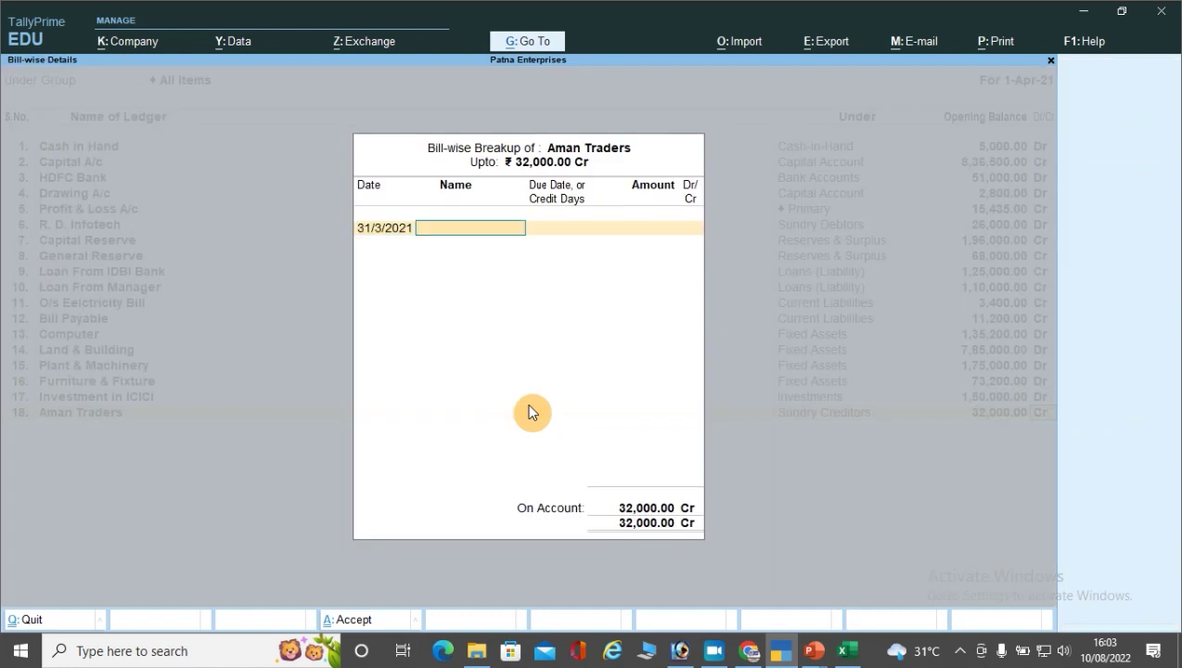
key("Return")
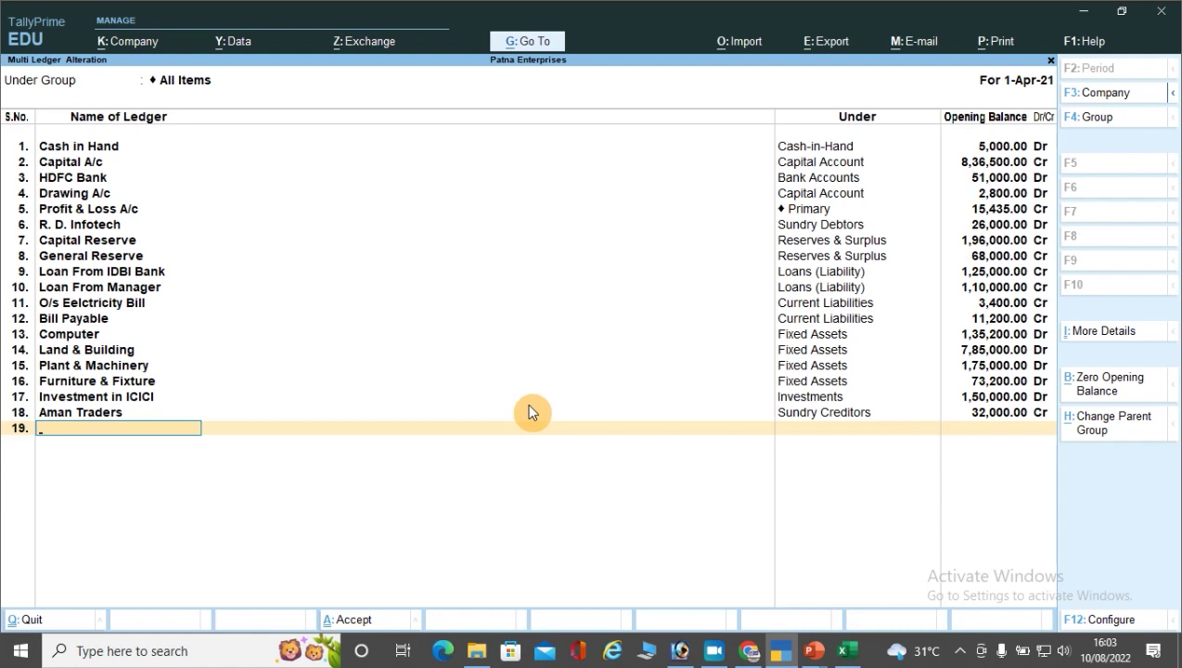
Step: Add a Bill Receivable ledger under Current Assets with an opening balance of 3,000 Dr
type("Bill Receivable")
key("Return")
type("Cu")
key("Down")
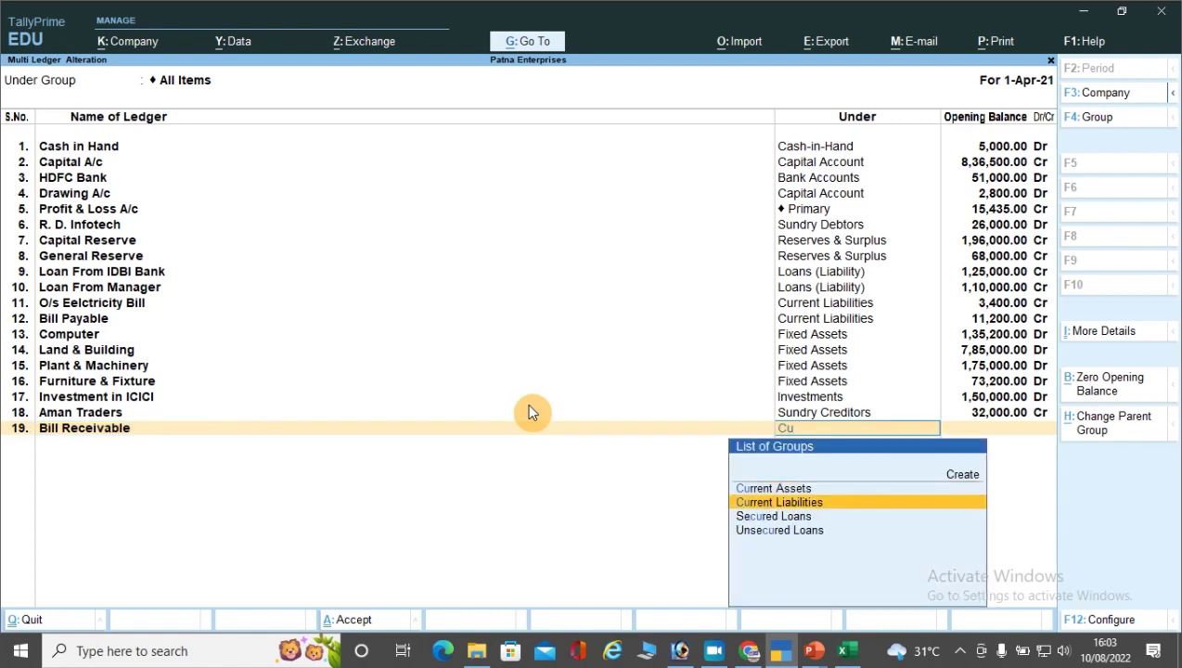
key("Up")
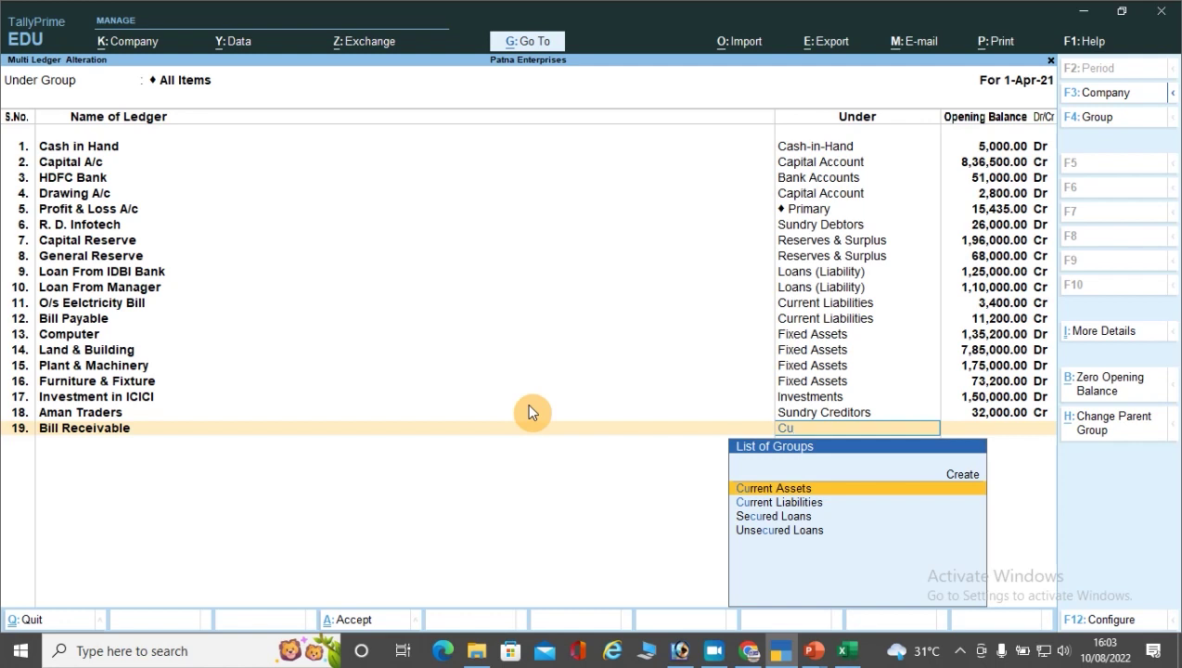
key("Return")
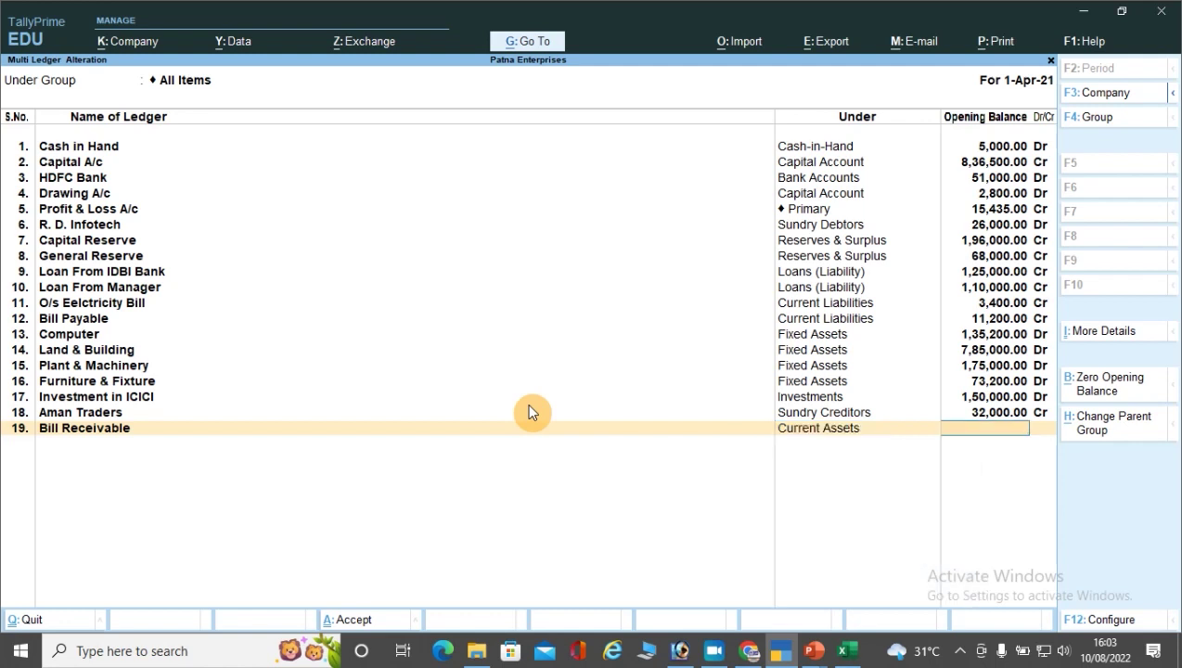
type("3000")
key("Return")
key("Return")
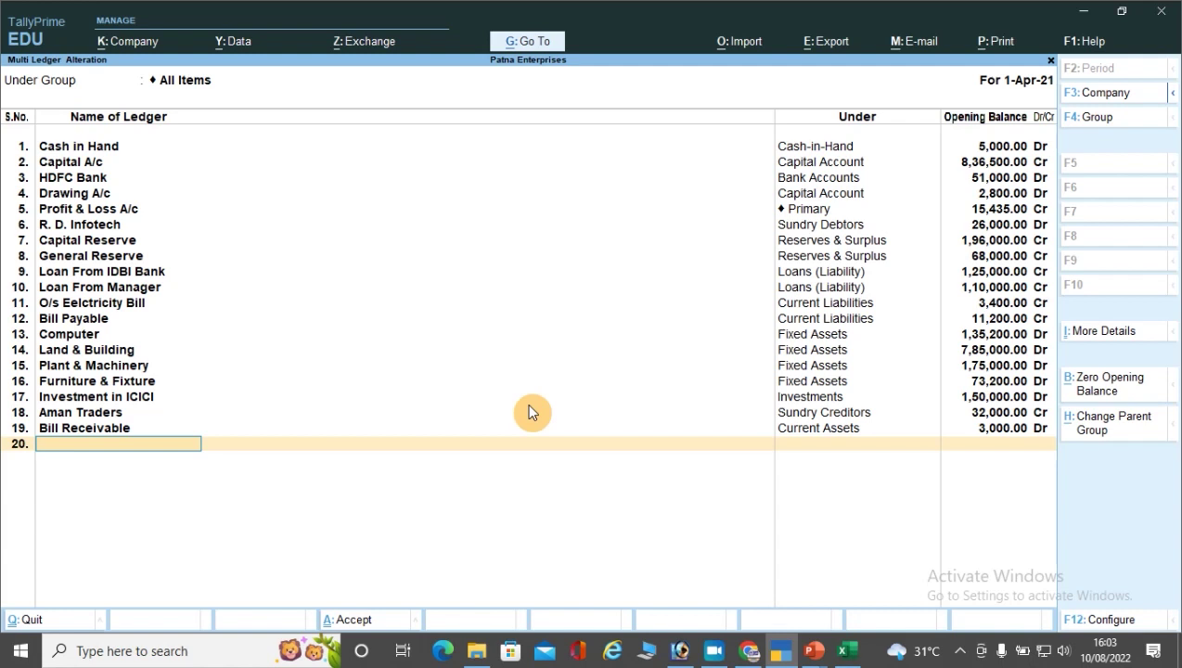
Step: Add an SBI Bank ledger under Bank Accounts with an opening balance of 1,11,000 Dr
type("SBI Bank")
key("Return")
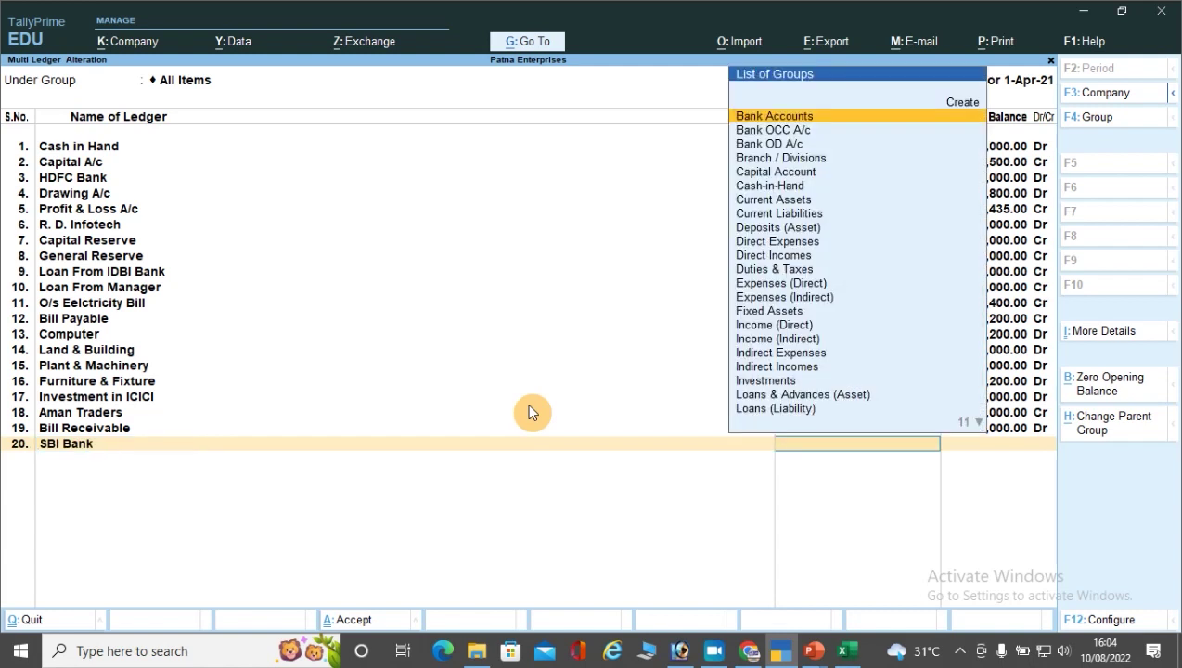
key("Return")
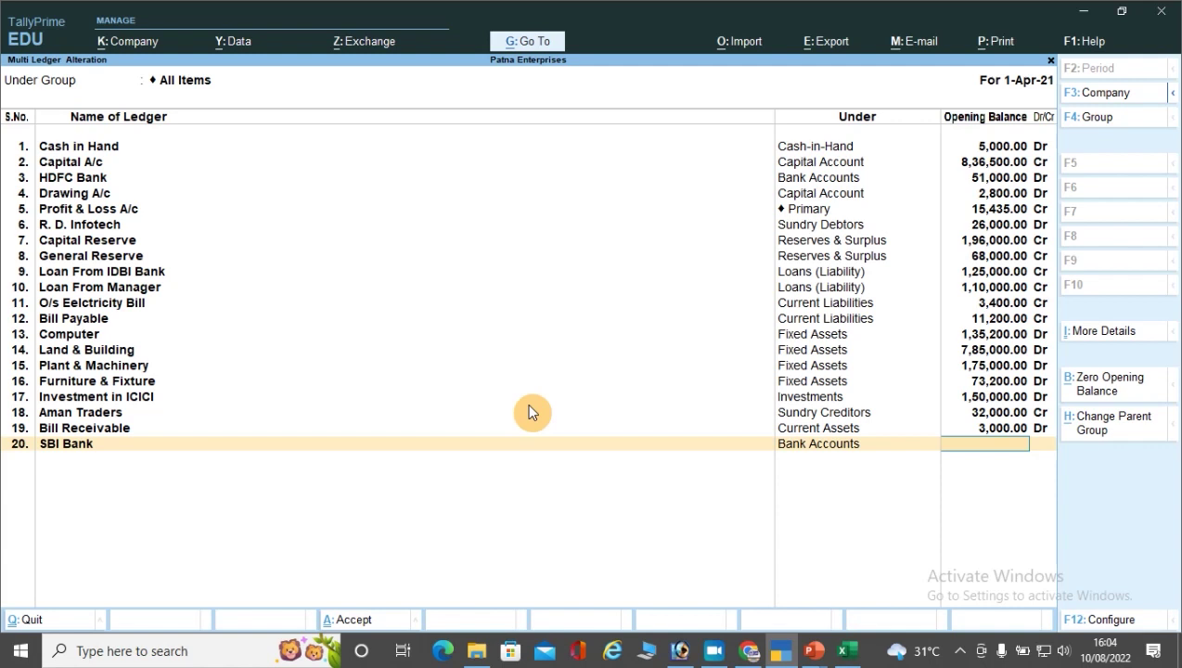
type("1,11,000")
key("Return")
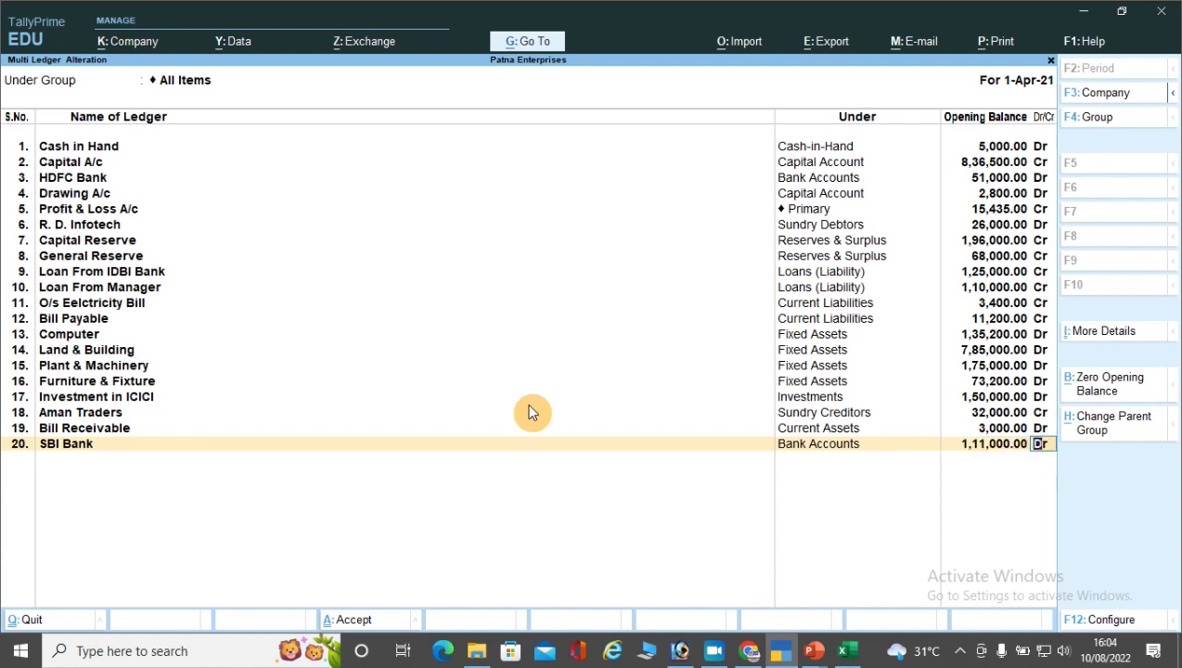
key("Return")
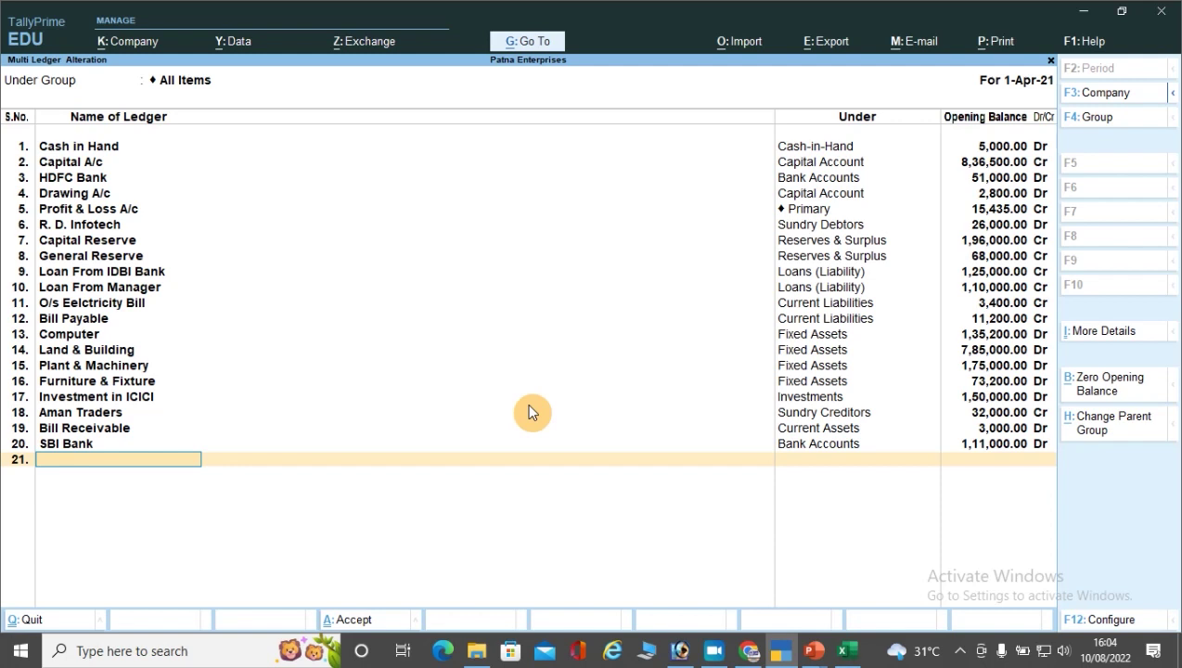
Step: Add a Prepaid Rent ledger under Current Assets with an opening balance of 4,300 Dr
type("Prepaid Rent")
key("Return")
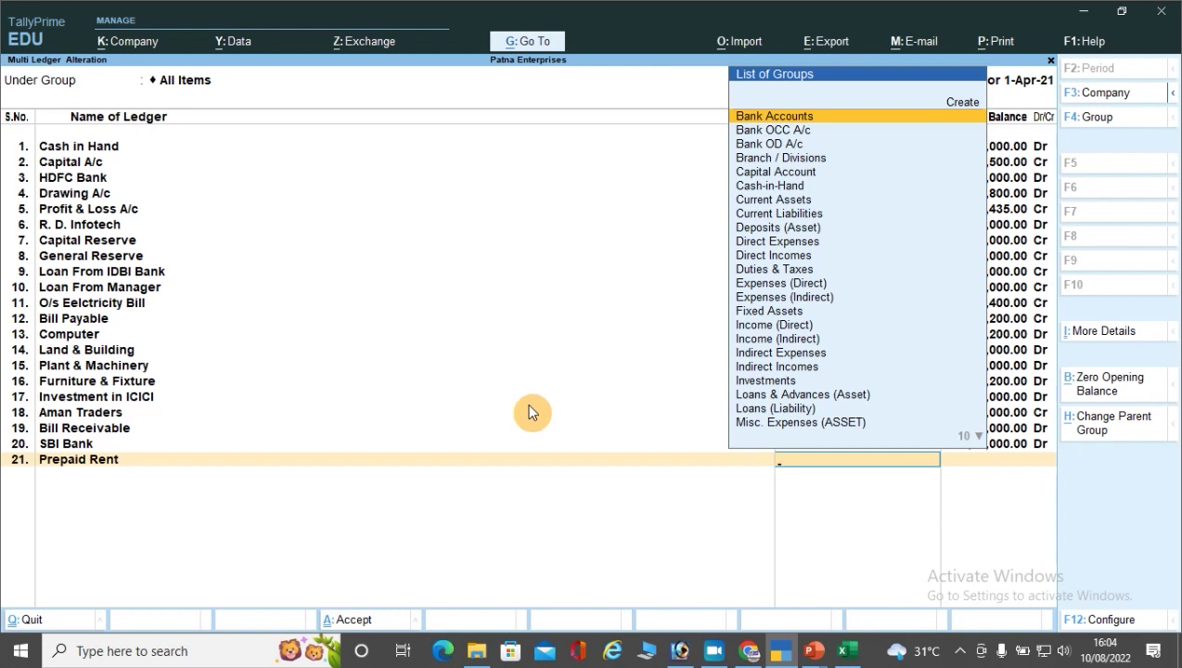
type("Cure")
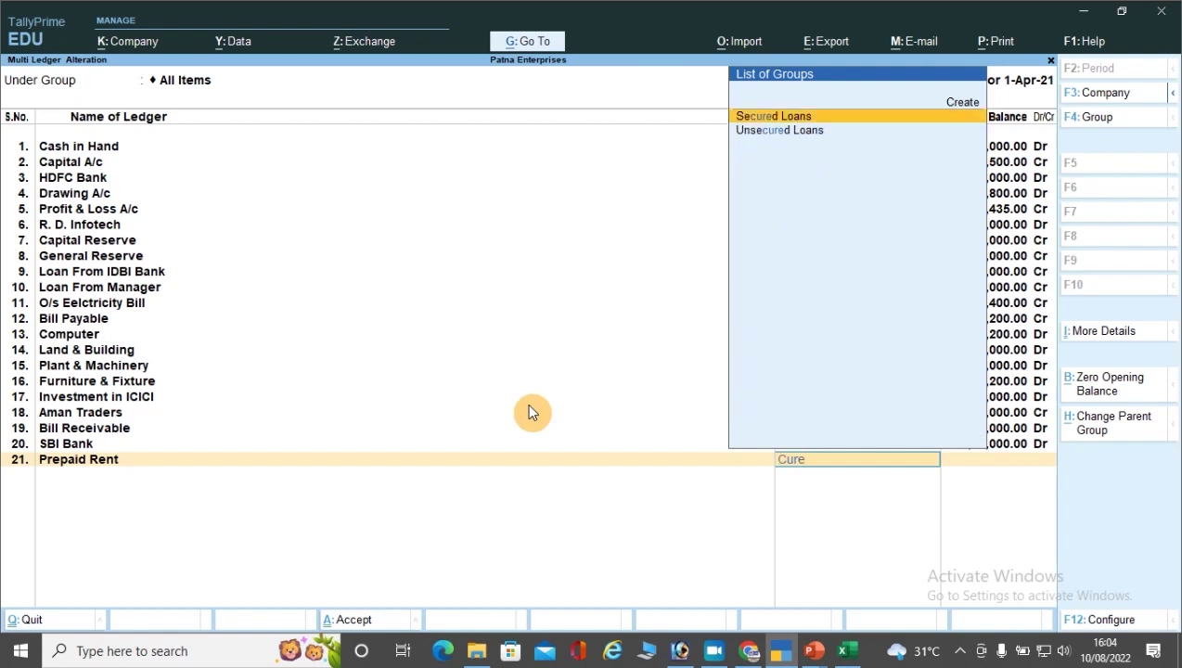
key("BackSpace")
key("BackSpace")
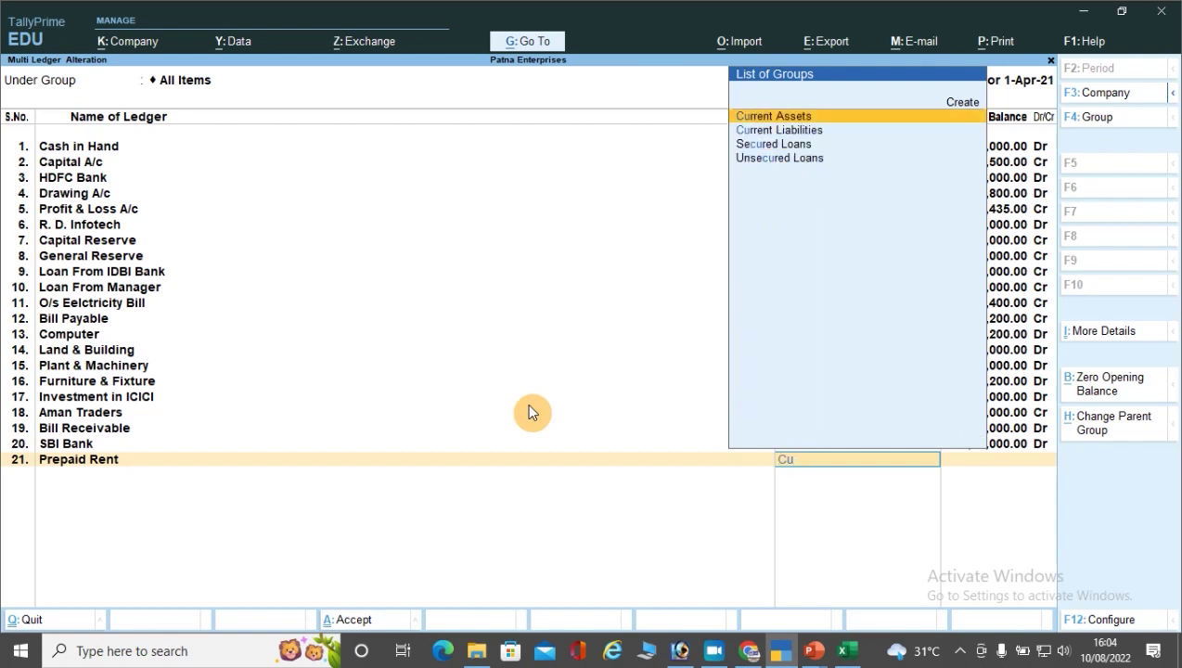
key("Return")
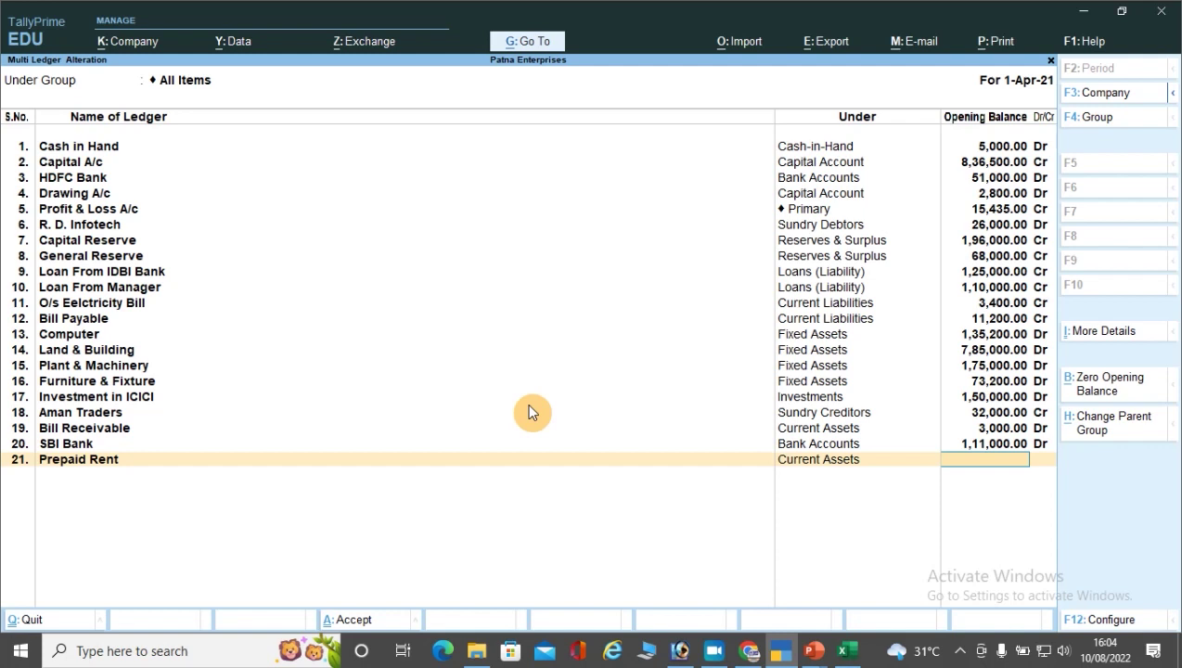
type("4300")
key("Return")
key("Return")
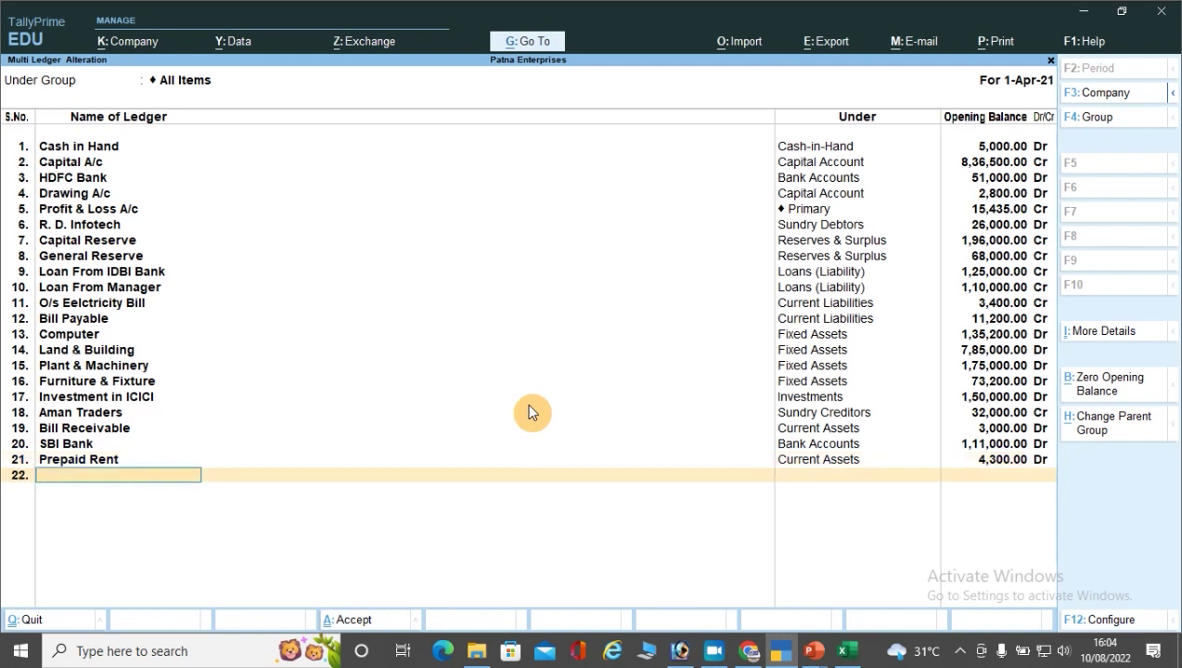
Step: Accept the multi-ledger alteration for all items and return to the Gateway of Tally
key("Return")
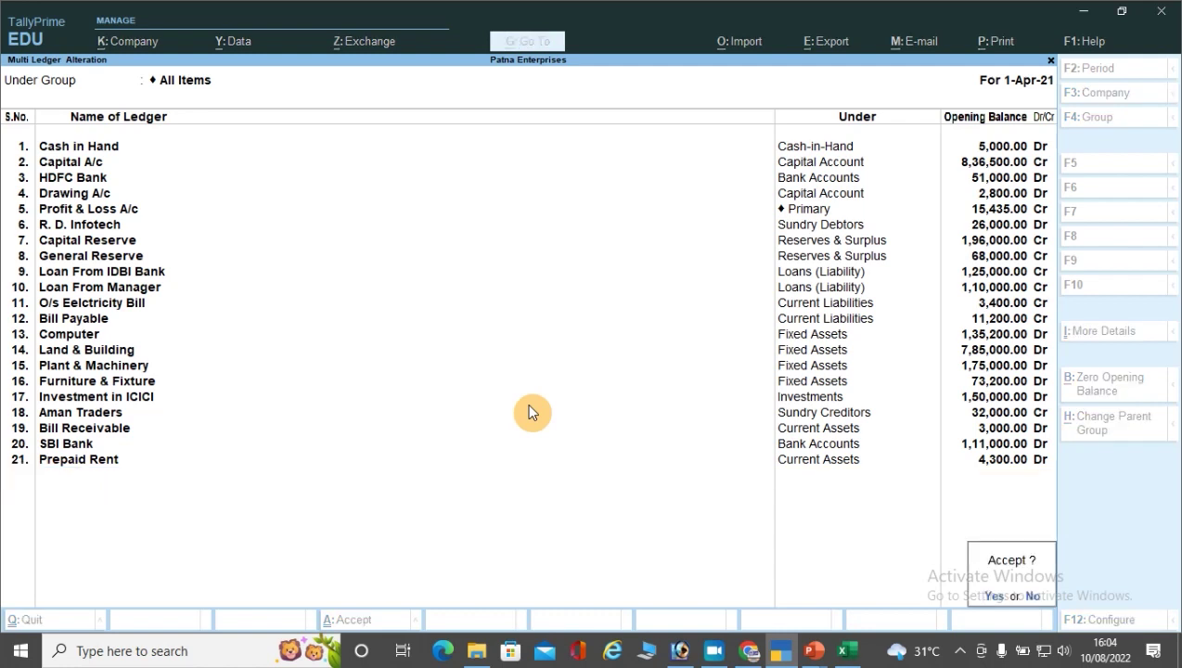
key("Return")
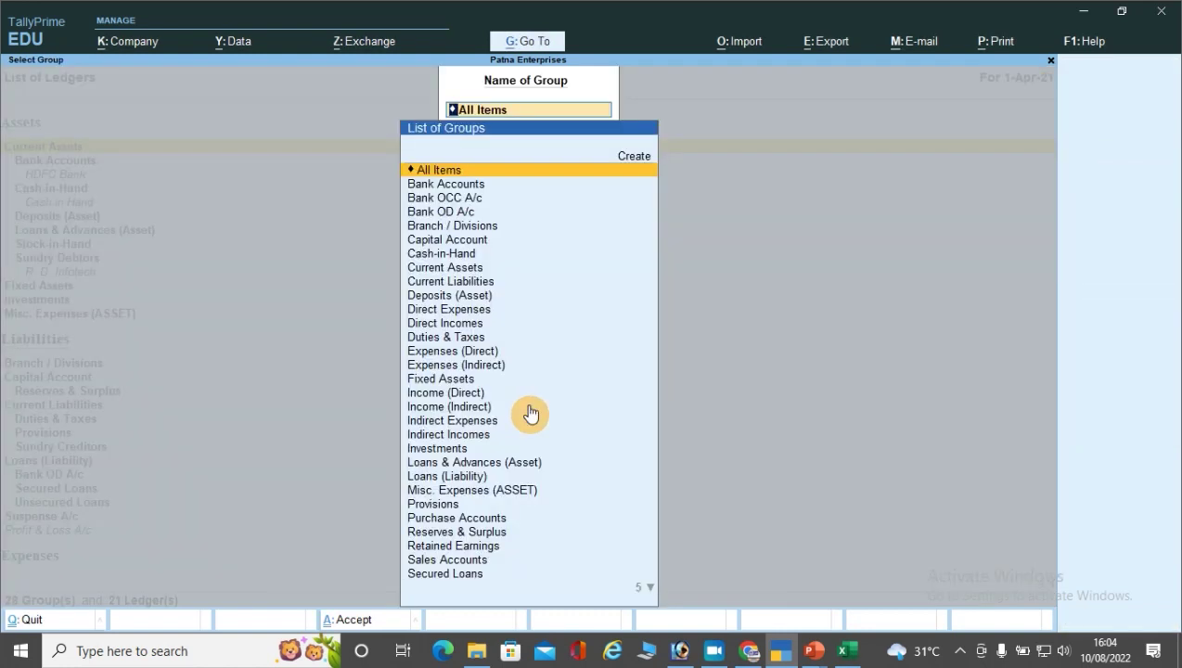
key("BackSpace")
key("Escape")
key("Escape")
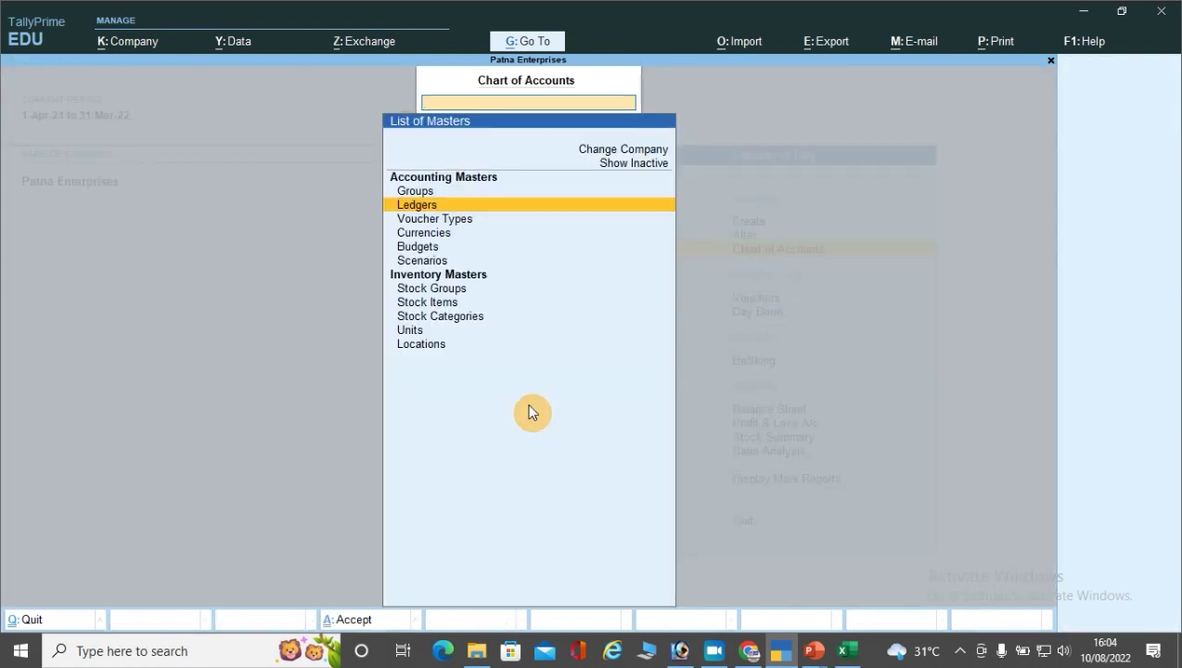
key("Escape")
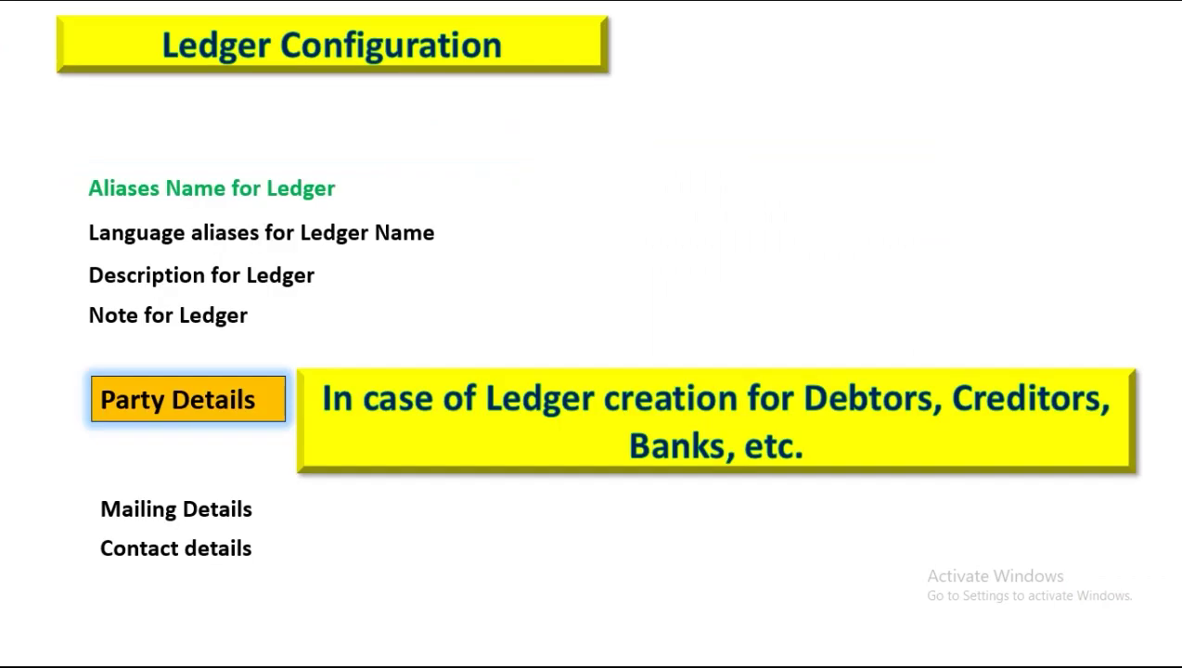
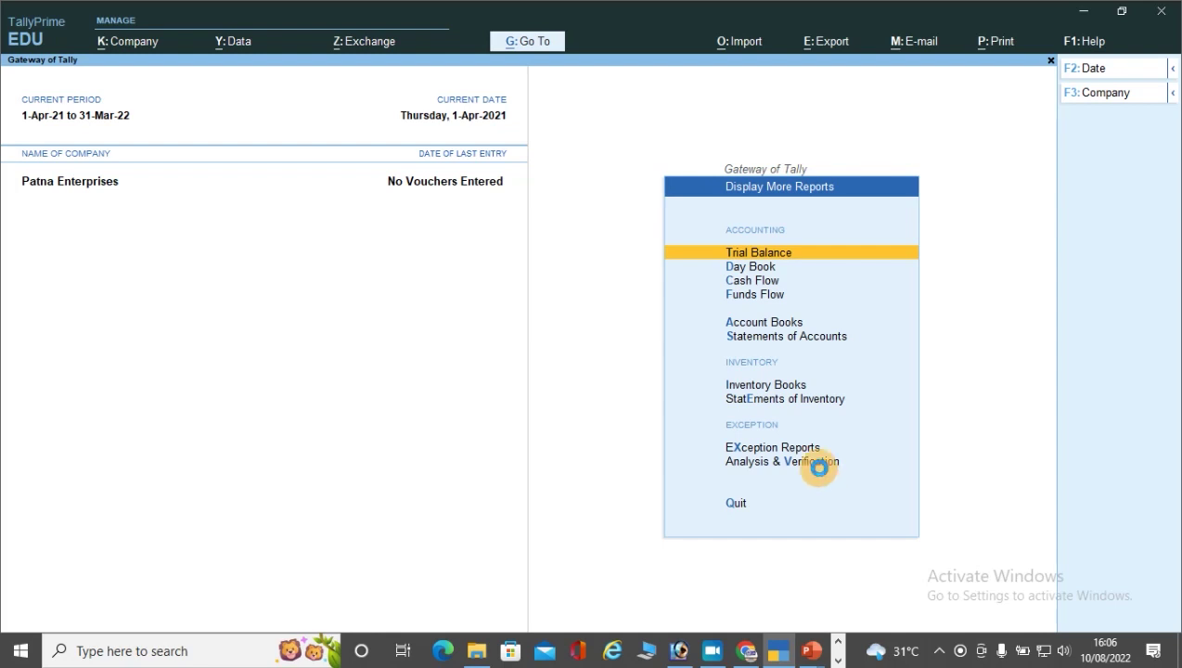
Step: Open the Trial Balance in detailed view and look at the ledgers inside Reserves & Surplus
key("Return")
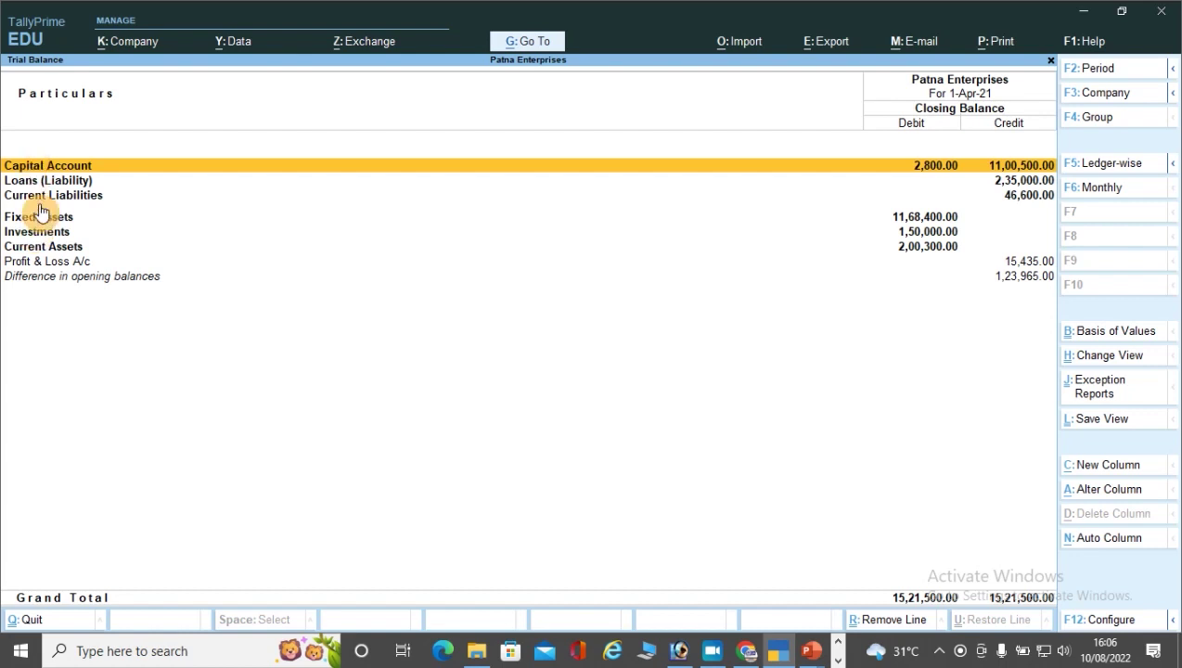
key("alt")
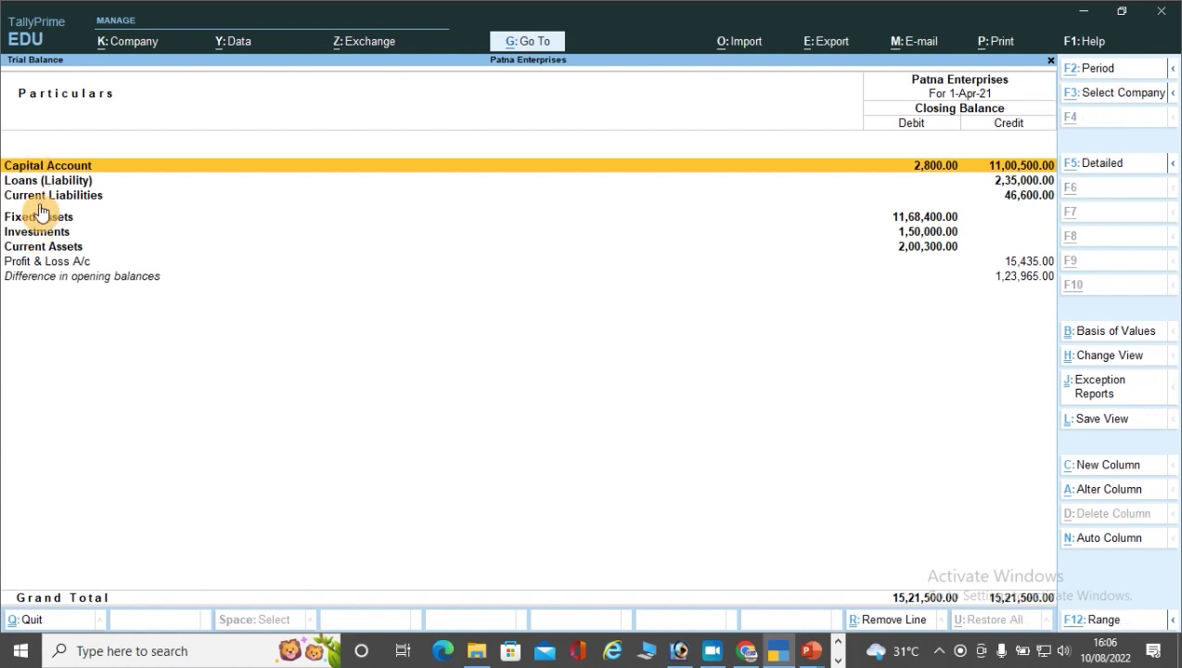
key("alt+F5")
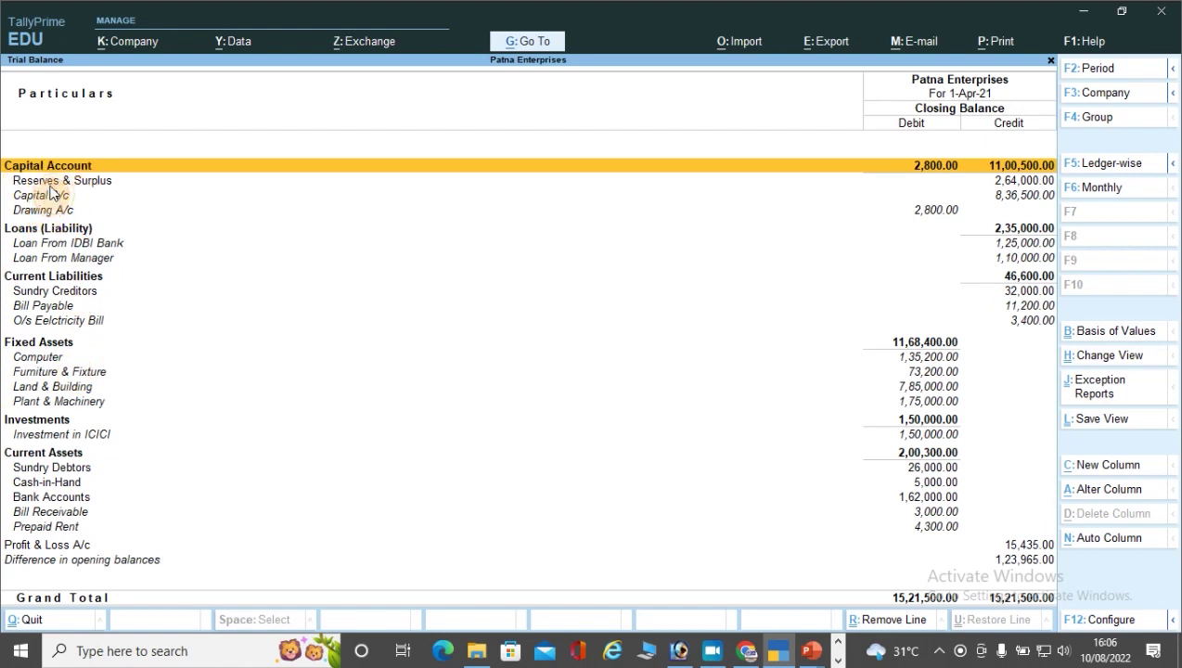
left_click(50, 185)
left_click(50, 186)
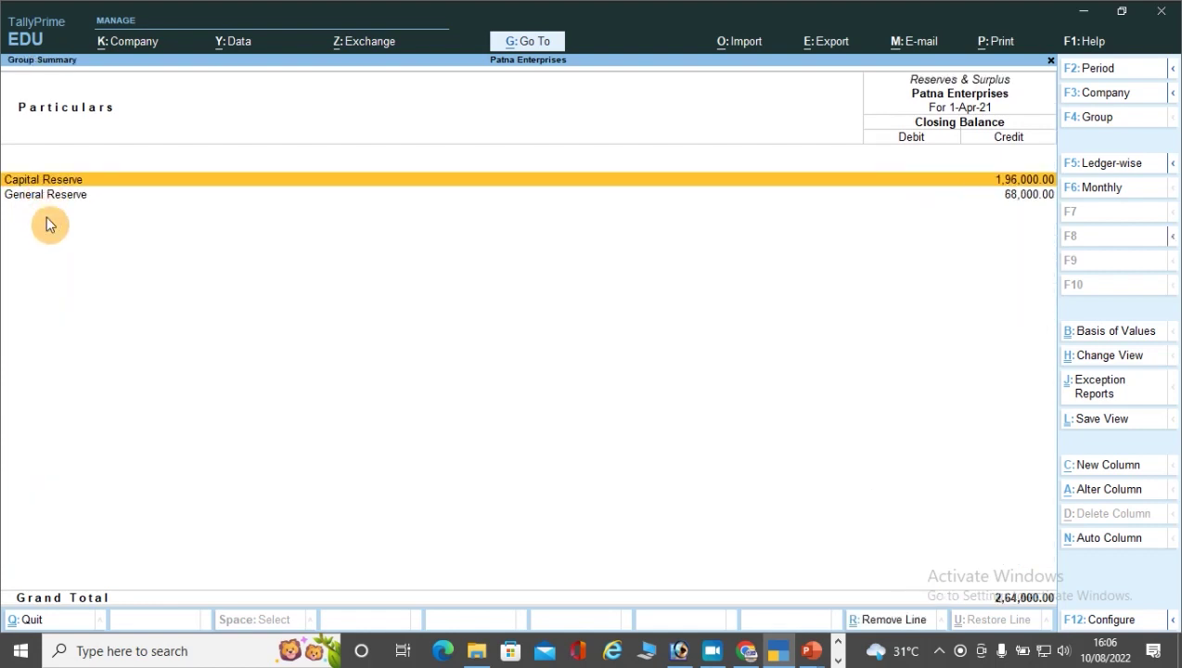
key("Escape")
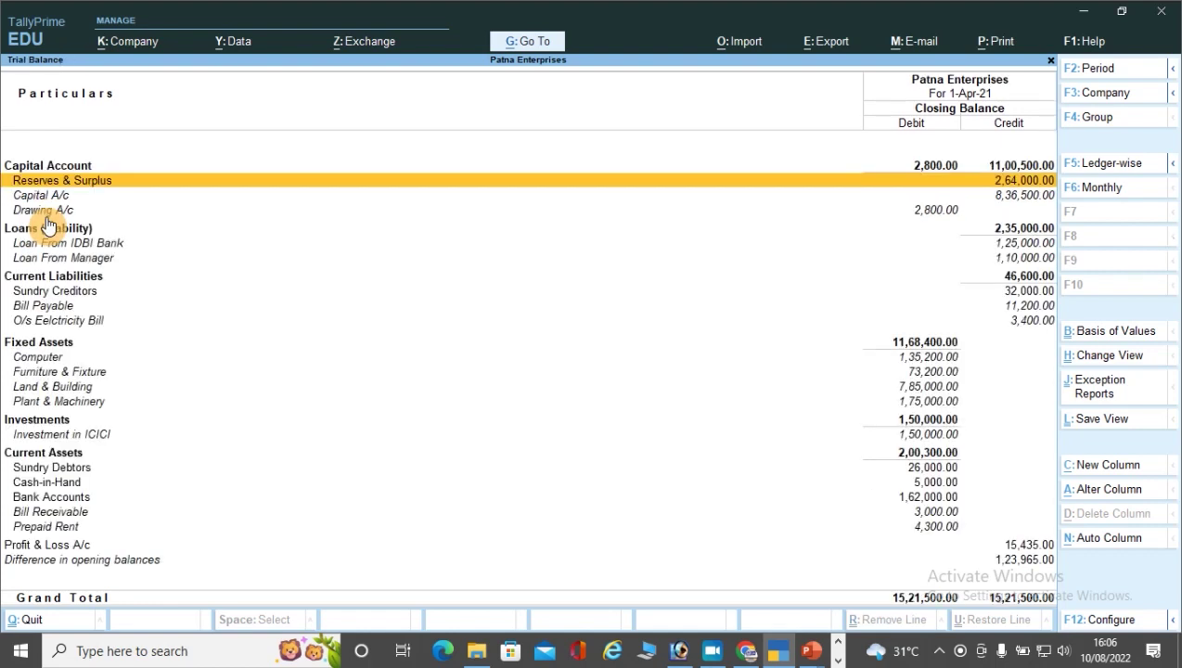
Step: Review the detailed Trial Balance lines from Capital A/c through Investment in ICICI, and go back to the Gateway of Tally
key("Down")
key("Down")
key("Down")
key("Down")
key("Down")
key("Down")
key("Down")
key("Down")
key("Down")
key("Down")
key("Down")
key("Down")
key("Down")
key("Down")
key("Down")
key("Down")
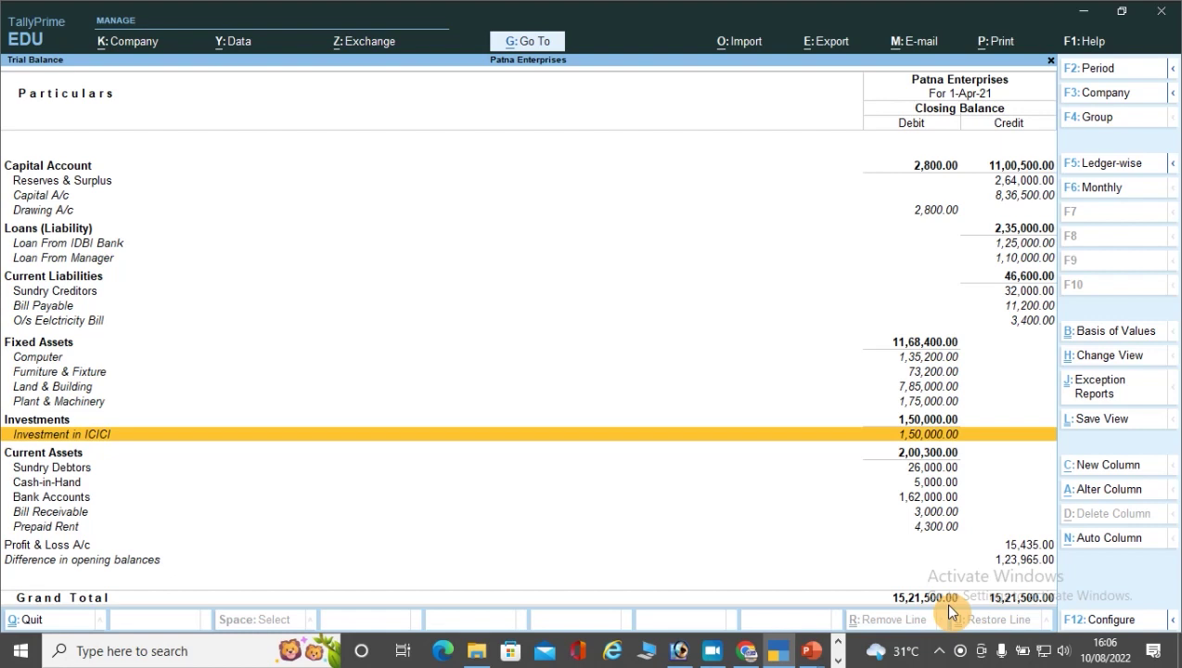
key("Escape")
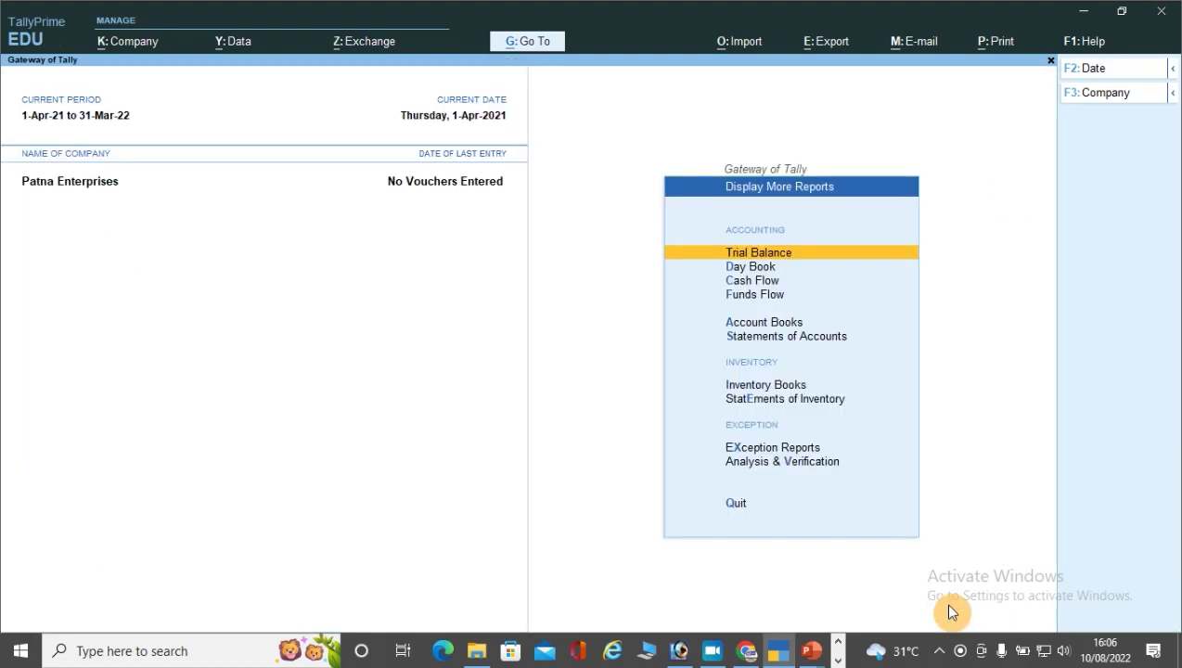
key("Escape")
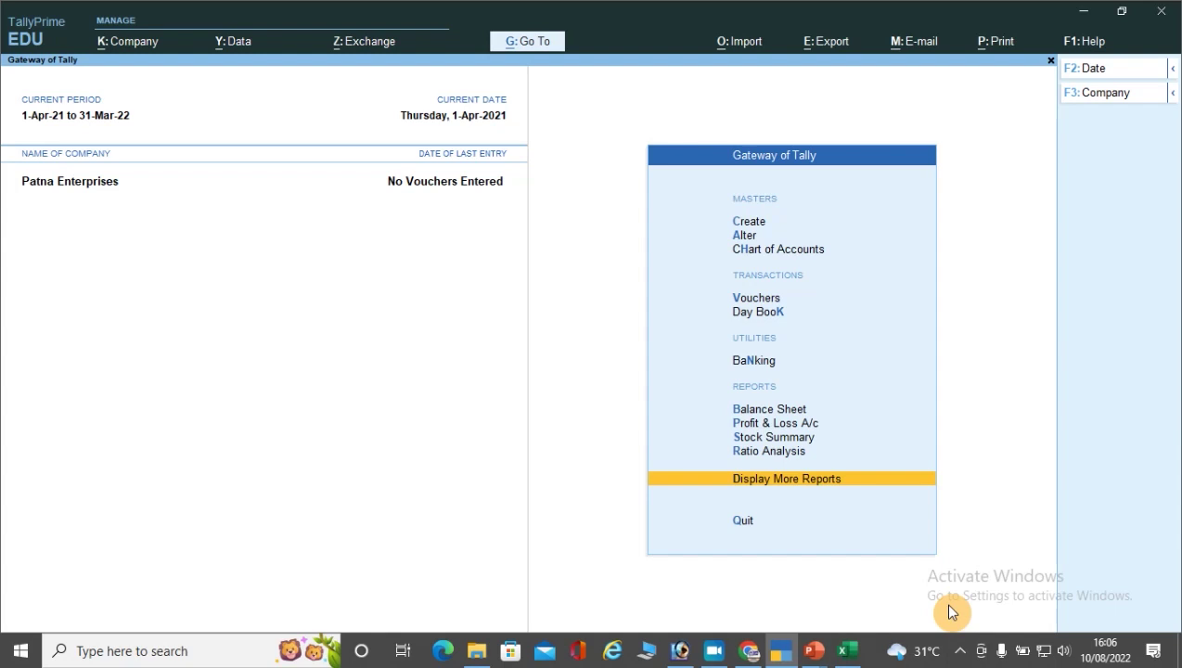
key("alt+Tab")
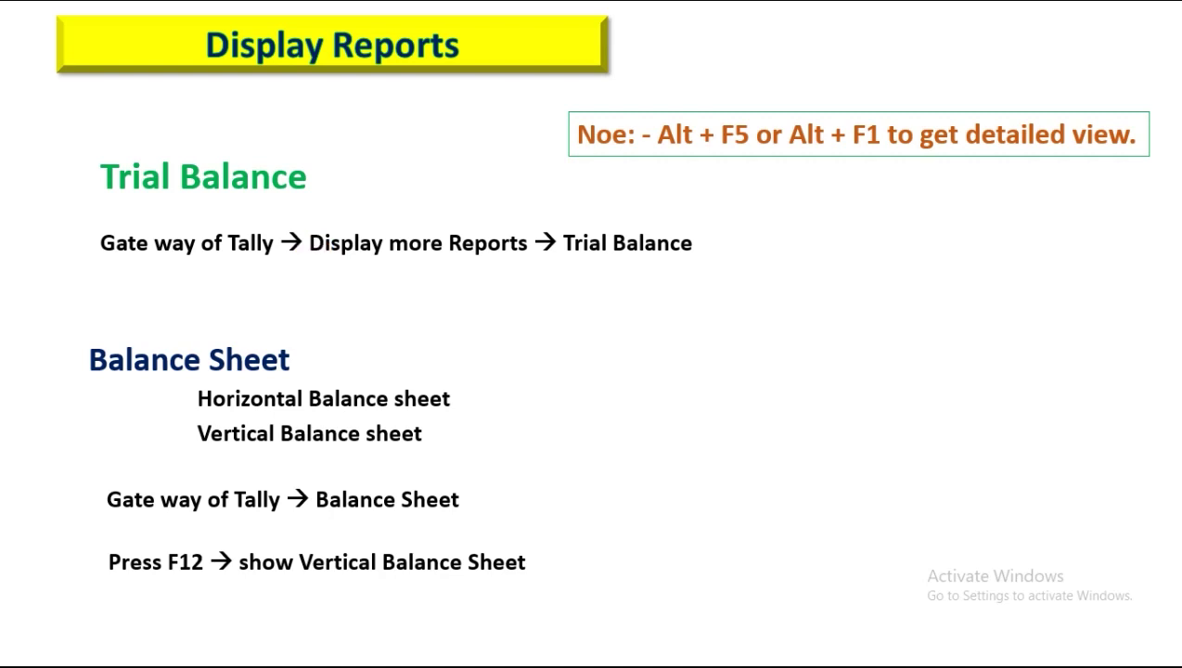
key("alt+Tab")
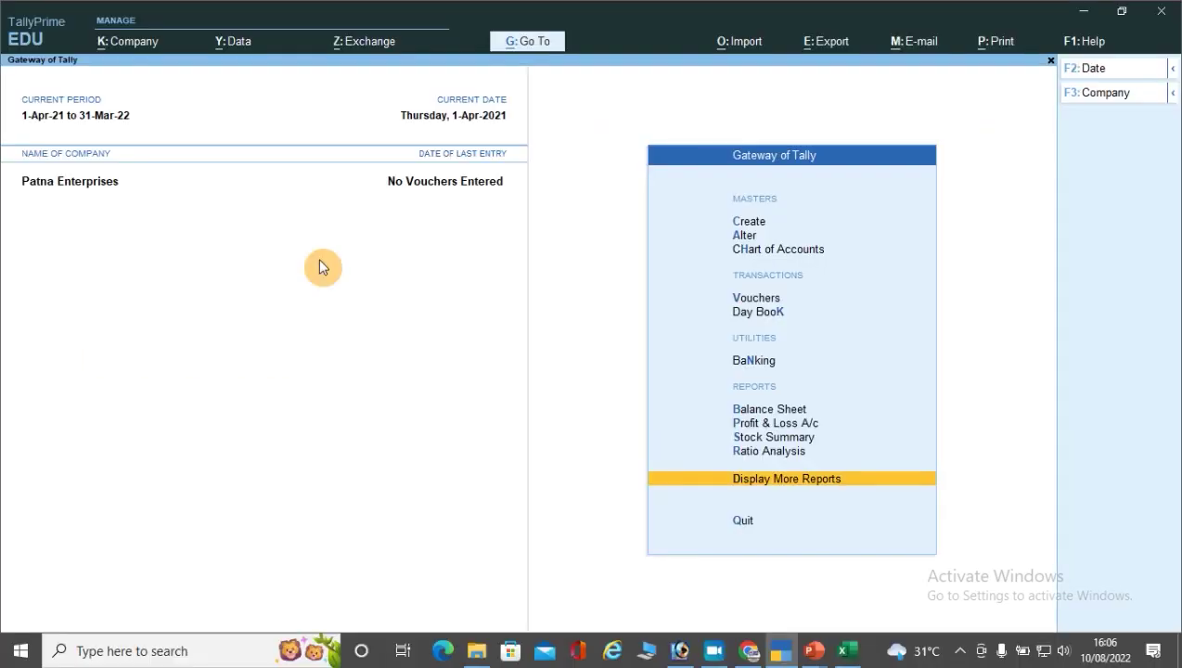
left_click(745, 223)
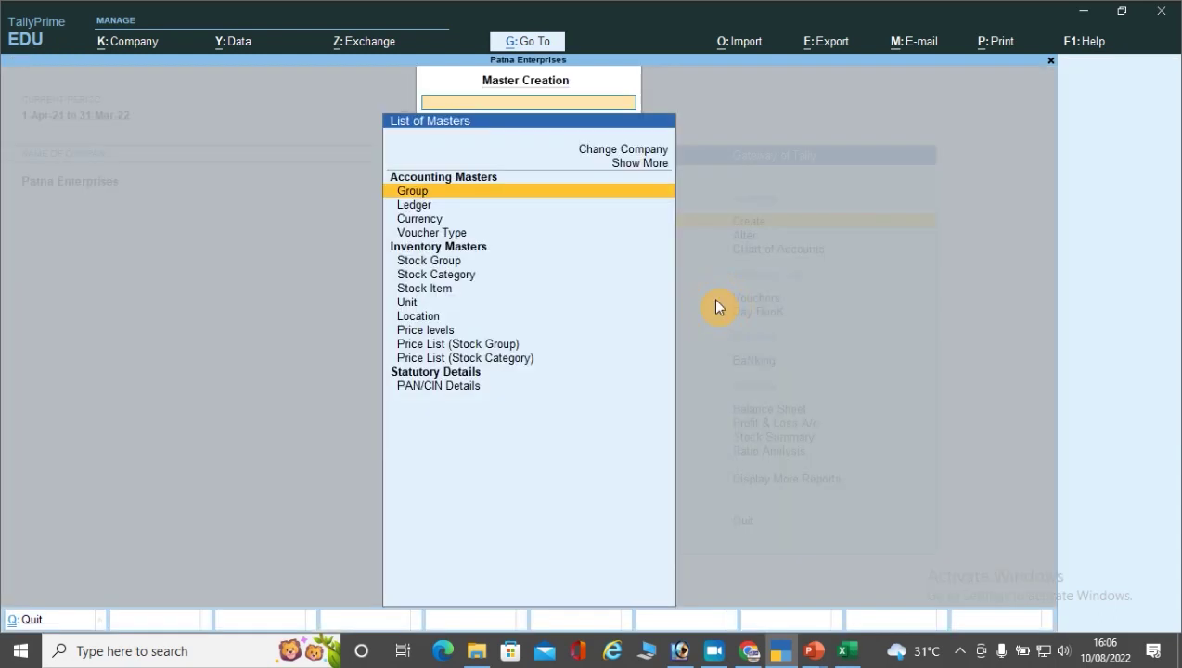
key("Escape")
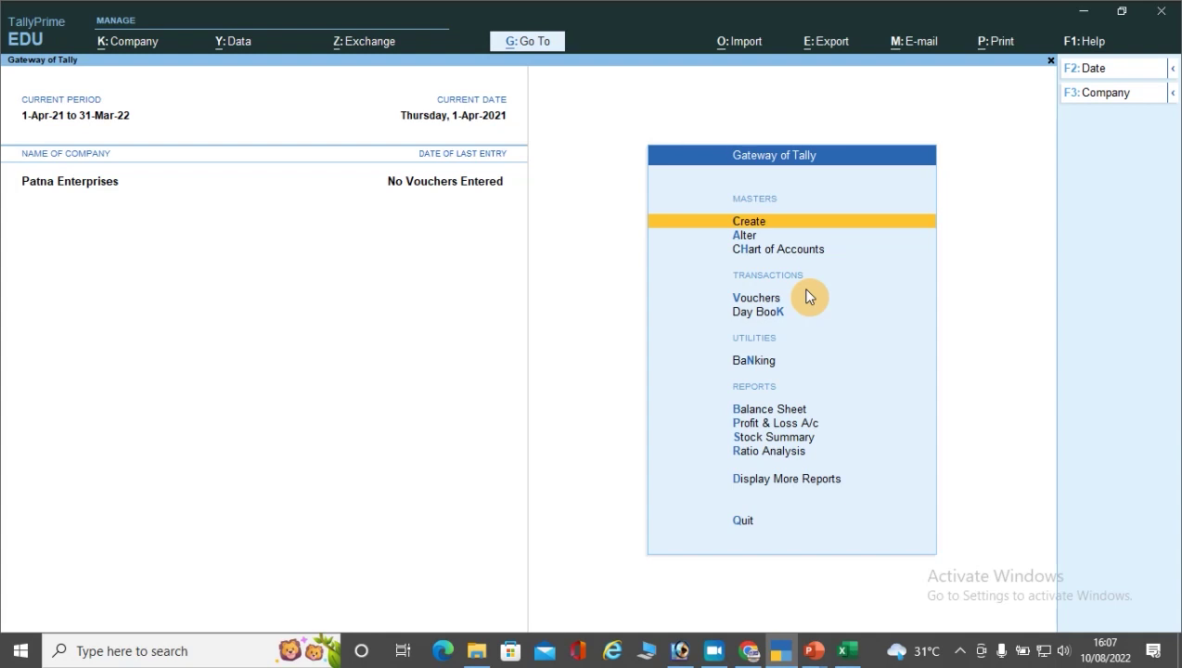
Step: Display the Trial Balance again from the additional reports, expand it to detailed view, and close it
key("d")
key("Return")
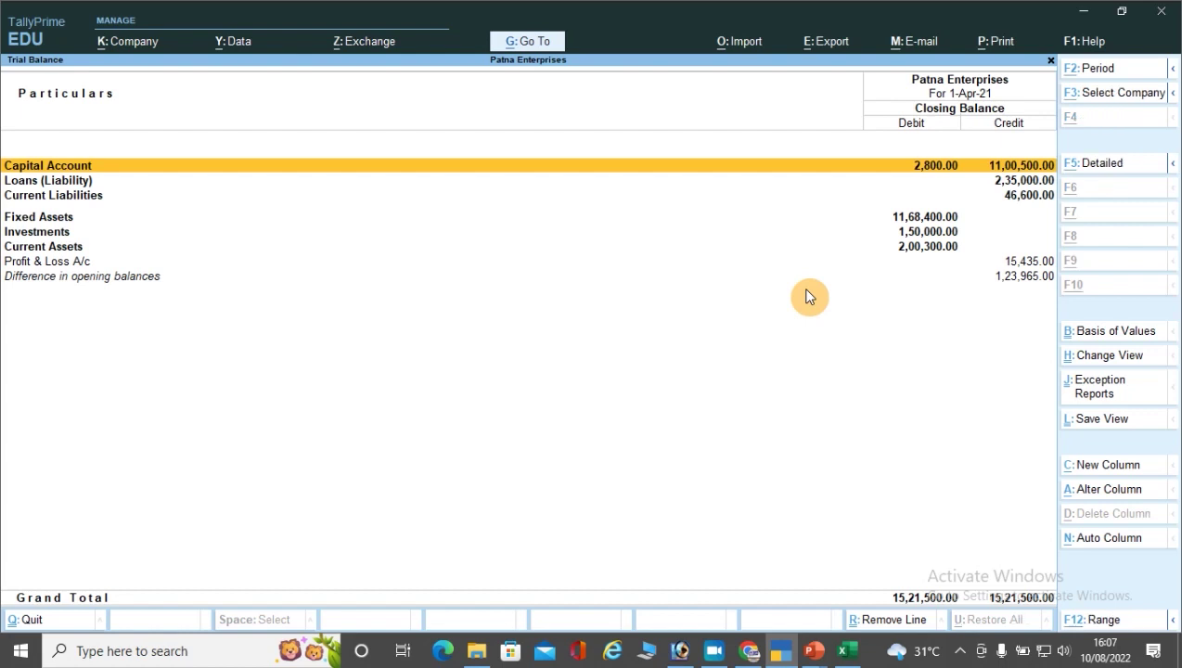
key("alt+F5")
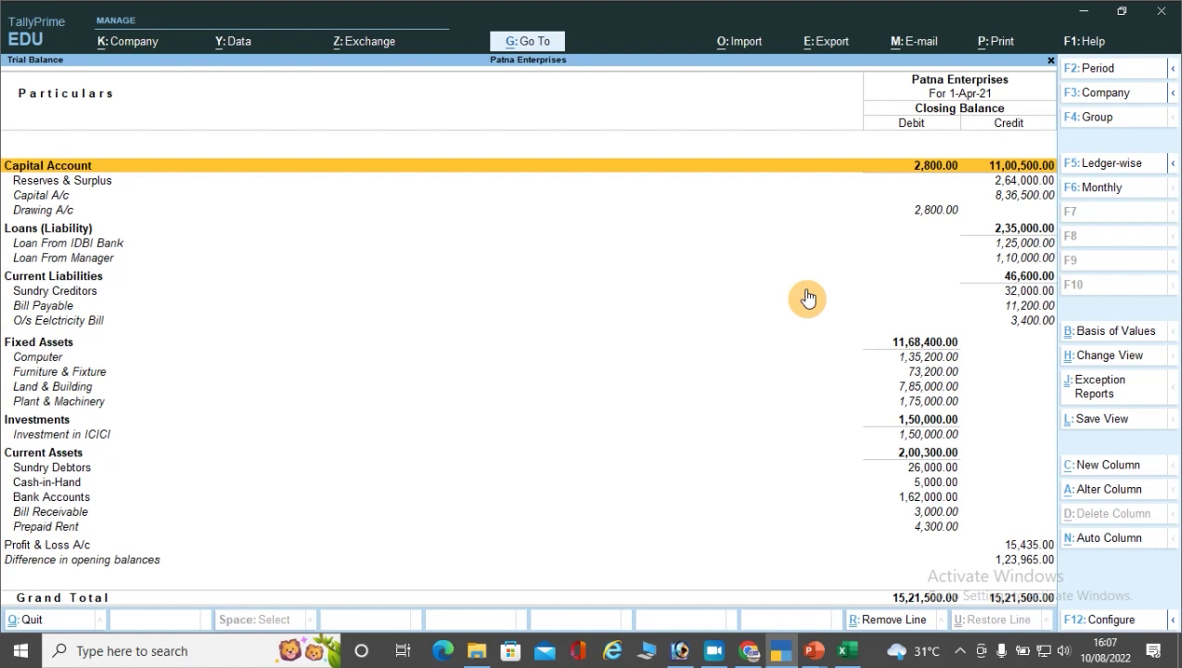
key("alt+Tab")
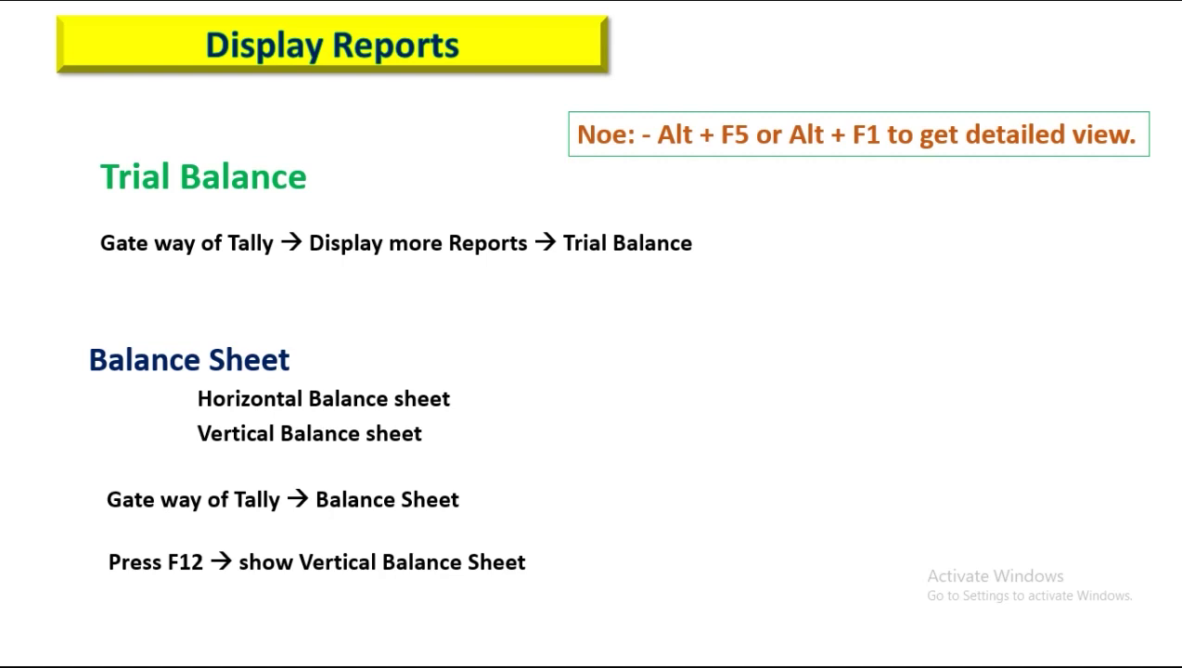
key("alt+Tab")
key("Escape")
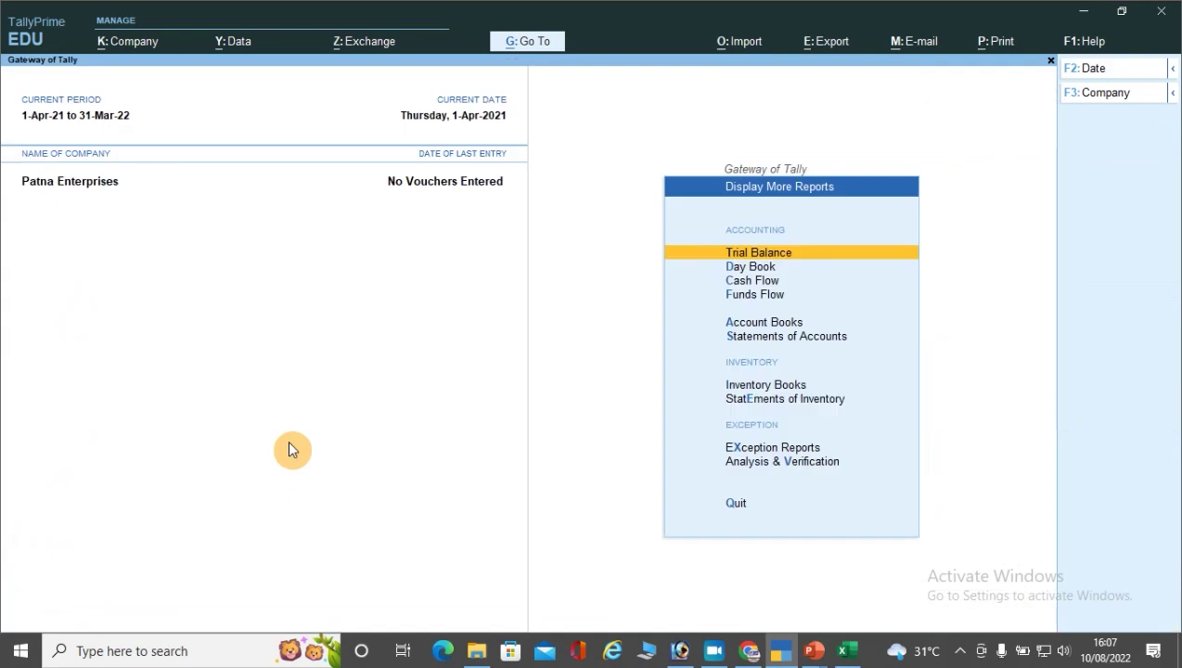
Step: Open the Balance Sheet, expand it to detailed view and examine the Drawing A/c line under Capital Account
key("Escape")
key("Escape")
key("Escape")
key("Down")
key("Down")
key("Down")
key("Down")
key("Down")
key("Down")
key("Down")
key("Down")
key("Up")
key("Up")
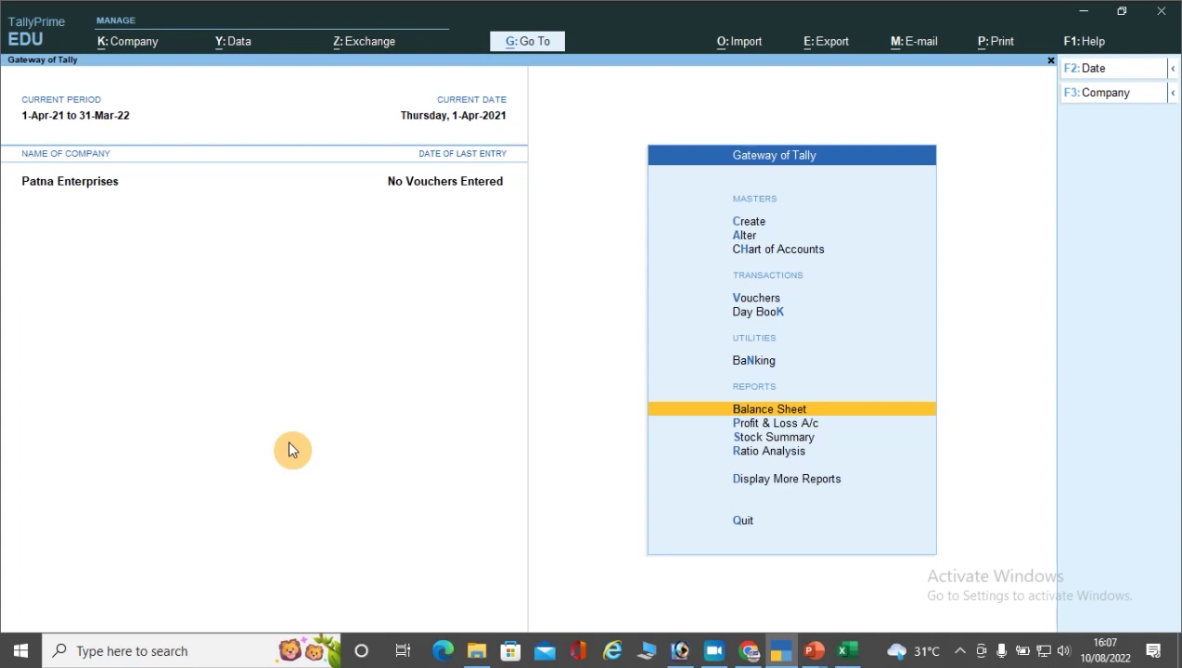
key("Return")
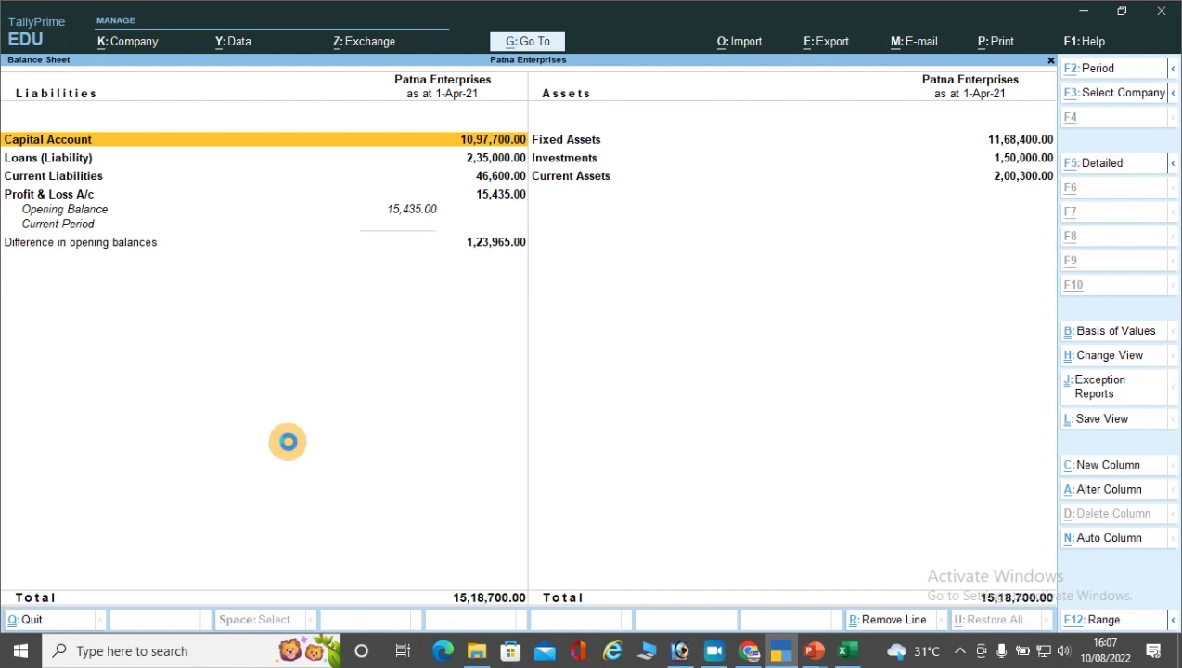
key("alt+F5")
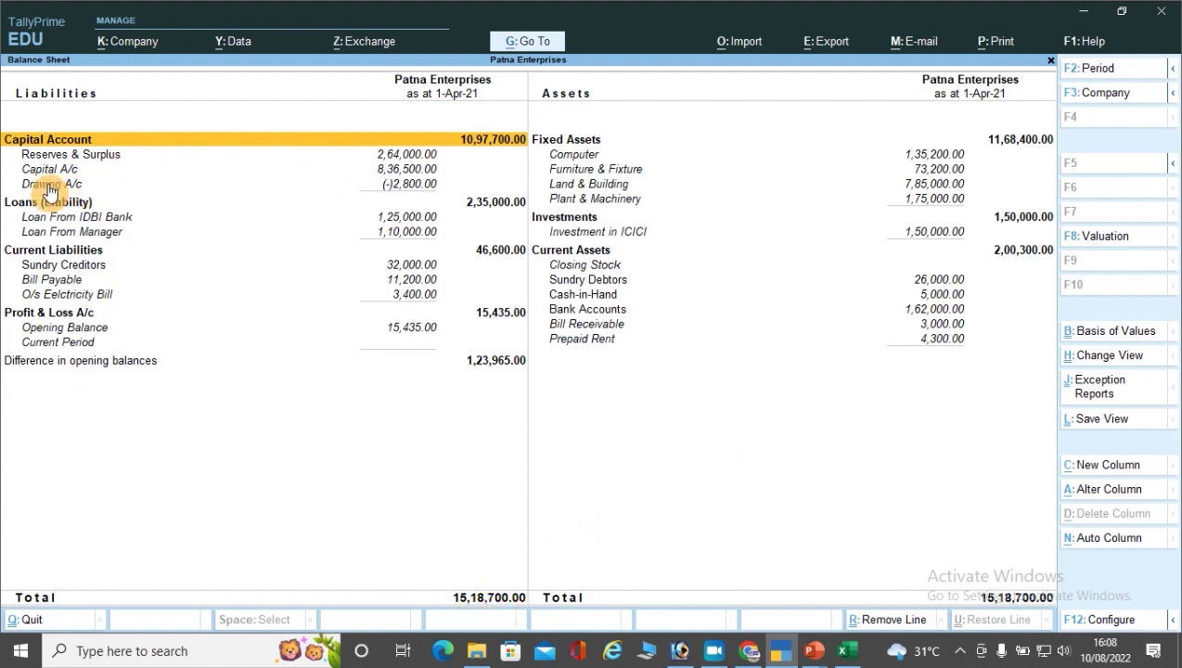
left_click(402, 189)
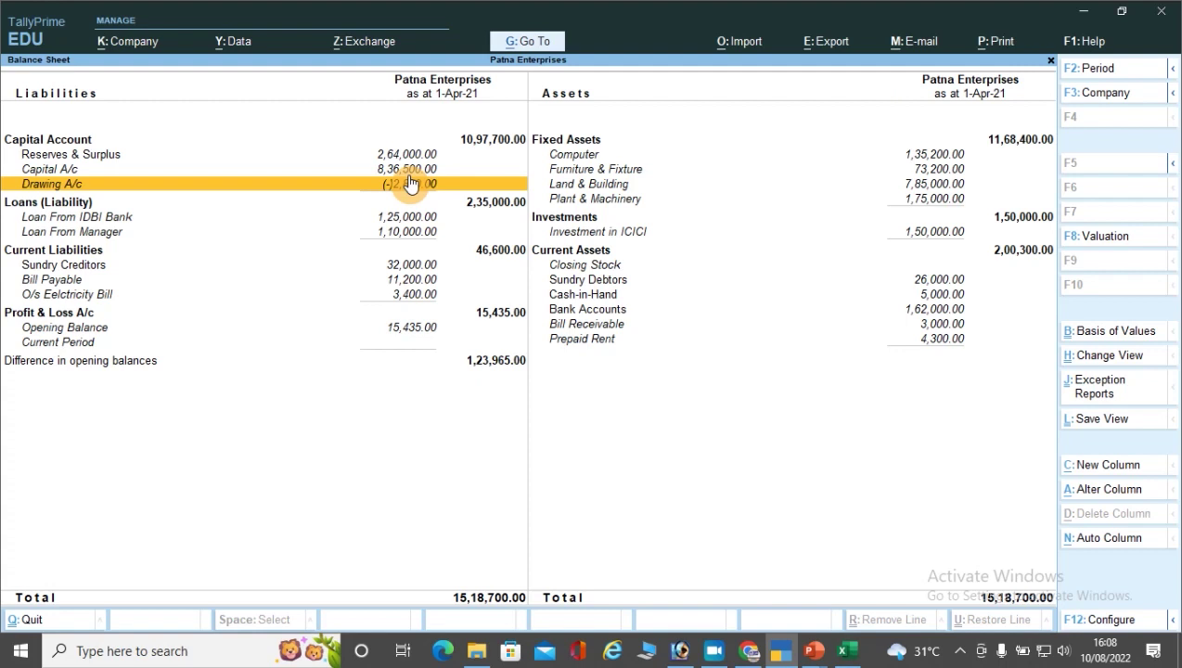
key("alt")
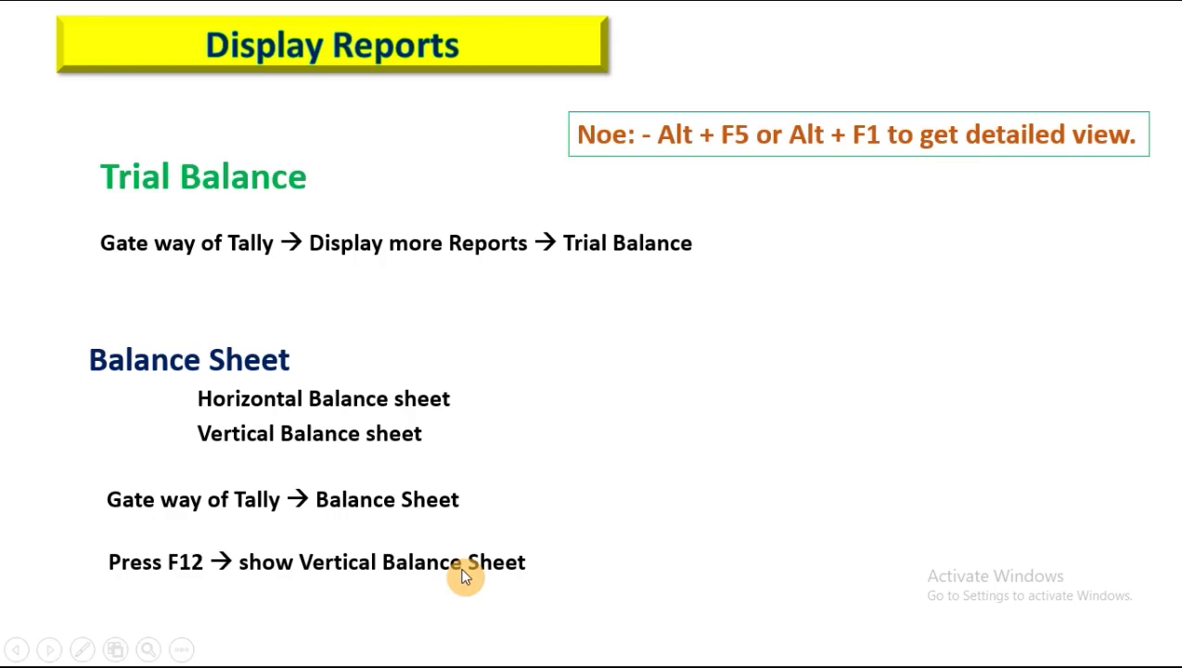
Step: Switch to TallyPrime, set Show Vertical Balance Sheet to Yes in the Balance Sheet configuration, and review the vertical layout down to Profit & Loss A/c
key("alt+Tab")
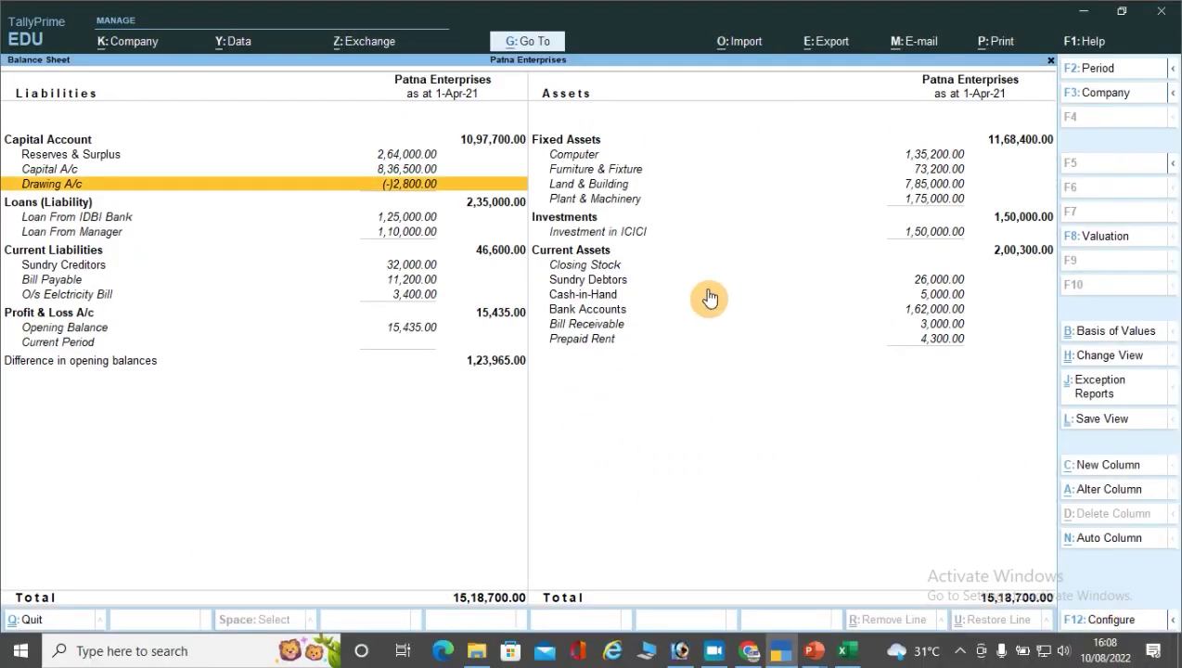
key("F12")
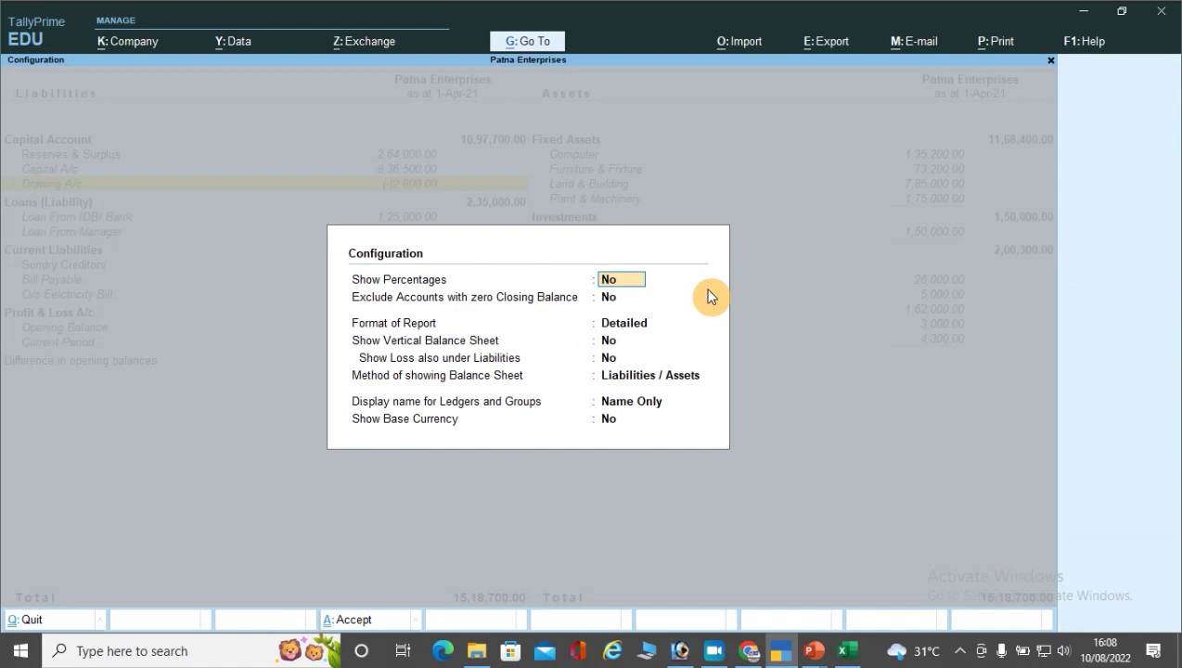
key("Return")
key("Return")
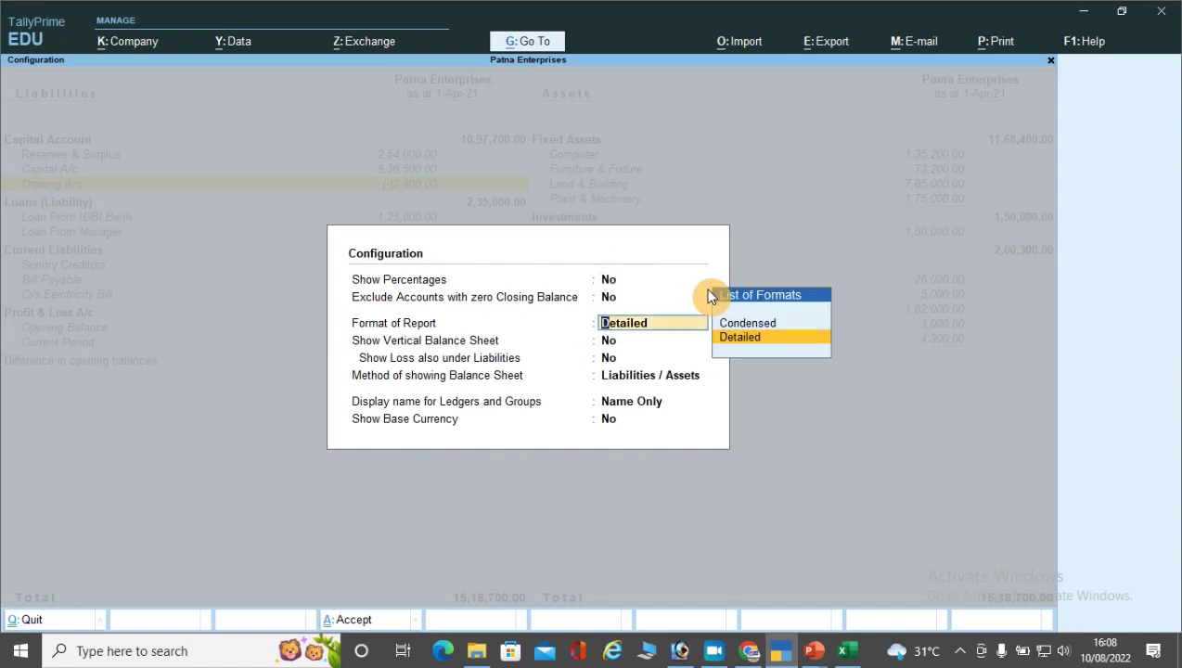
key("Return")
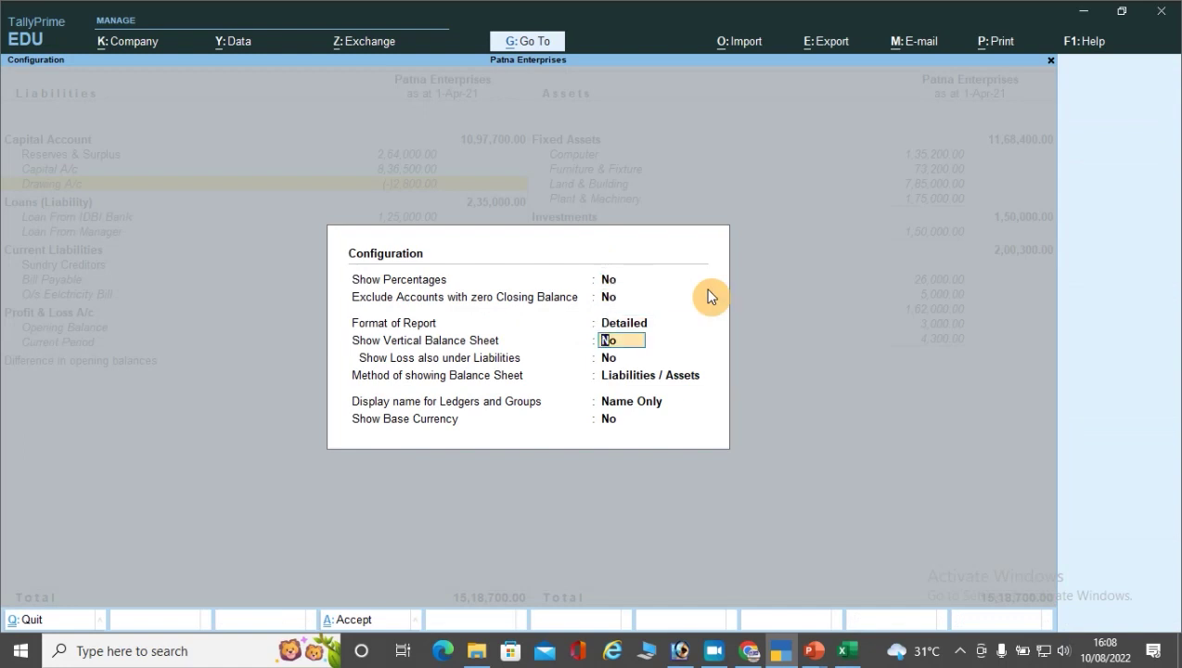
type("y")
key("Return")
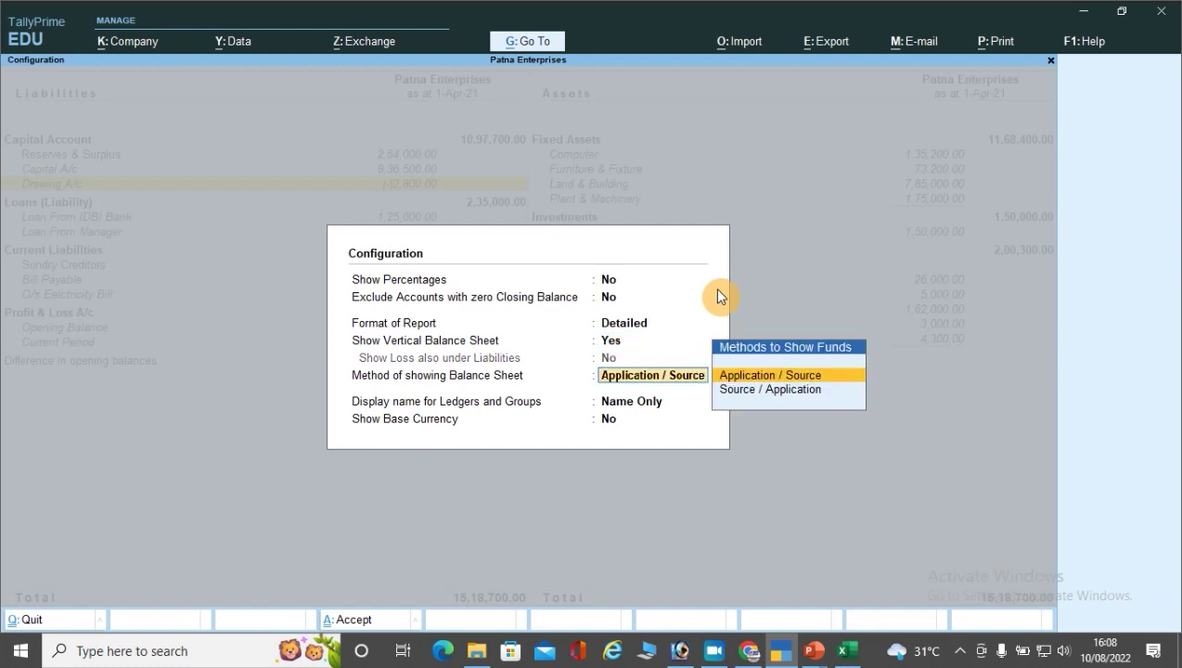
key("ctrl+a")
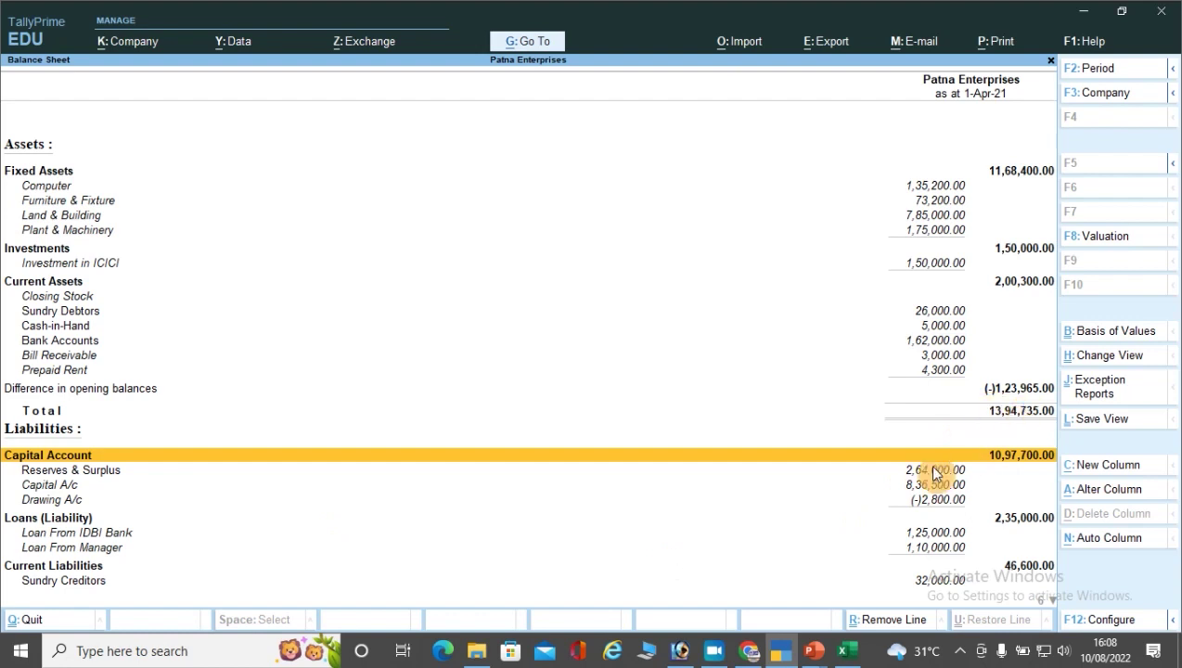
scroll(926, 530, "down", 3)
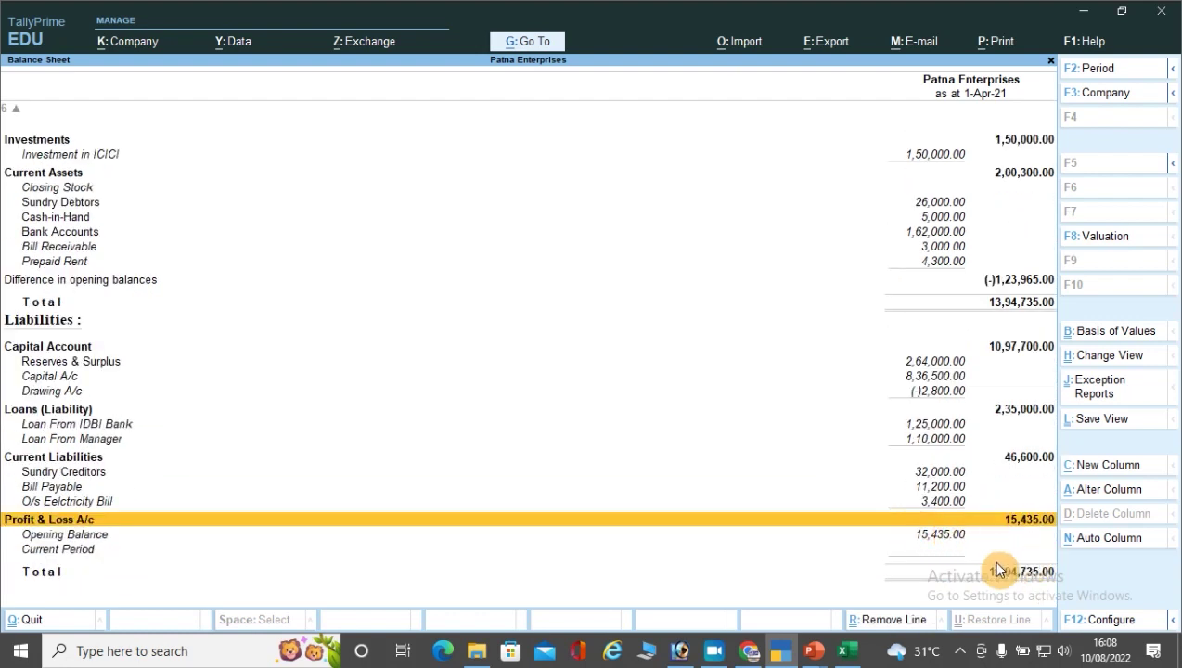
scroll(962, 575, "up", 1)
scroll(845, 565, "up", 5)
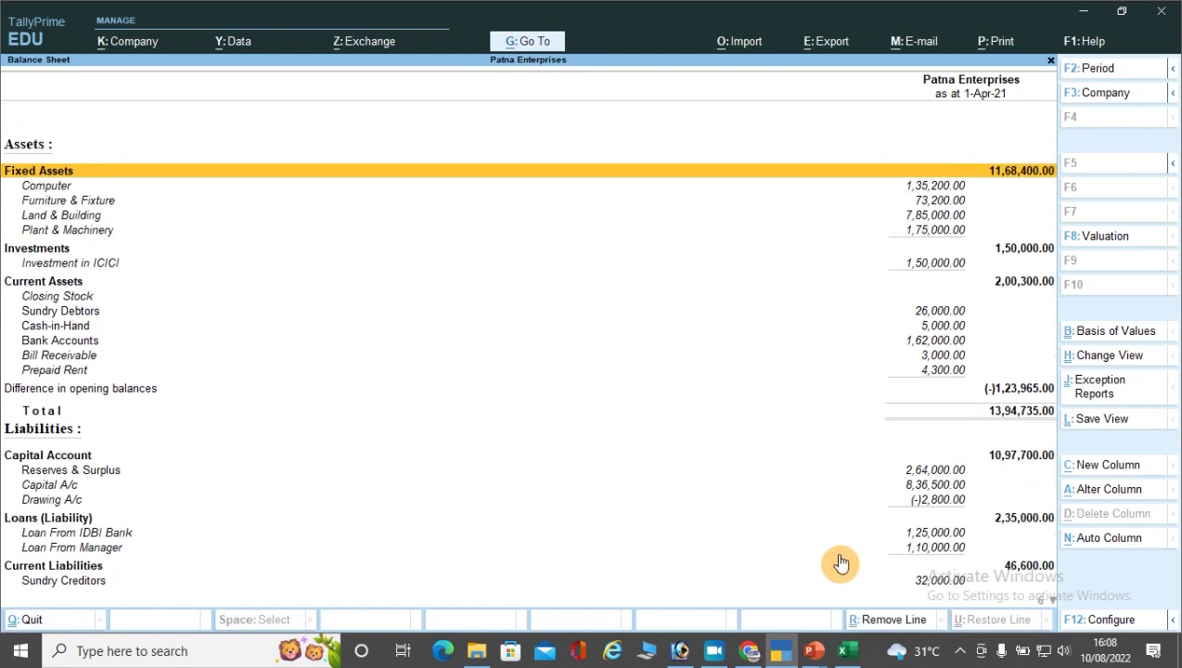
Step: Set Show Vertical Balance Sheet to No in the Balance Sheet configuration and apply it
key("F12")
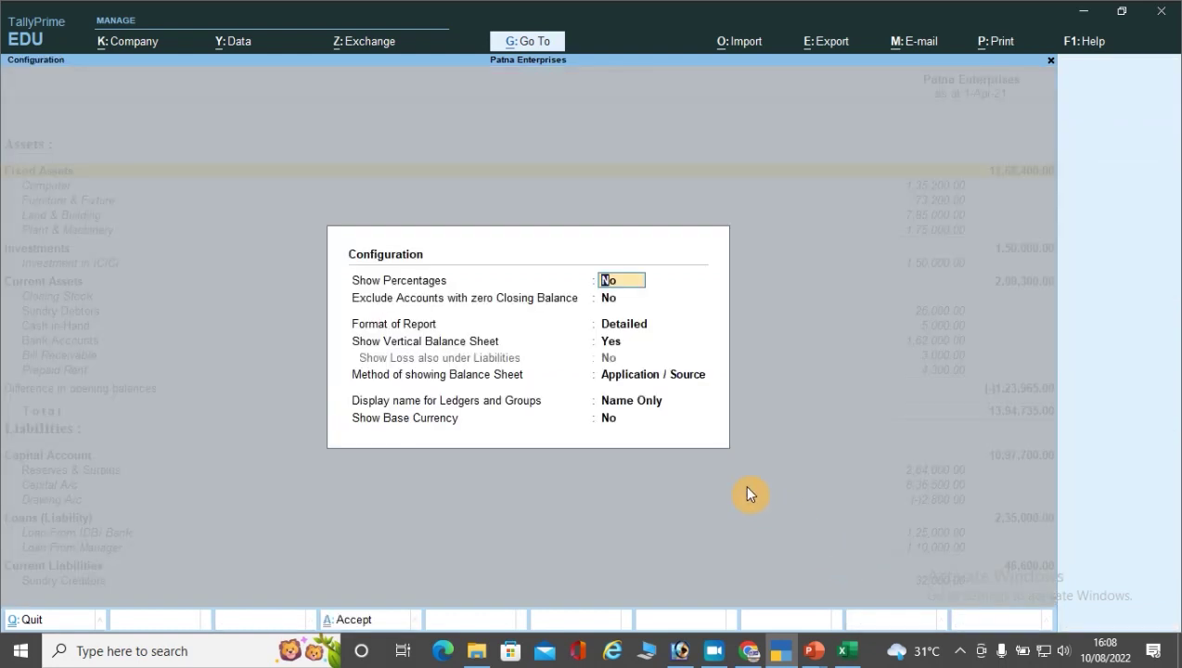
left_click(610, 345)
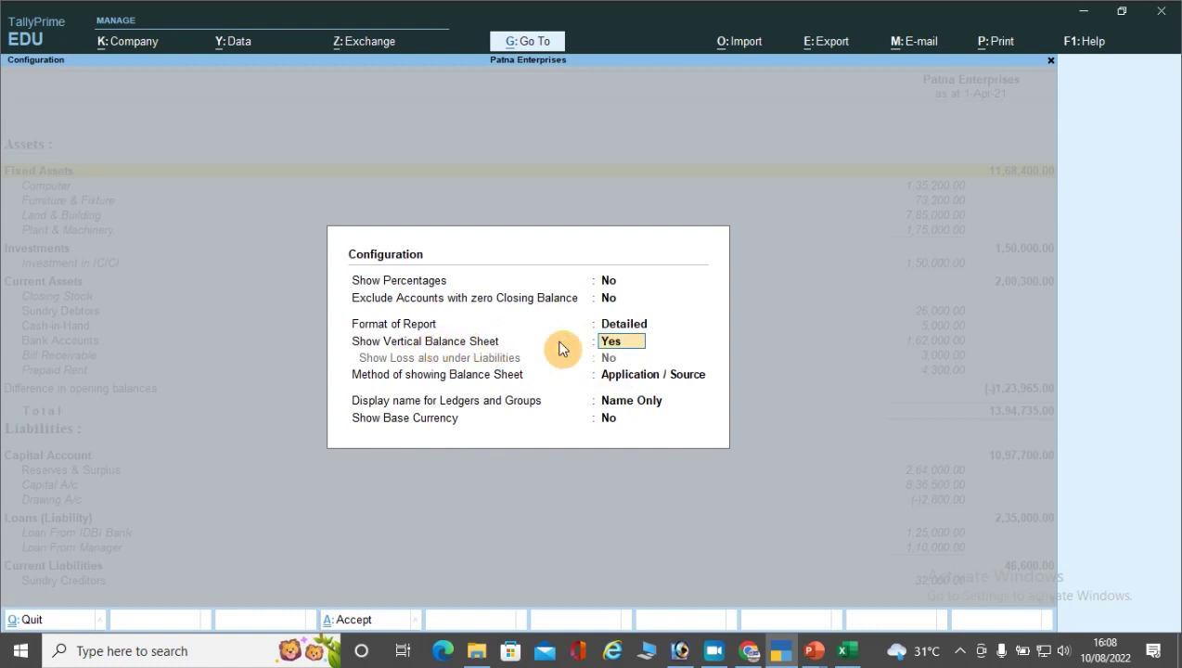
type("n")
key("Return")
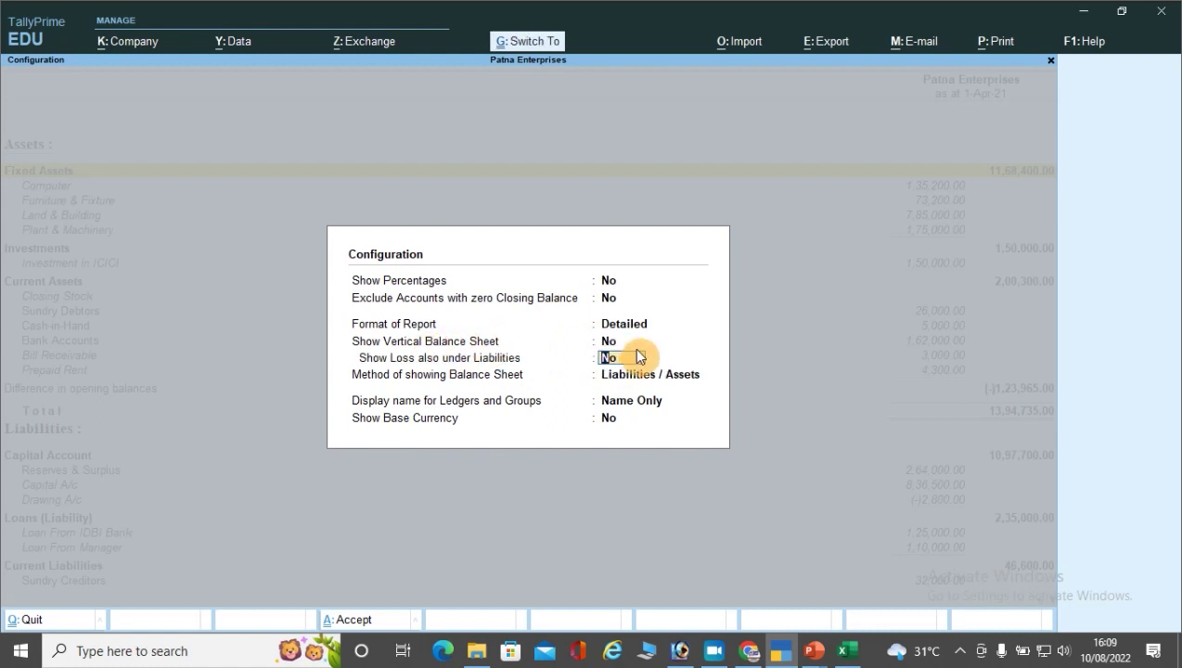
key("ctrl+a")
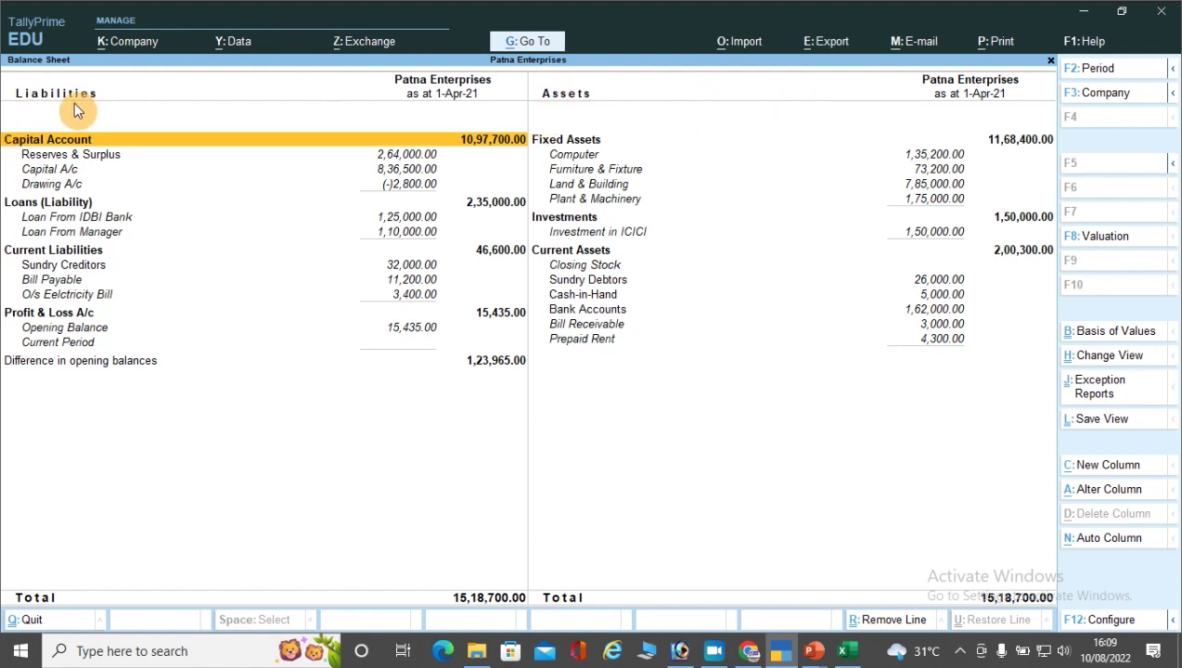
Step: Set the method of showing the Balance Sheet to Assets / Liabilities in its configuration and apply it
key("F12")
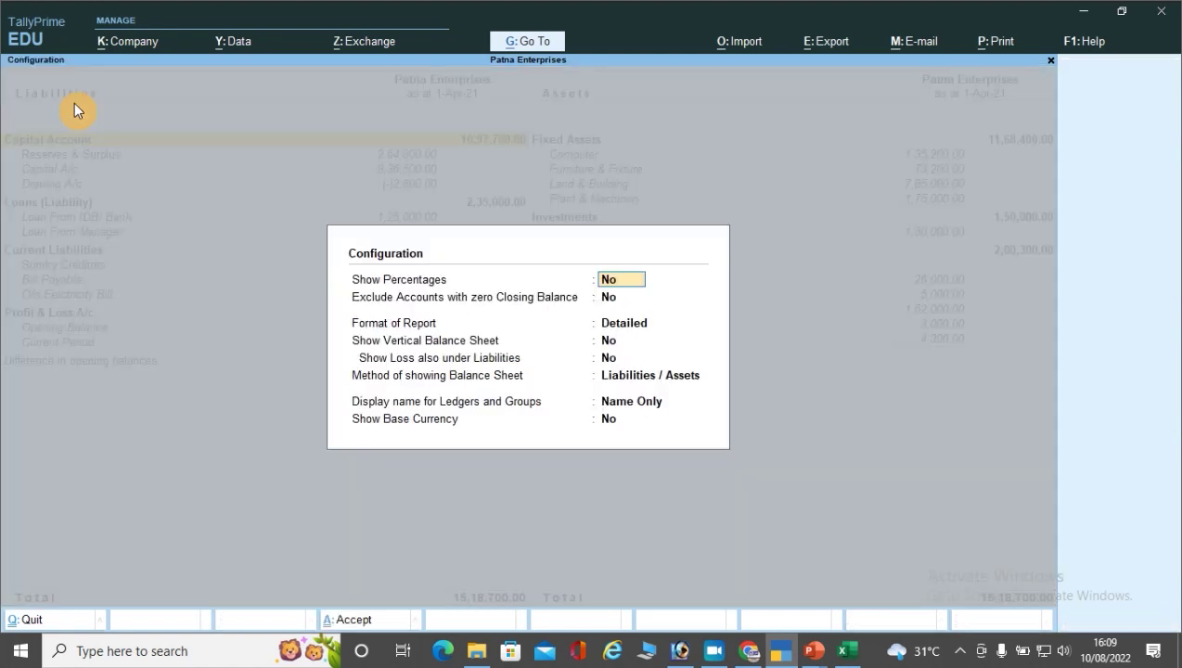
left_click(629, 375)
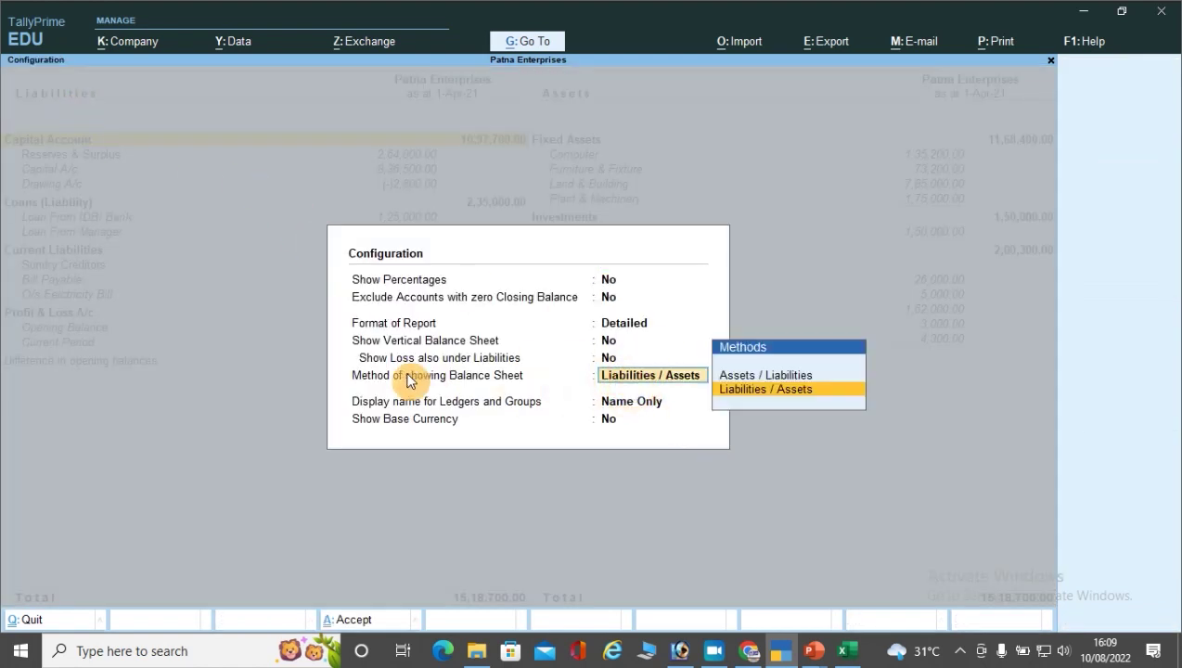
left_click(747, 377)
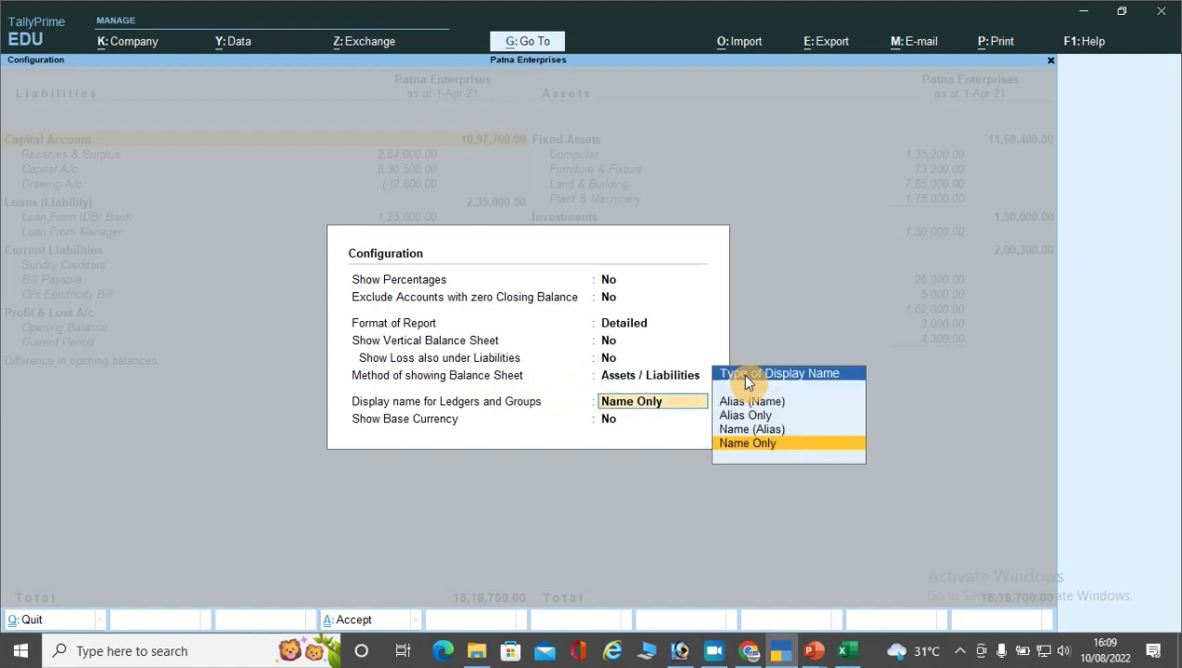
key("ctrl+a")
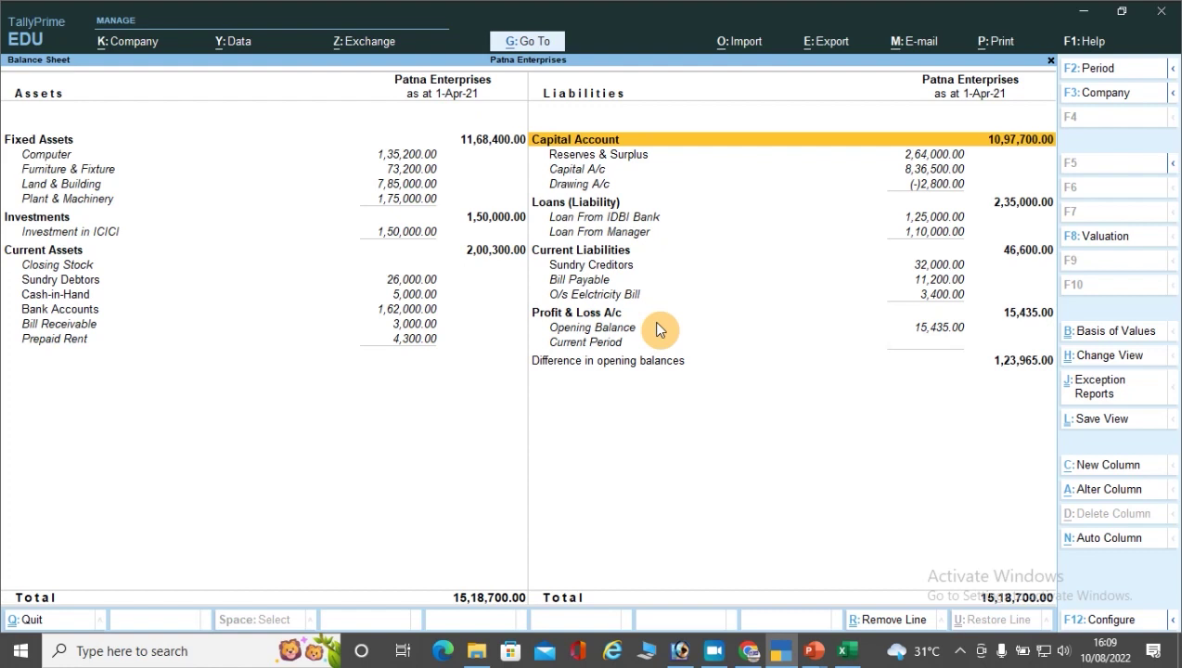
Step: Set the method of showing the Balance Sheet to Liabilities / Assets in its configuration and apply it
key("F12")
left_click(635, 376)
key("Down")
key("Return")
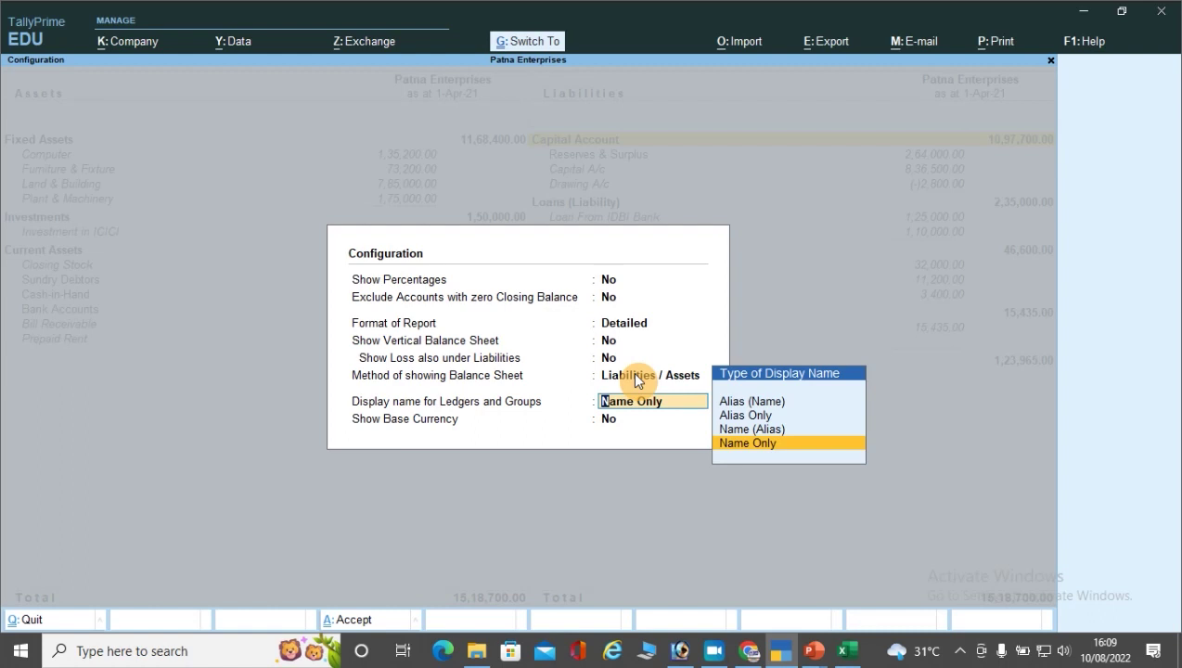
key("ctrl+a")
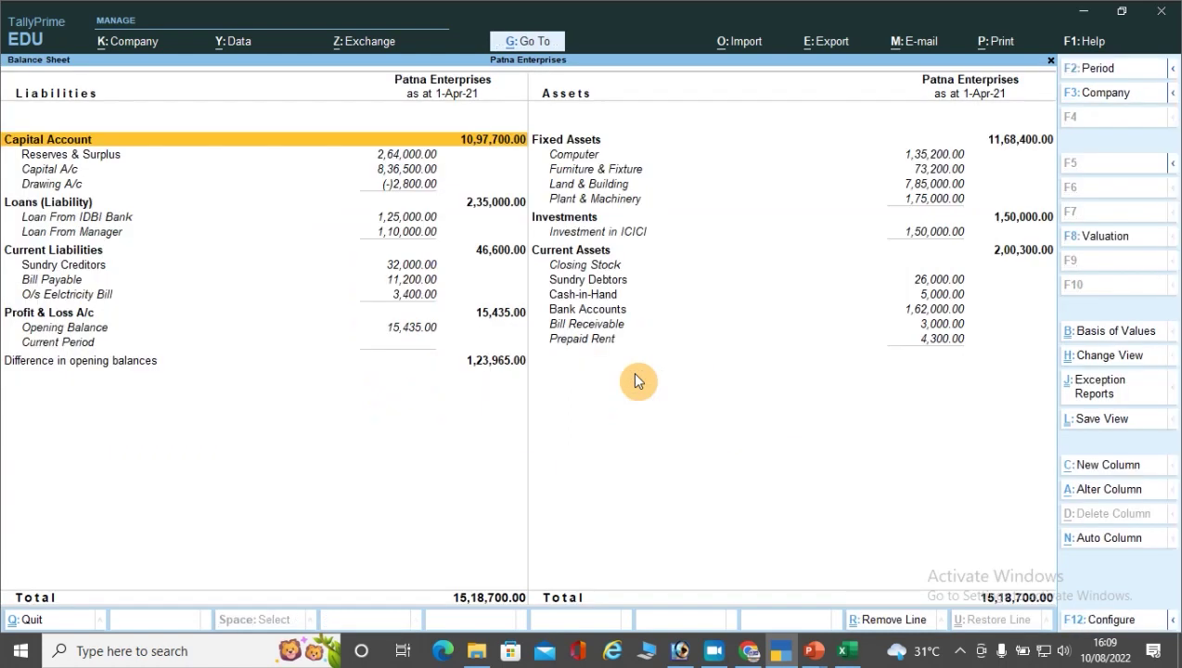
Step: Close the Balance Sheet and open Account Books from the additional reports
key("Escape")
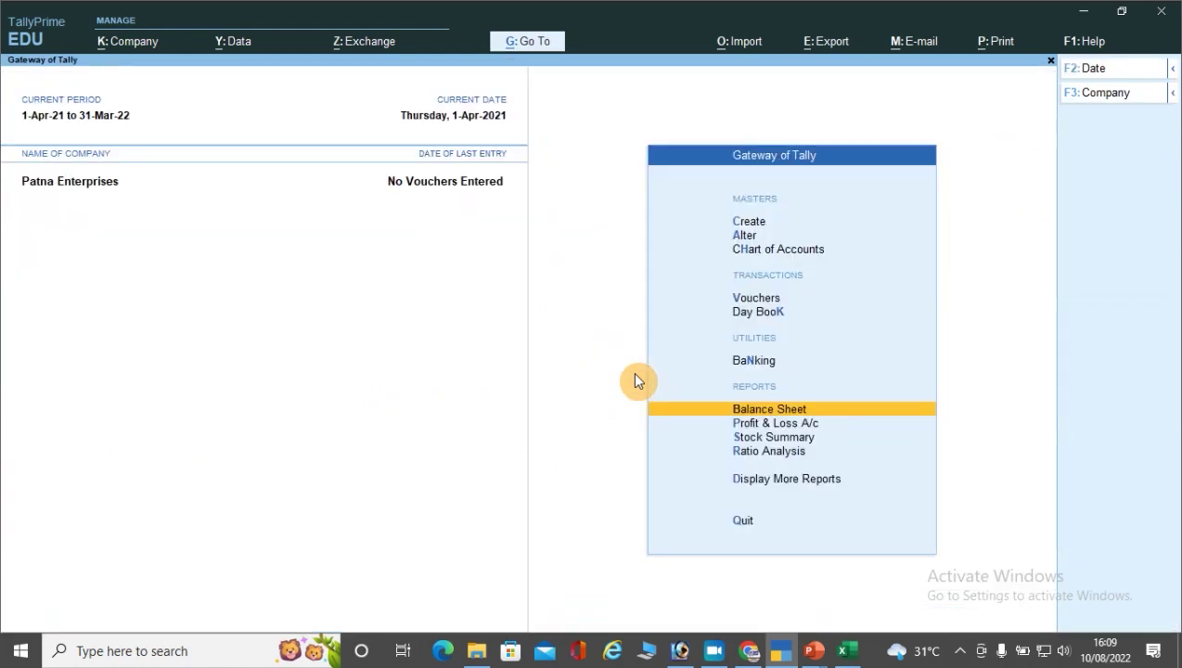
key("Down")
key("Down")
key("Down")
key("Down")
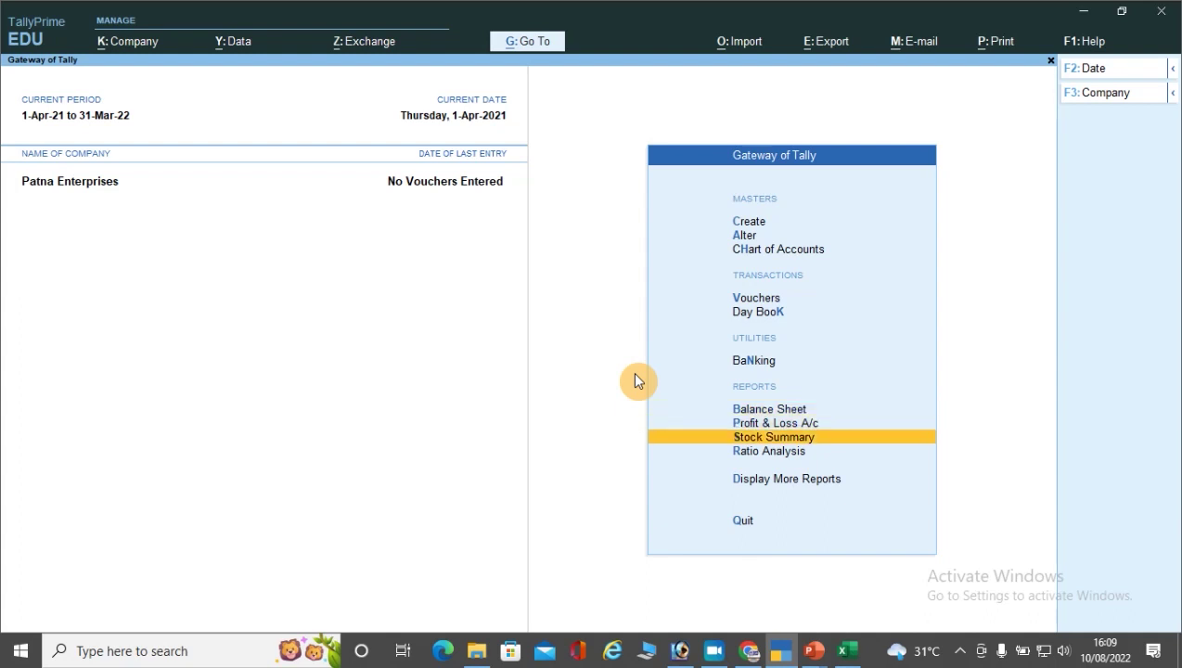
key("Return")
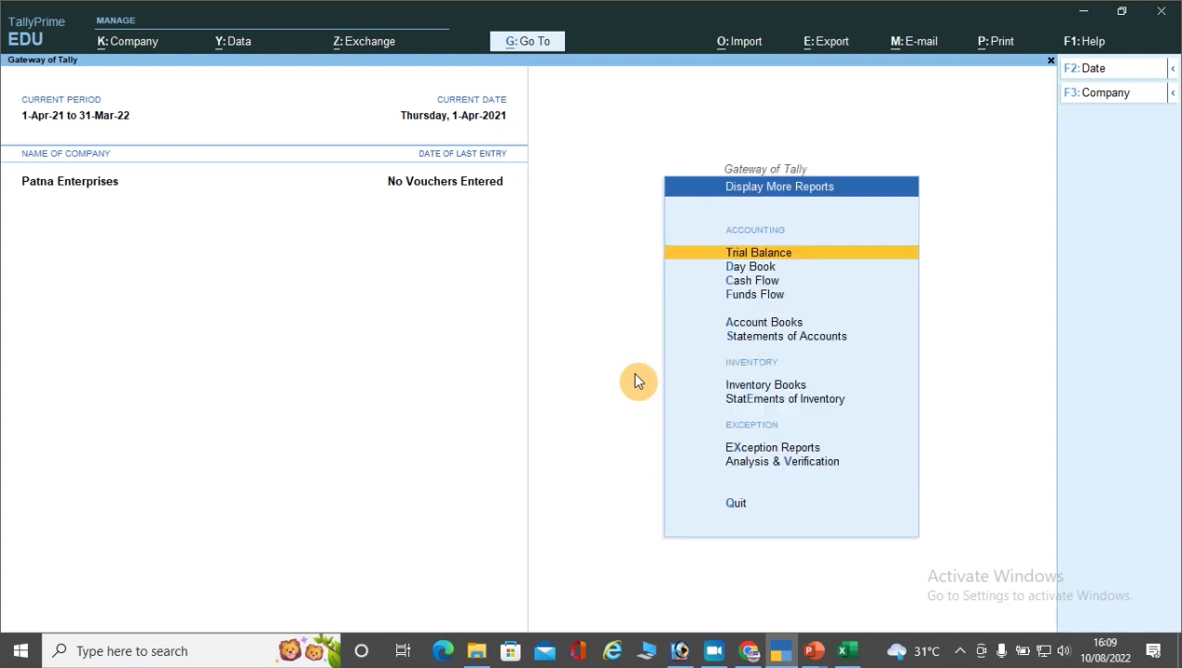
key("Down")
key("Down")
key("Down")
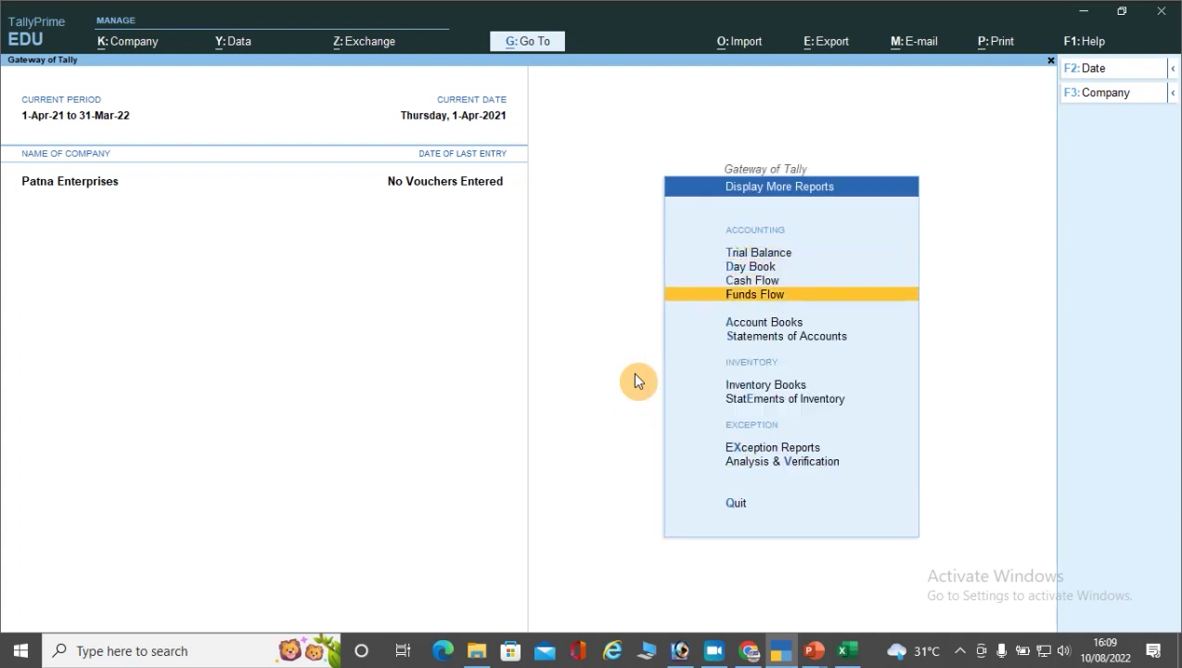
key("Down")
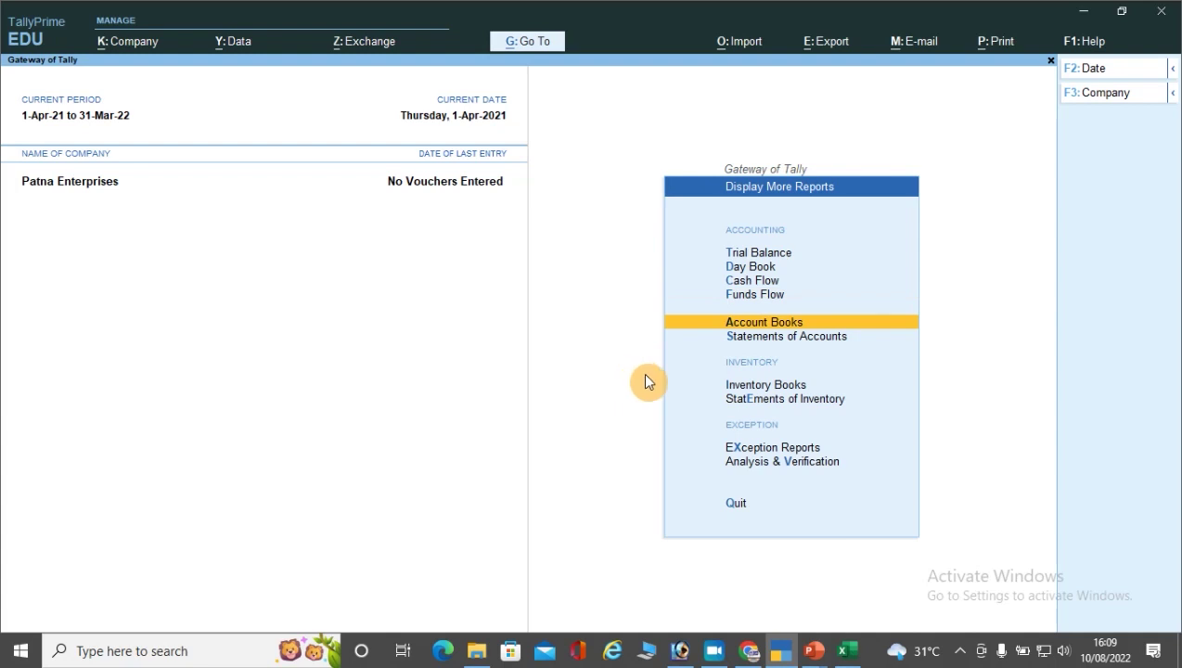
key("Return")
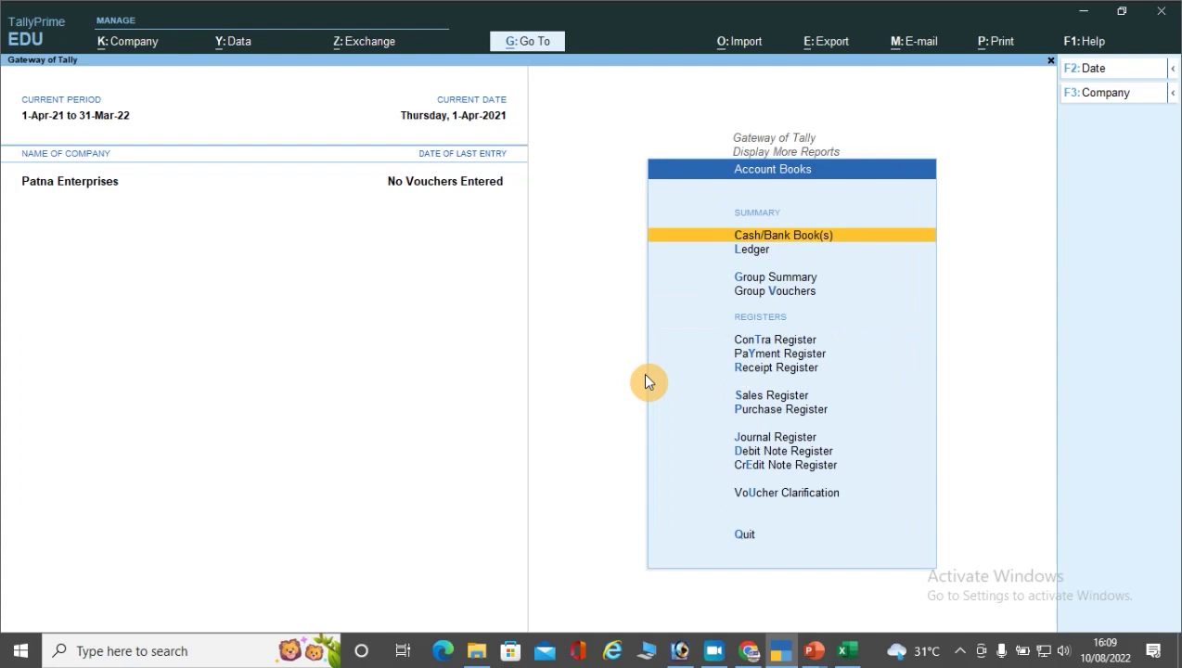
Step: Display the ledger vouchers of R. D. Infotech from the account books and view its balances
key("Down")
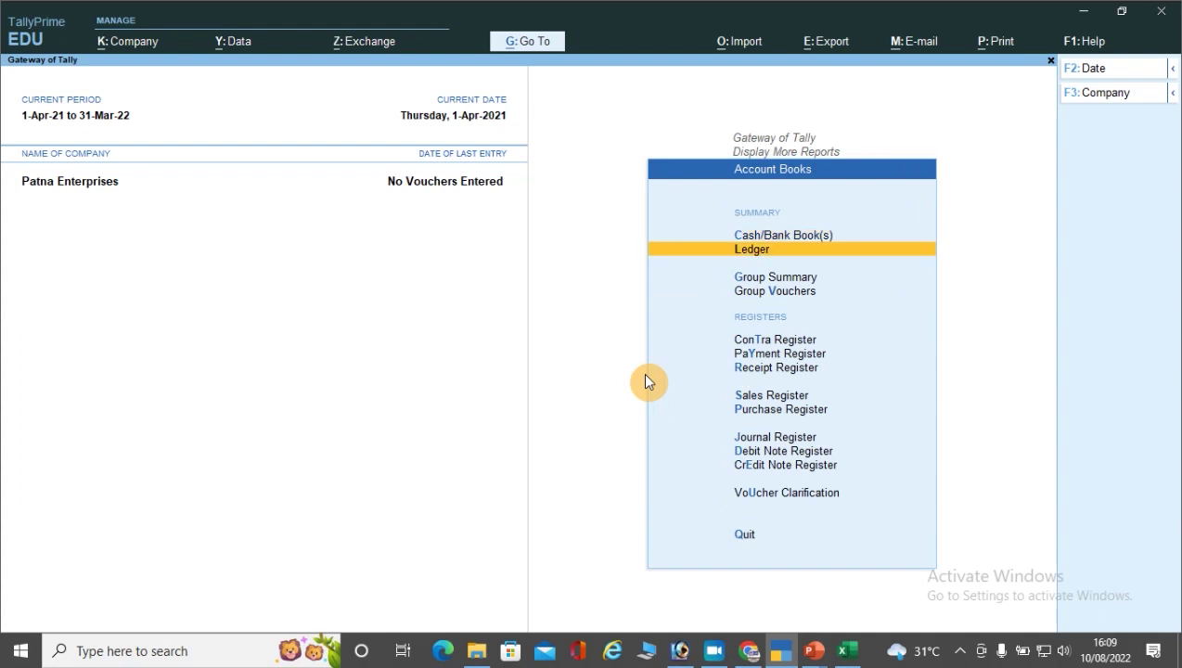
key("Return")
key("Down")
key("Down")
key("Down")
key("Down")
key("Down")
key("Down")
key("Down")
key("Down")
key("Down")
key("Down")
key("Down")
key("Down")
key("Down")
key("Down")
key("Down")
key("Down")
key("Down")
key("Down")
key("Down")
key("Down")
key("Down")
key("Up")
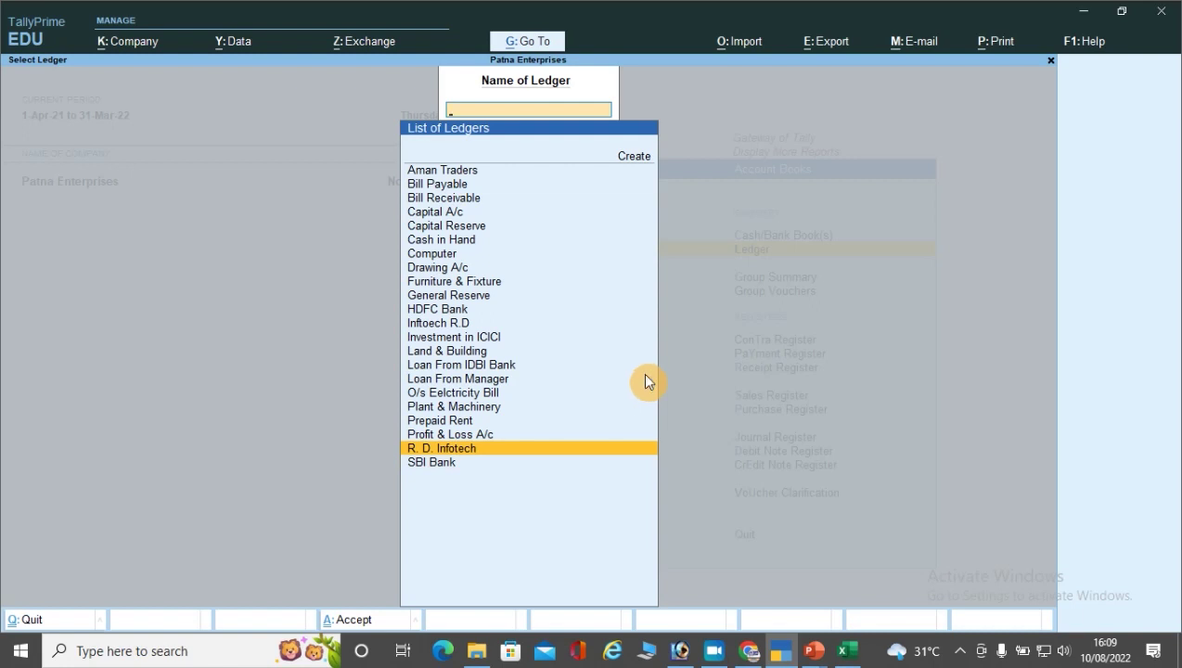
key("Return")
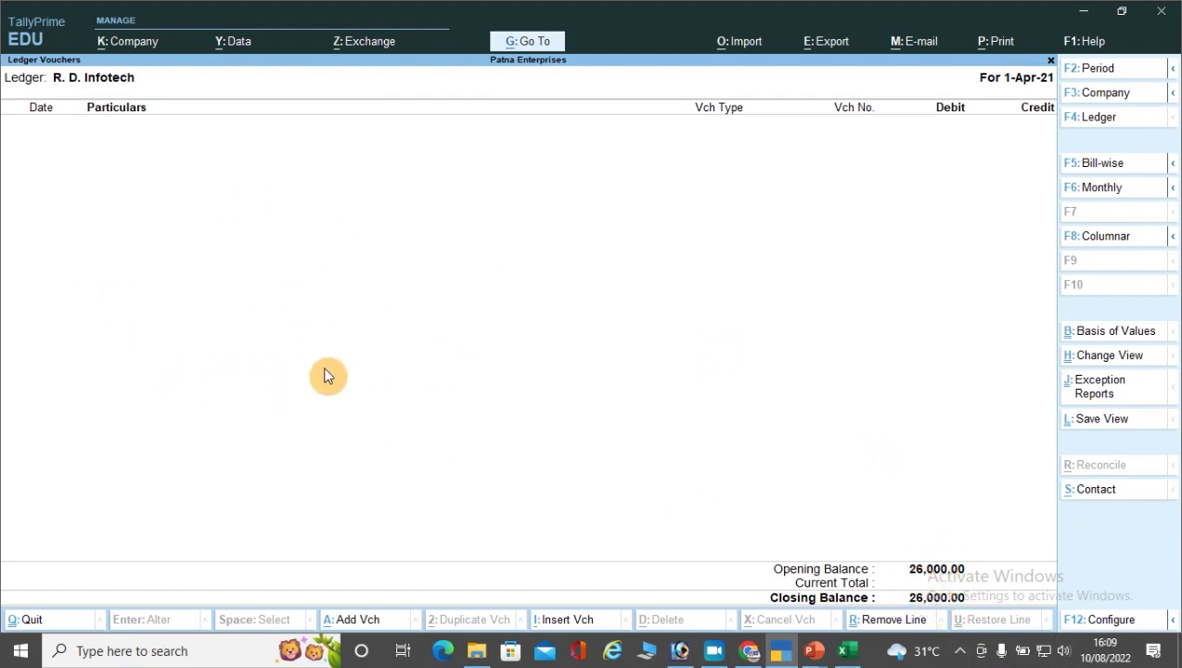
Step: Display the ledger vouchers of Profit & Loss A/c instead, view its balances, and return to the list of ledgers
key("Escape")
key("Up")
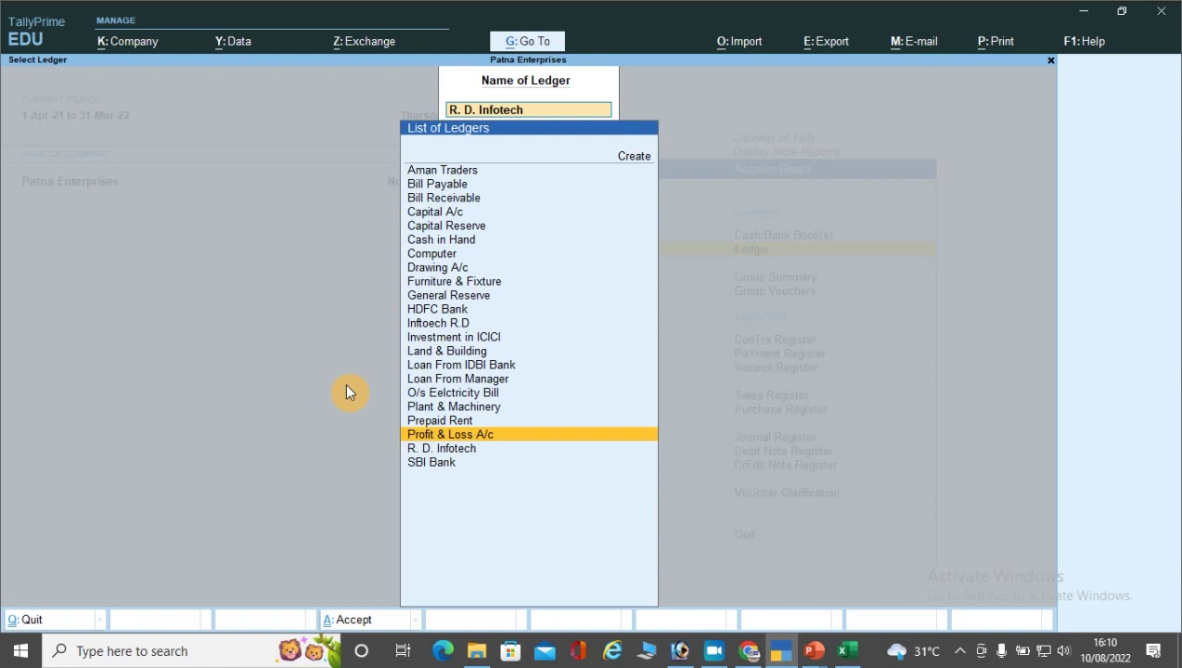
key("Return")
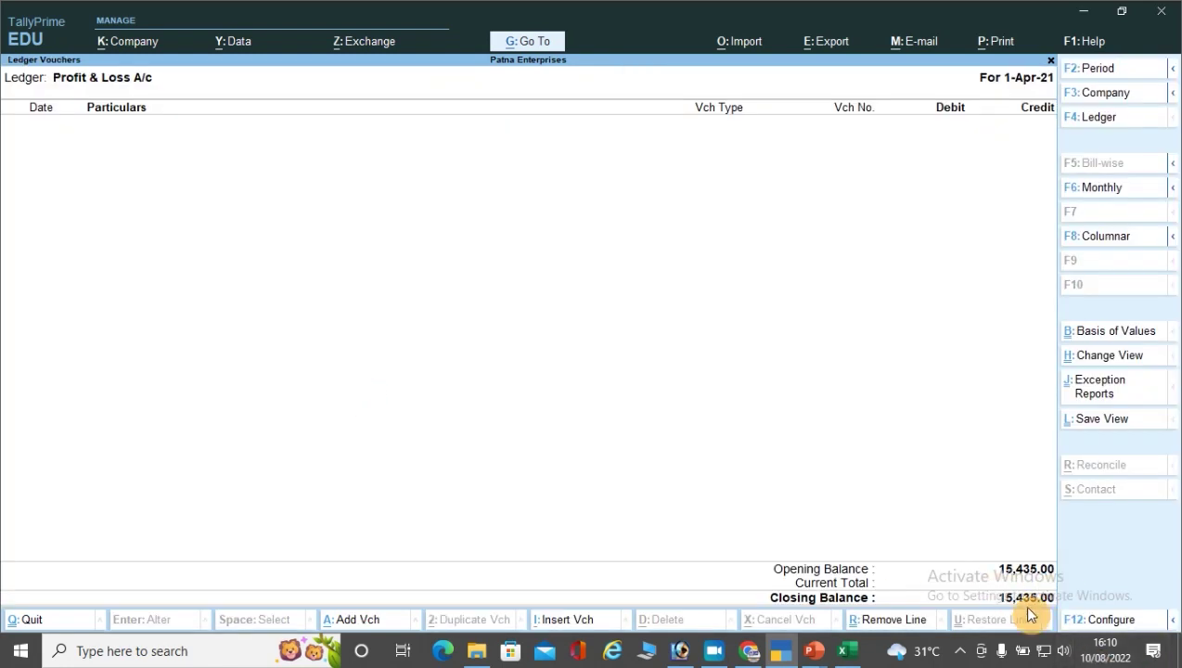
key("Escape")
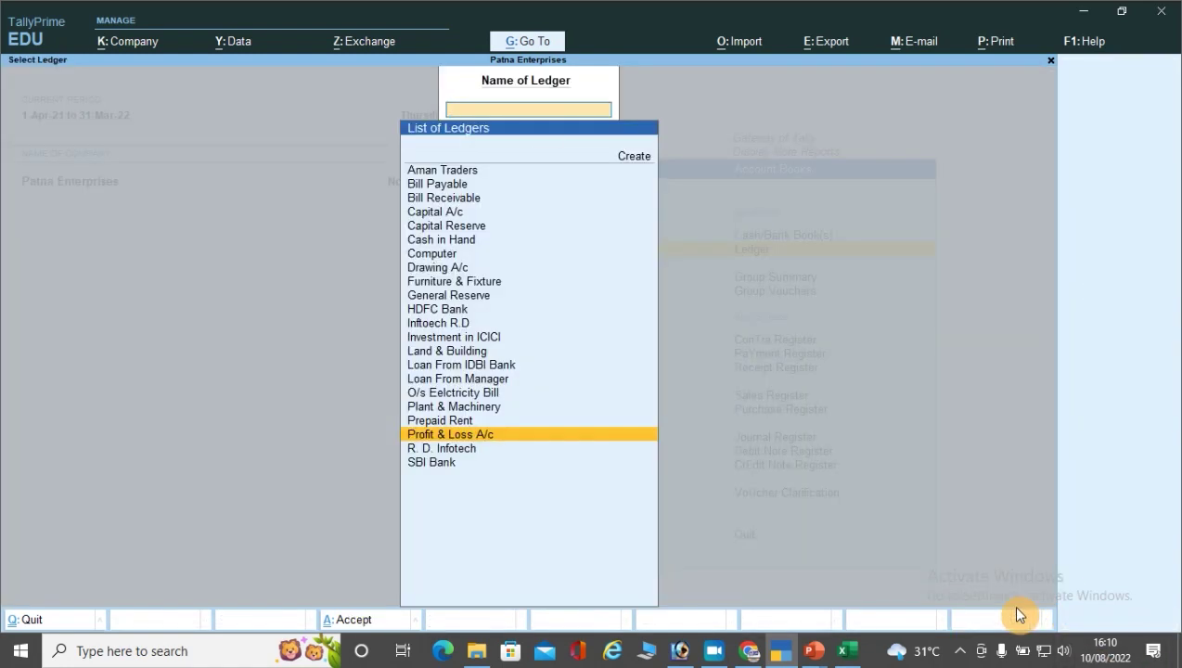
Step: Look through the ledgers listed above Profit & Loss A/c, and leave the ledger selection
key("Up")
key("Up")
key("Up")
key("Up")
key("Up")
key("Up")
key("Up")
key("Up")
key("Up")
key("Up")
key("Up")
key("Escape")
key("Escape")
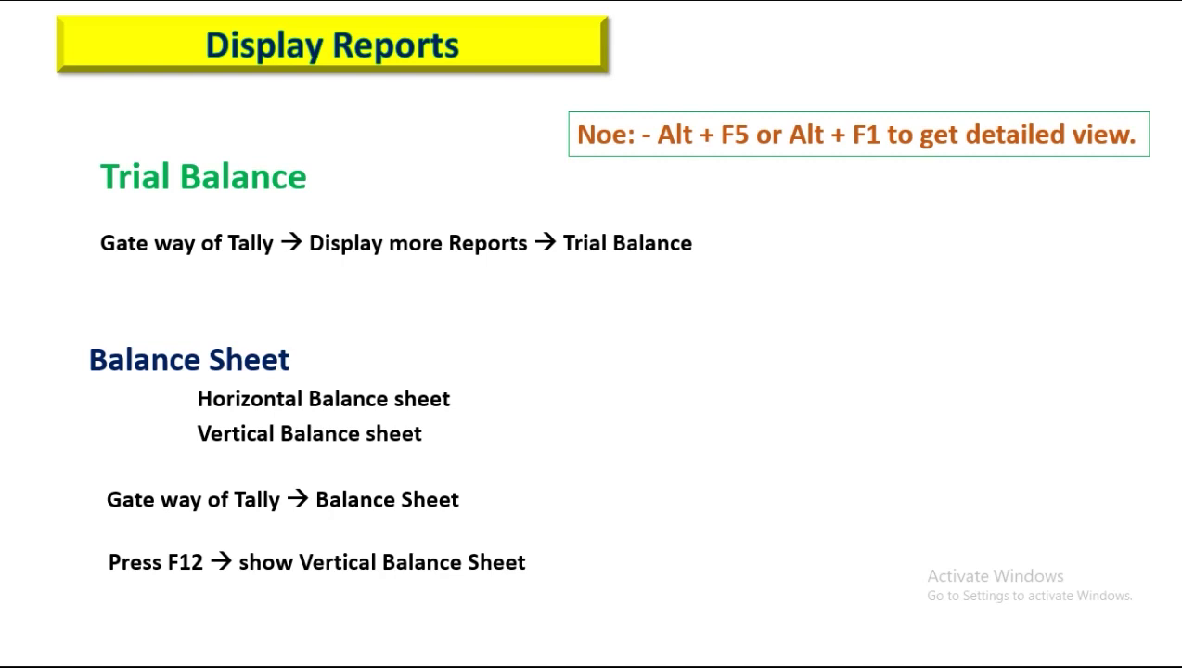
key("Right")
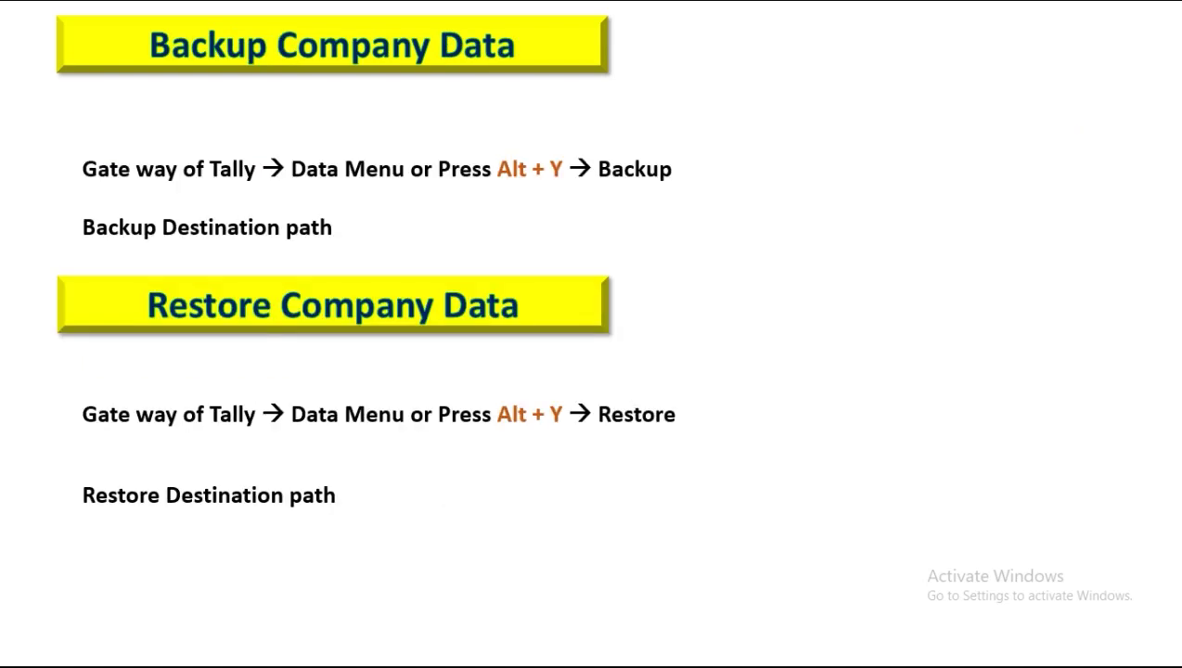